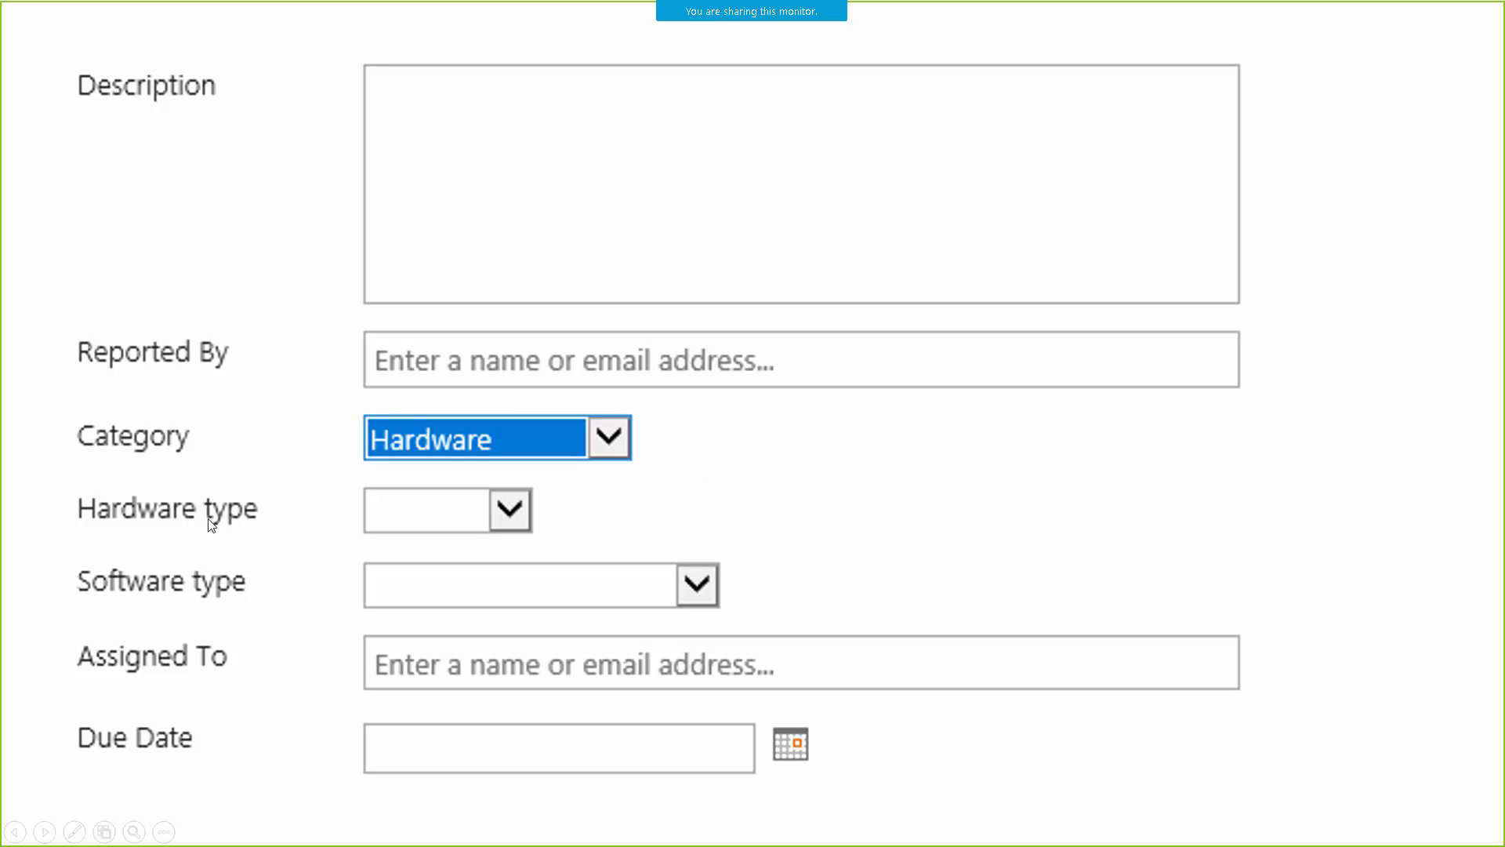
click(600, 493)
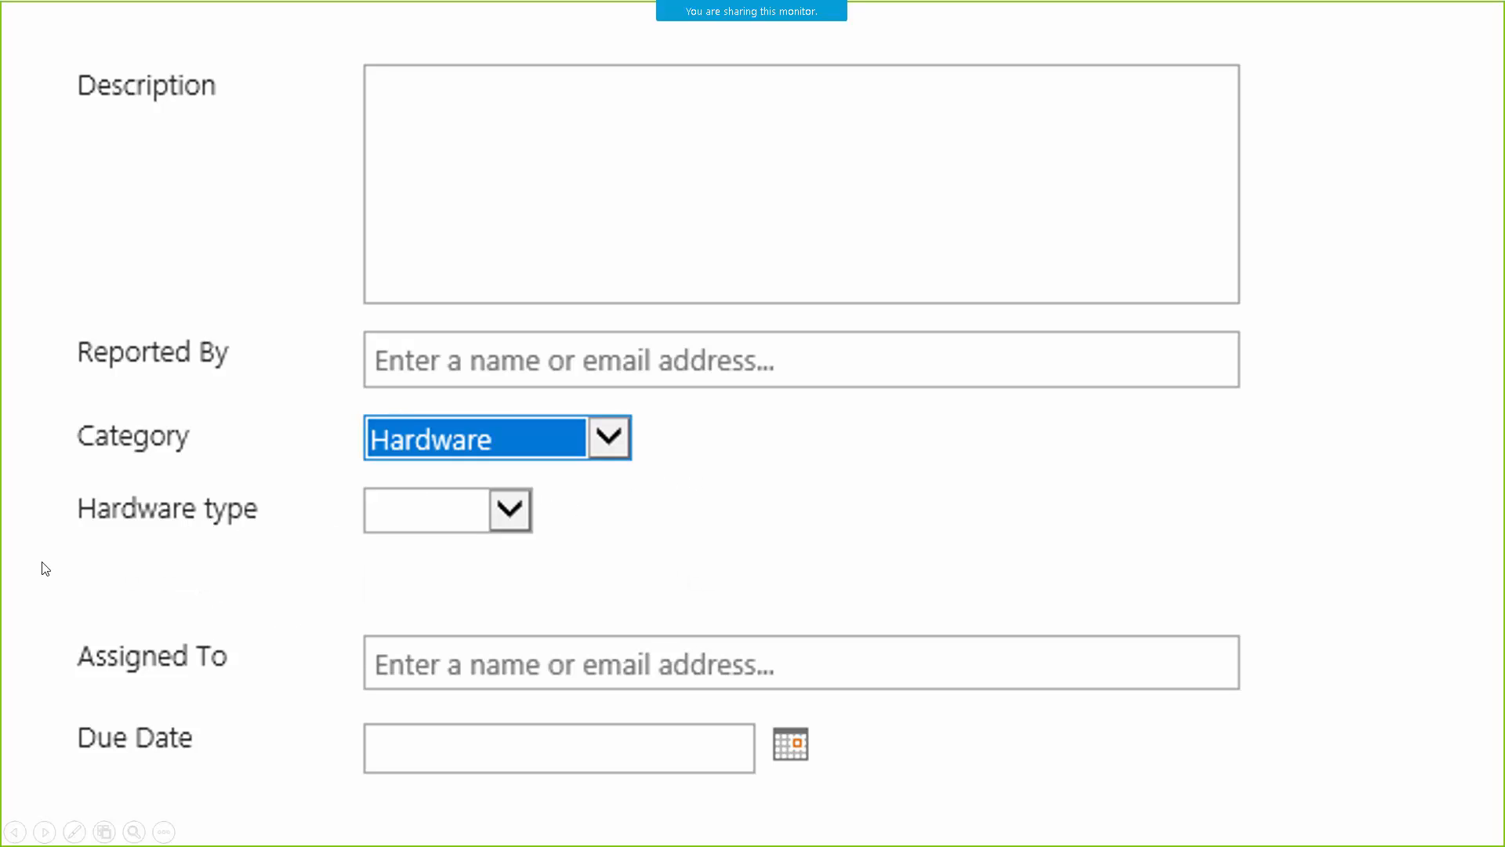
click(709, 572)
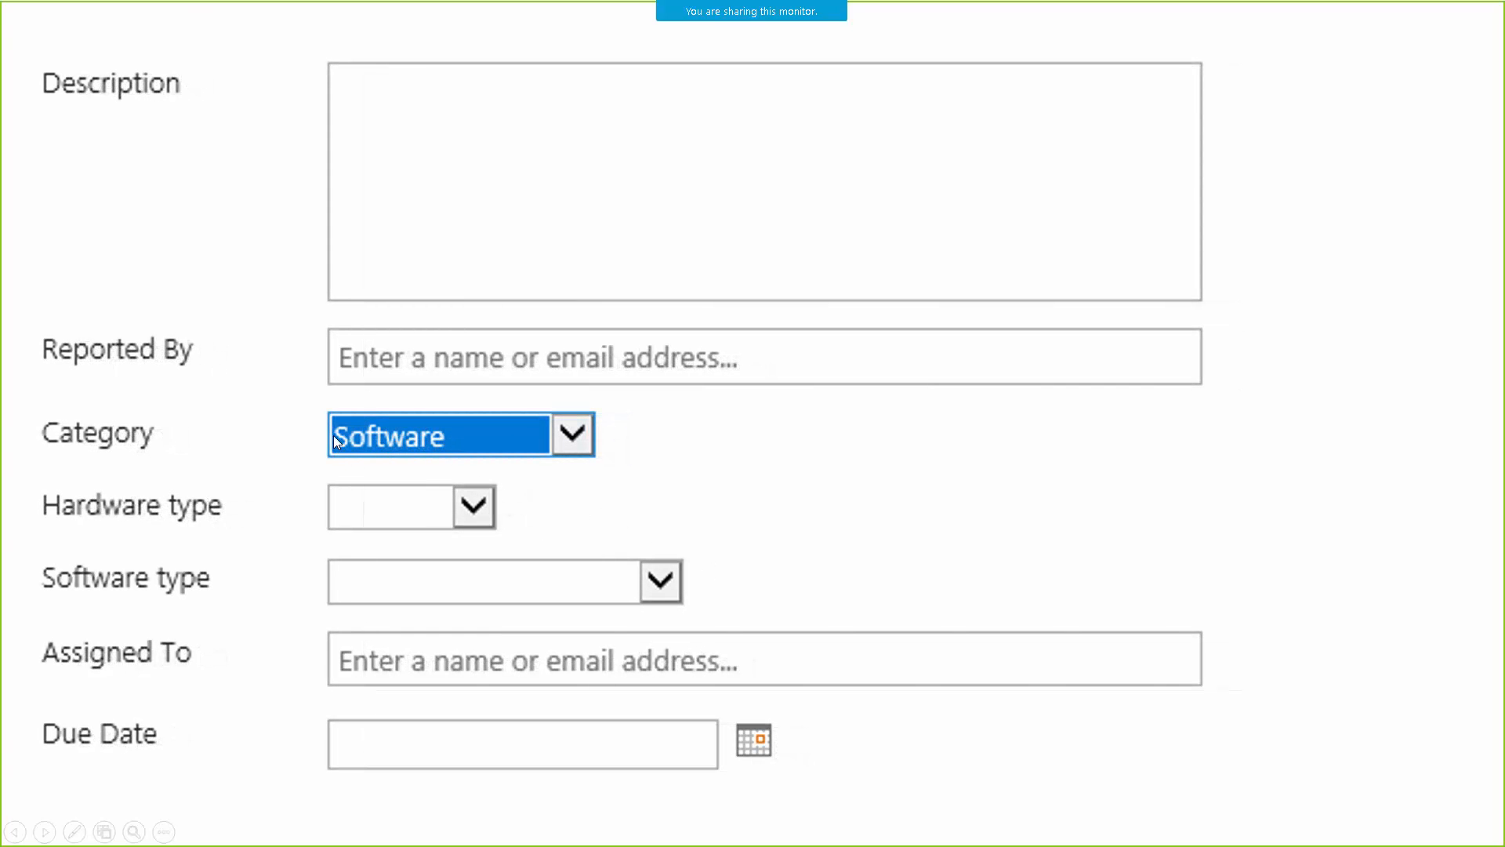
click(647, 477)
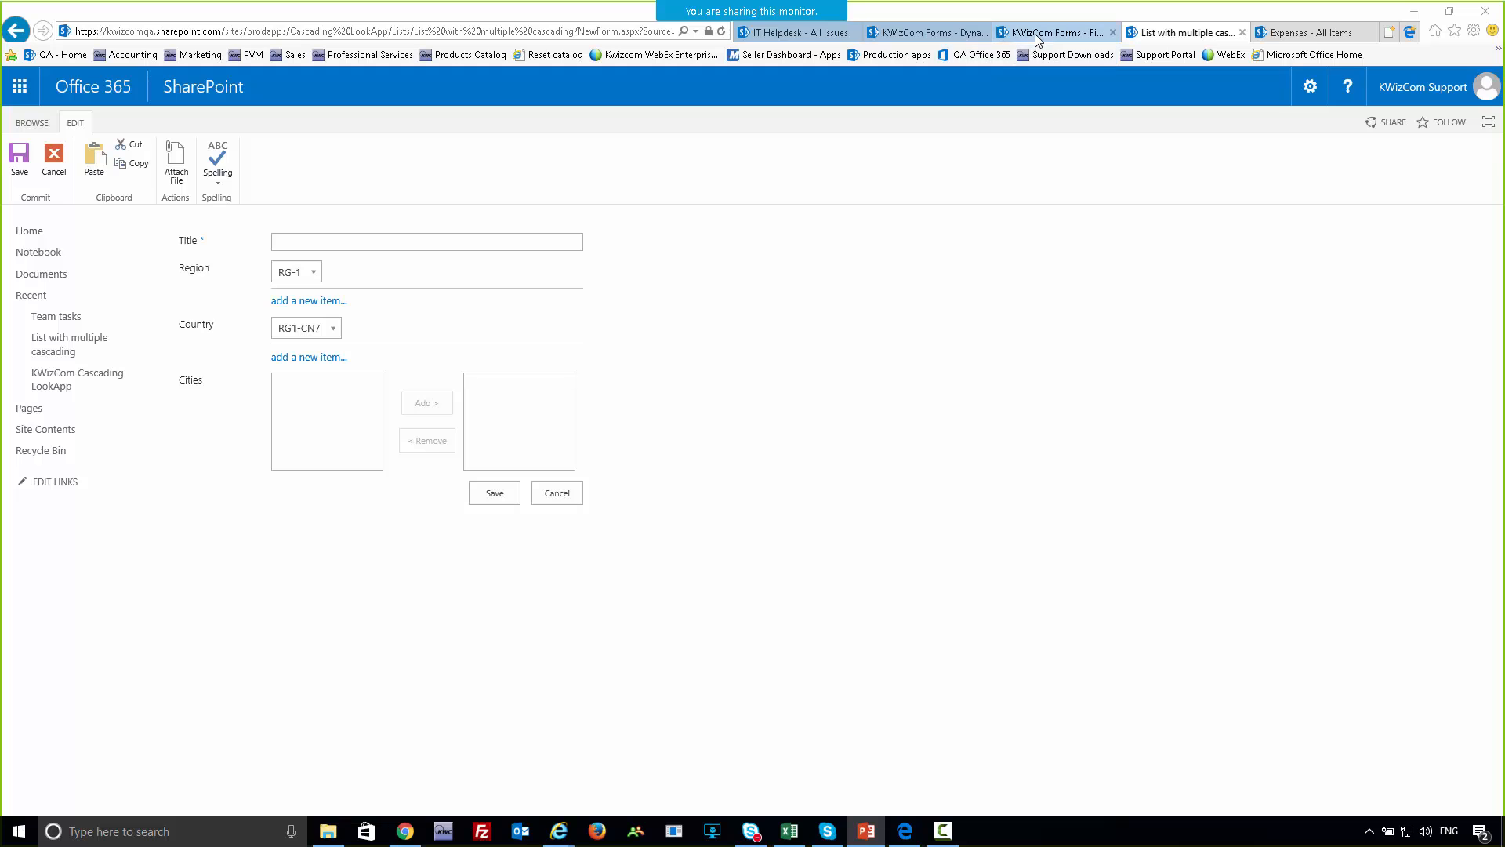
- Go to the IT Helpdesk list and open a form for a new item
click(948, 37)
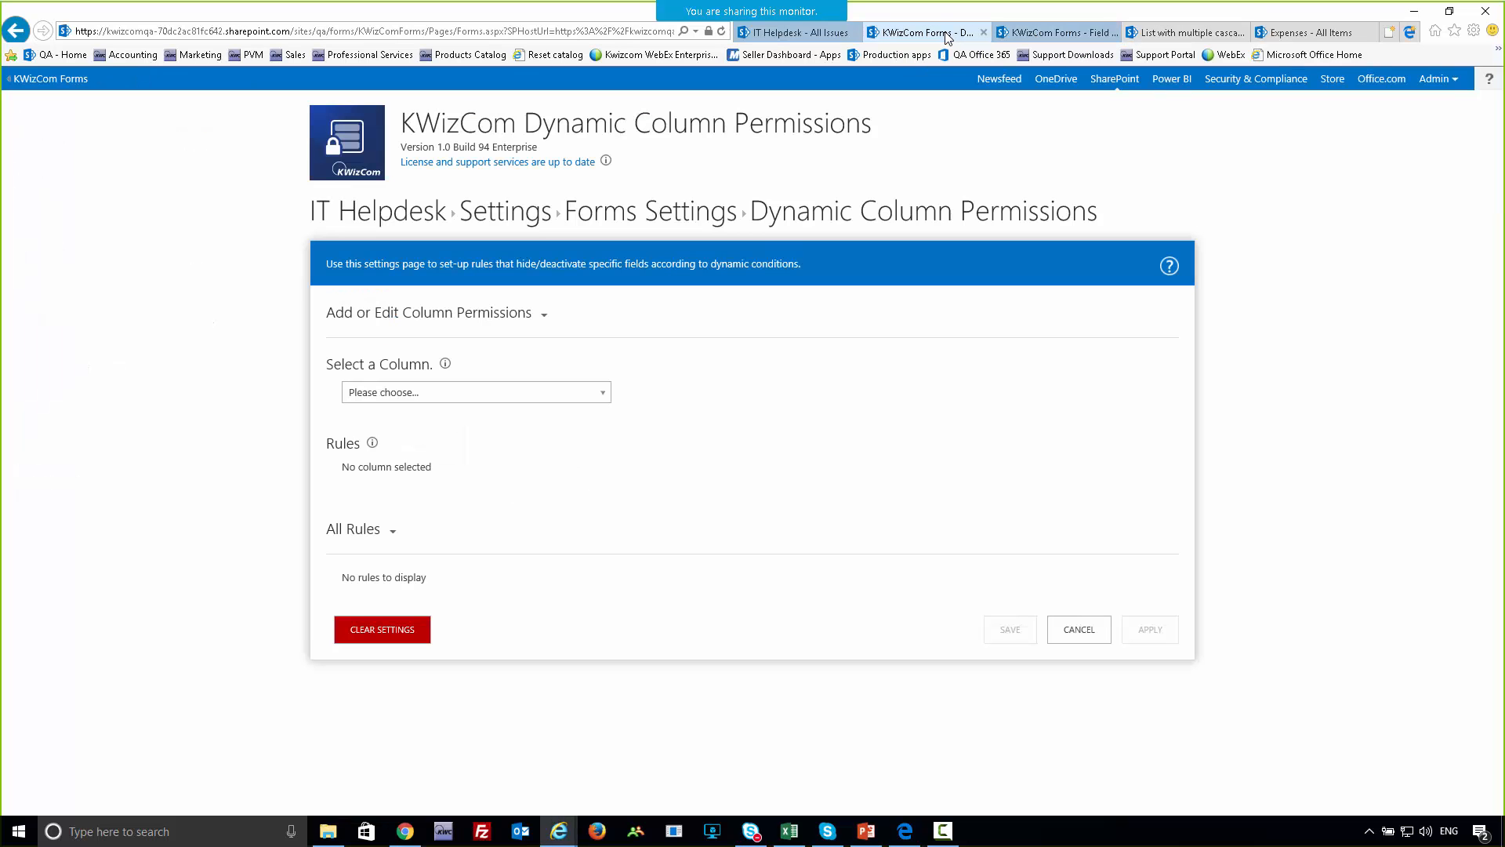
click(1016, 33)
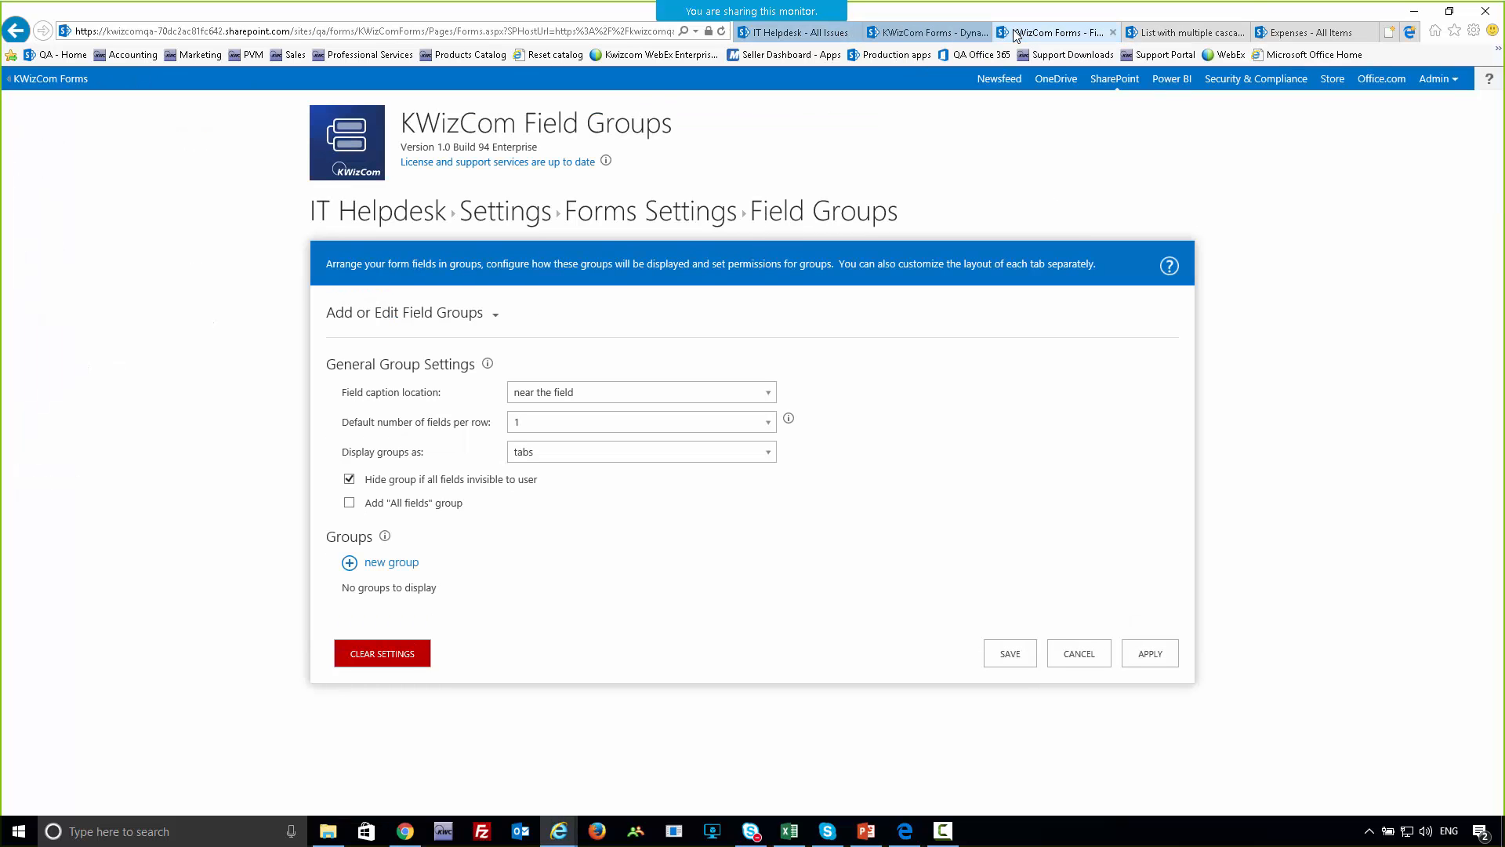
click(906, 36)
click(807, 33)
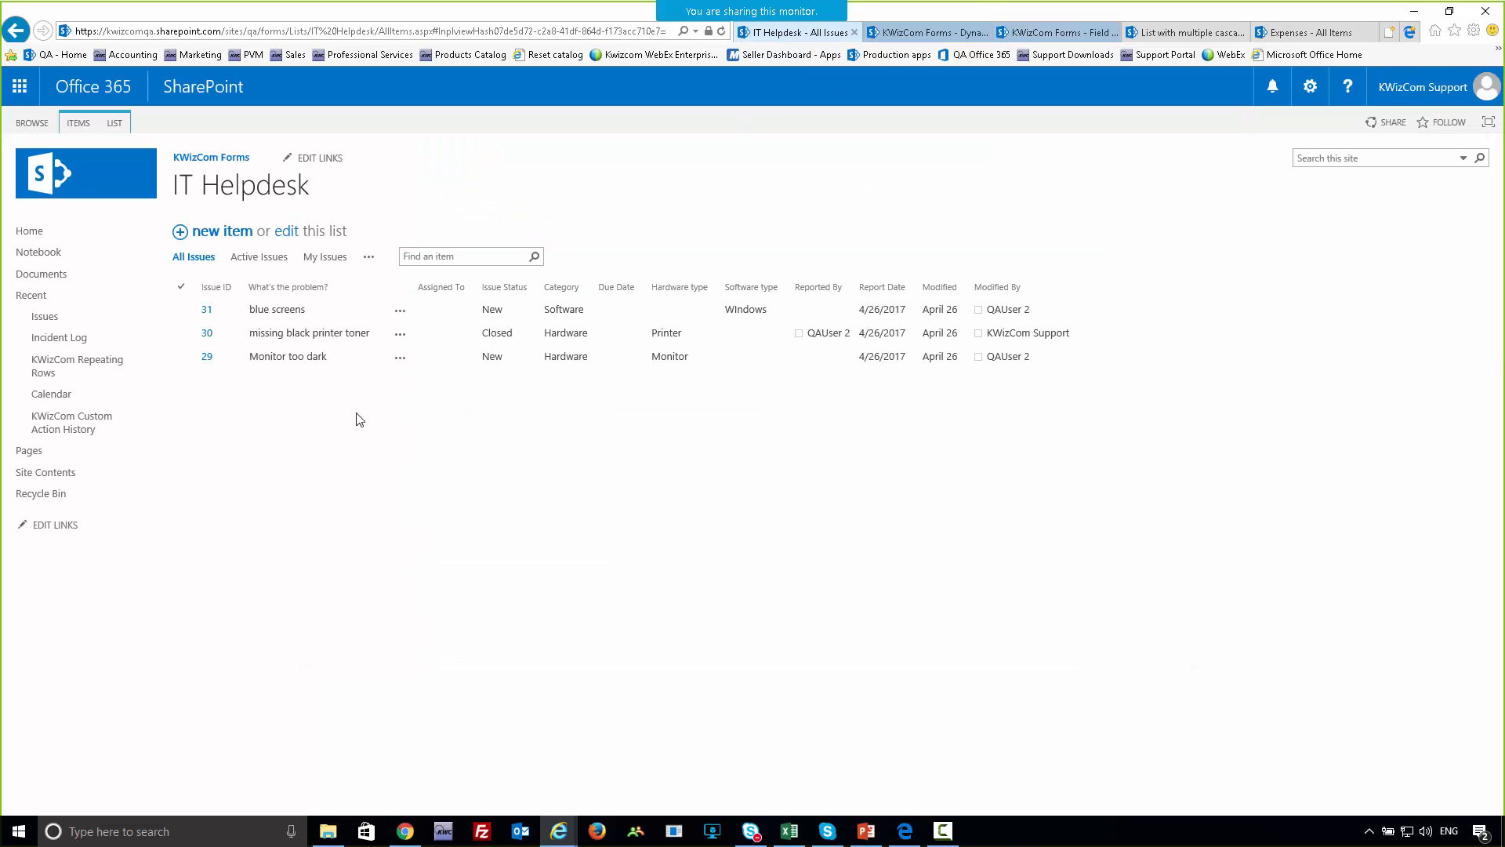
click(218, 237)
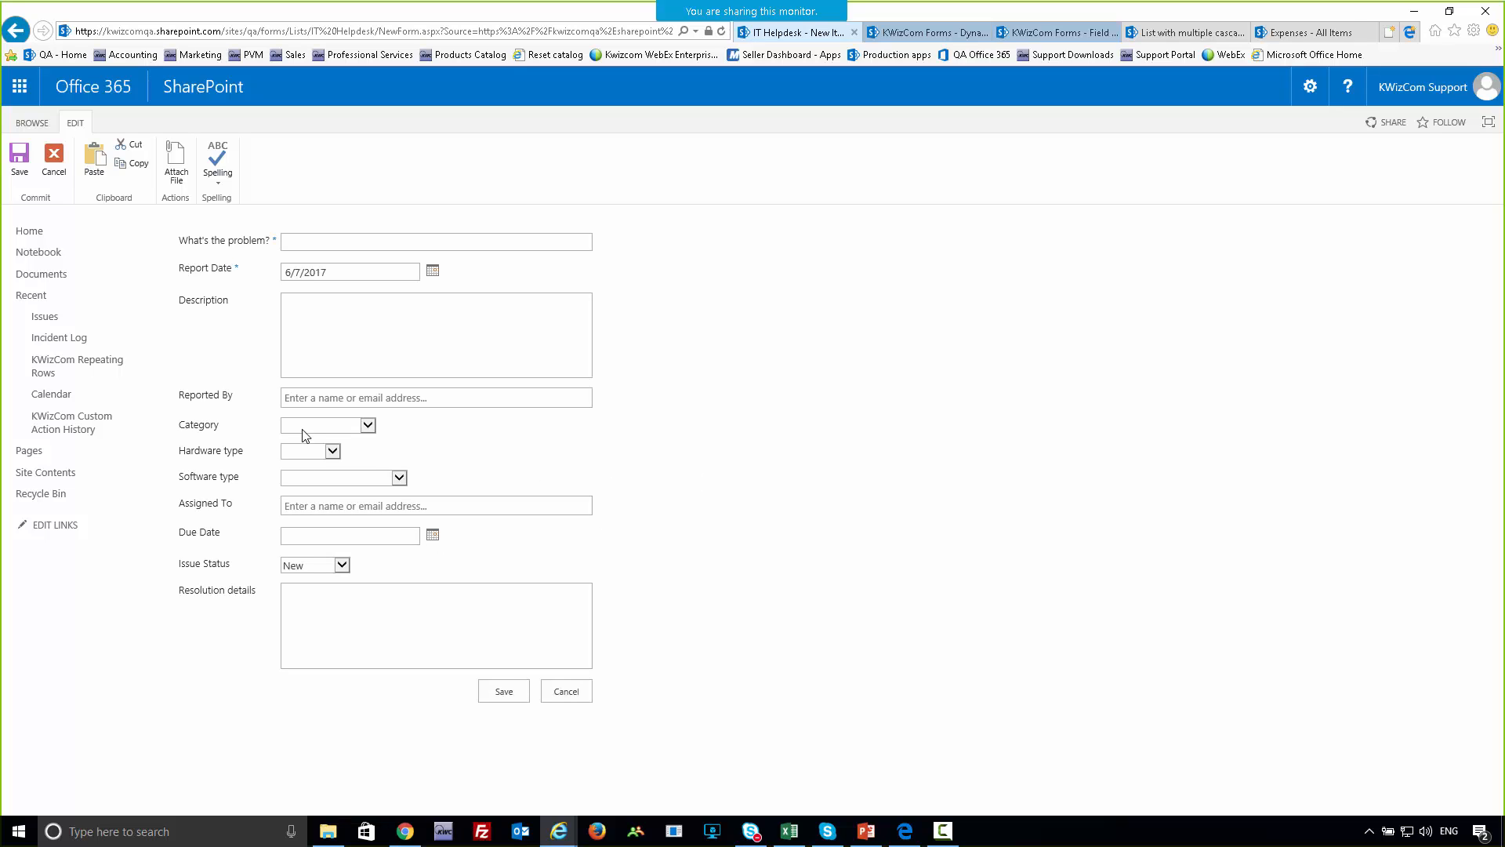
- Check the Hardware type and Software type choices in the new item form and set Category to Hardware
click(304, 431)
click(305, 436)
click(299, 452)
click(436, 448)
click(343, 477)
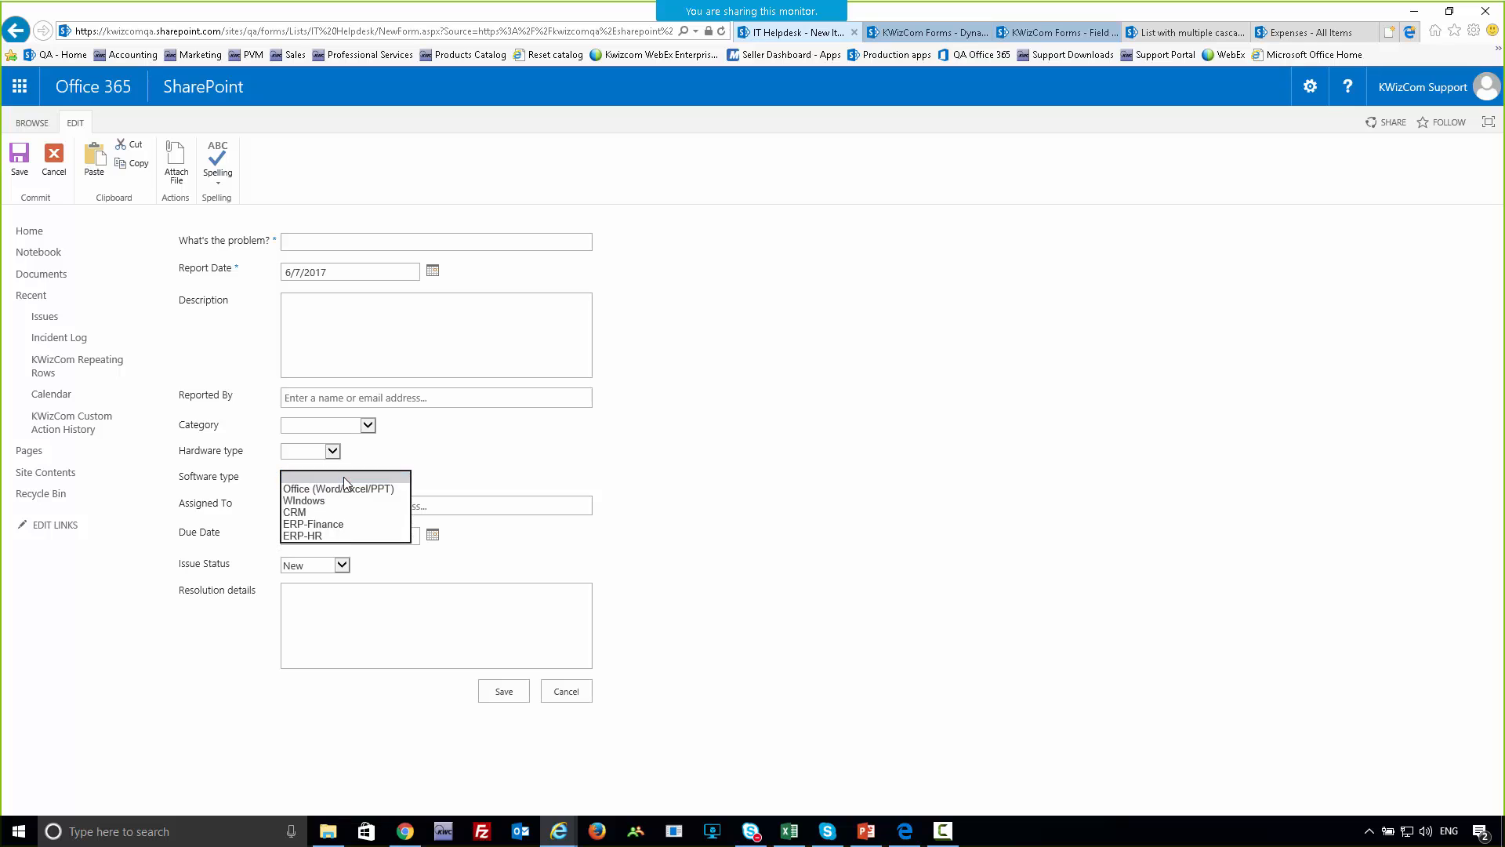
click(343, 476)
click(329, 431)
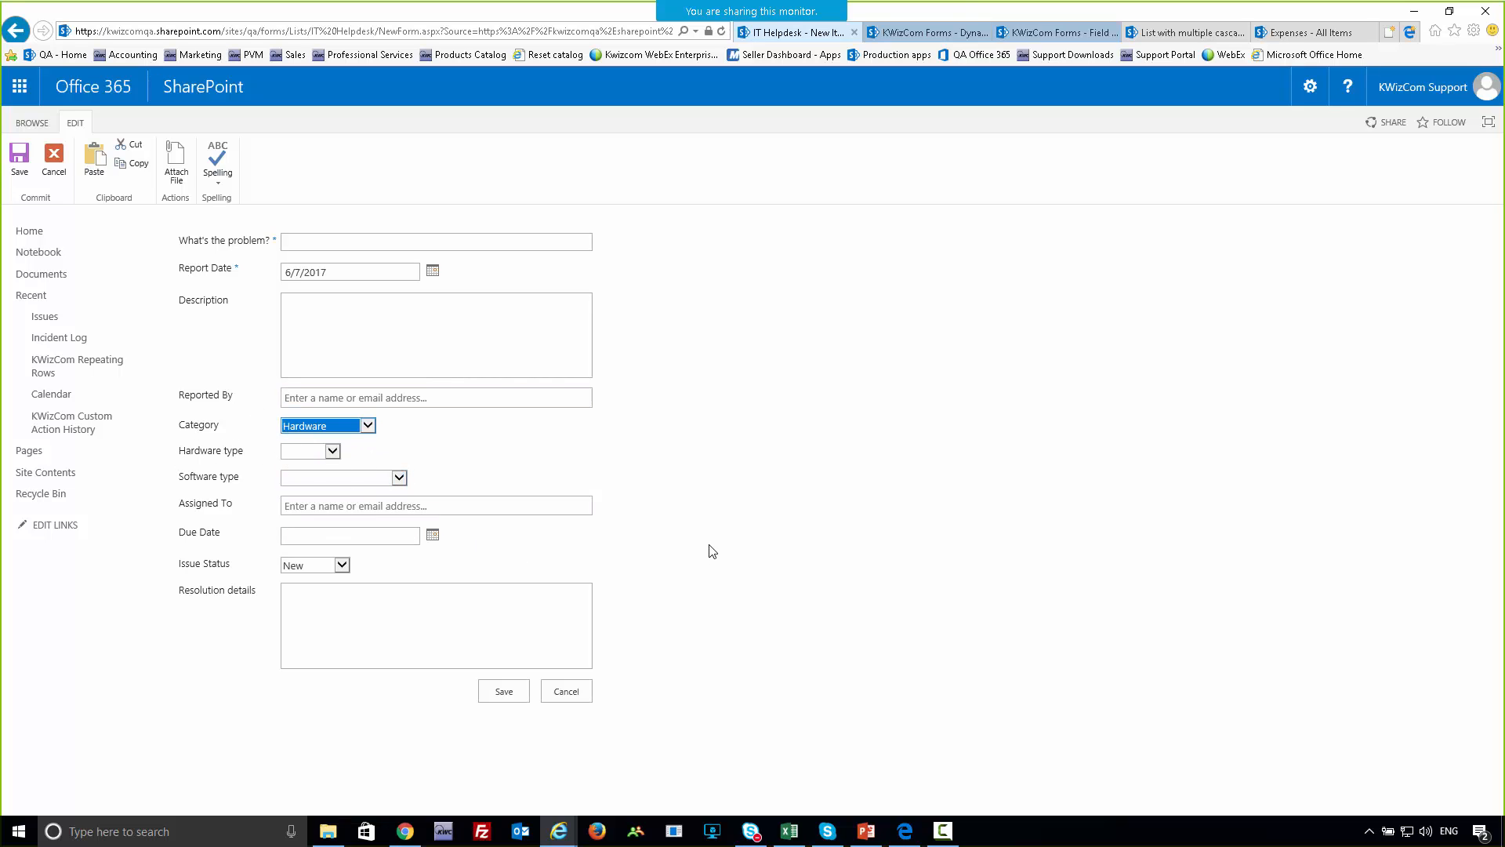
- In the IT Helpdesk Dynamic Column Permissions settings, create a new rule for the Hardware type column
click(954, 36)
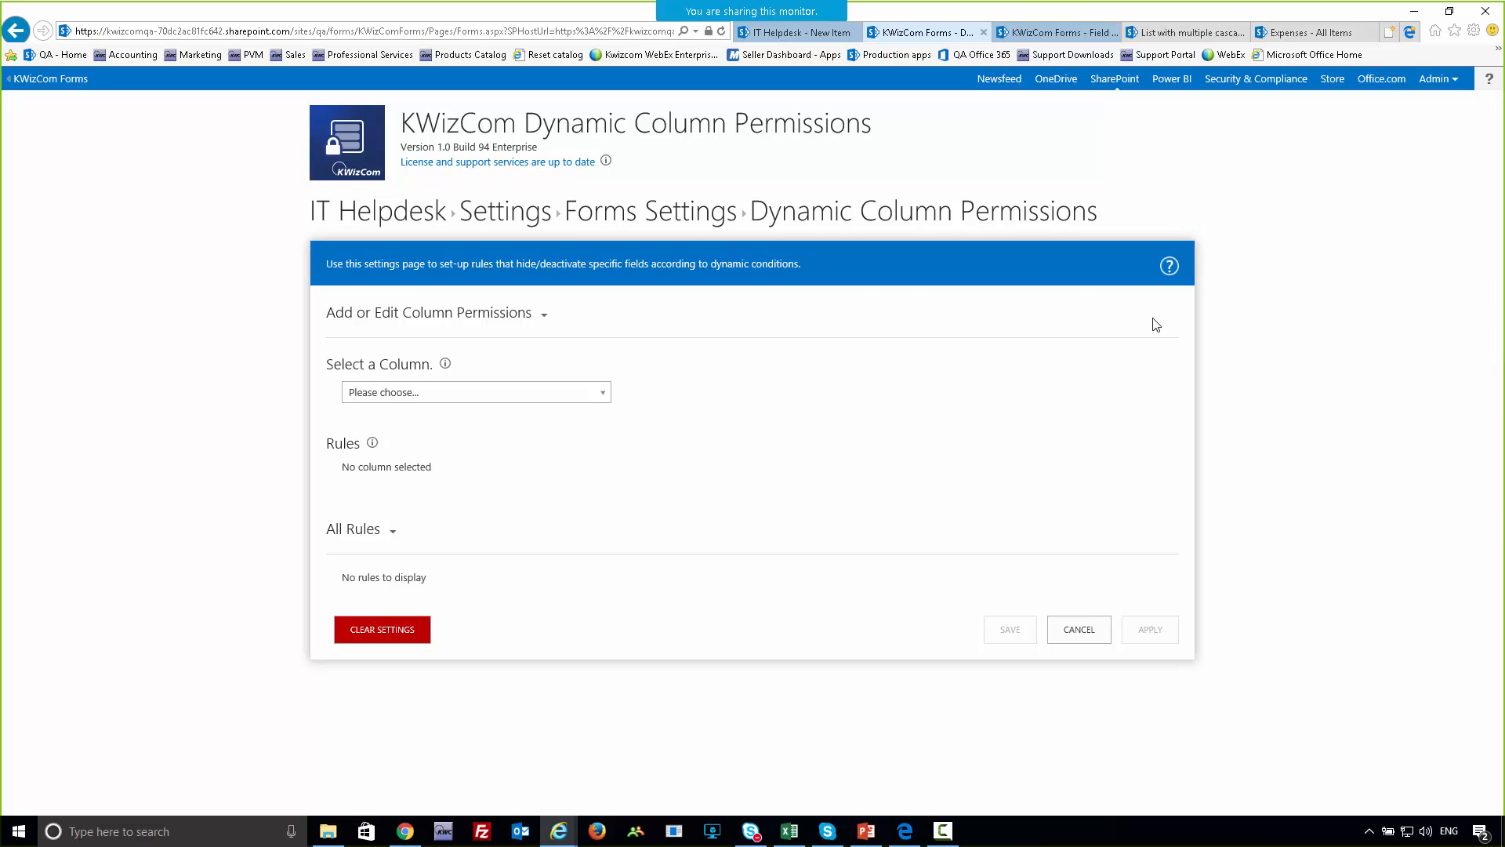
click(481, 394)
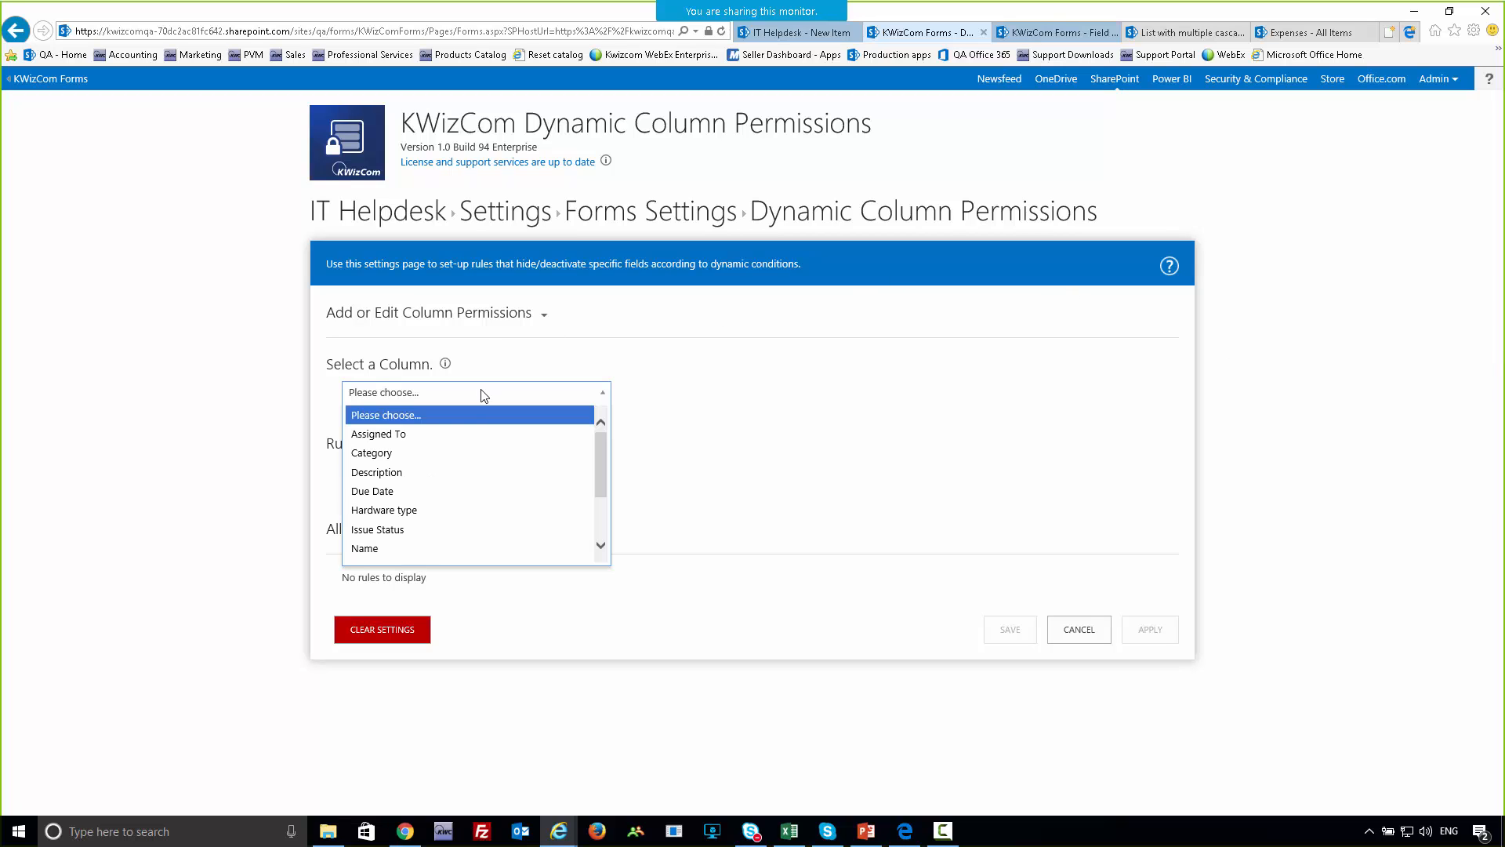
scroll(493, 487, down, 1)
click(490, 484)
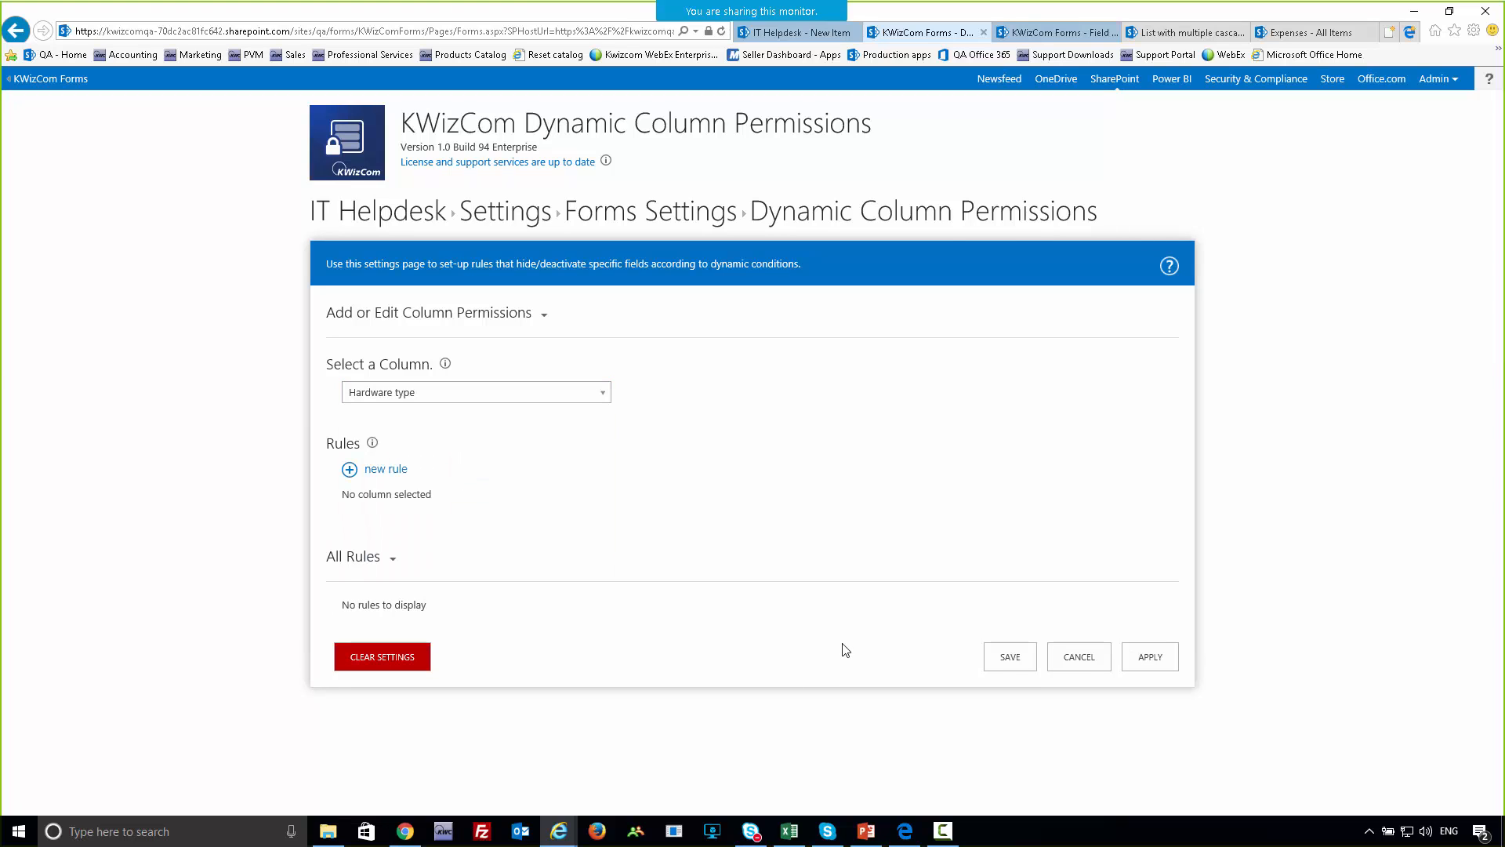
click(384, 471)
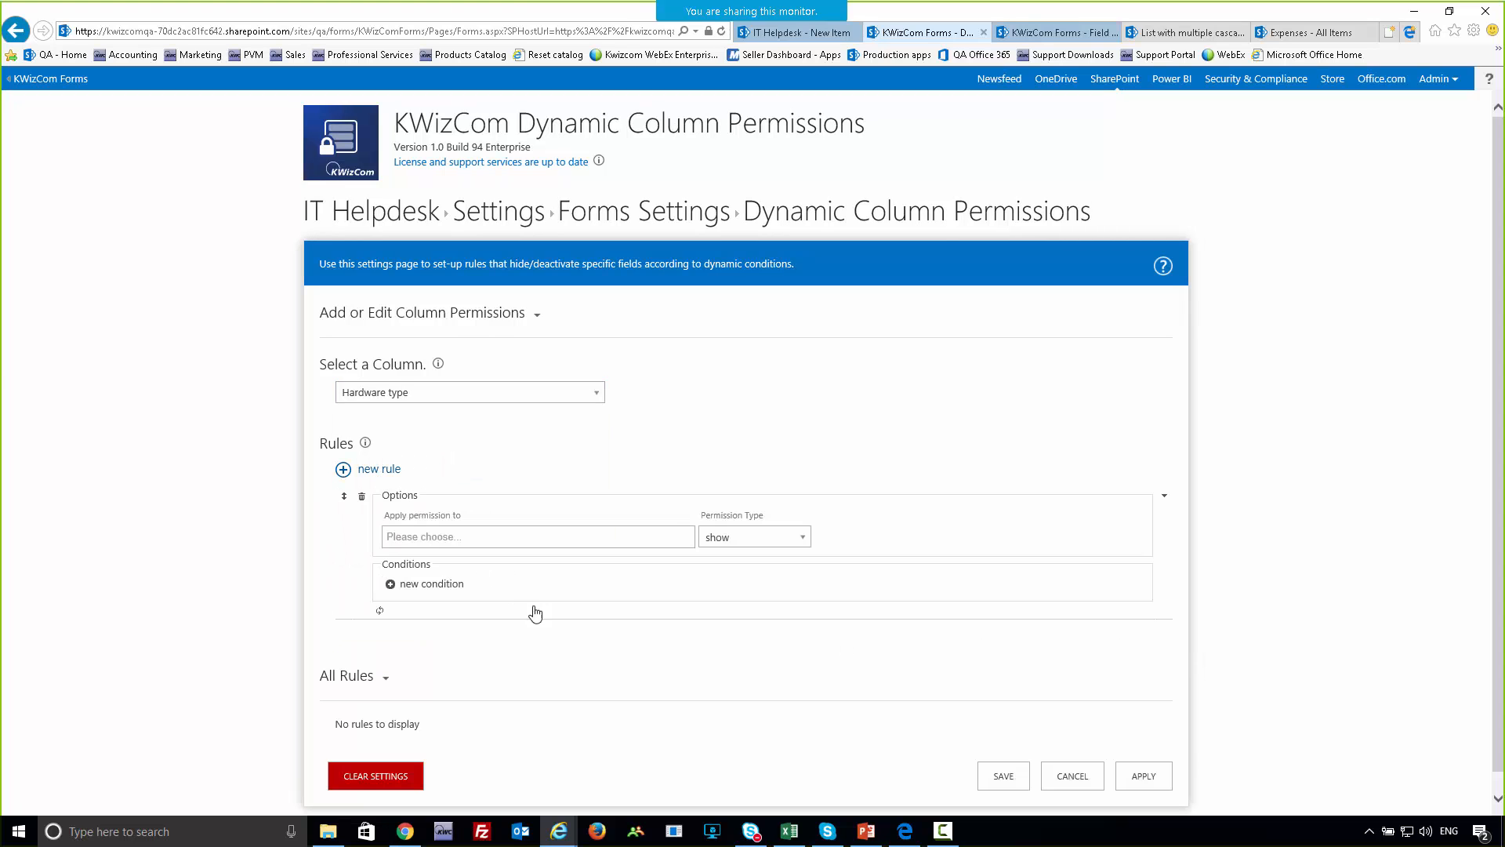
- Apply the Hardware type rule to the new item, edit item and view item forms with the hide permission
scroll(533, 604, down, 1)
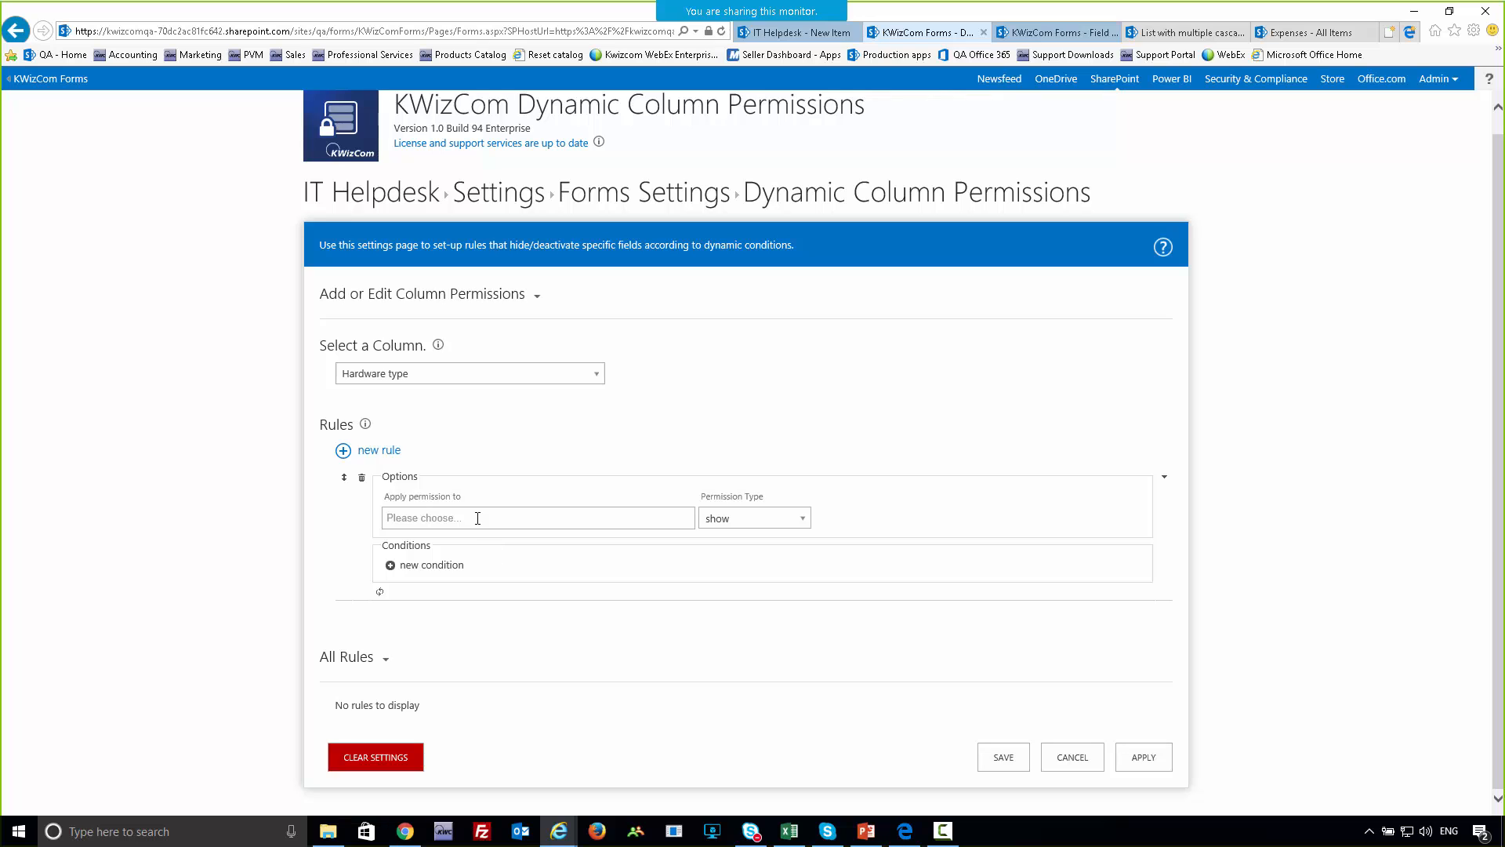
click(478, 518)
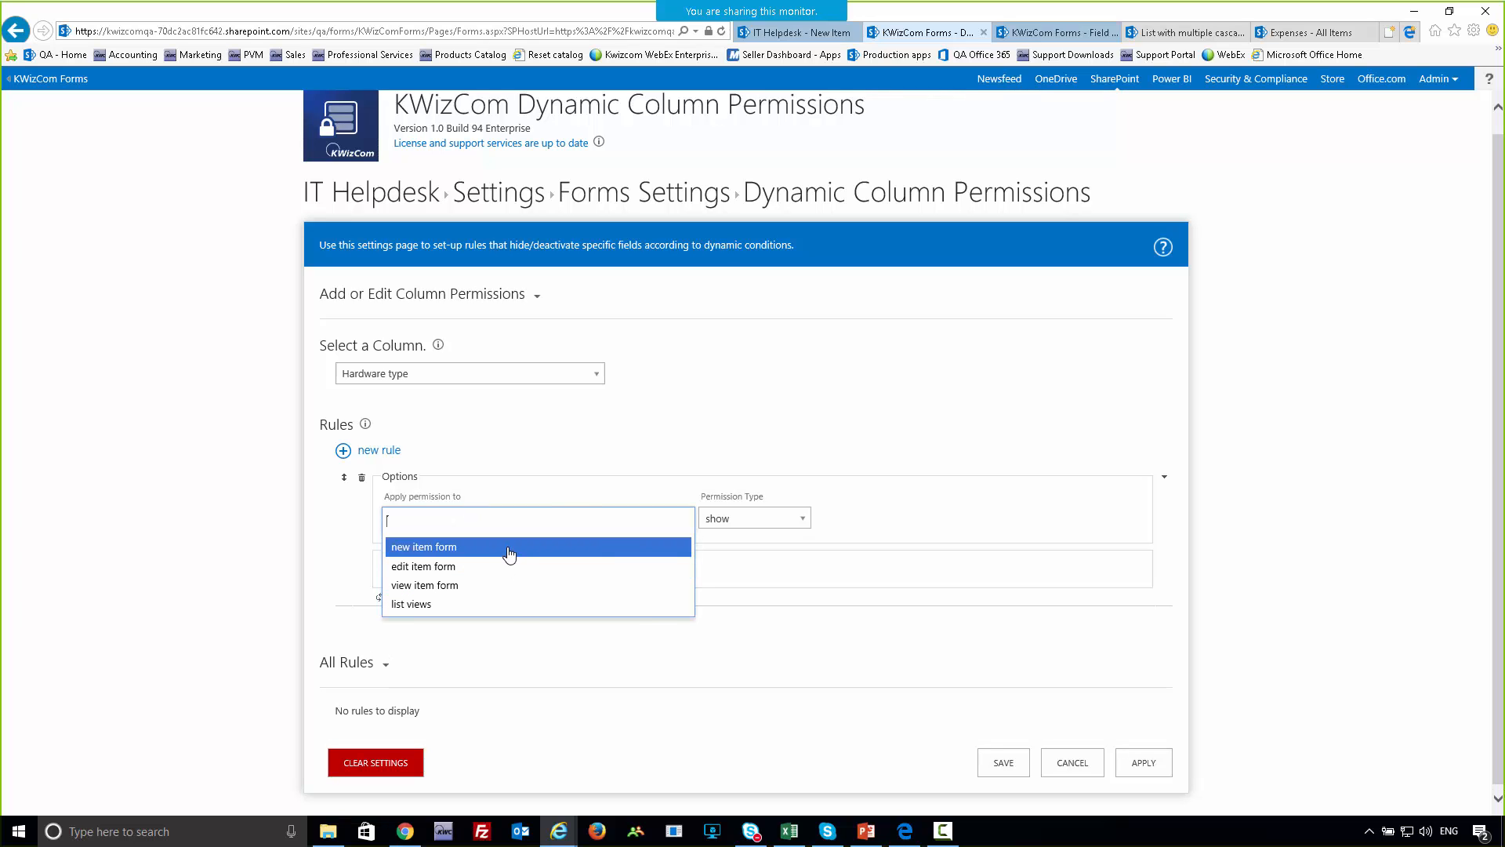
click(515, 549)
click(510, 554)
click(517, 520)
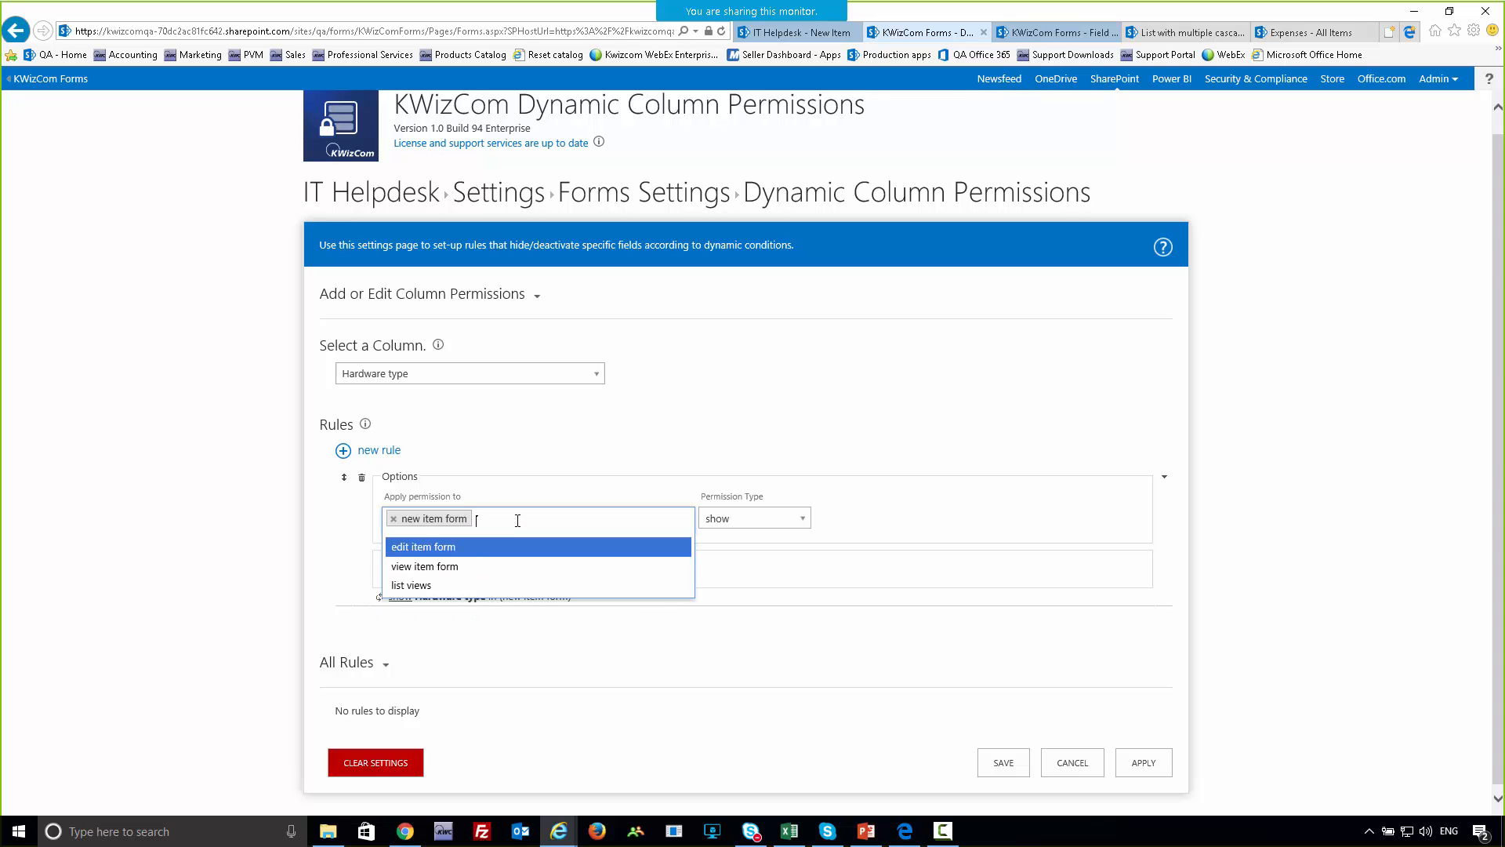
click(476, 549)
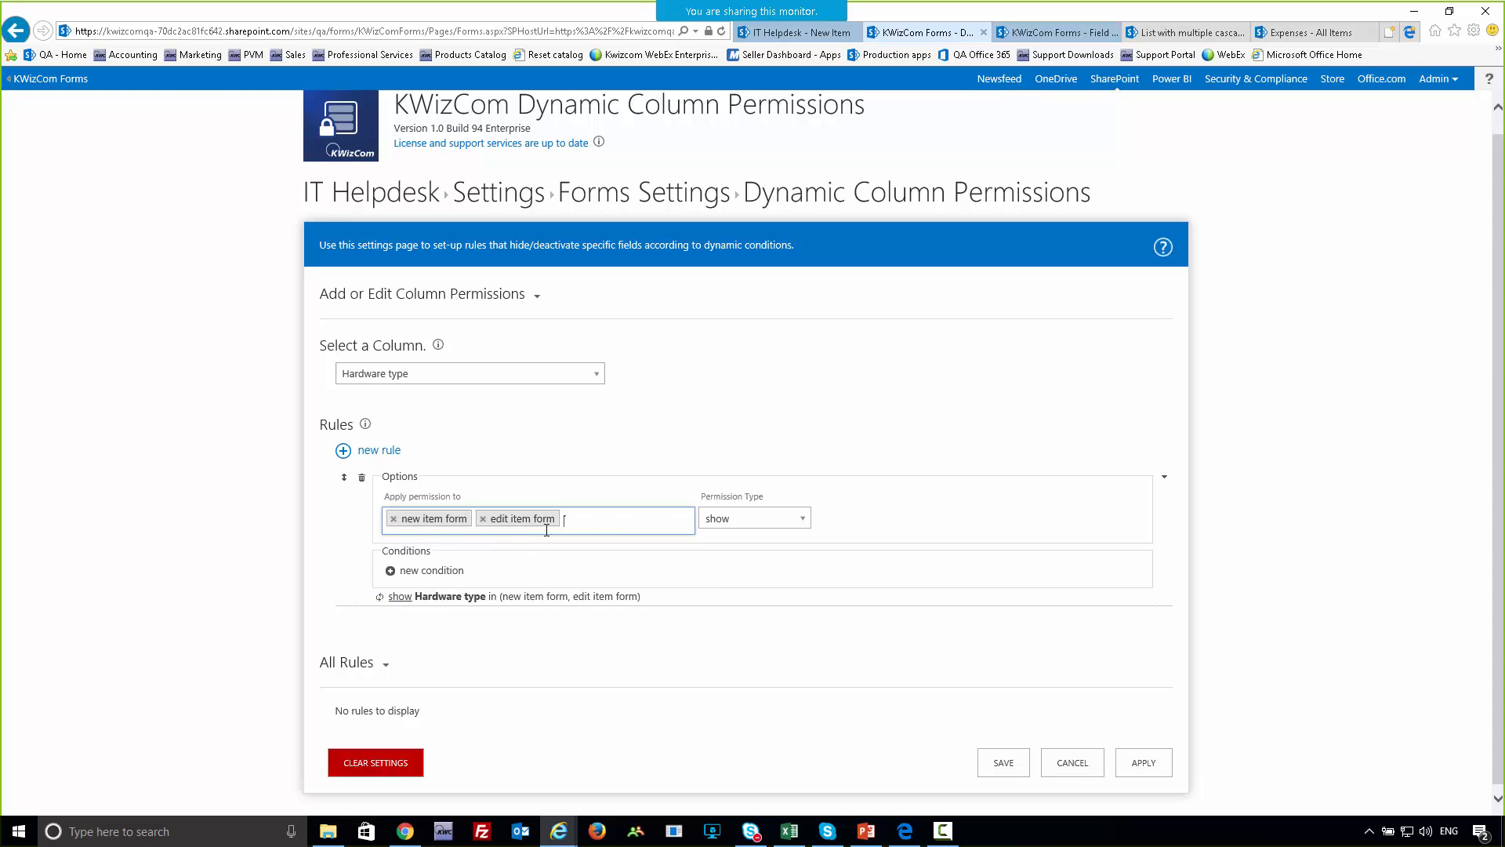
click(598, 518)
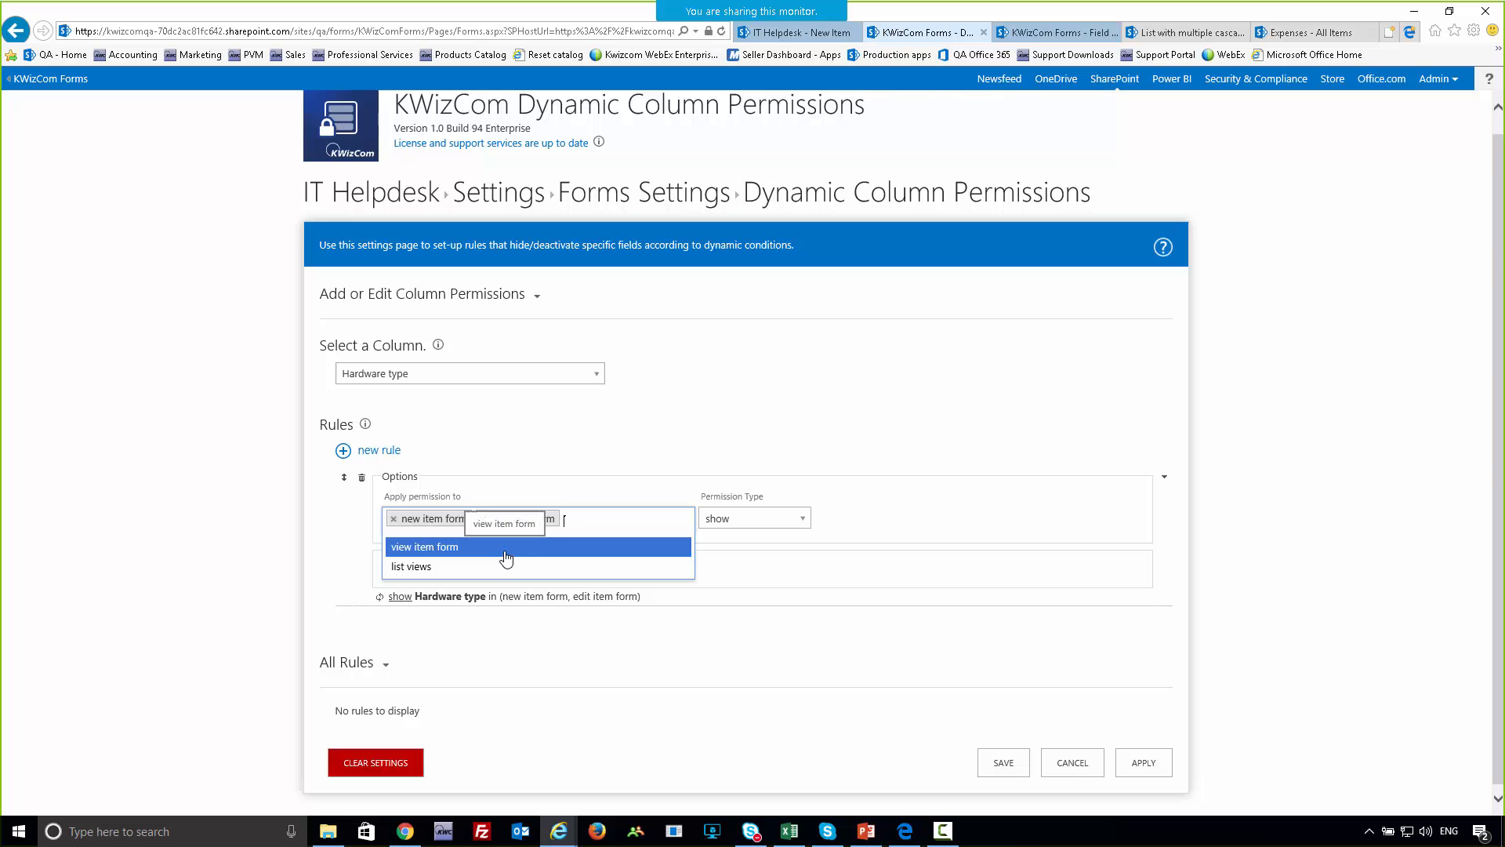
click(505, 548)
click(651, 521)
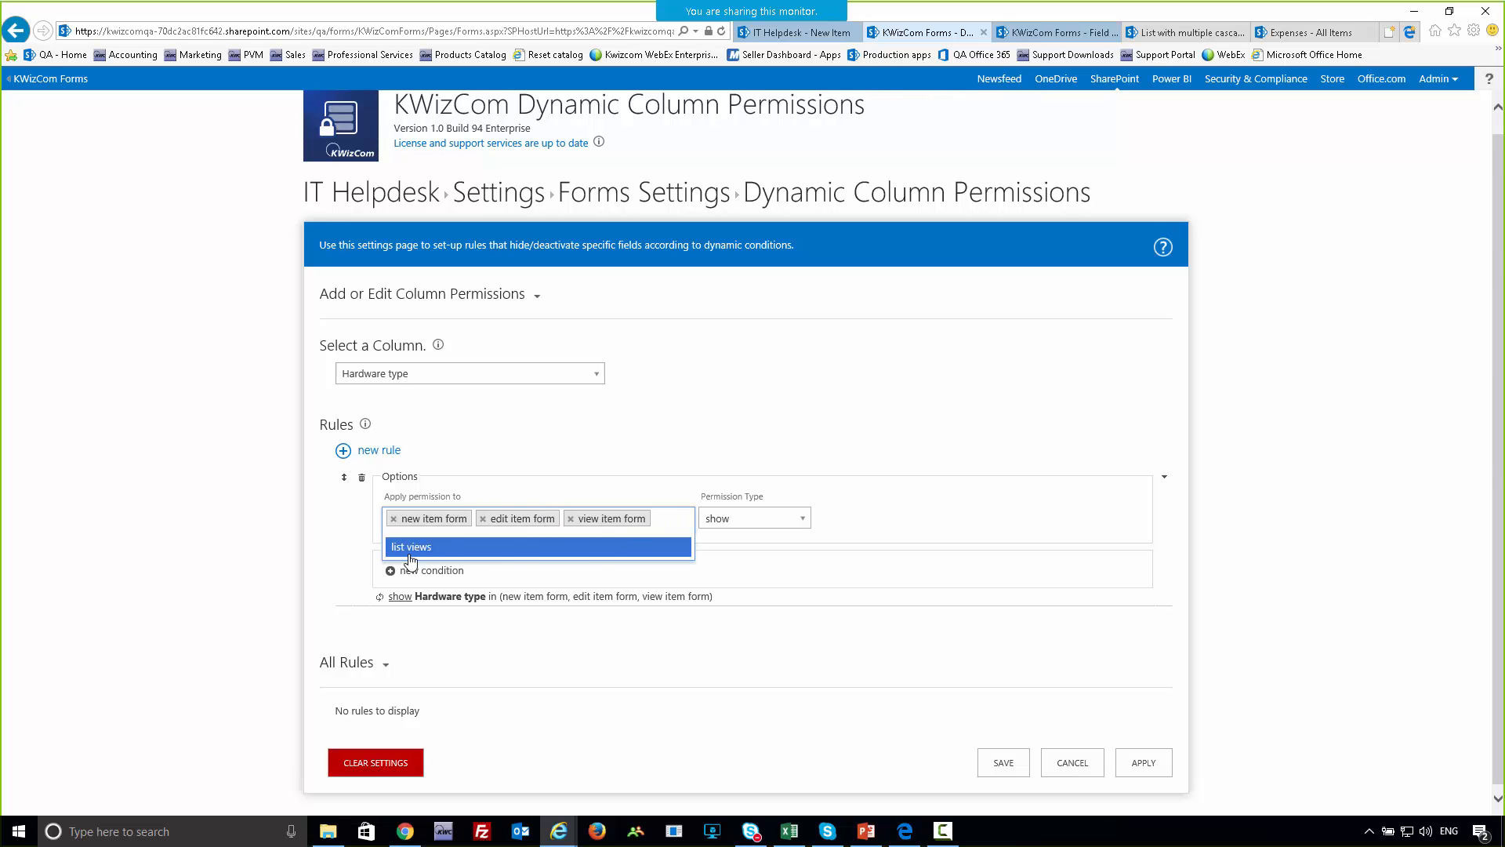
click(917, 486)
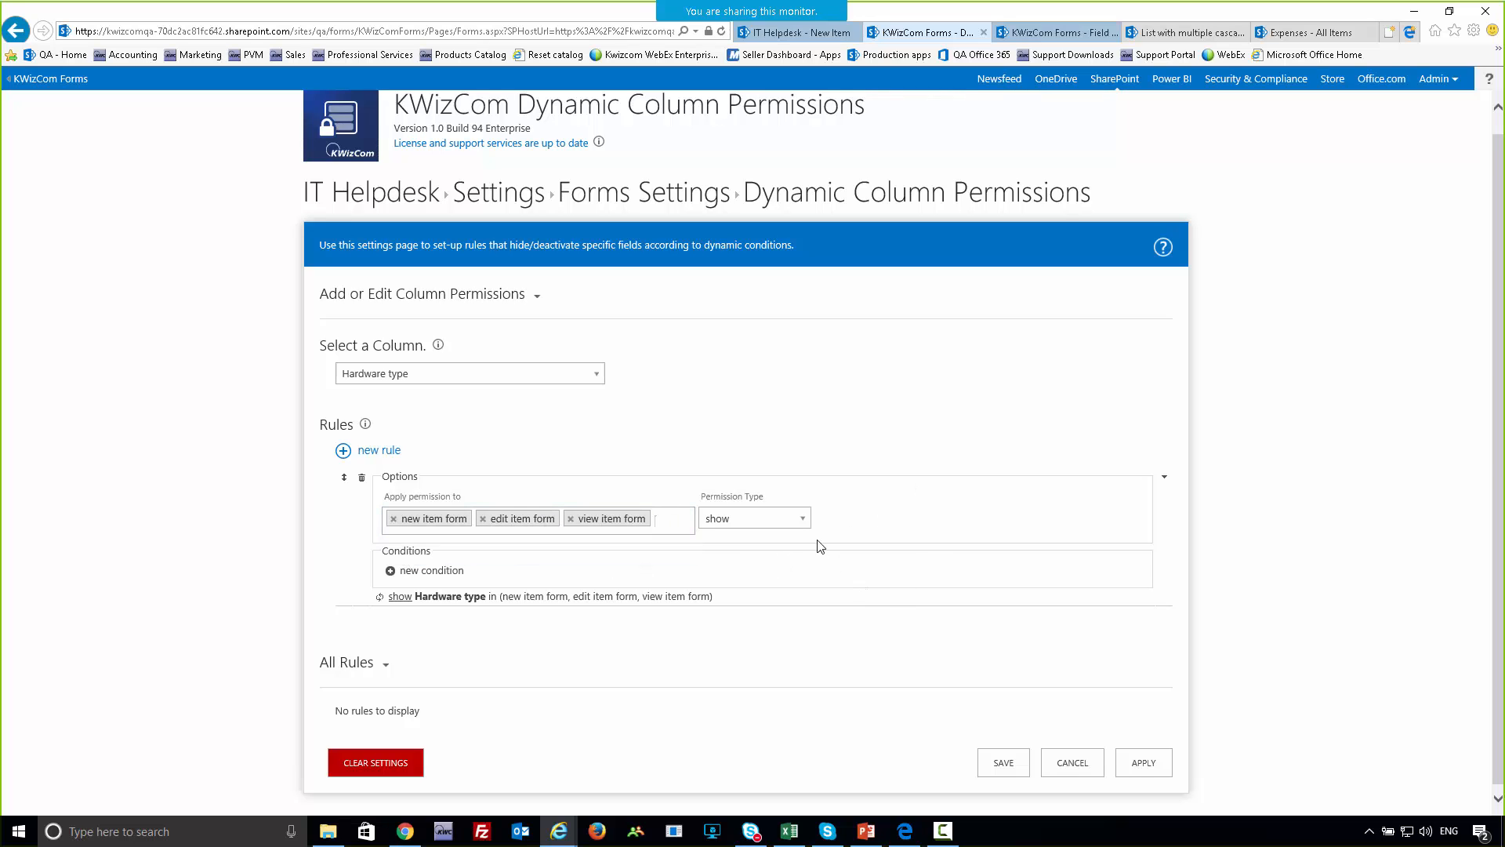
click(804, 521)
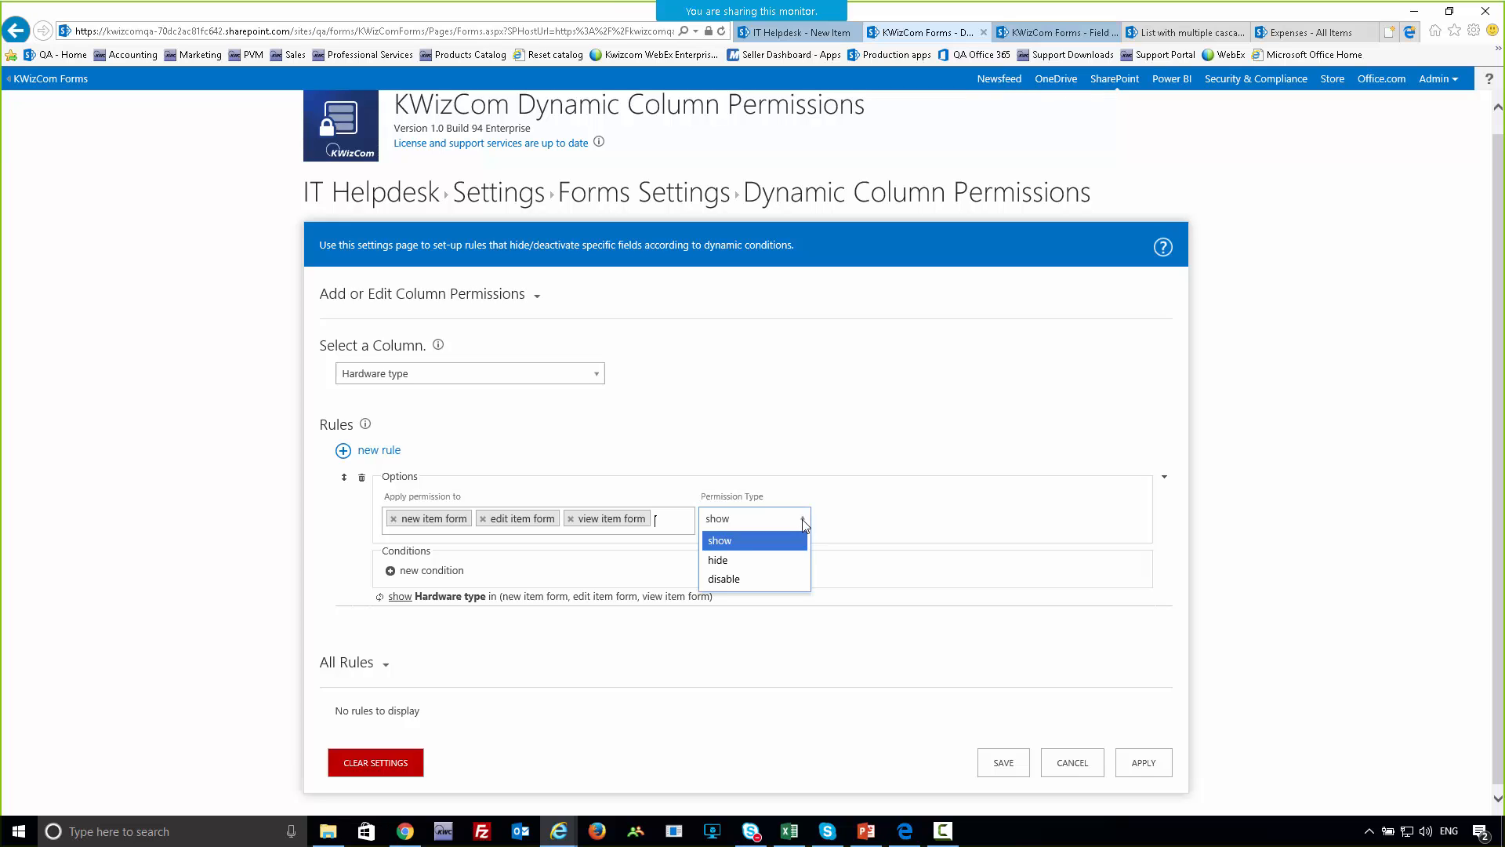
click(741, 560)
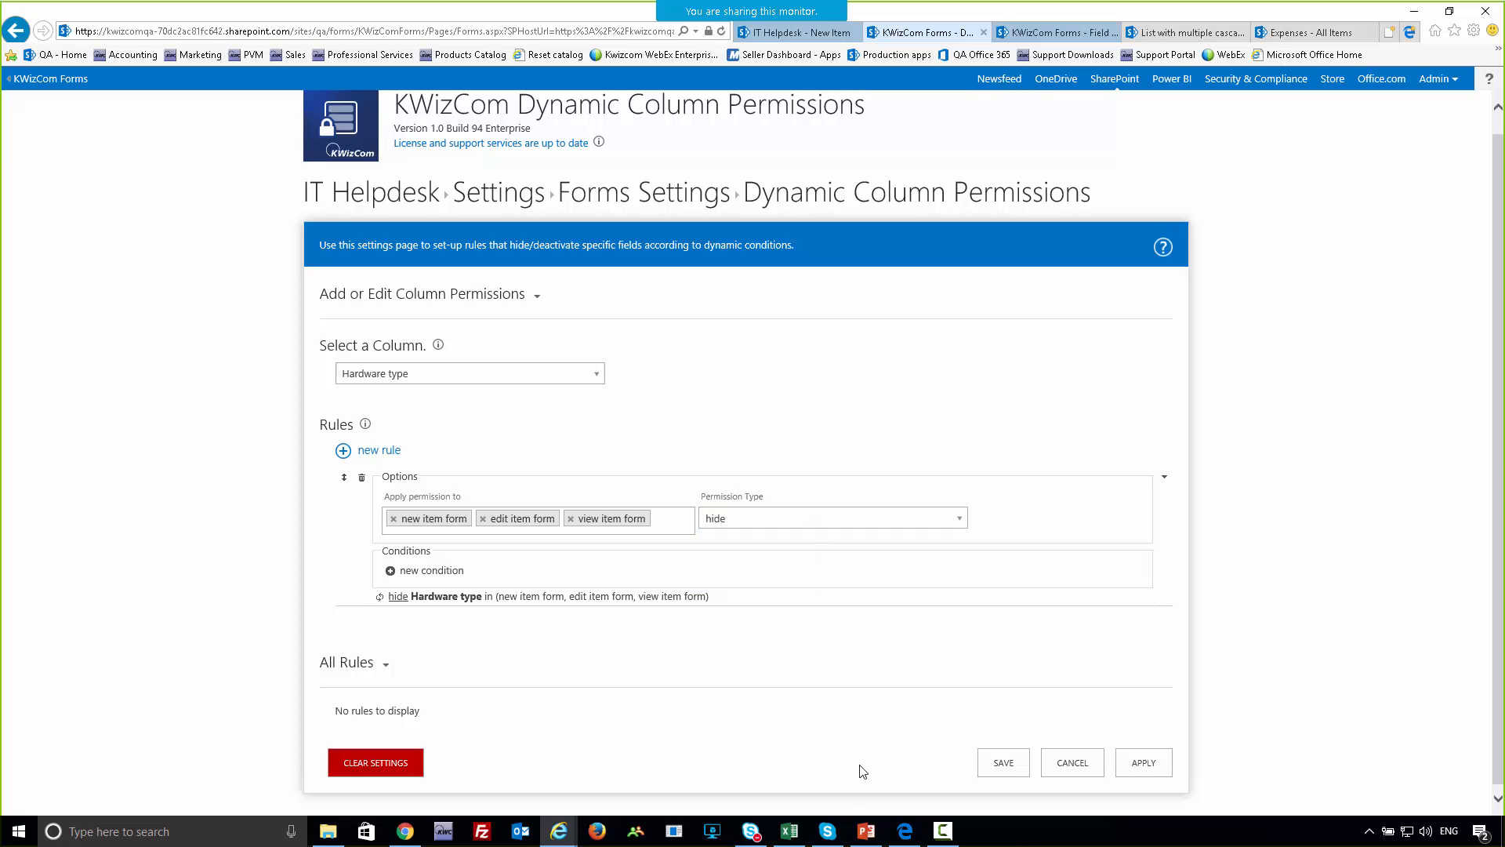
- Add a condition to the Hardware type rule that Category's current value is not equal to Hardware
click(430, 573)
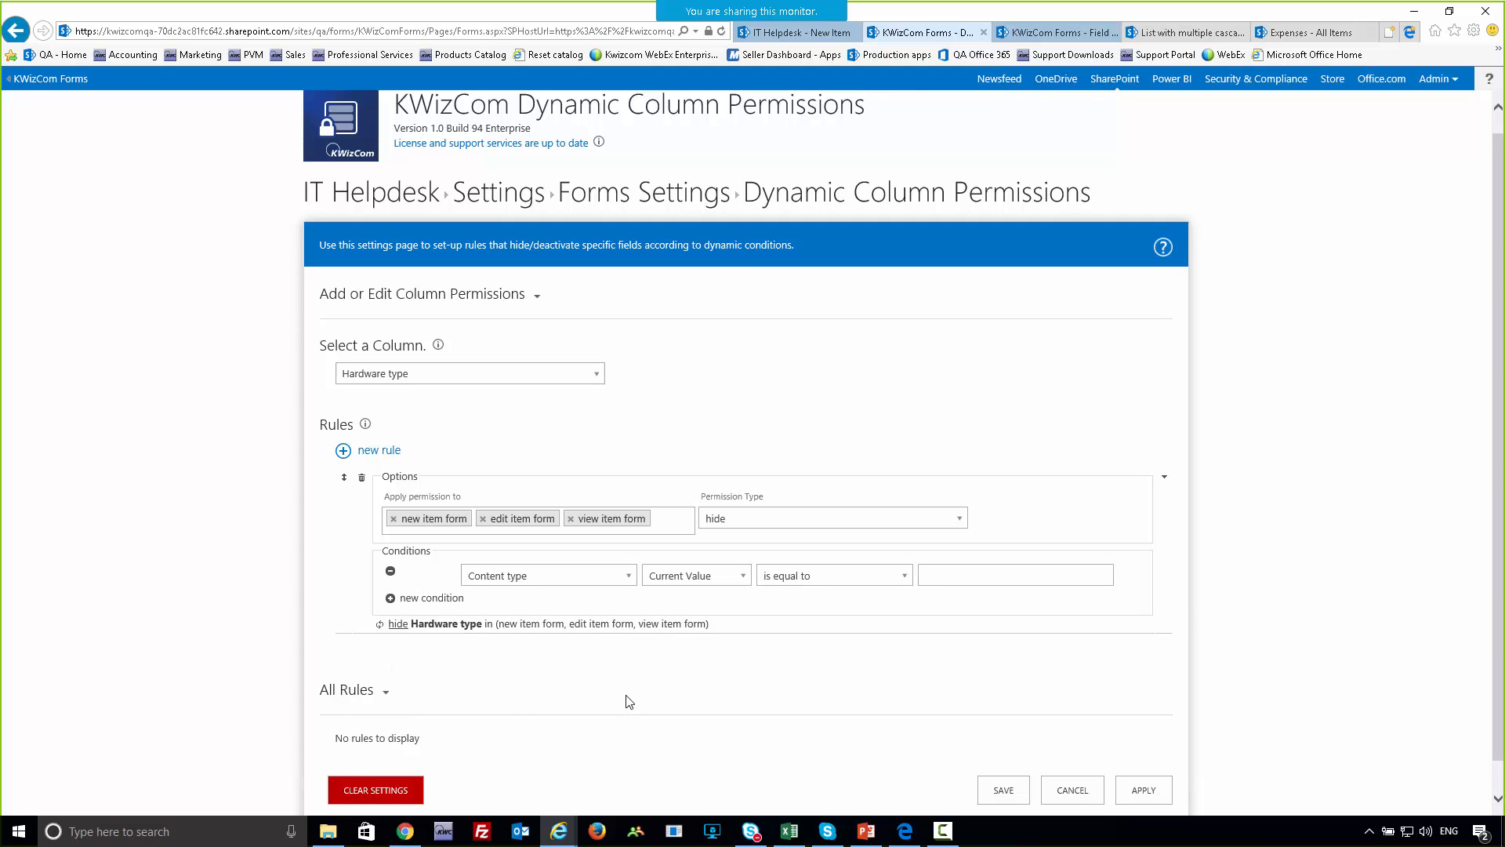
click(609, 580)
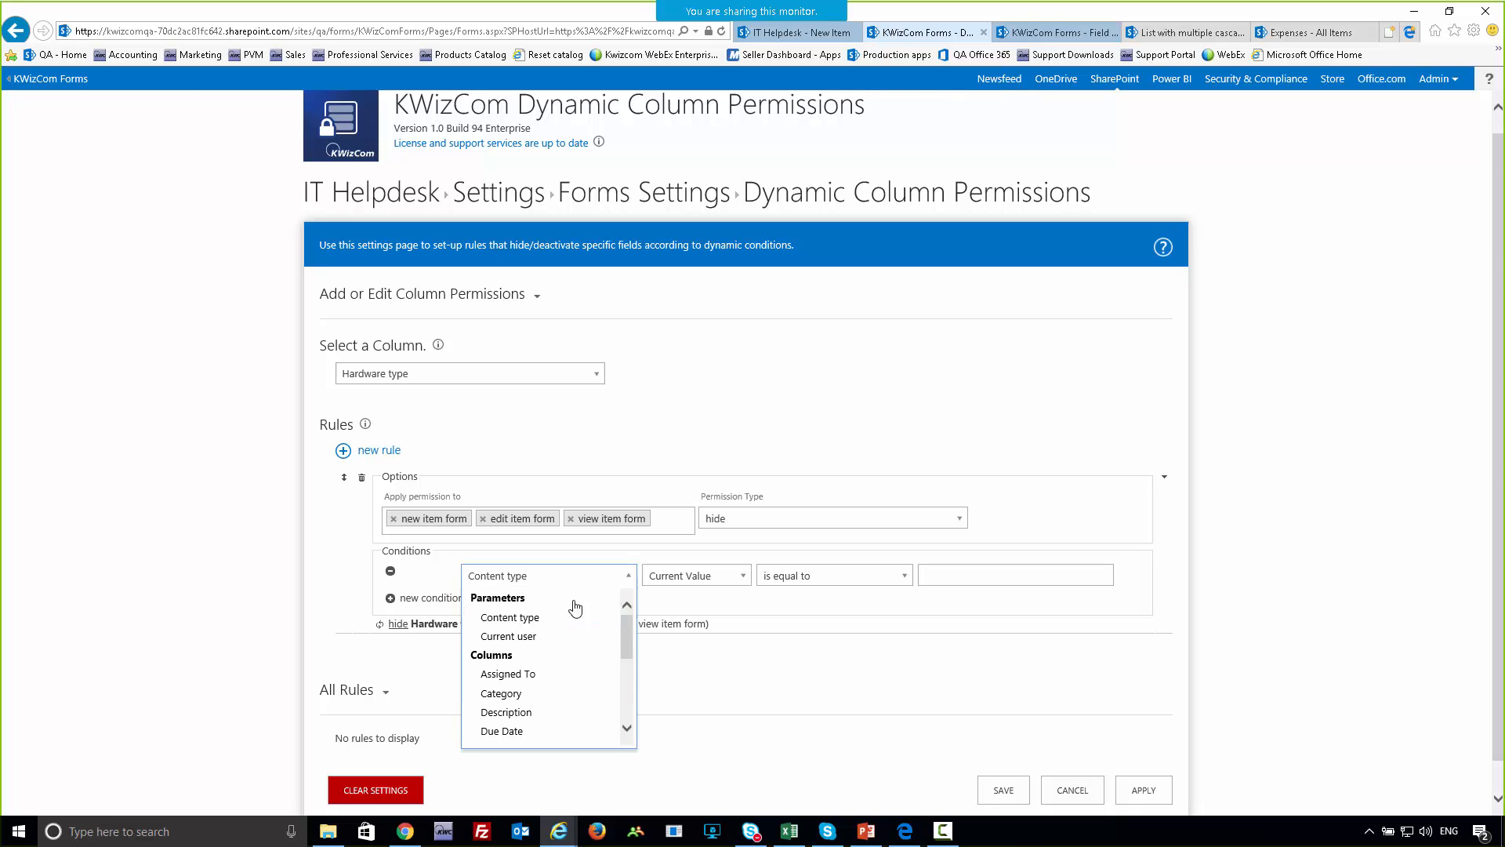
click(521, 693)
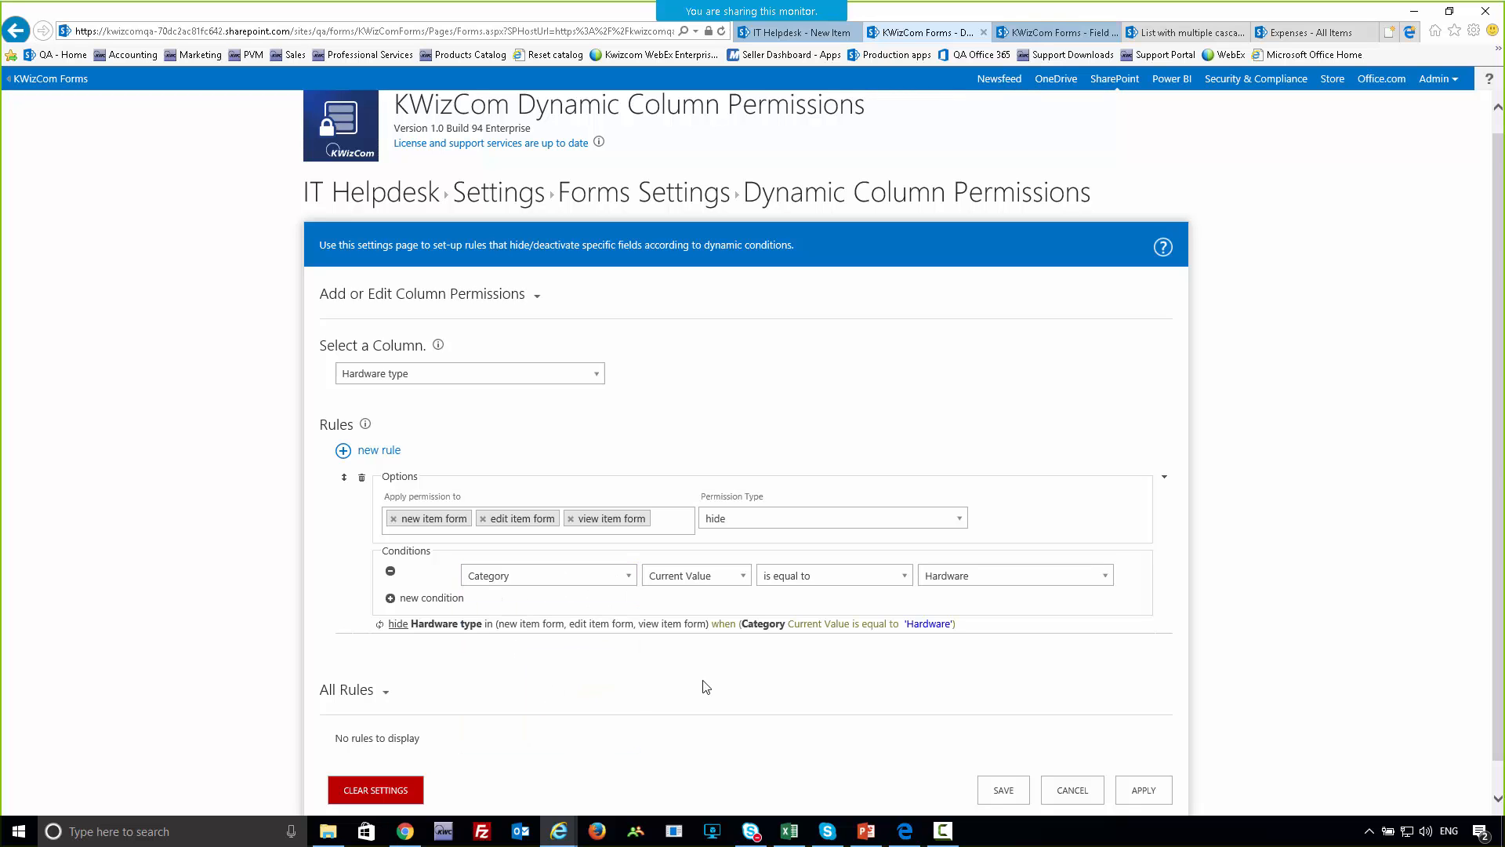
click(839, 575)
click(807, 617)
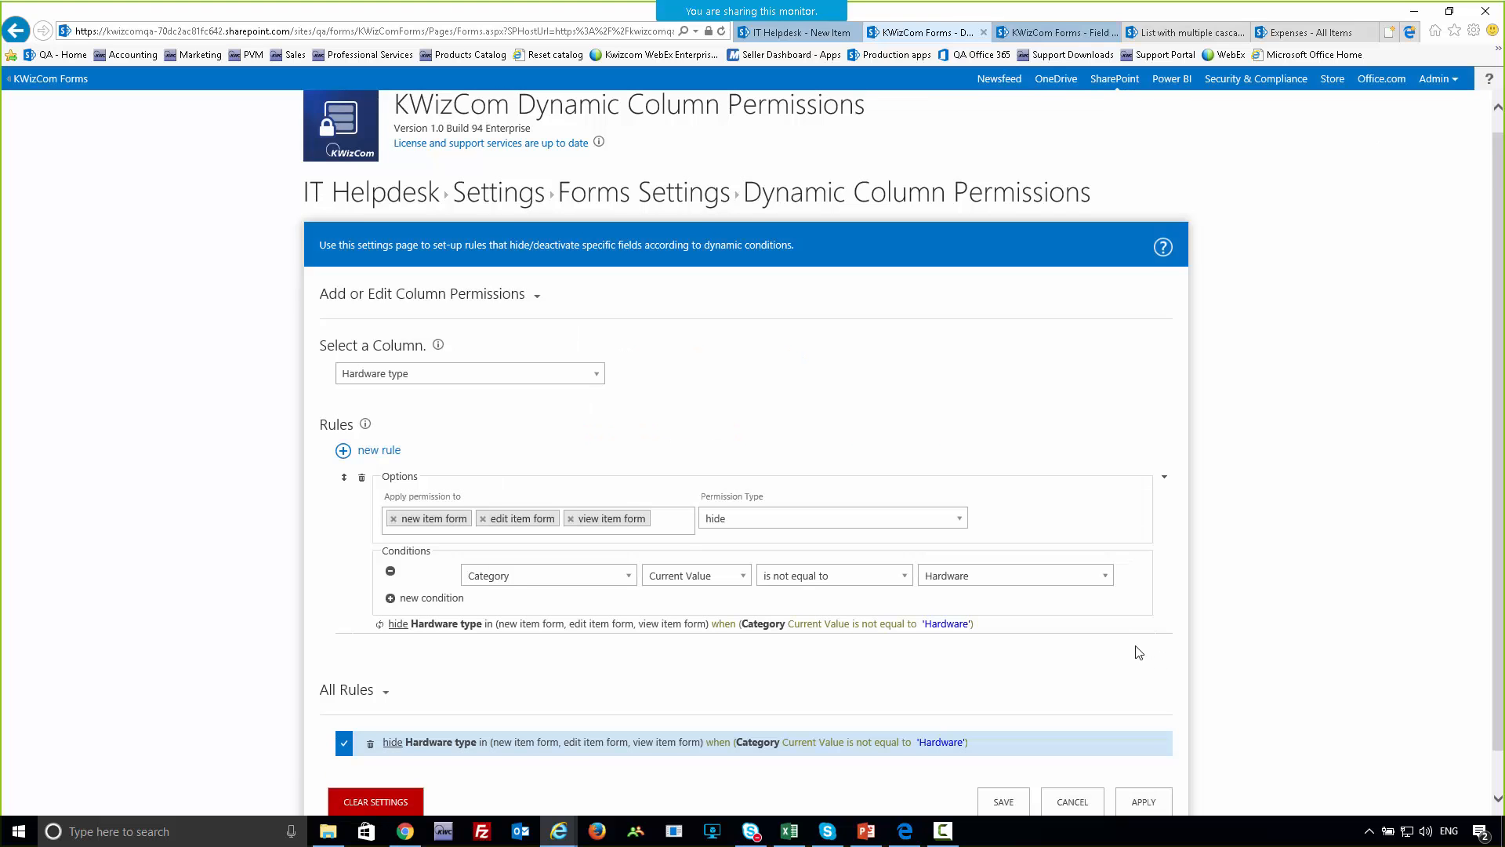
- Switch to the Software type column and create a new permission rule for it
scroll(1135, 647, down, 1)
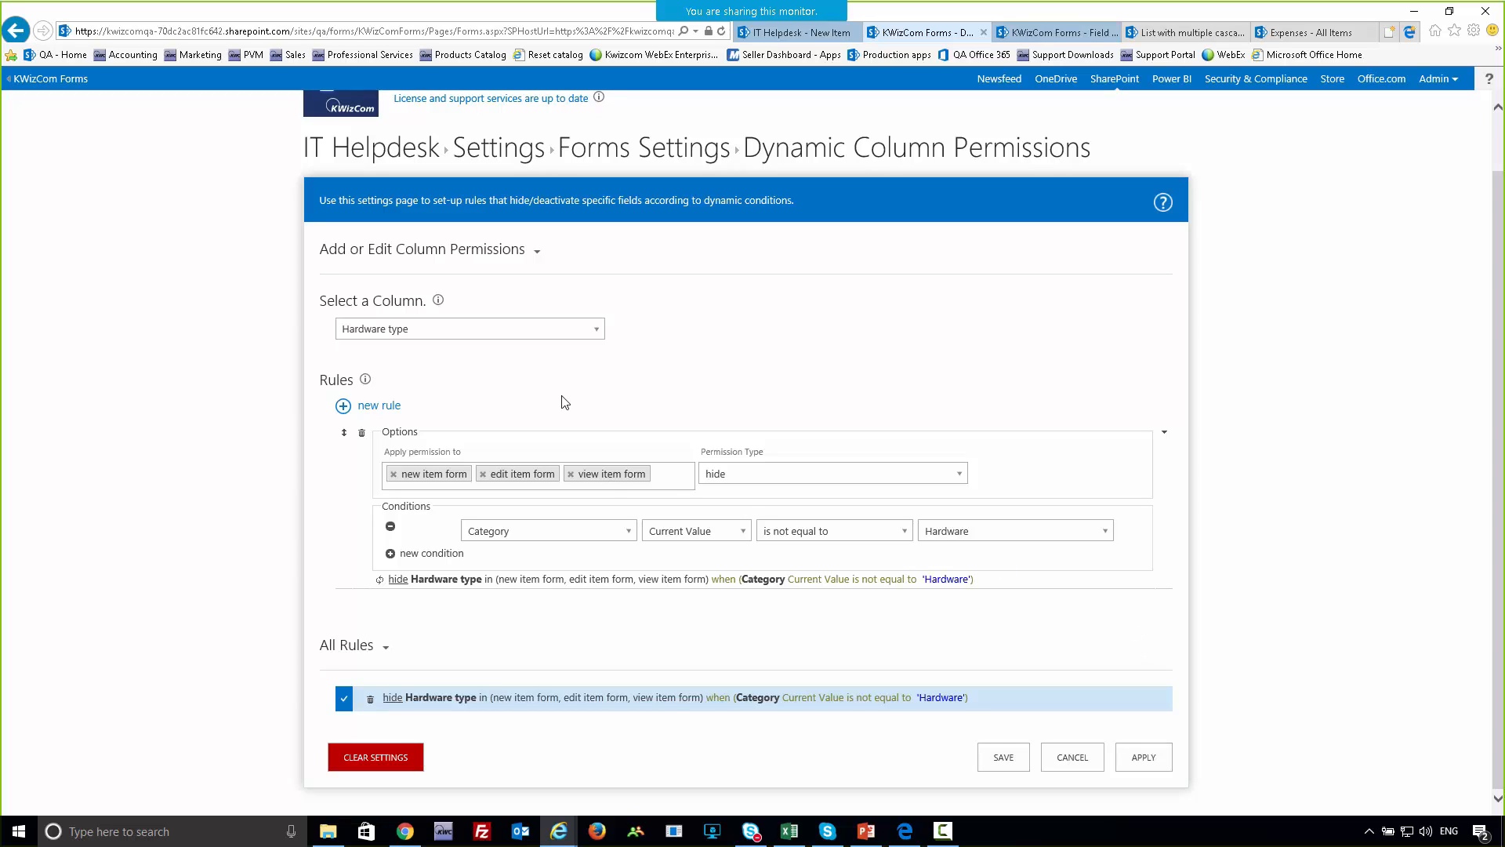
click(536, 333)
scroll(506, 423, down, 2)
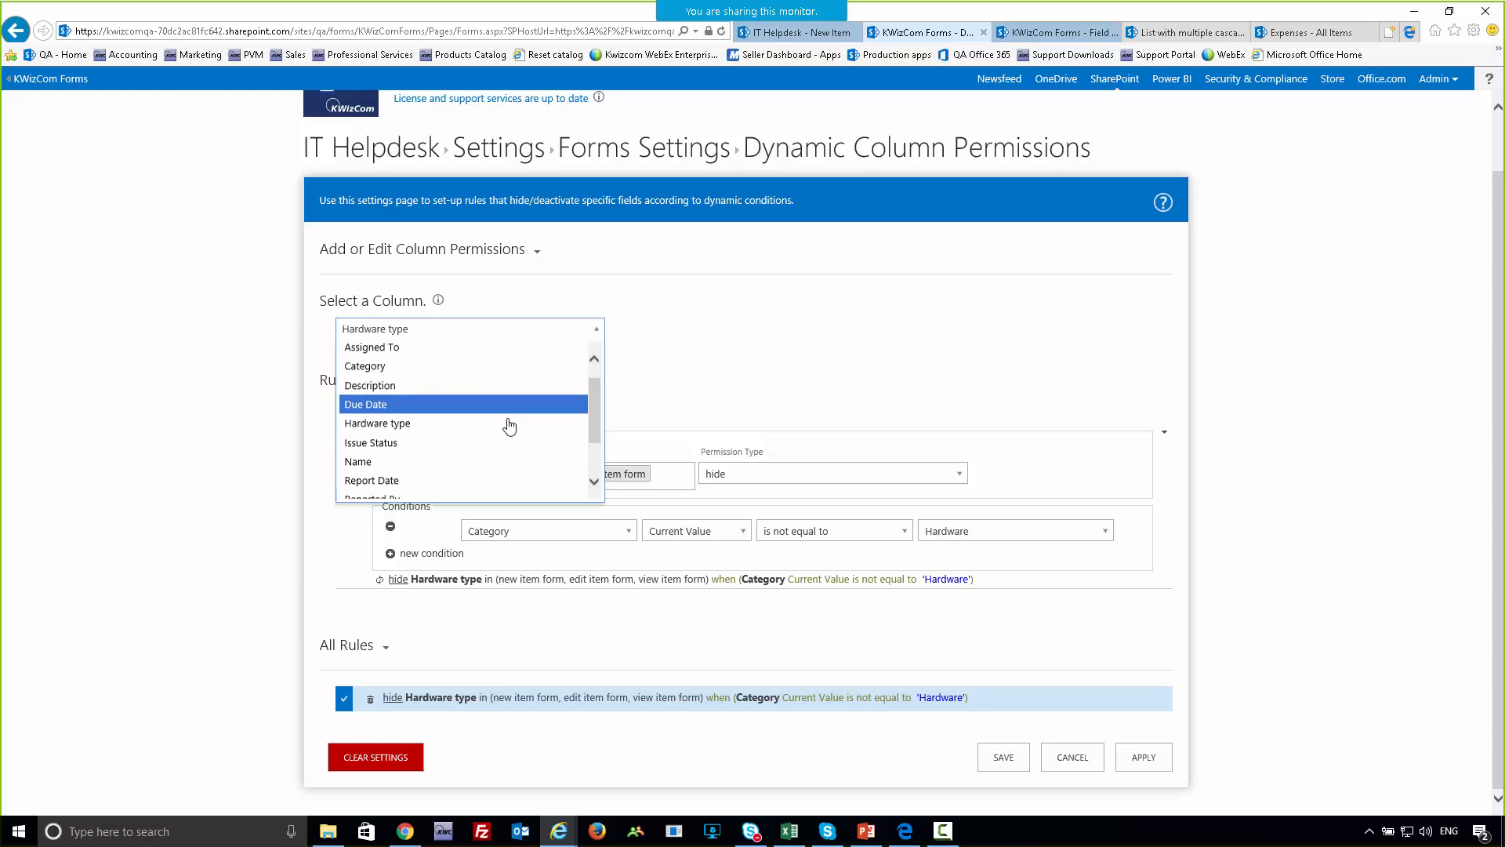
scroll(468, 452, down, 1)
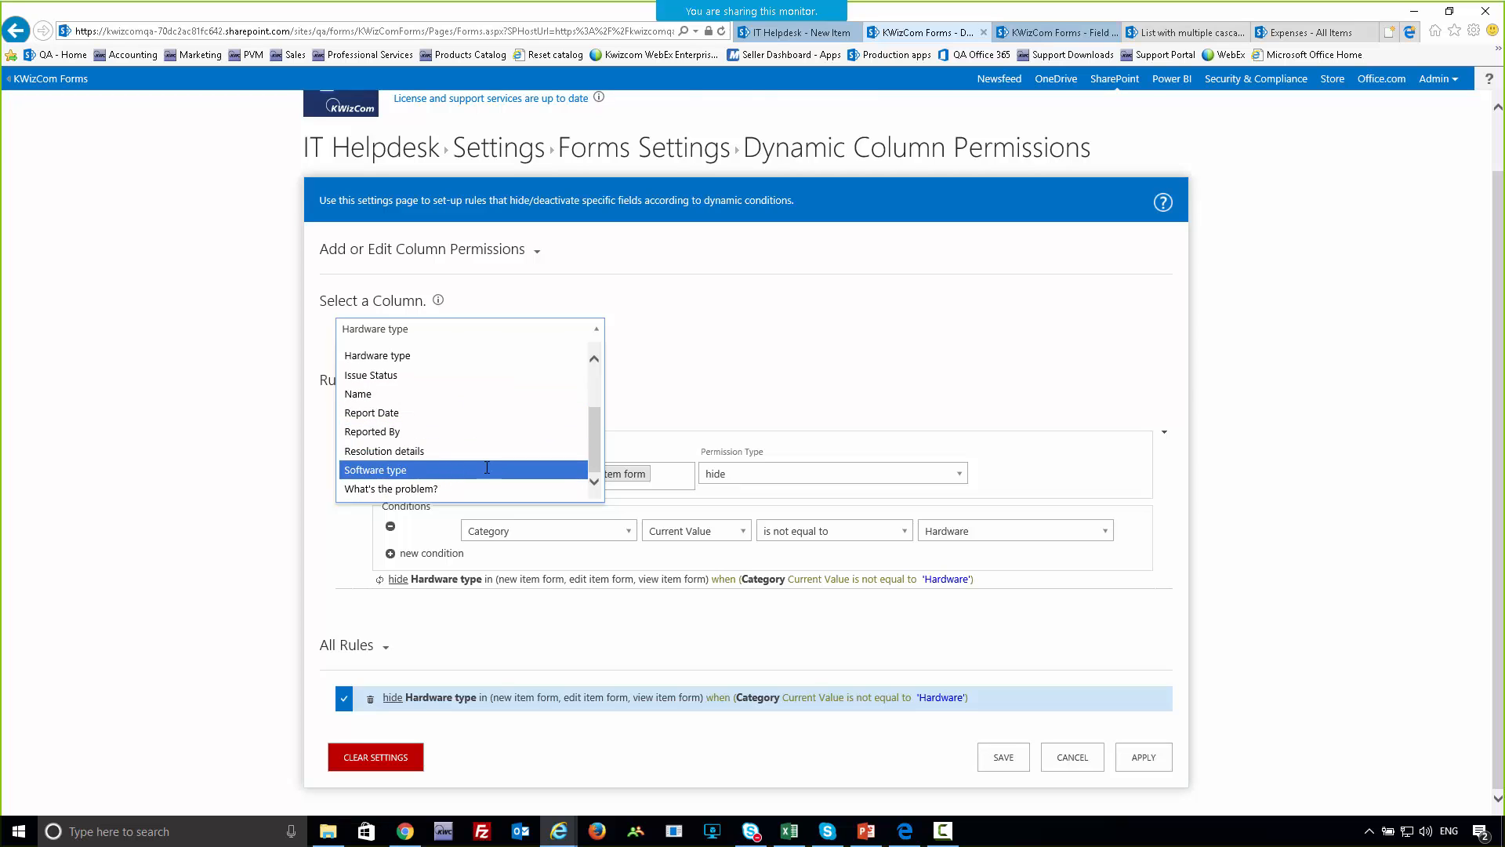
click(447, 471)
click(392, 470)
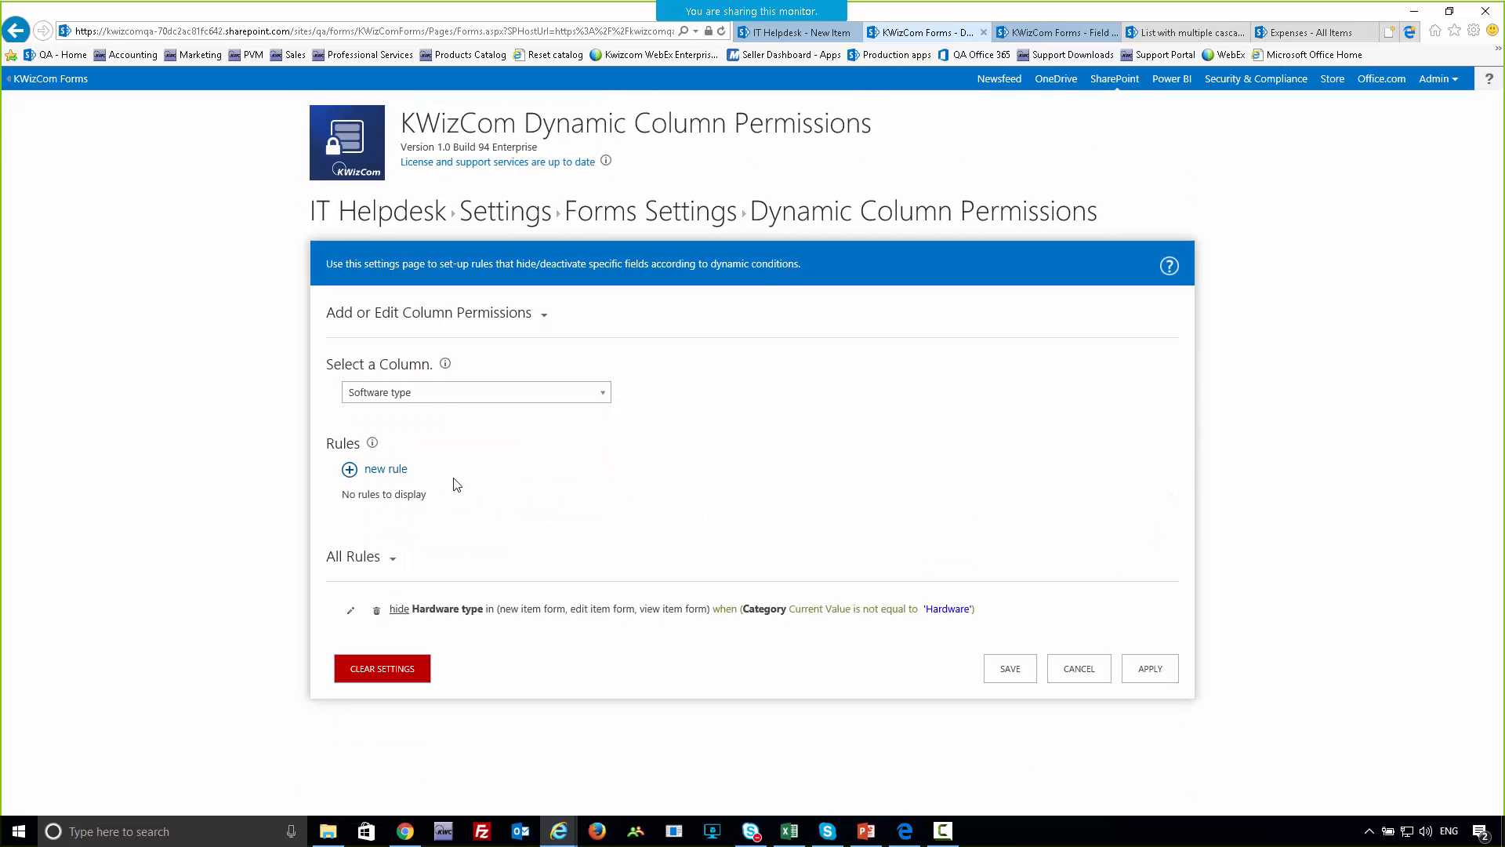
- Apply the Software type rule to the new item, edit item and view item forms with the hide permission
scroll(503, 524, down, 1)
click(475, 510)
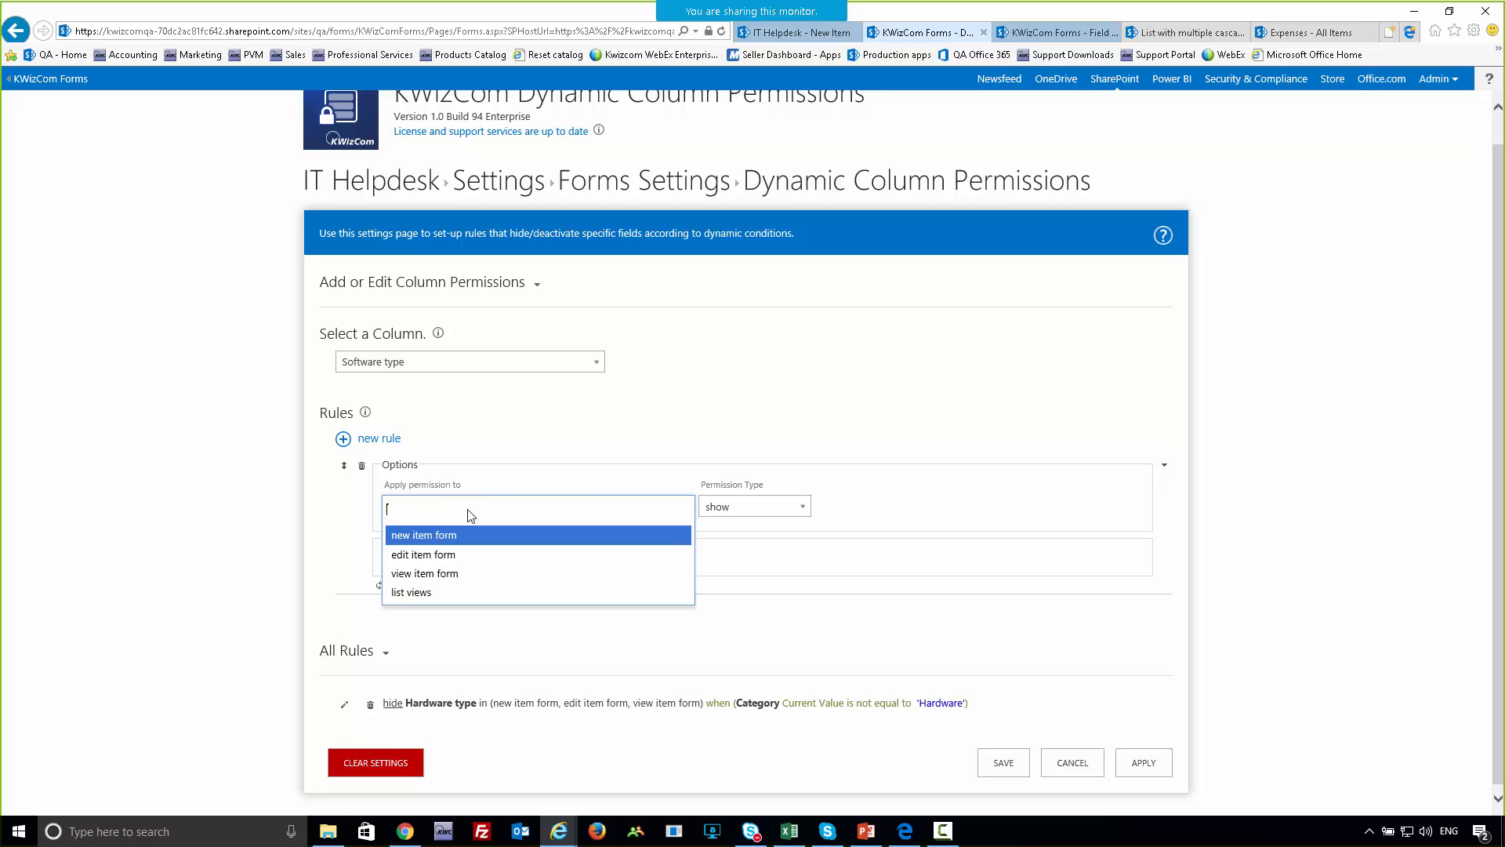
click(462, 534)
click(543, 508)
click(497, 537)
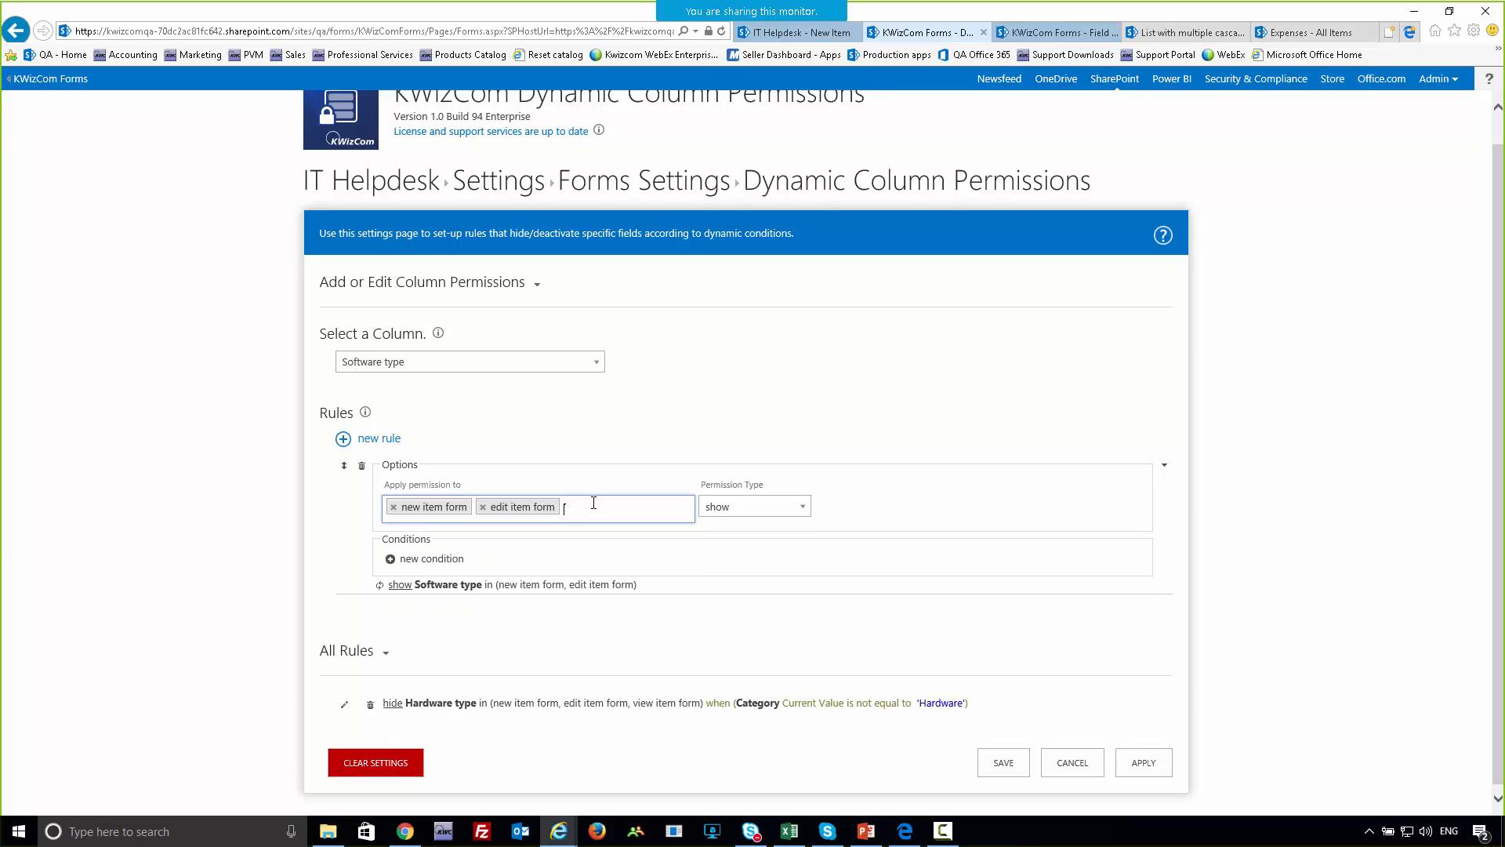
click(591, 504)
click(578, 542)
click(737, 506)
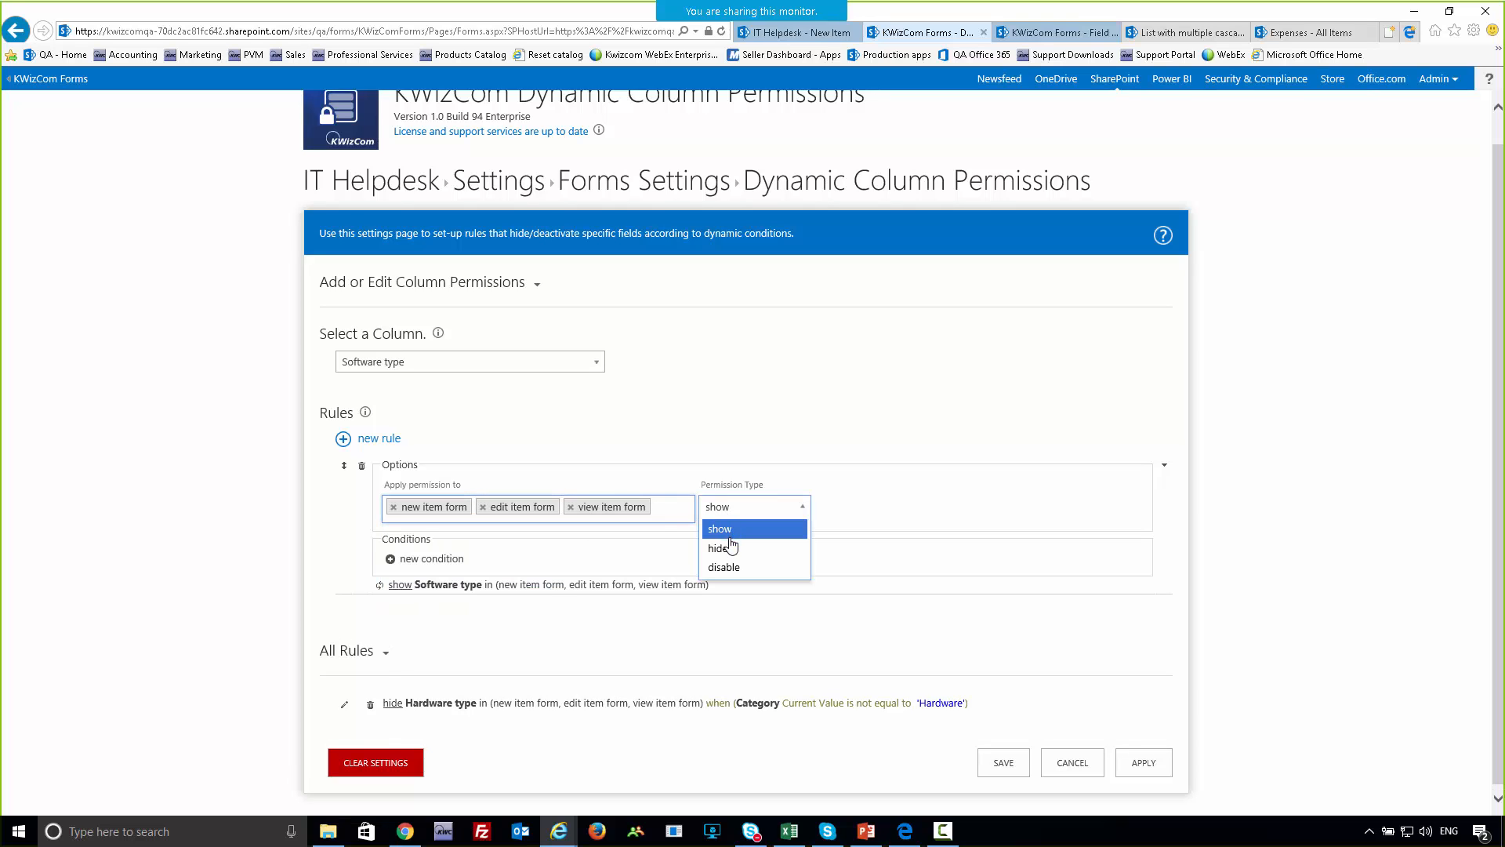
click(717, 543)
- Add a condition to the Software type rule that Category's current value is not equal to Software, and apply the settings
click(437, 560)
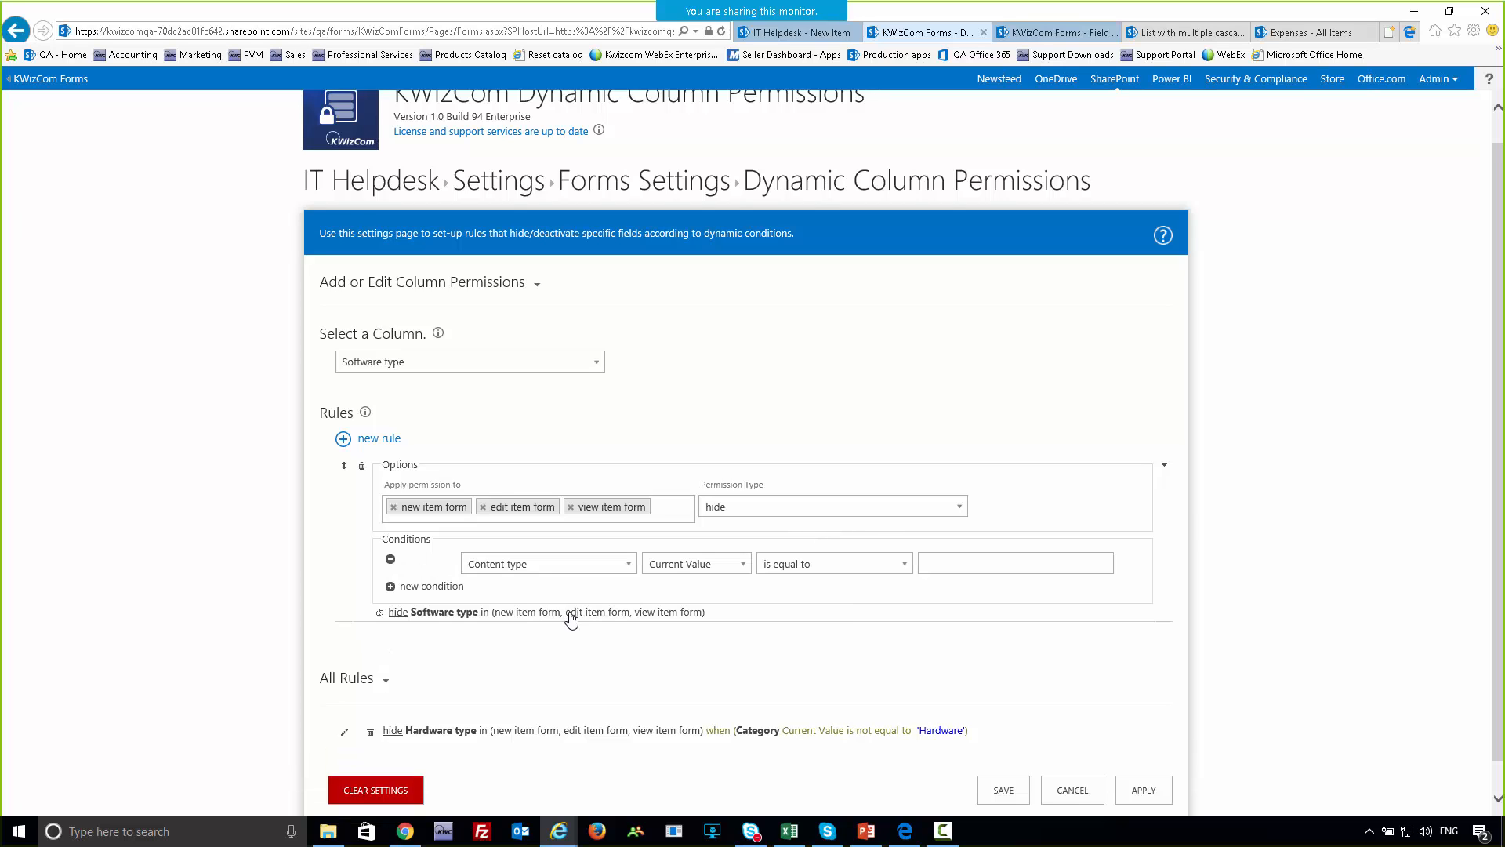
click(547, 571)
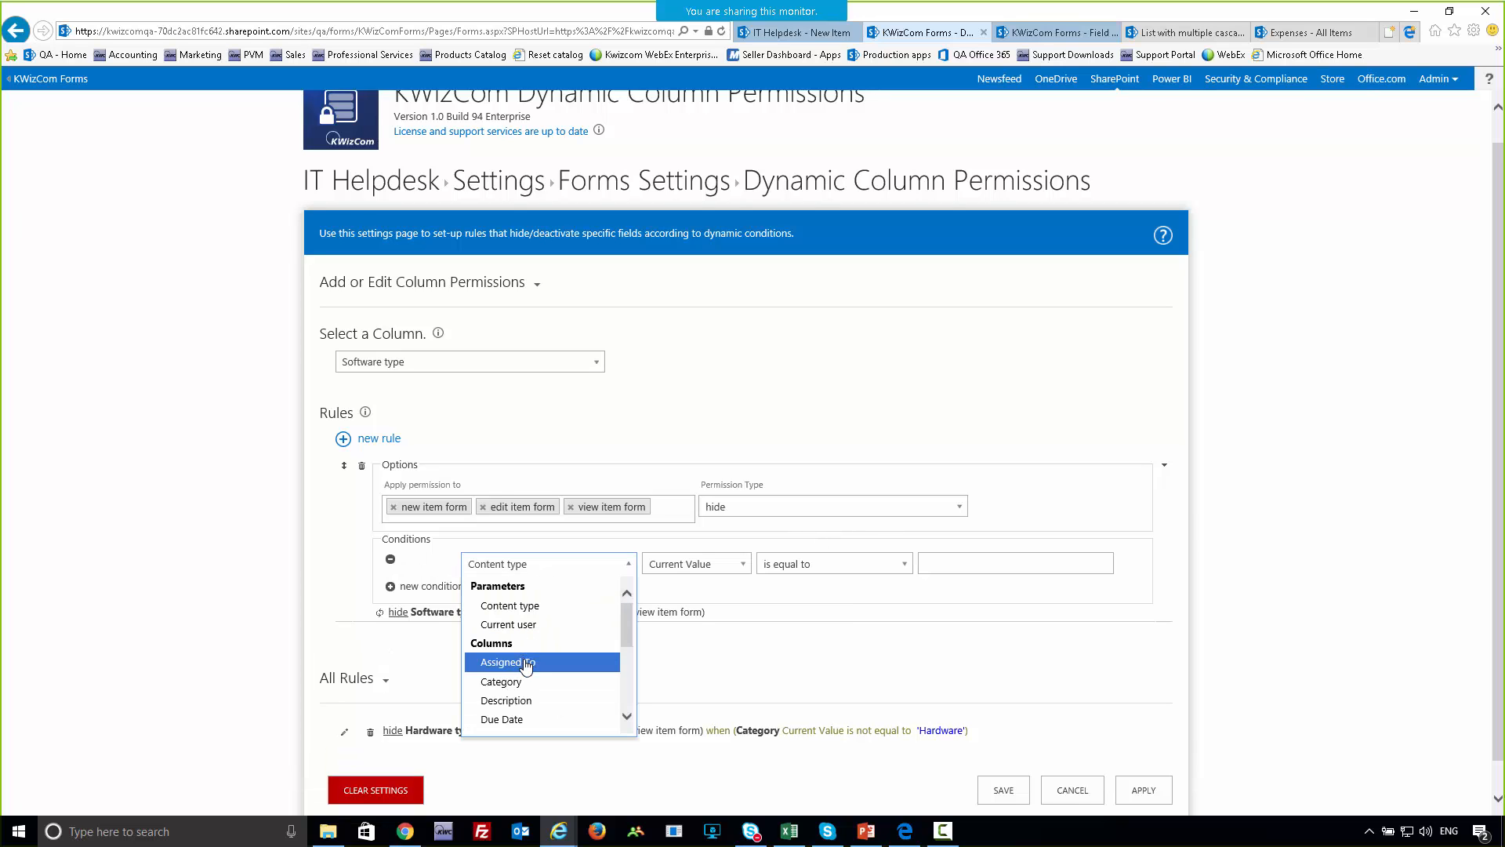
click(522, 682)
click(793, 566)
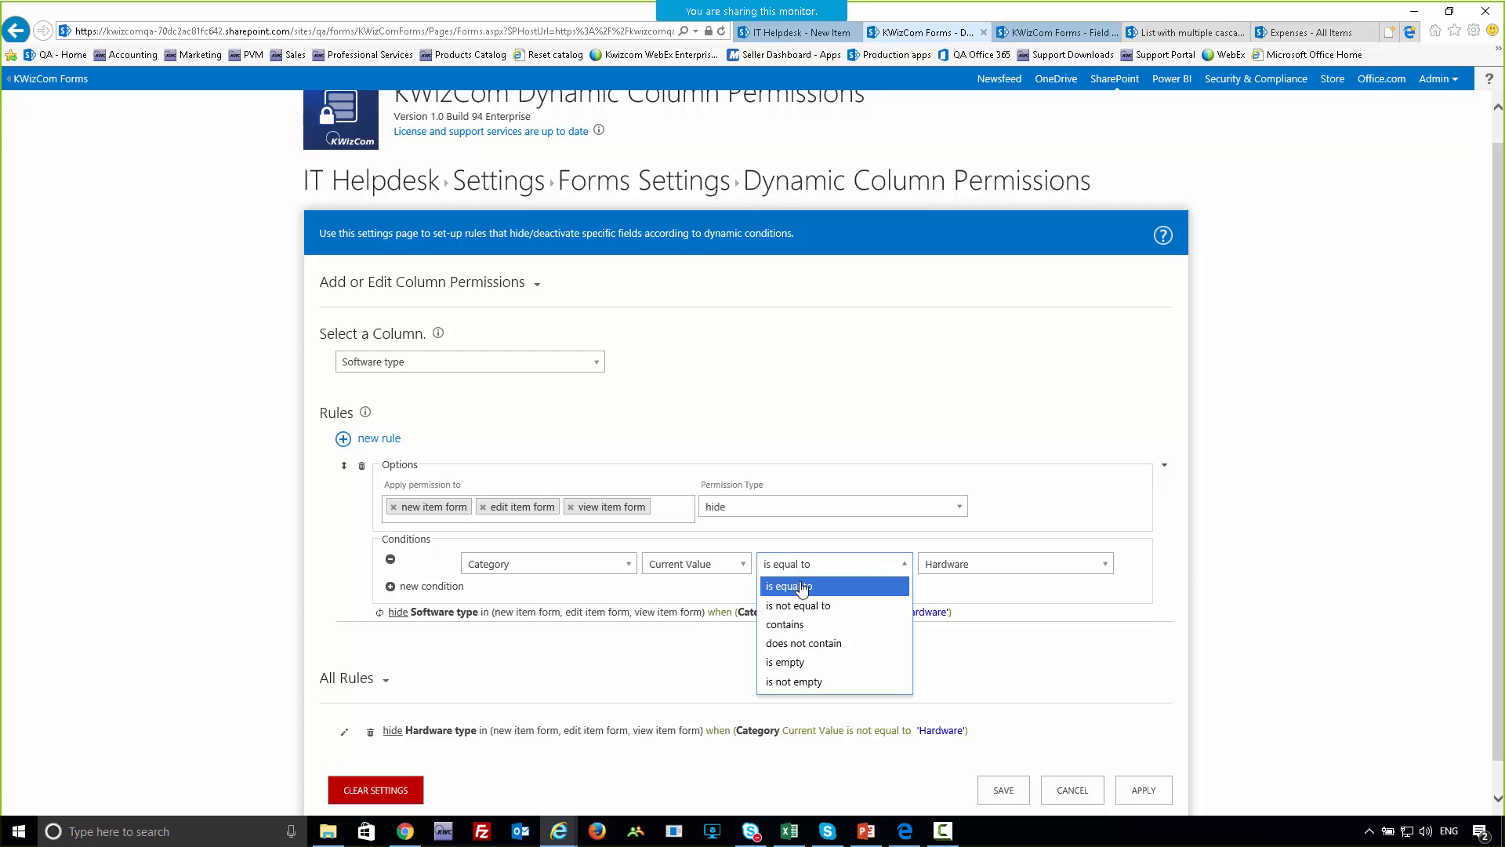
click(799, 610)
click(961, 564)
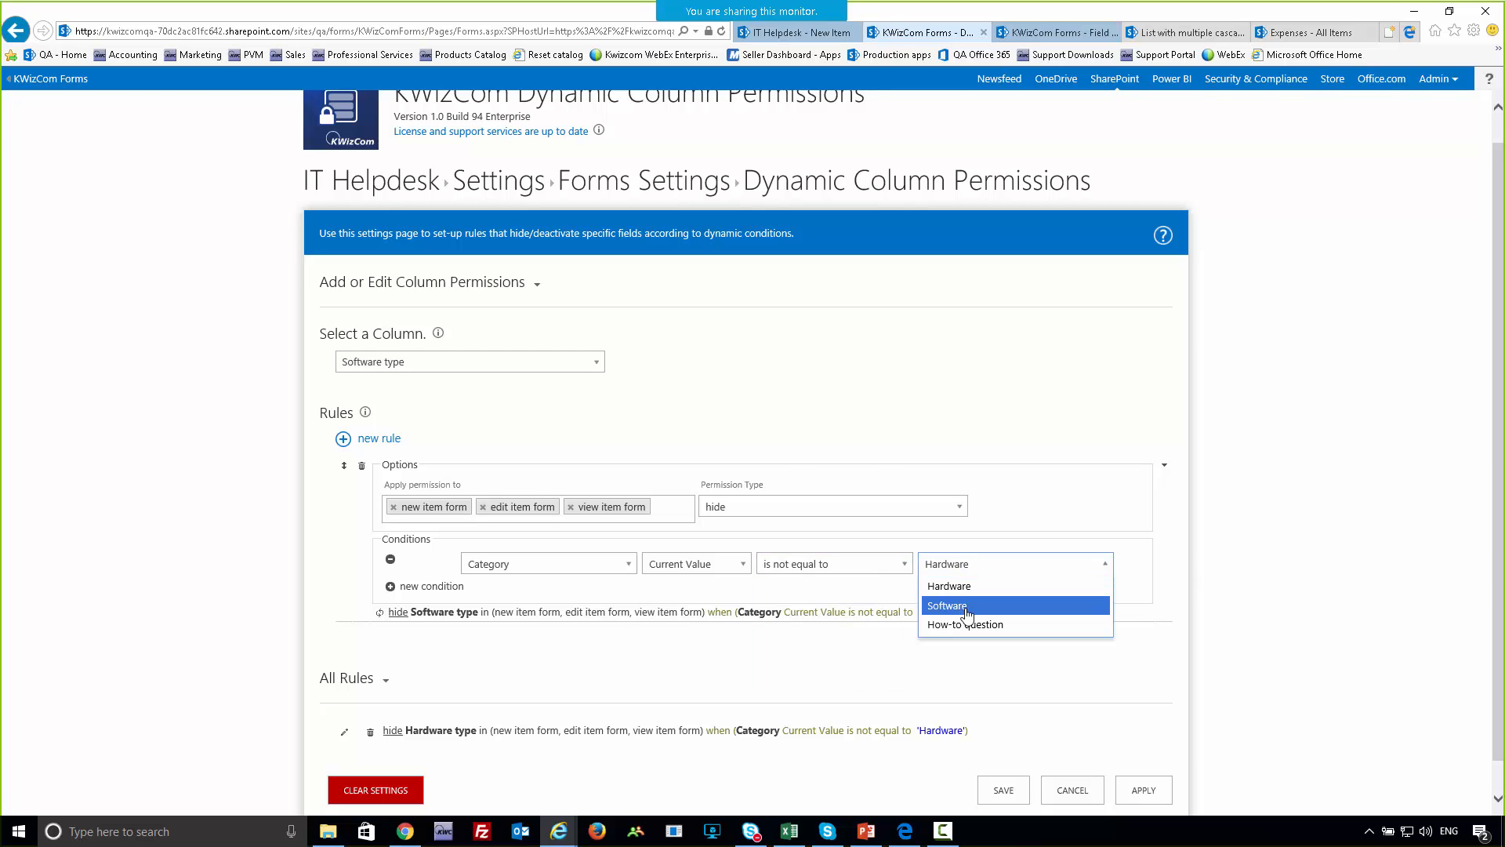
click(961, 608)
click(1132, 782)
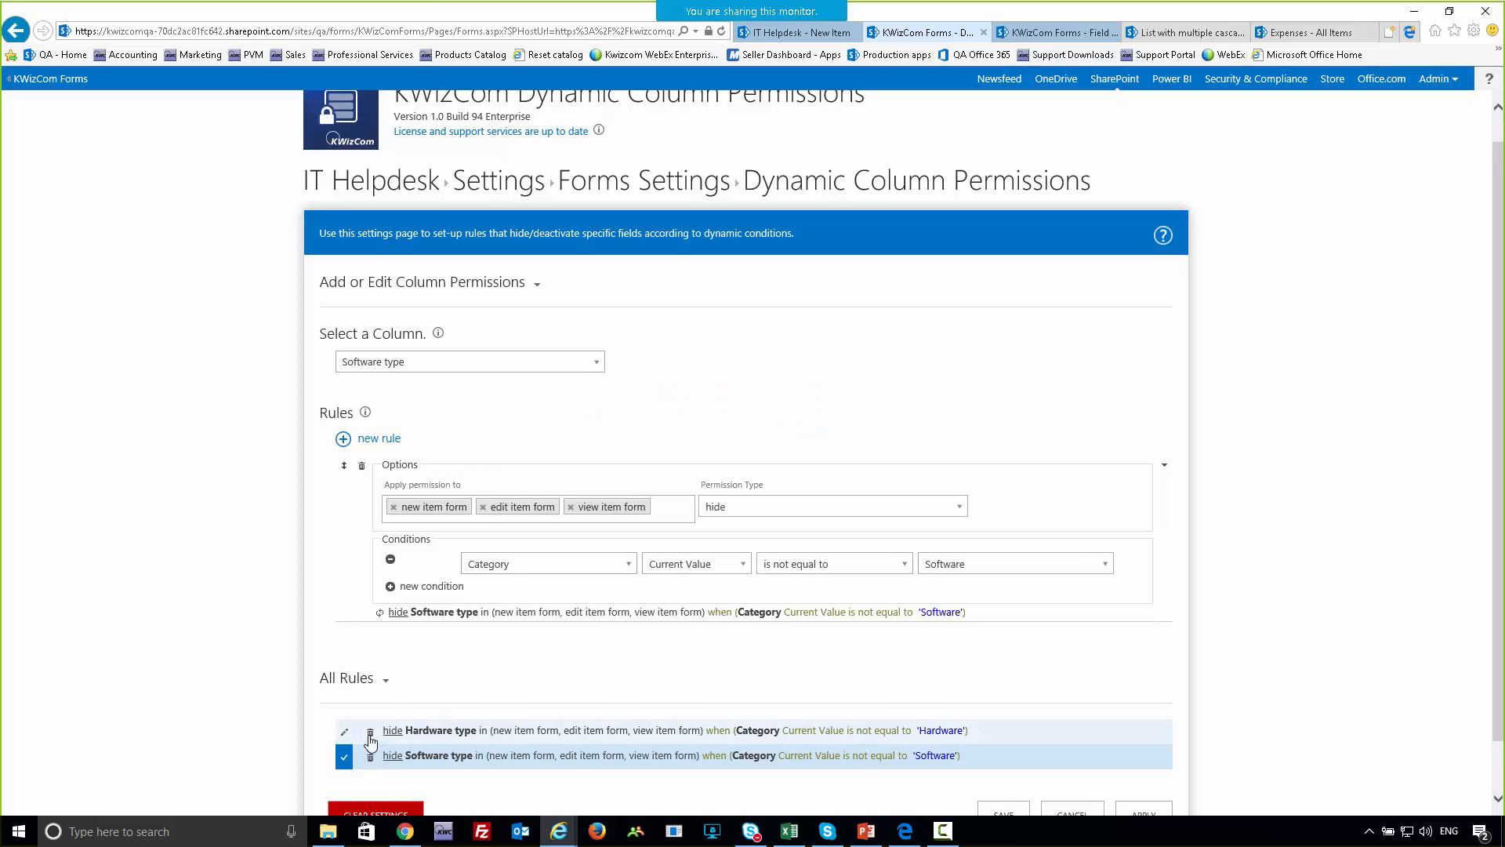
- Reload the IT Helpdesk new item form and set Category to Hardware to test the Hardware type rule
click(767, 32)
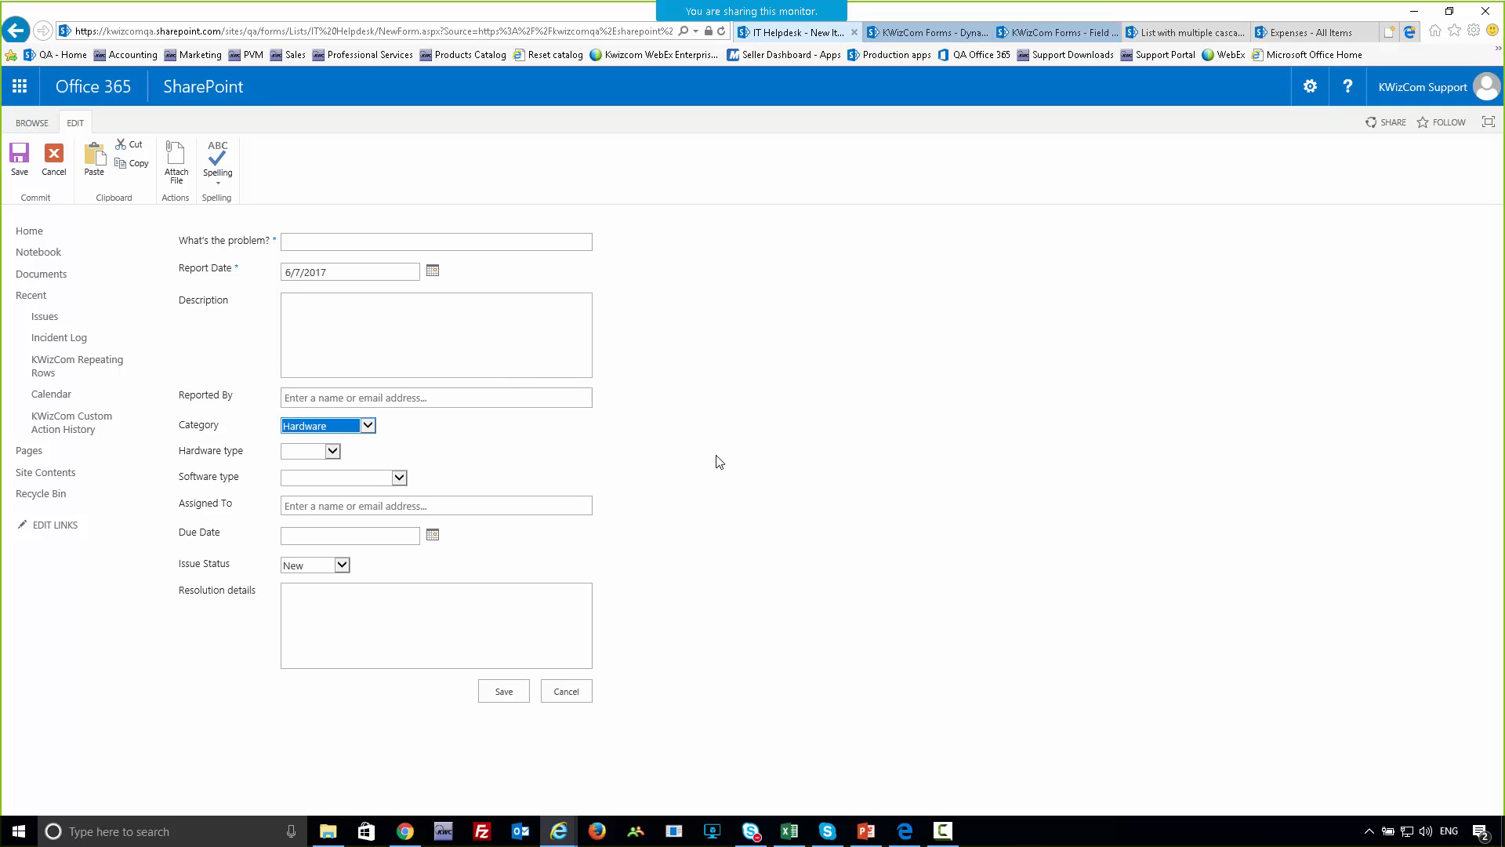
click(719, 462)
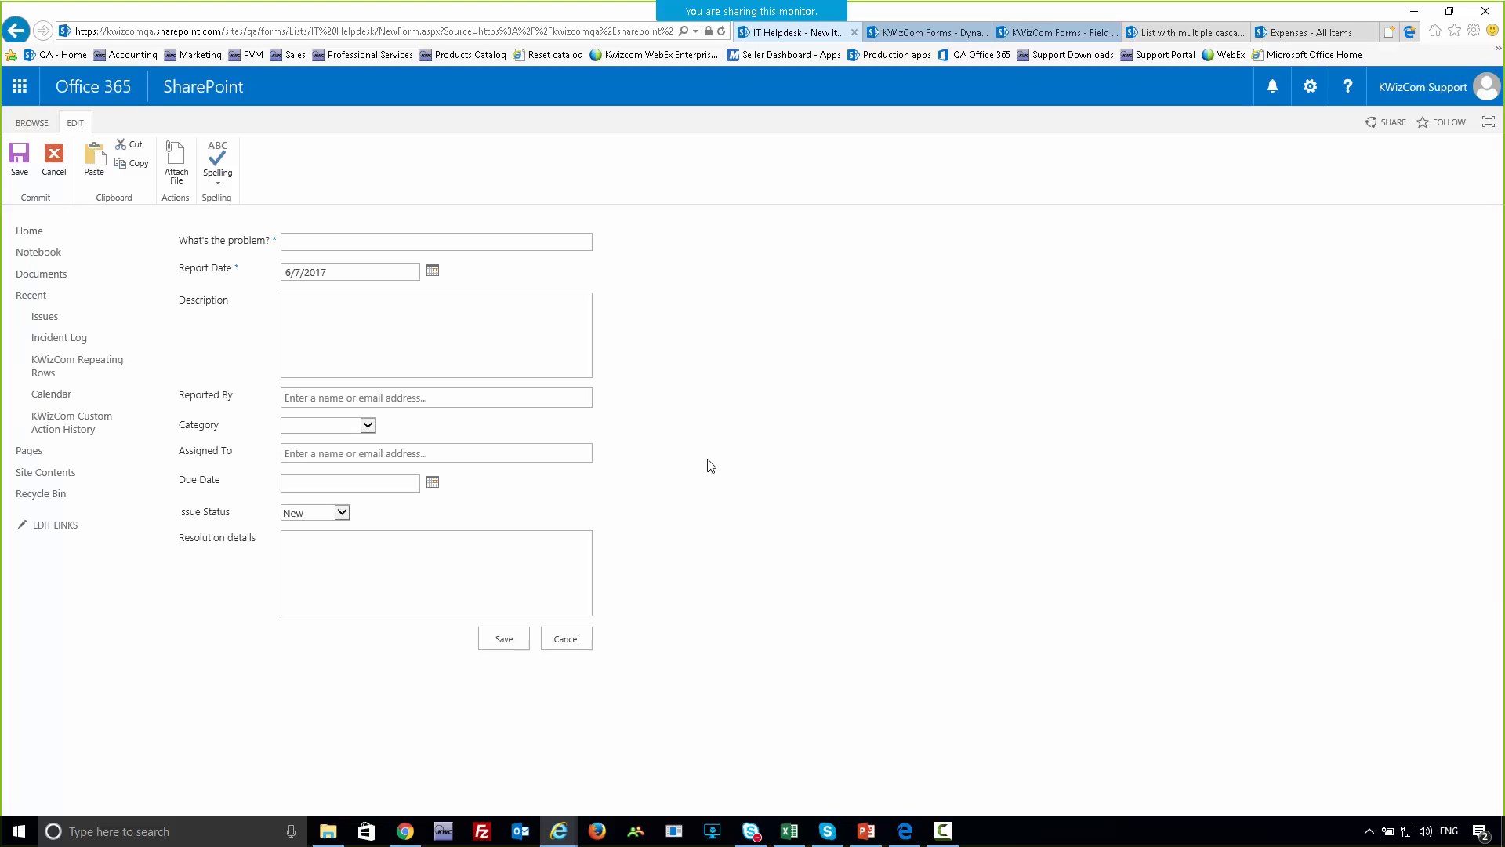
double_click(199, 424)
click(478, 438)
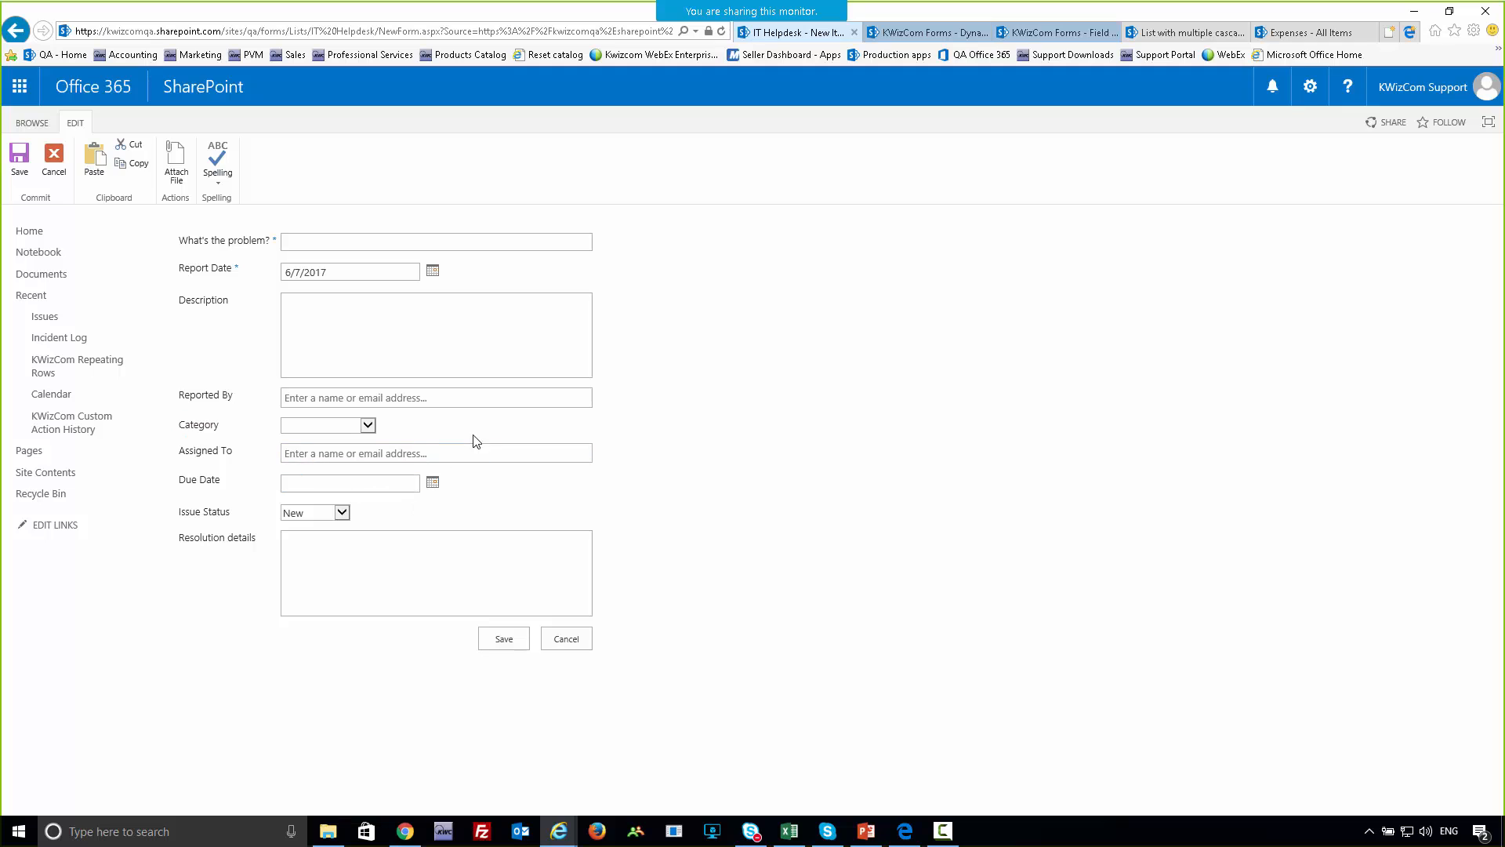
click(369, 425)
click(350, 434)
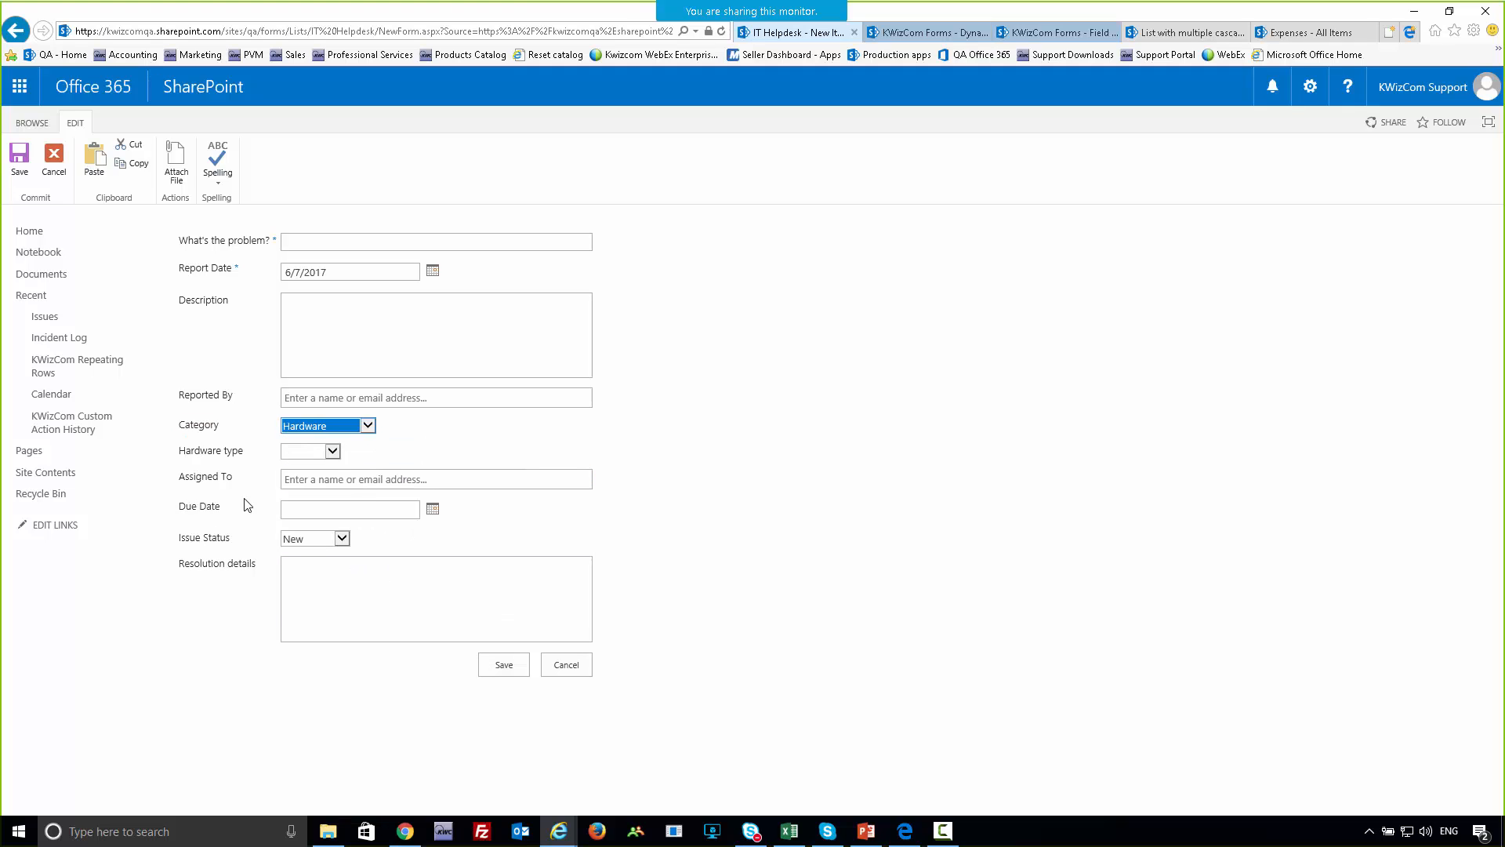
drag(177, 453, 245, 454)
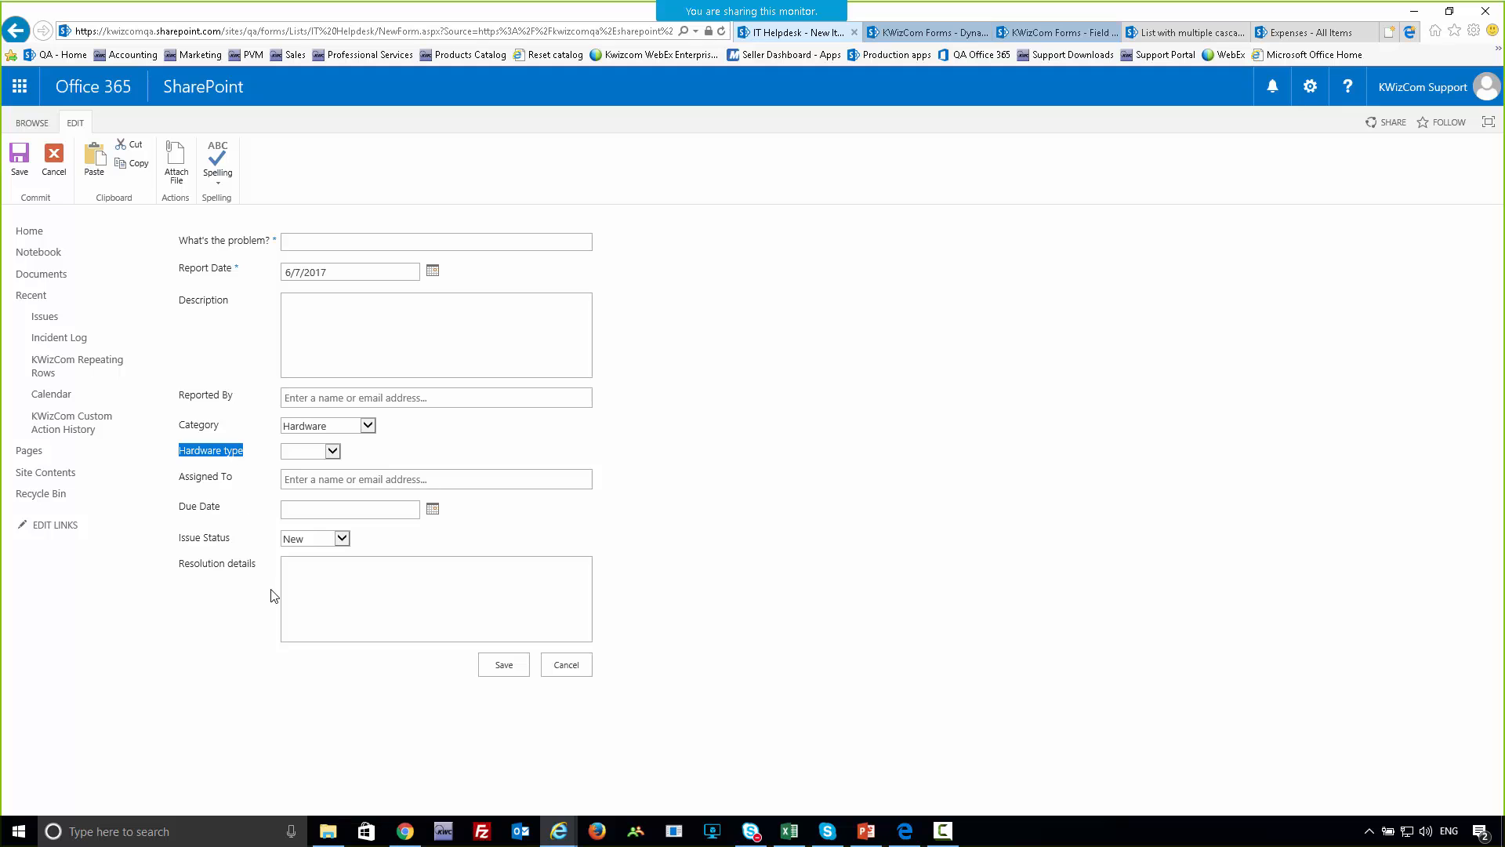
- Set Category to Software and to How-to question to test the type fields in the new item form
click(338, 425)
click(337, 447)
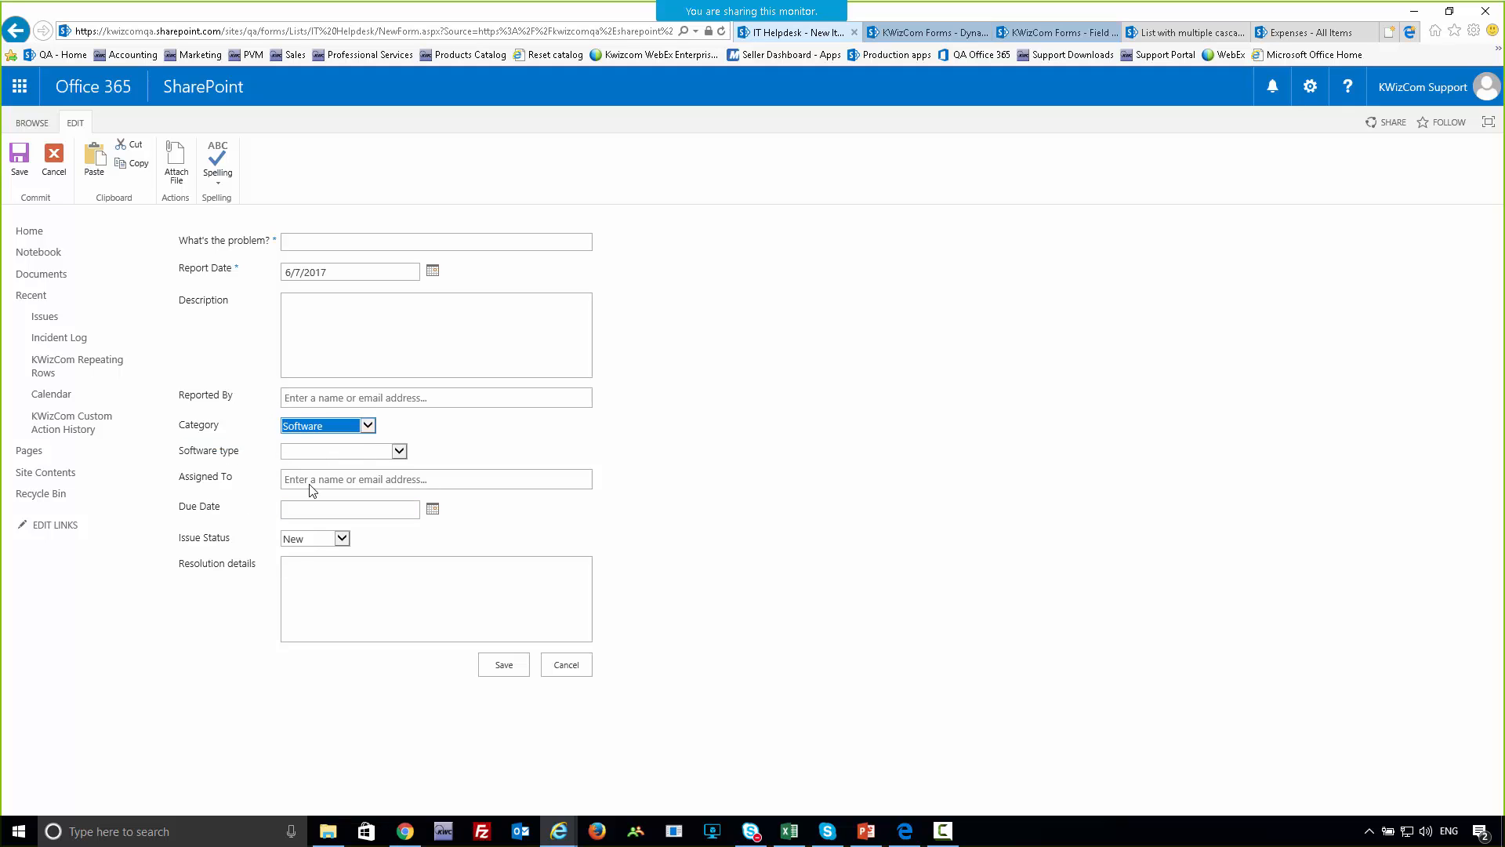
drag(179, 451, 239, 451)
click(346, 431)
click(347, 433)
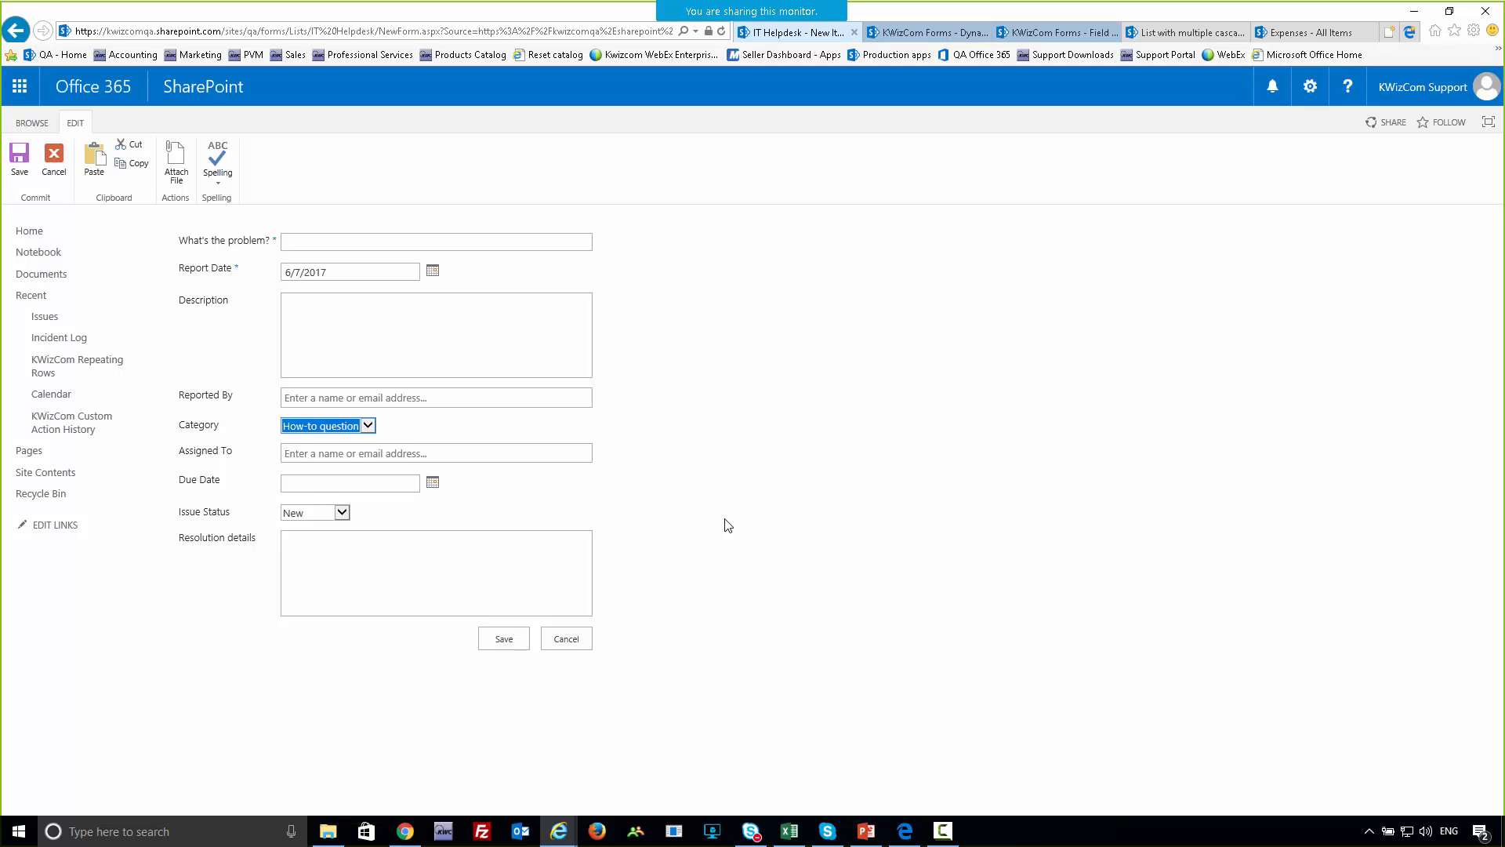
- Try an additional AND condition on Current user in the Software type rule, and remove it
click(922, 33)
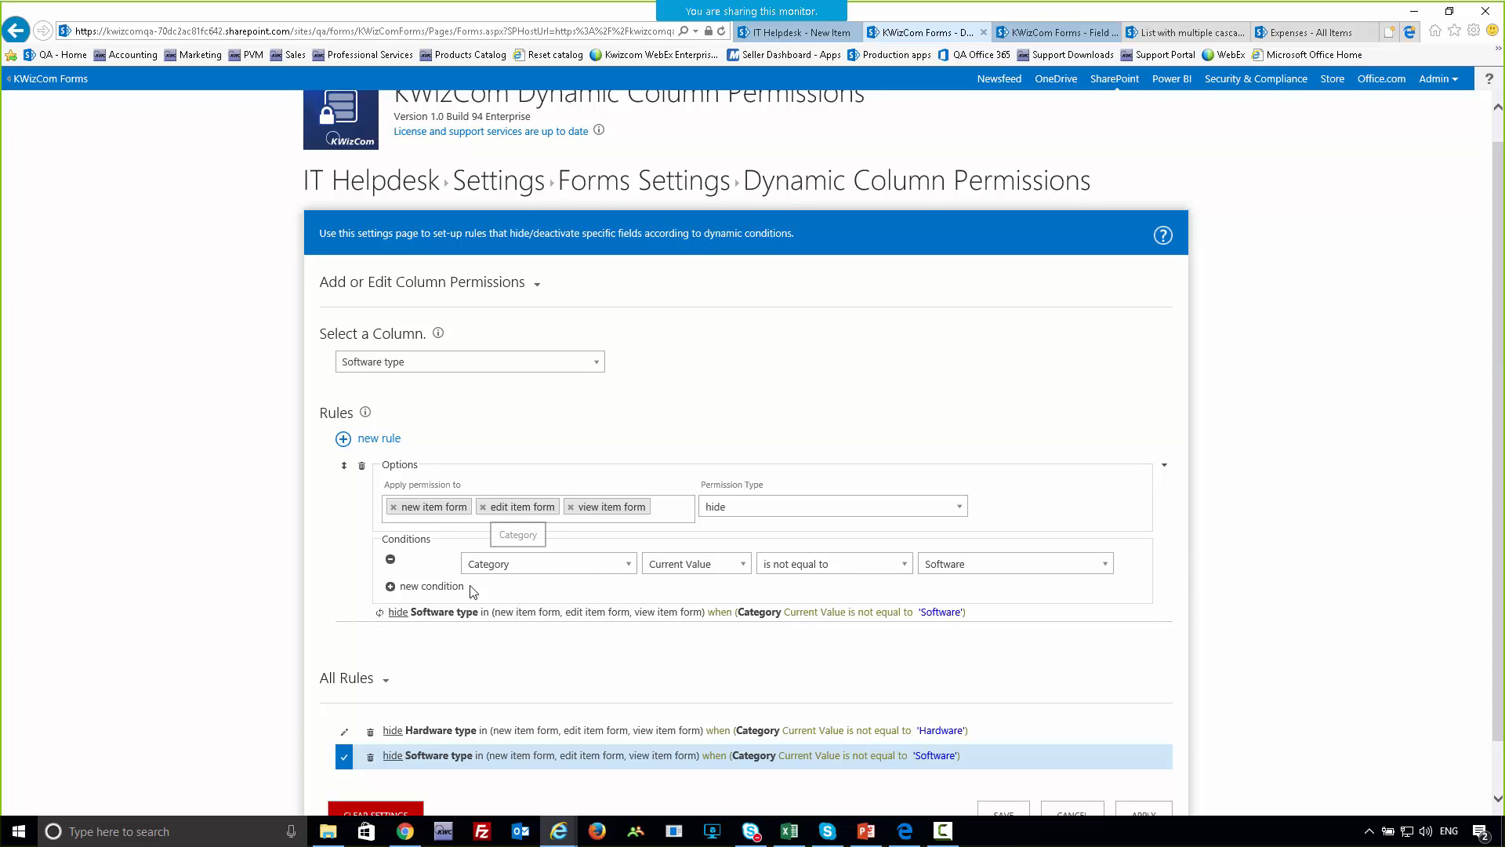
click(431, 594)
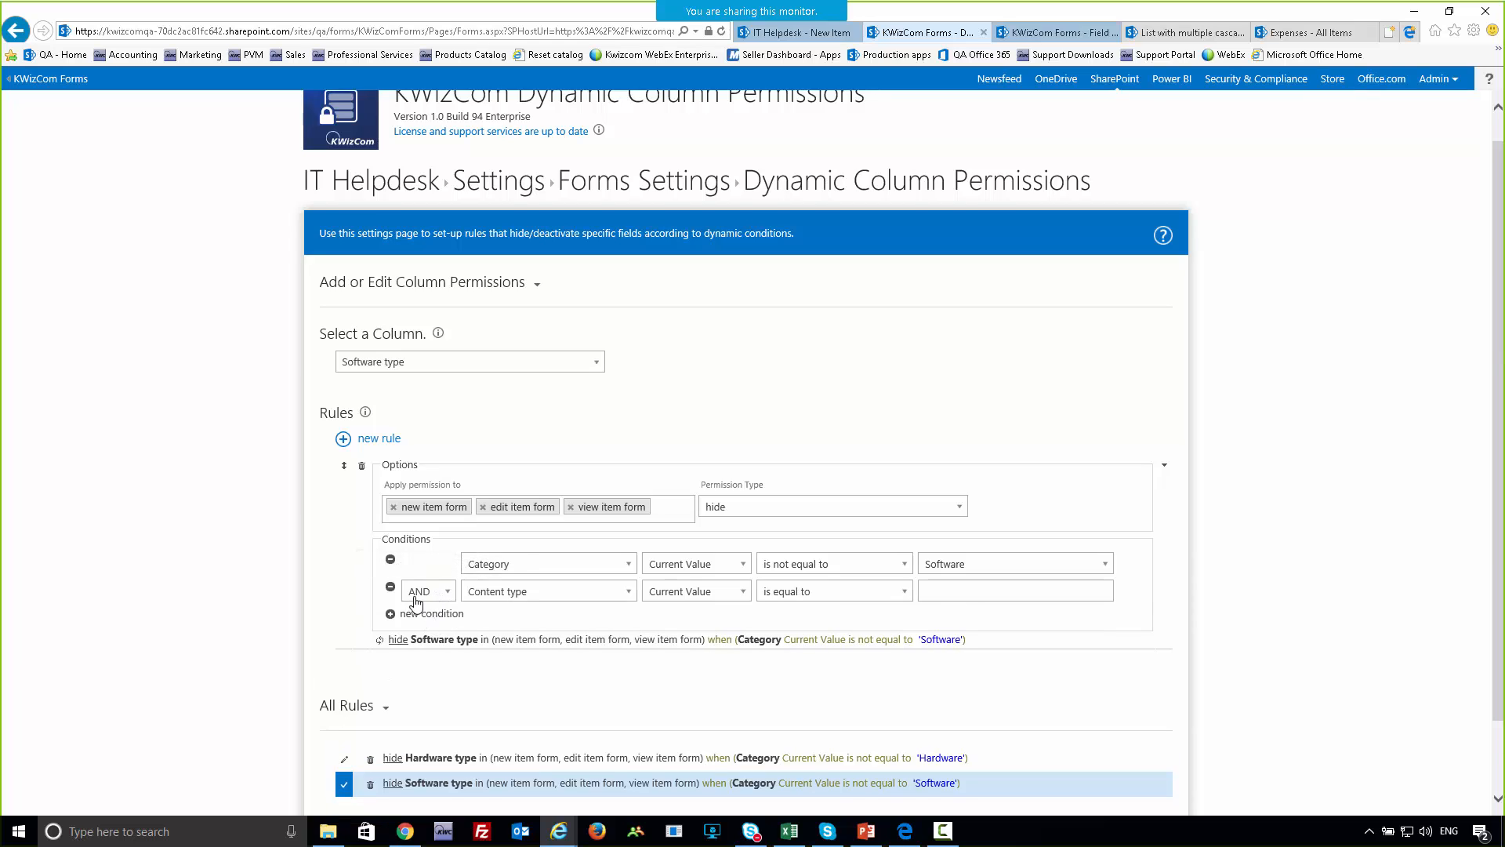
click(450, 600)
click(530, 624)
click(532, 591)
click(517, 653)
click(782, 600)
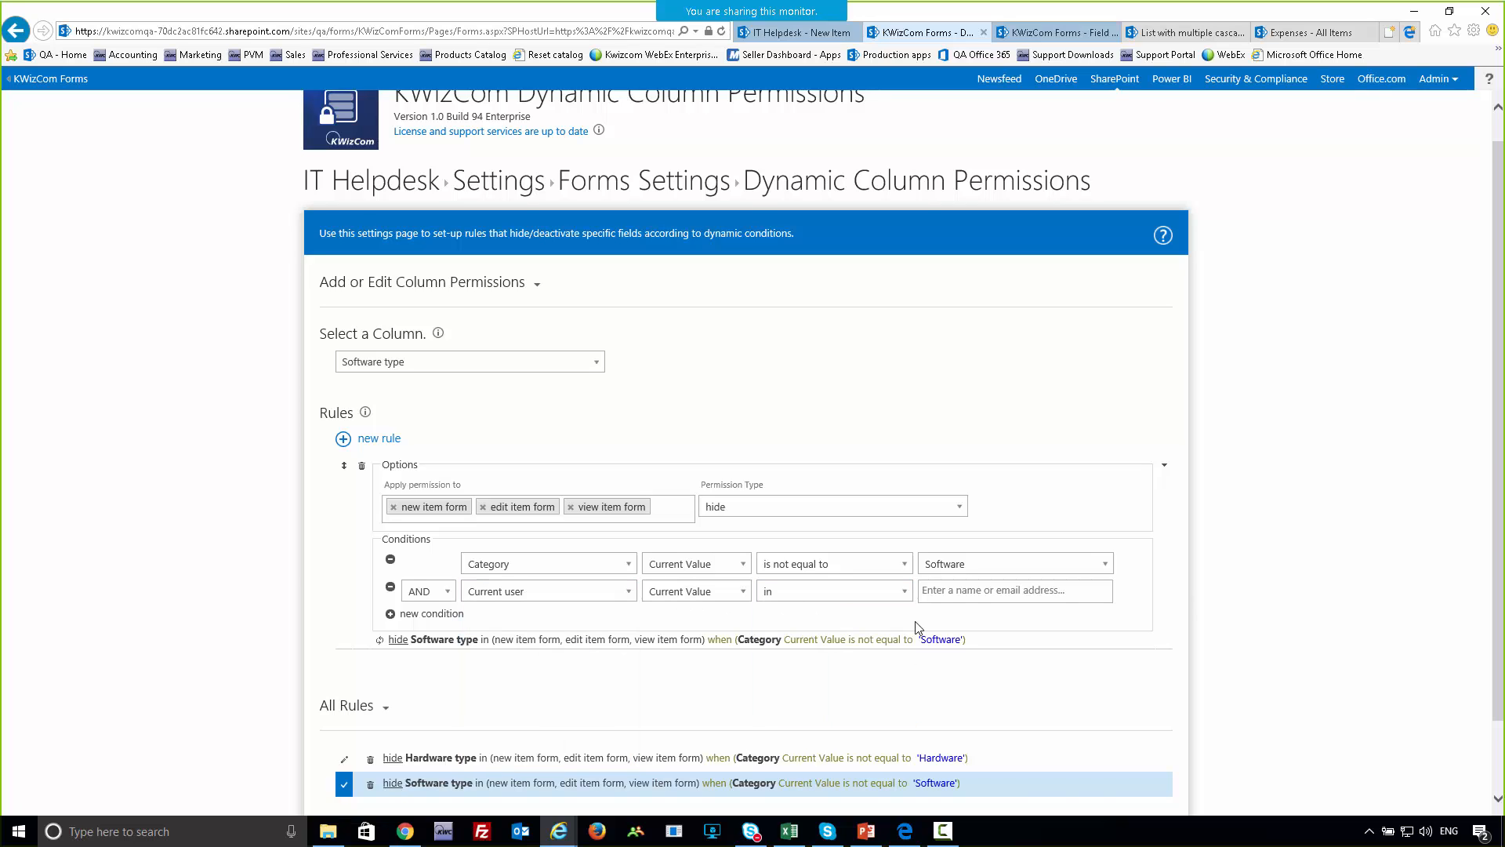
click(789, 657)
click(390, 587)
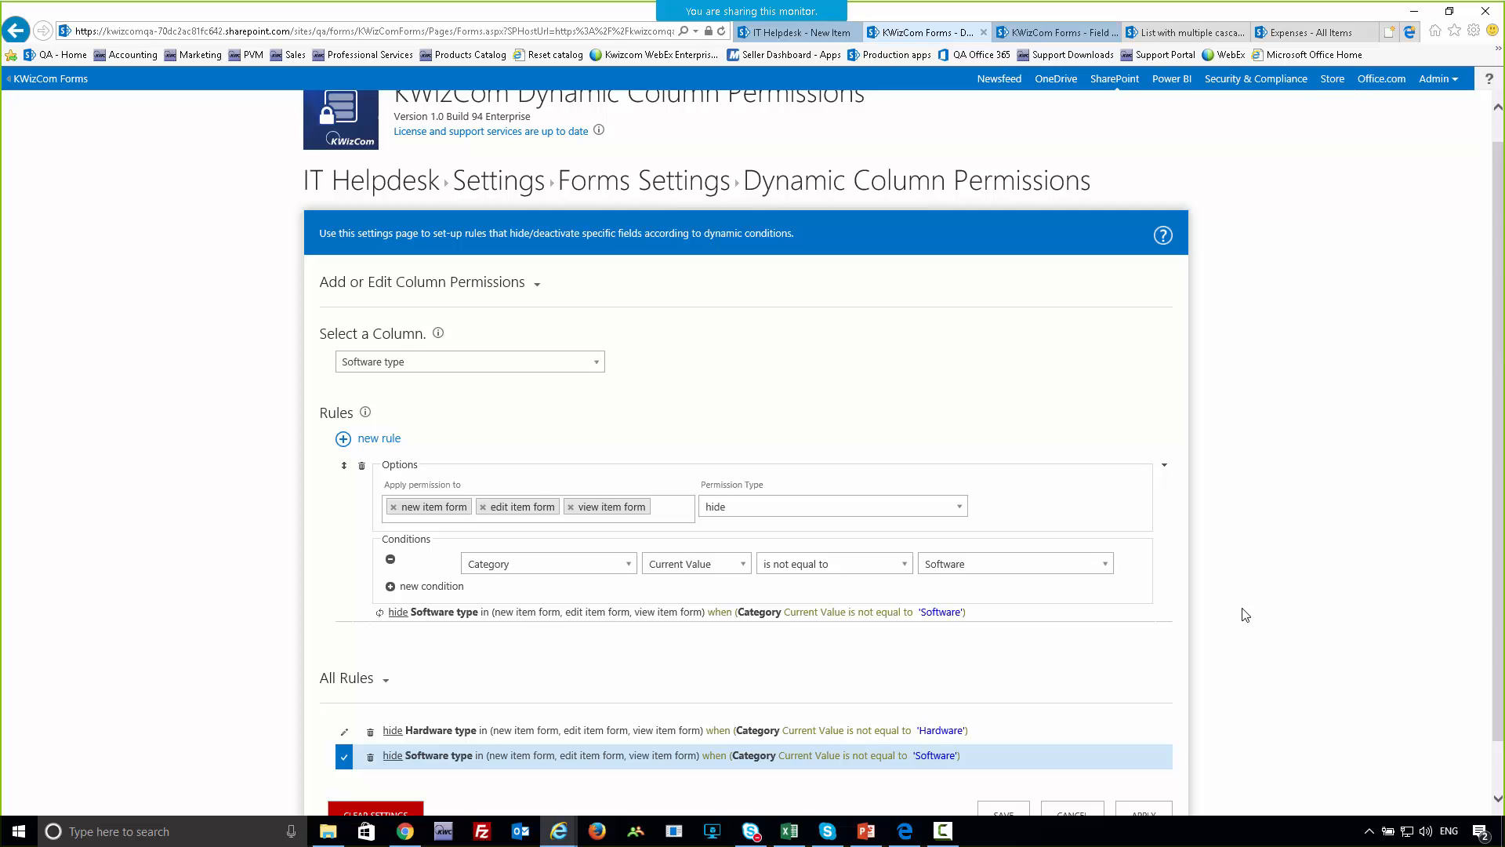
mouse_move(808, 62)
click(792, 32)
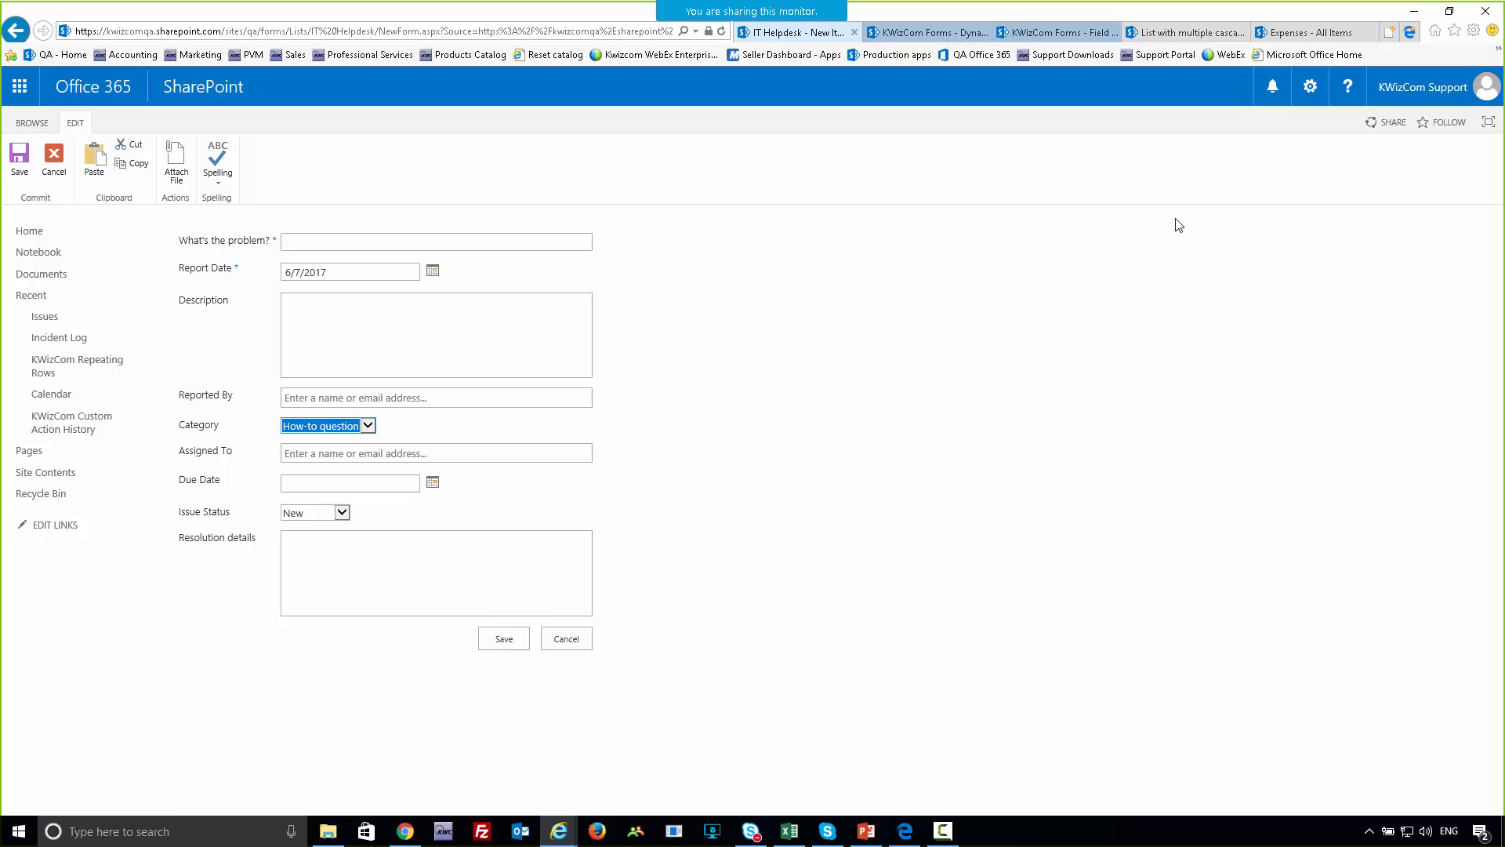
click(929, 32)
scroll(742, 548, down, 1)
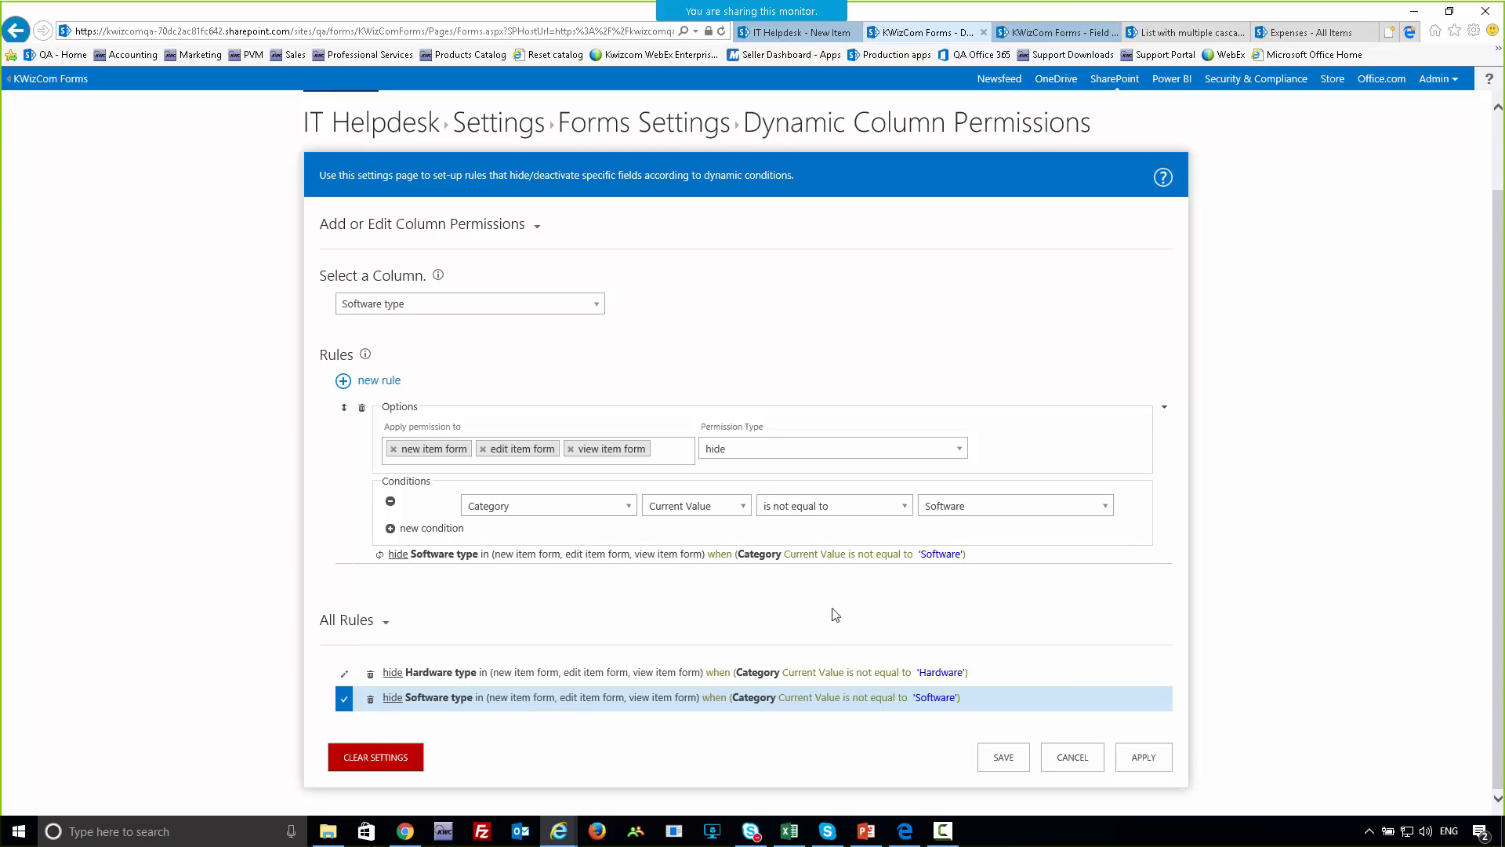
- Cancel the new IT Helpdesk item and switch the All Issues list to inline editing
click(815, 33)
click(578, 640)
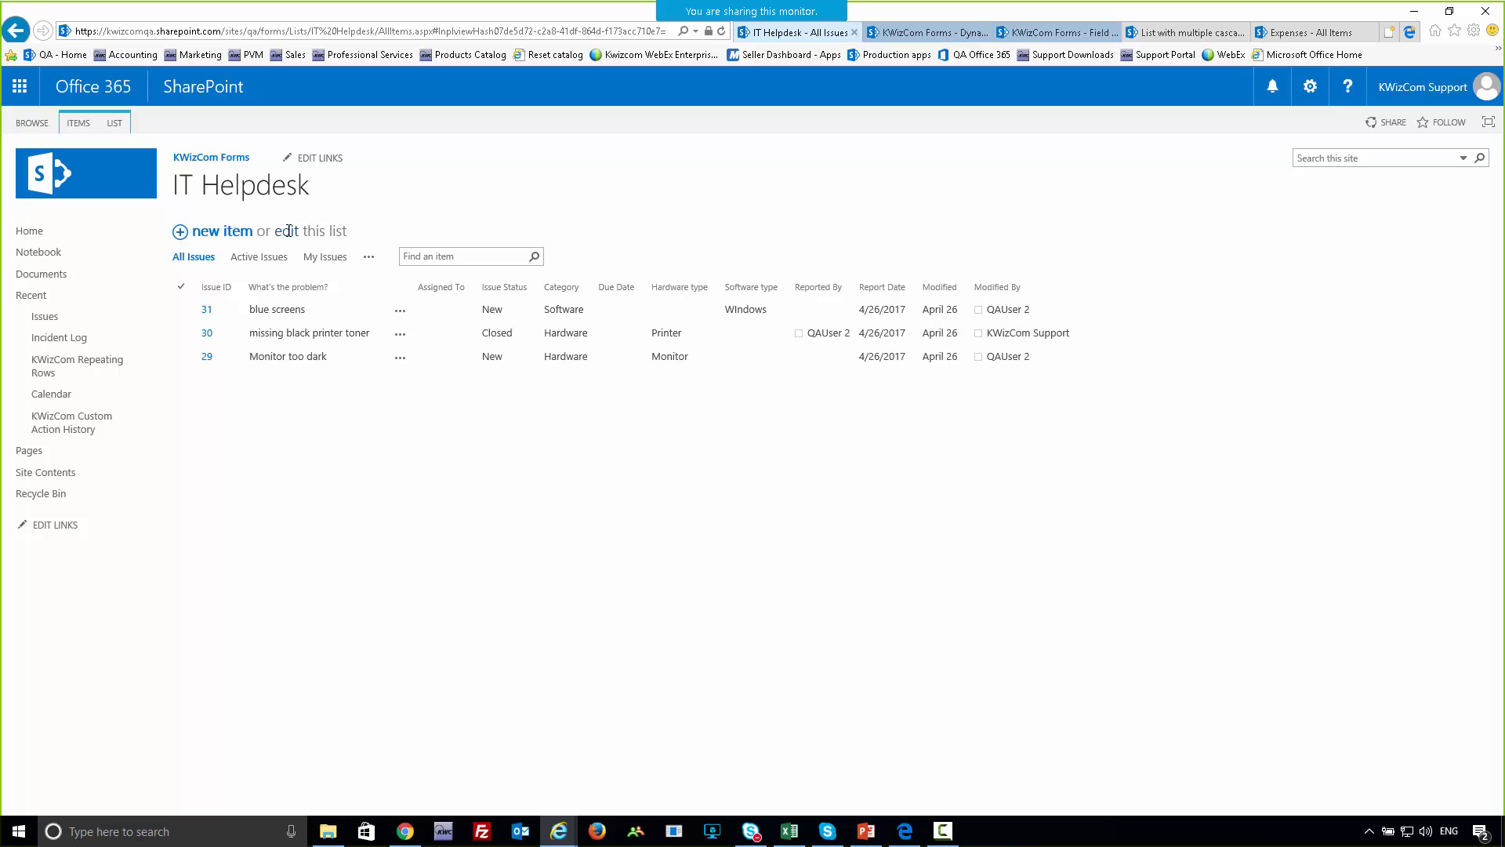
click(289, 230)
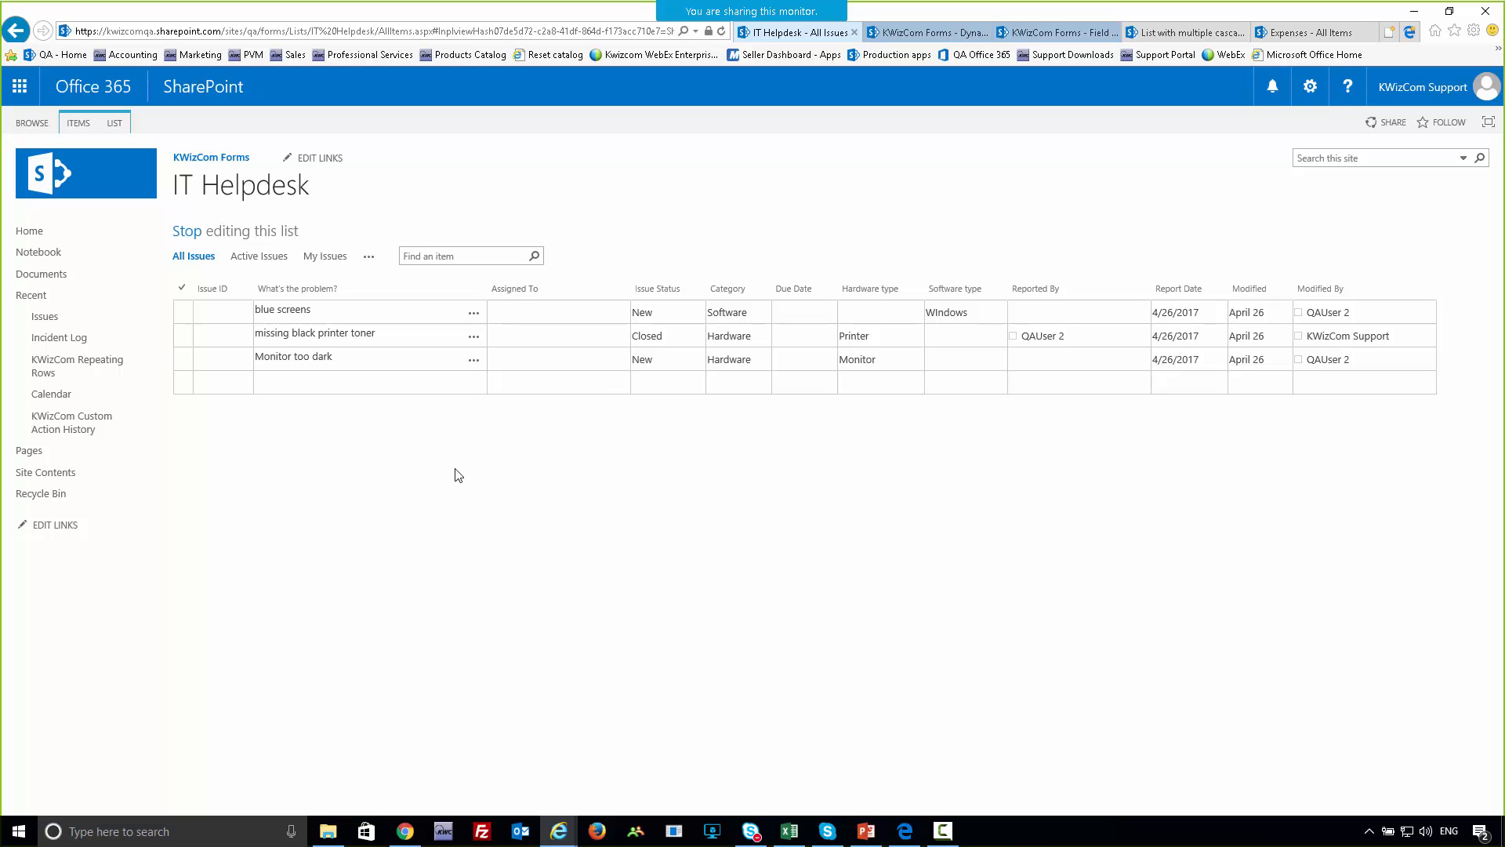
- Open the Category cells of the blue screens and missing black printer toner issues for editing, and stop editing the list
click(751, 313)
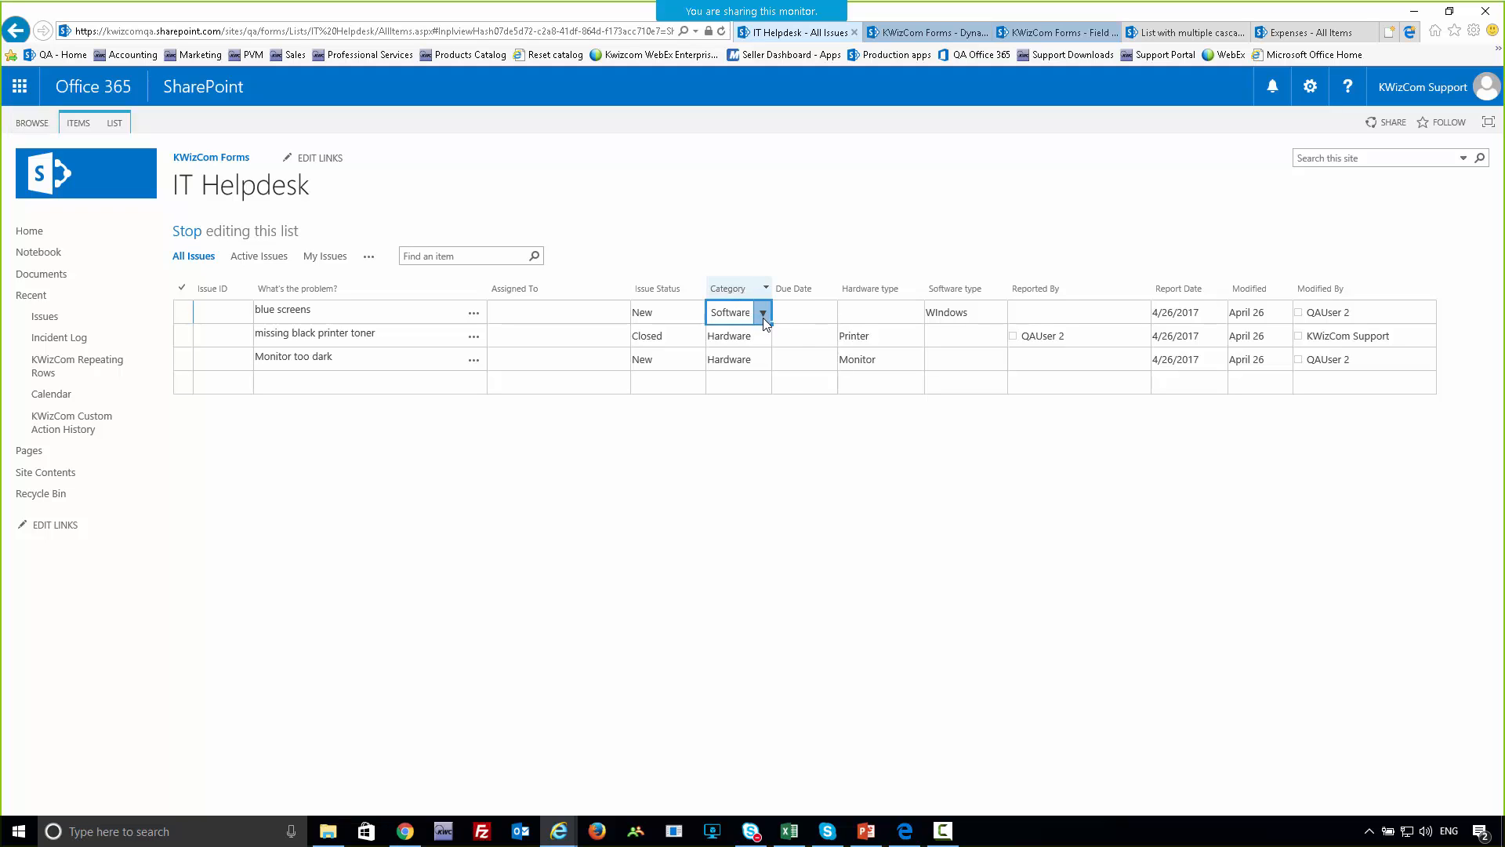
click(763, 316)
click(763, 316)
click(759, 342)
click(760, 342)
click(761, 342)
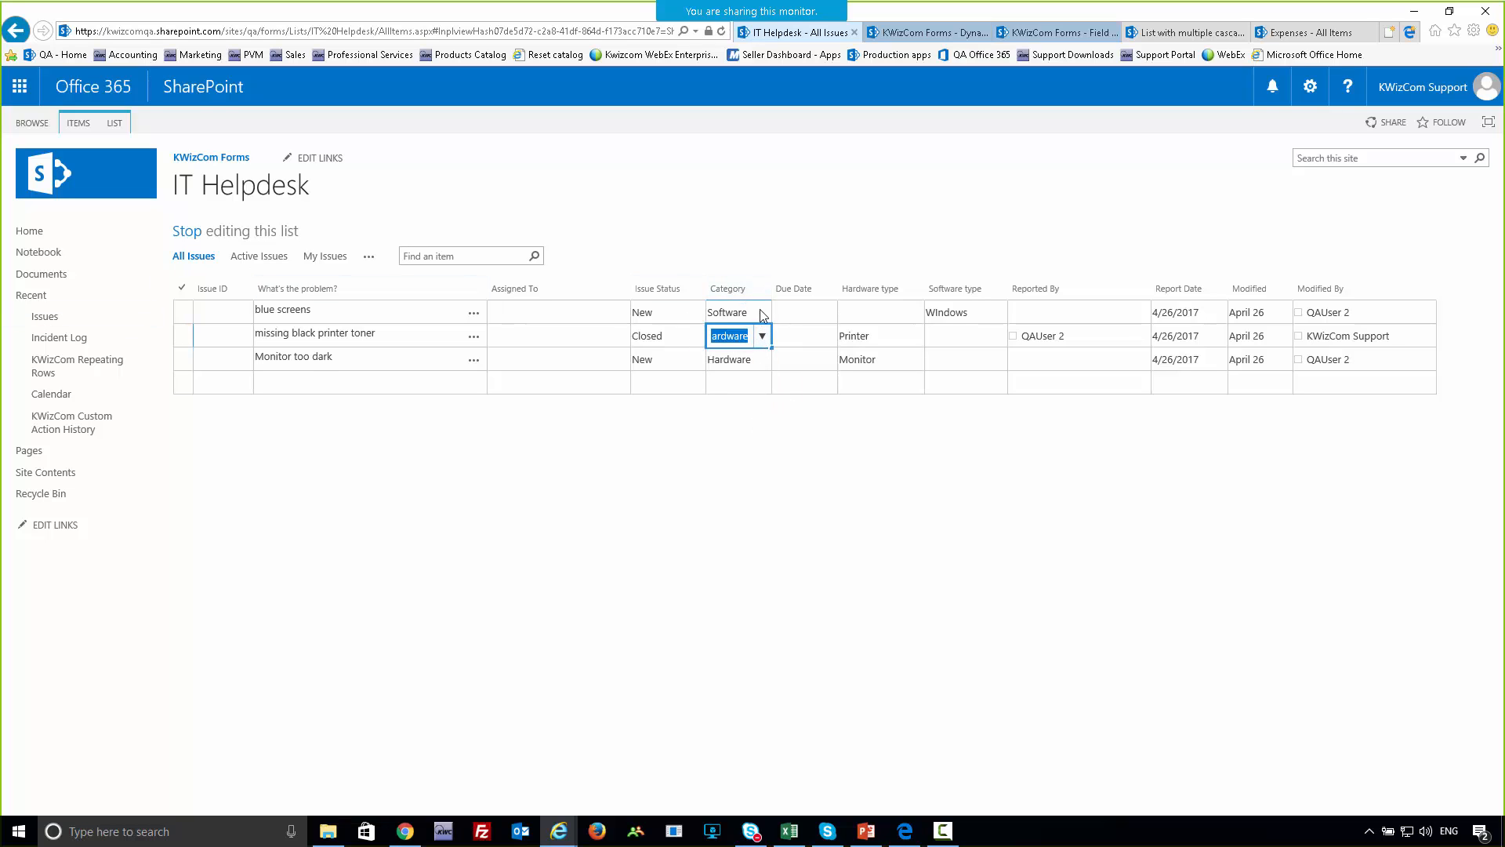
click(747, 415)
click(186, 231)
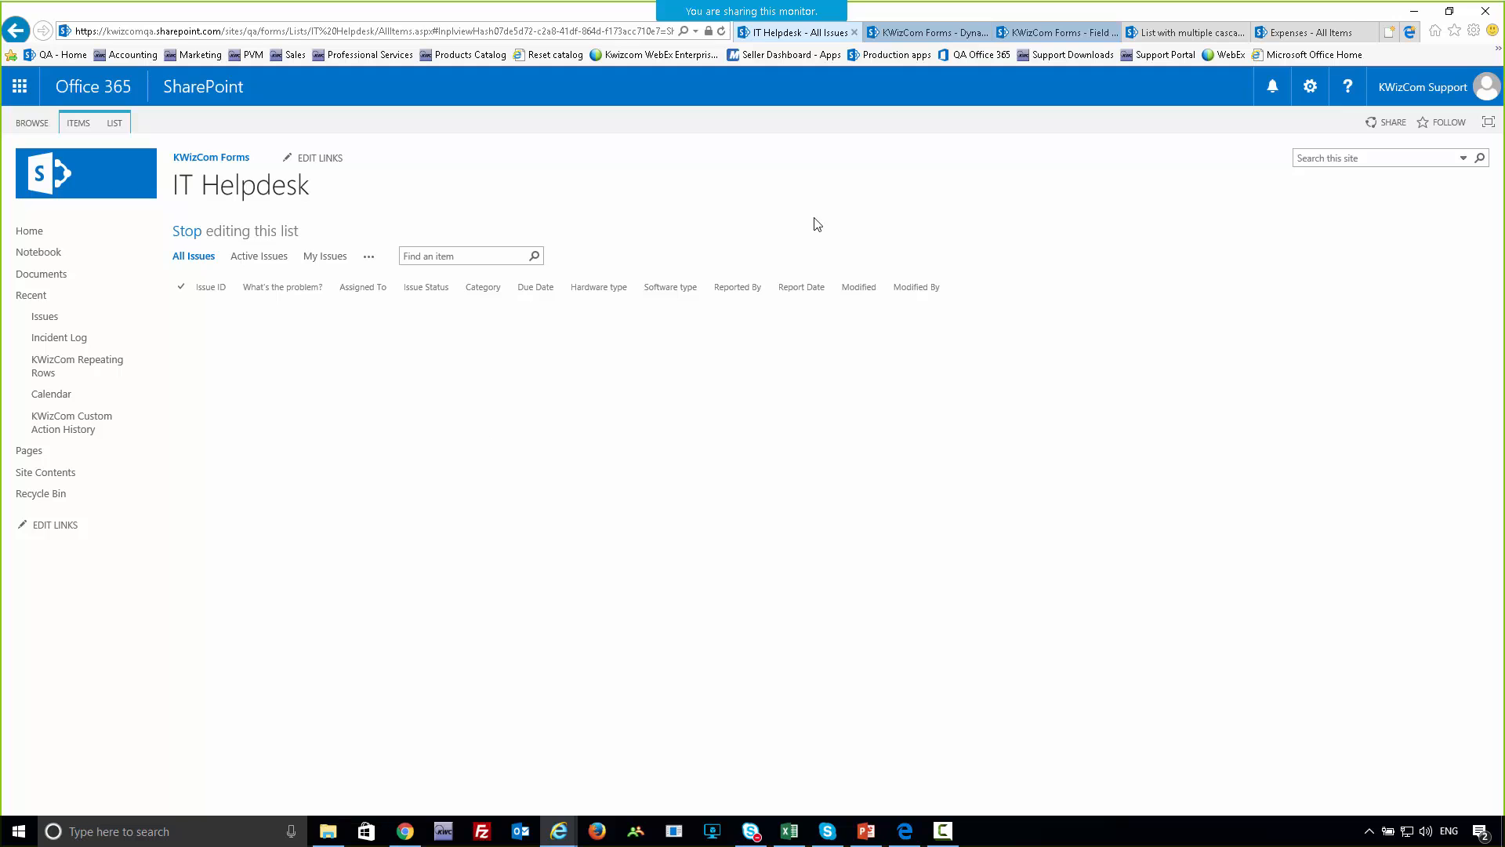
- Return to the Dynamic Column Permissions settings, select the Category column and create a new rule for it
click(917, 33)
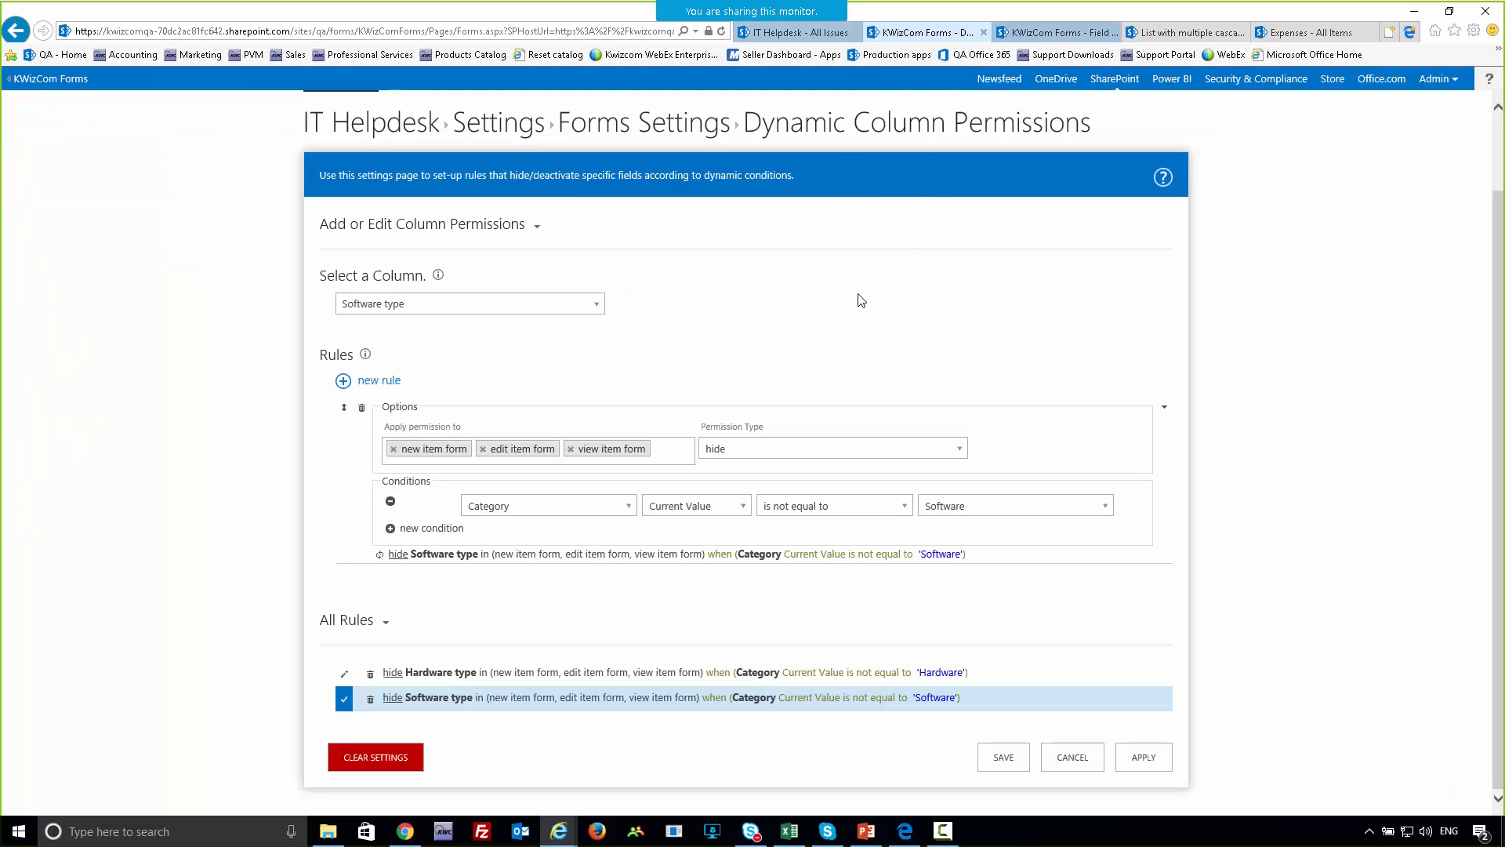
click(542, 311)
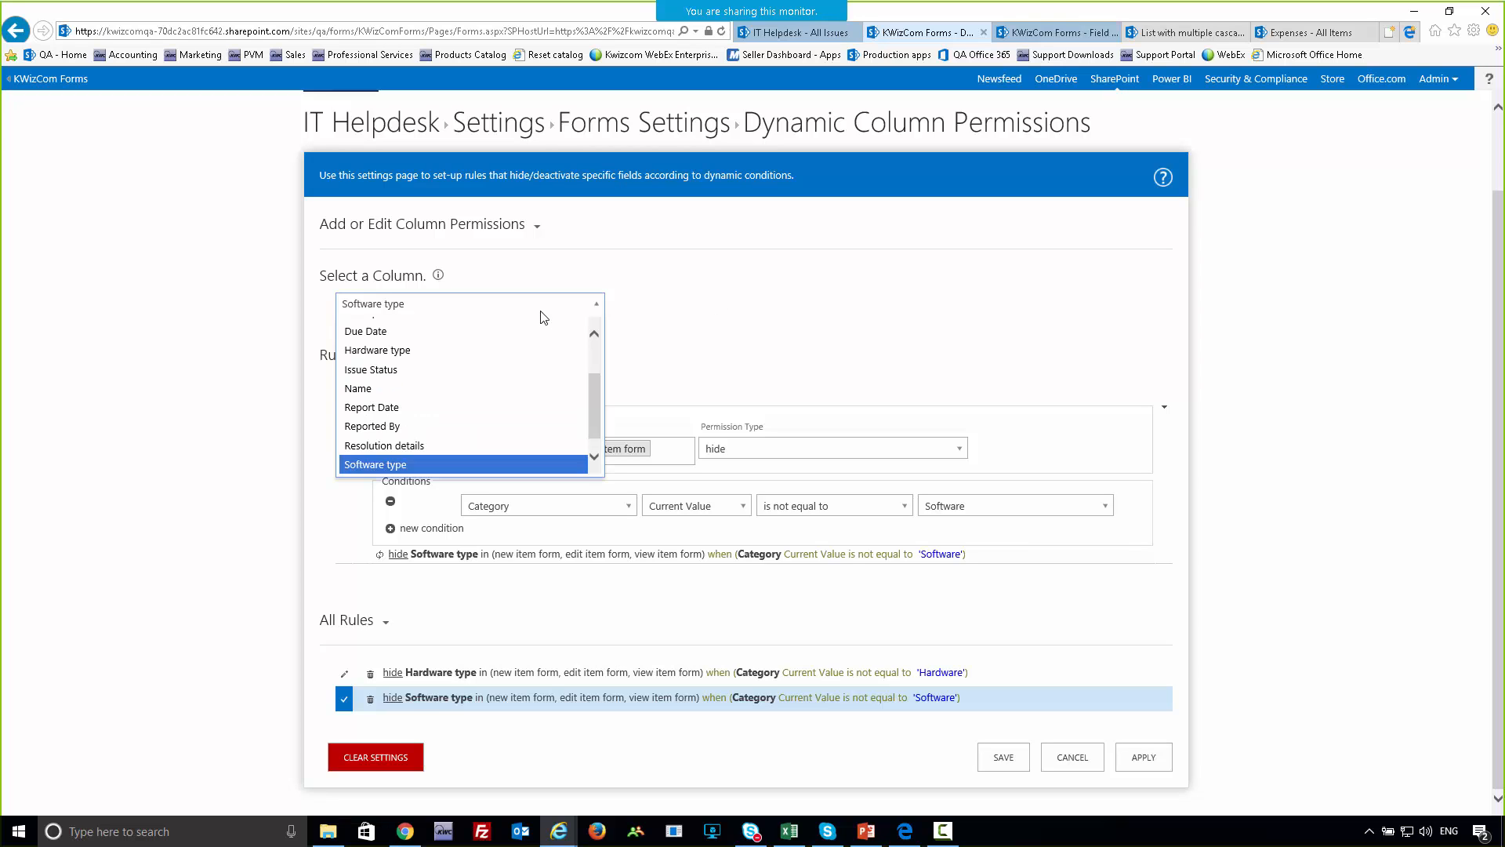
scroll(463, 366, up, 3)
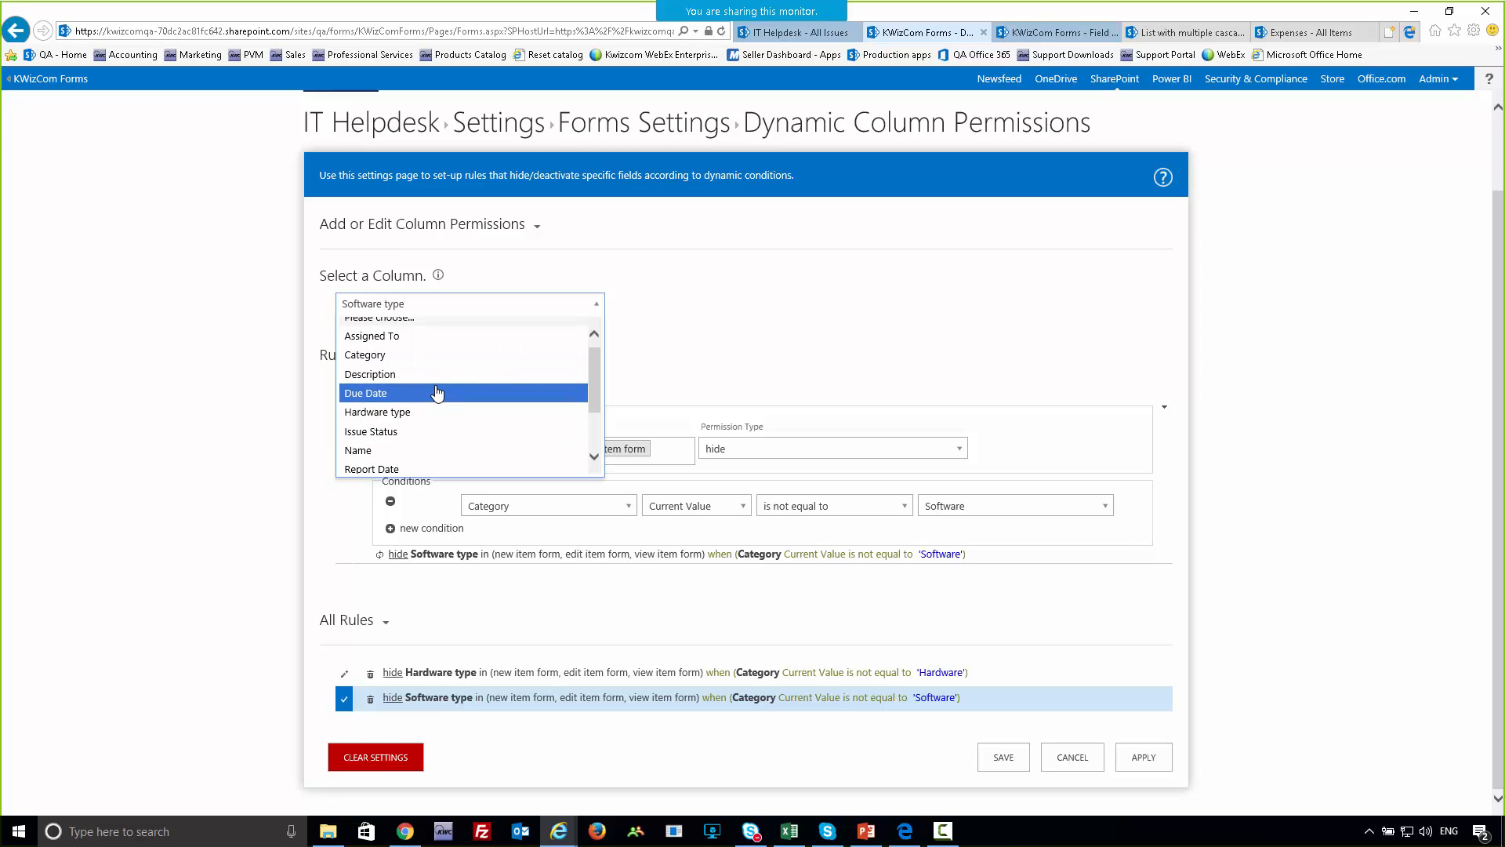
click(399, 356)
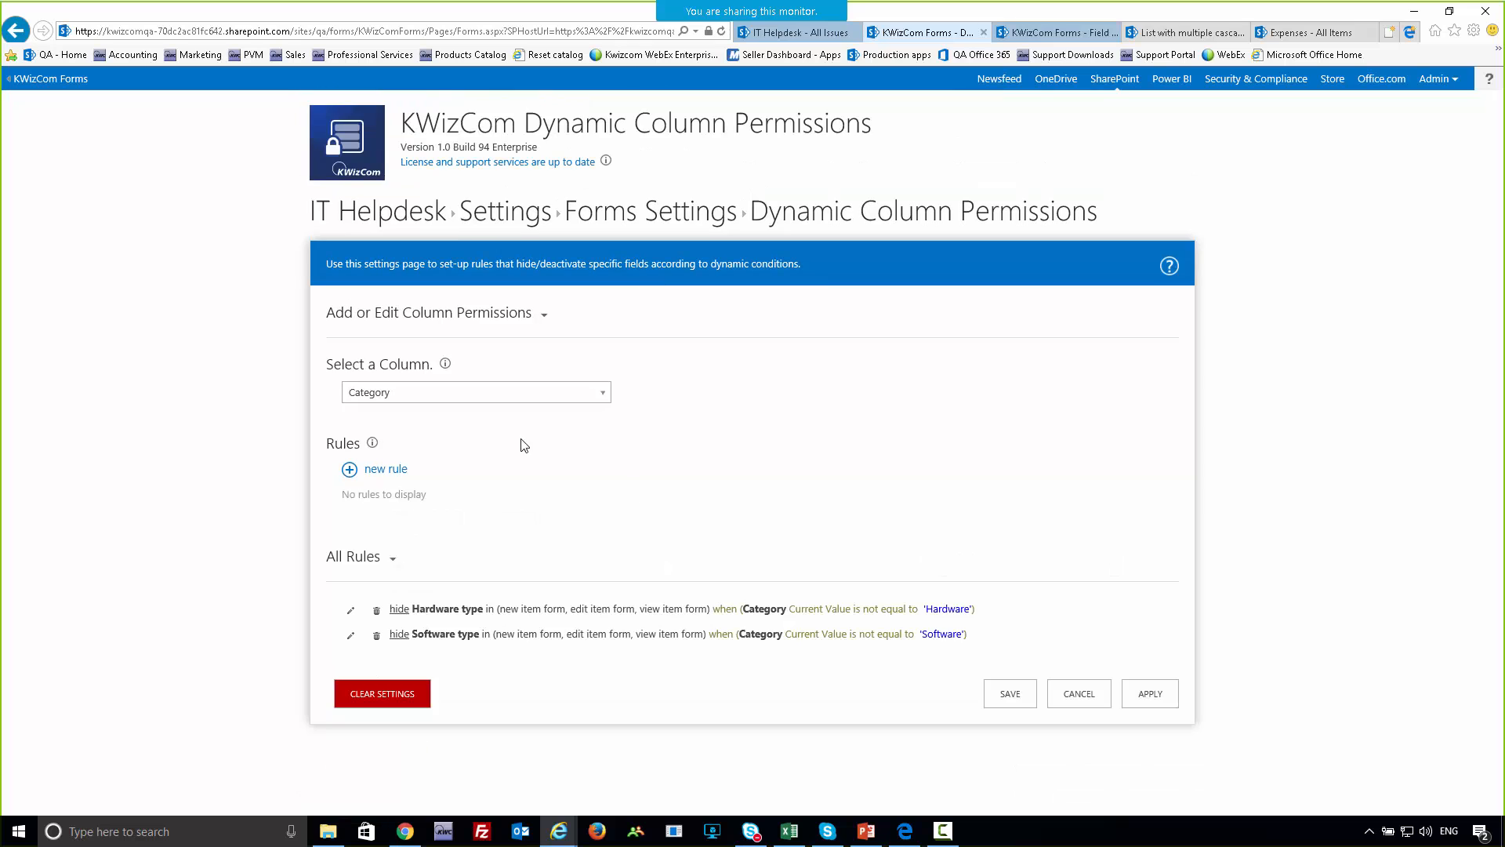
click(383, 470)
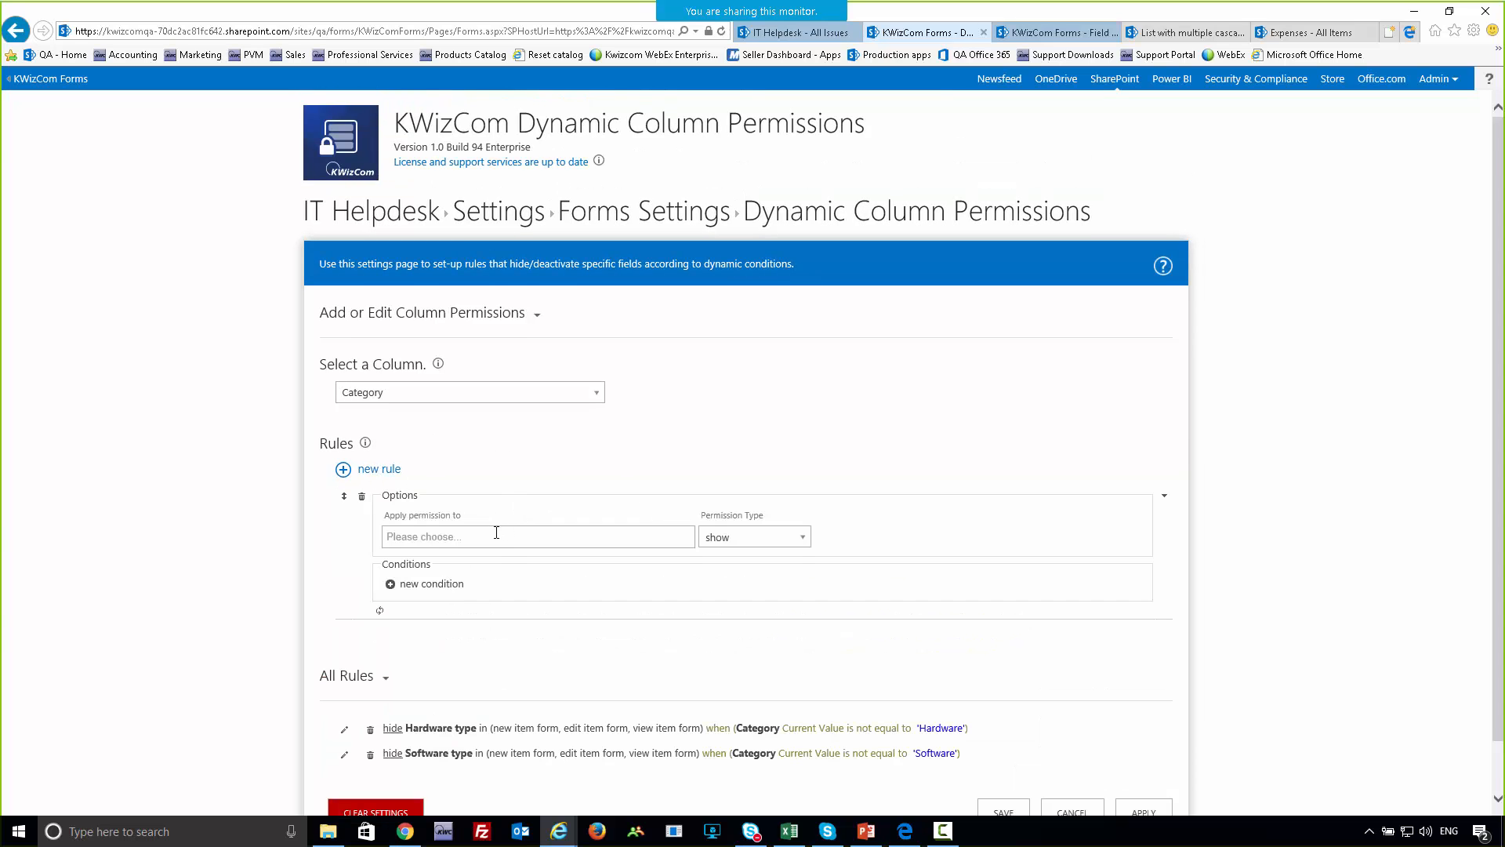
- Apply the Category rule to list views with the disable permission, and apply the settings
scroll(496, 532, down, 1)
click(491, 482)
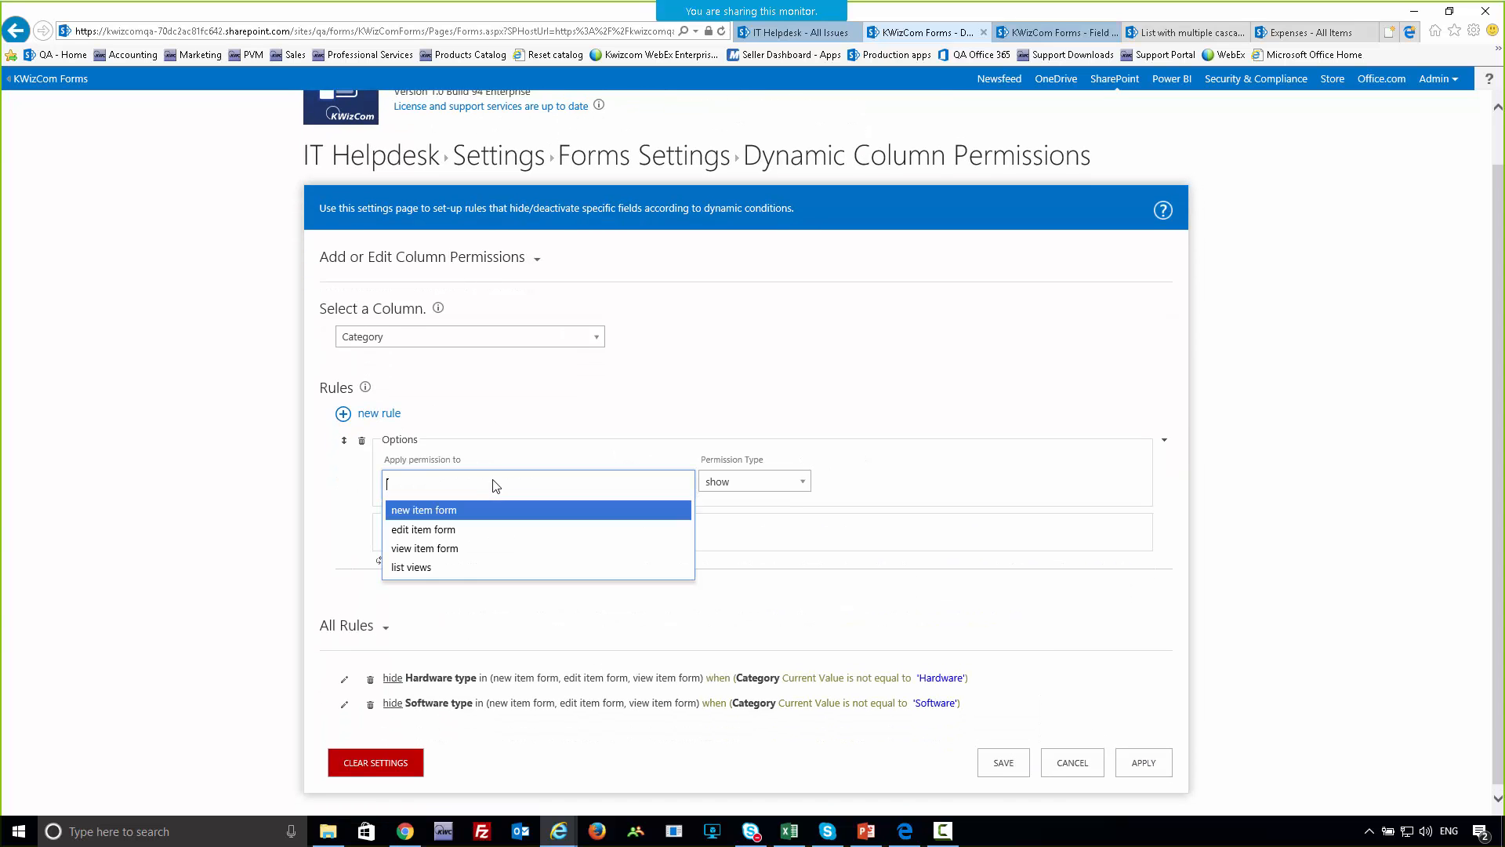
click(426, 571)
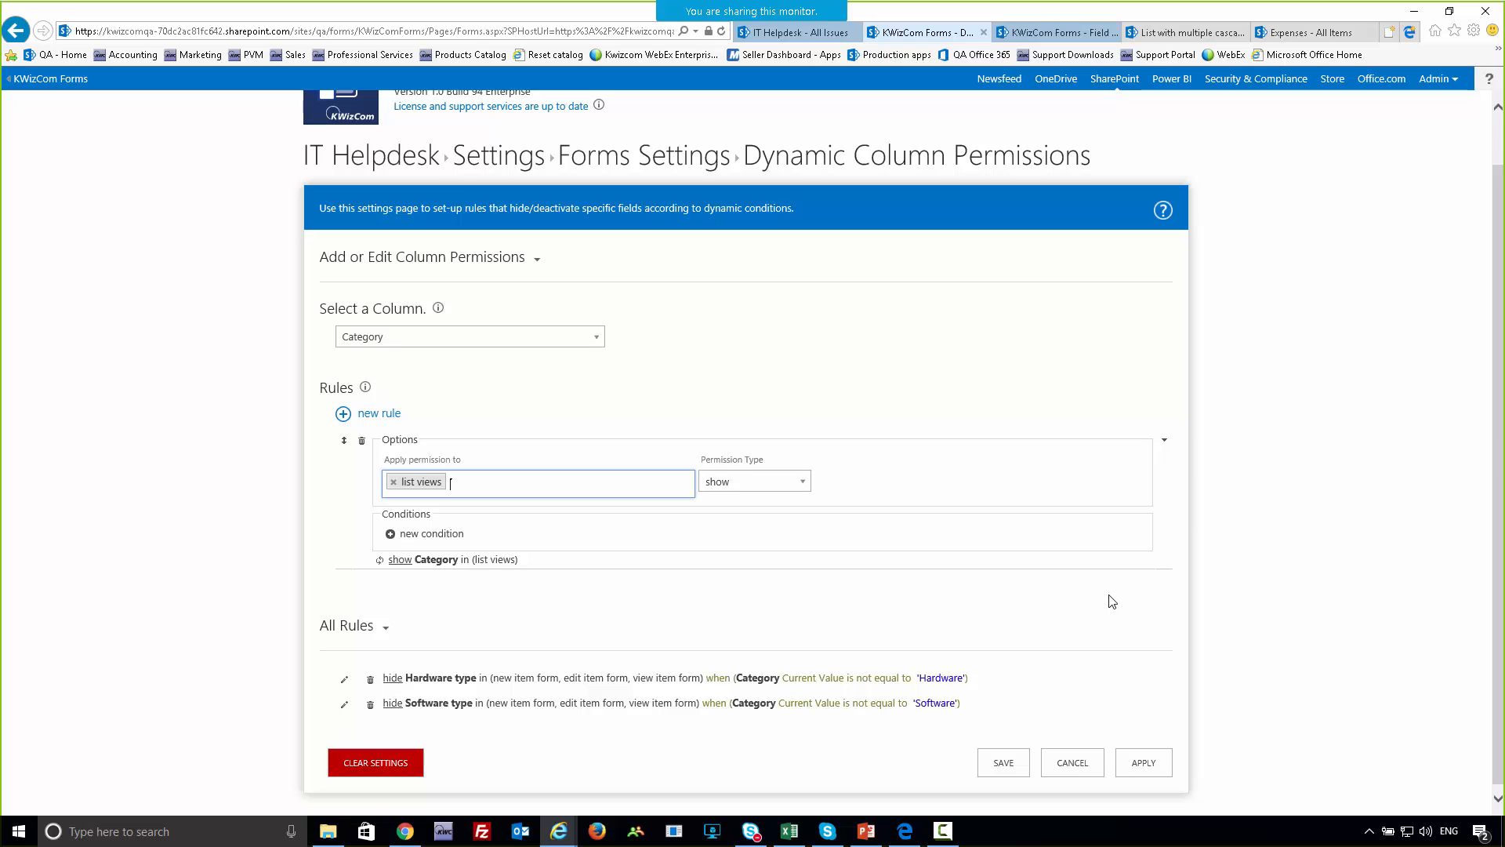
click(802, 481)
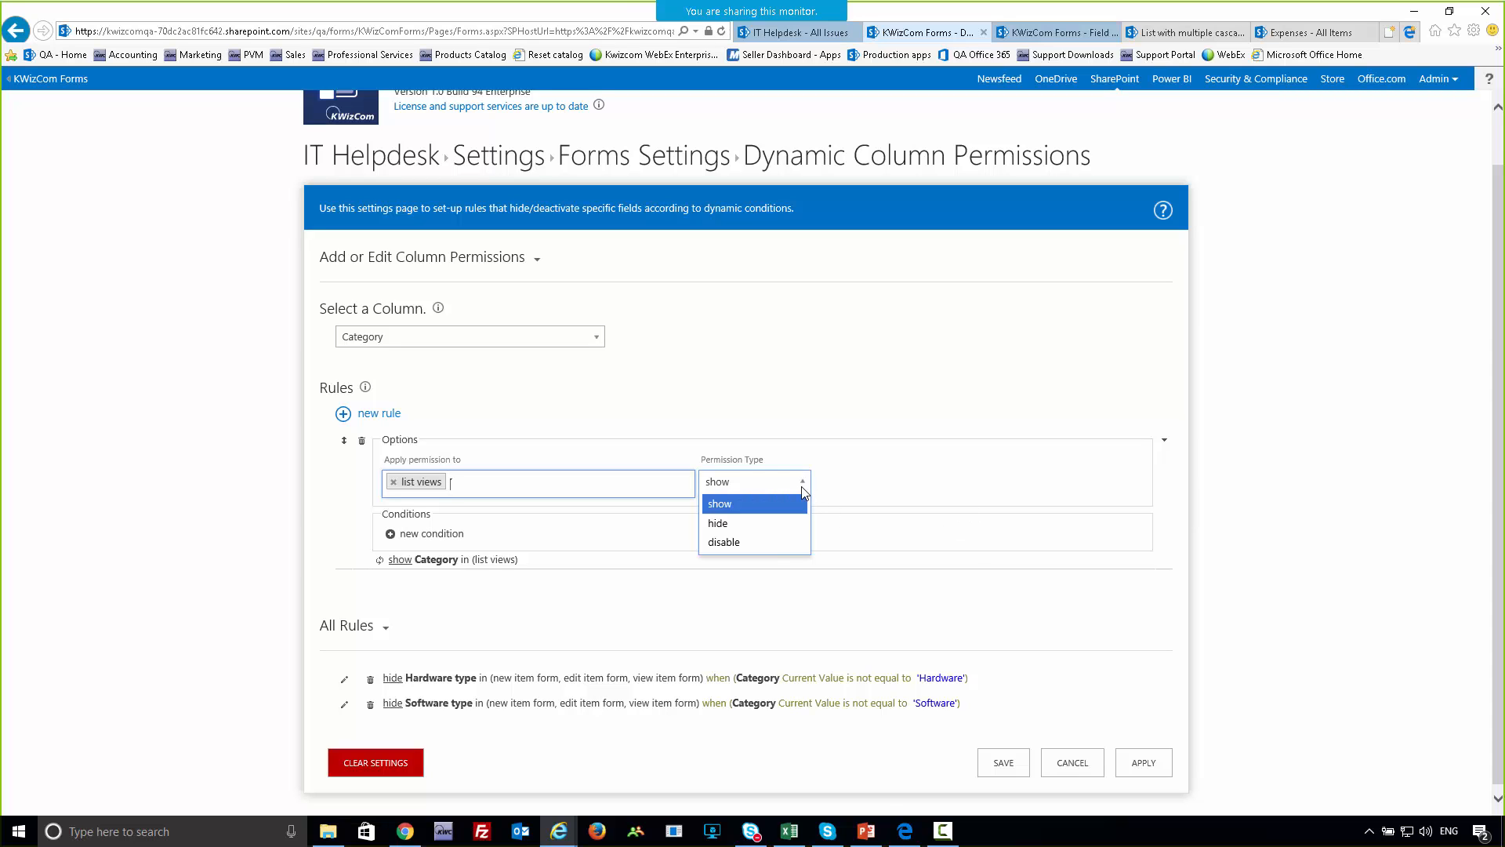
click(764, 542)
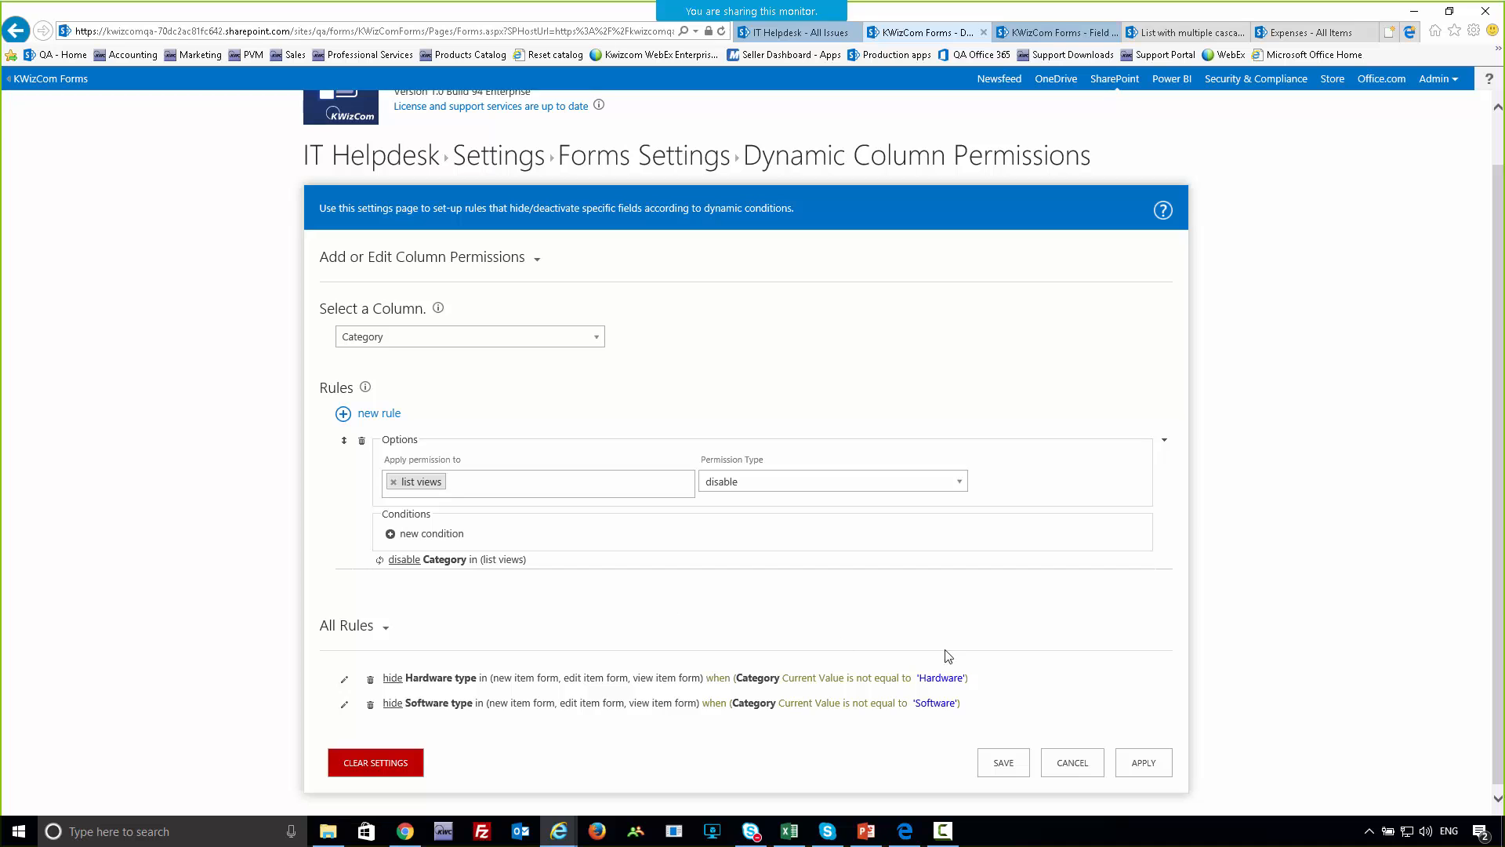
click(1145, 756)
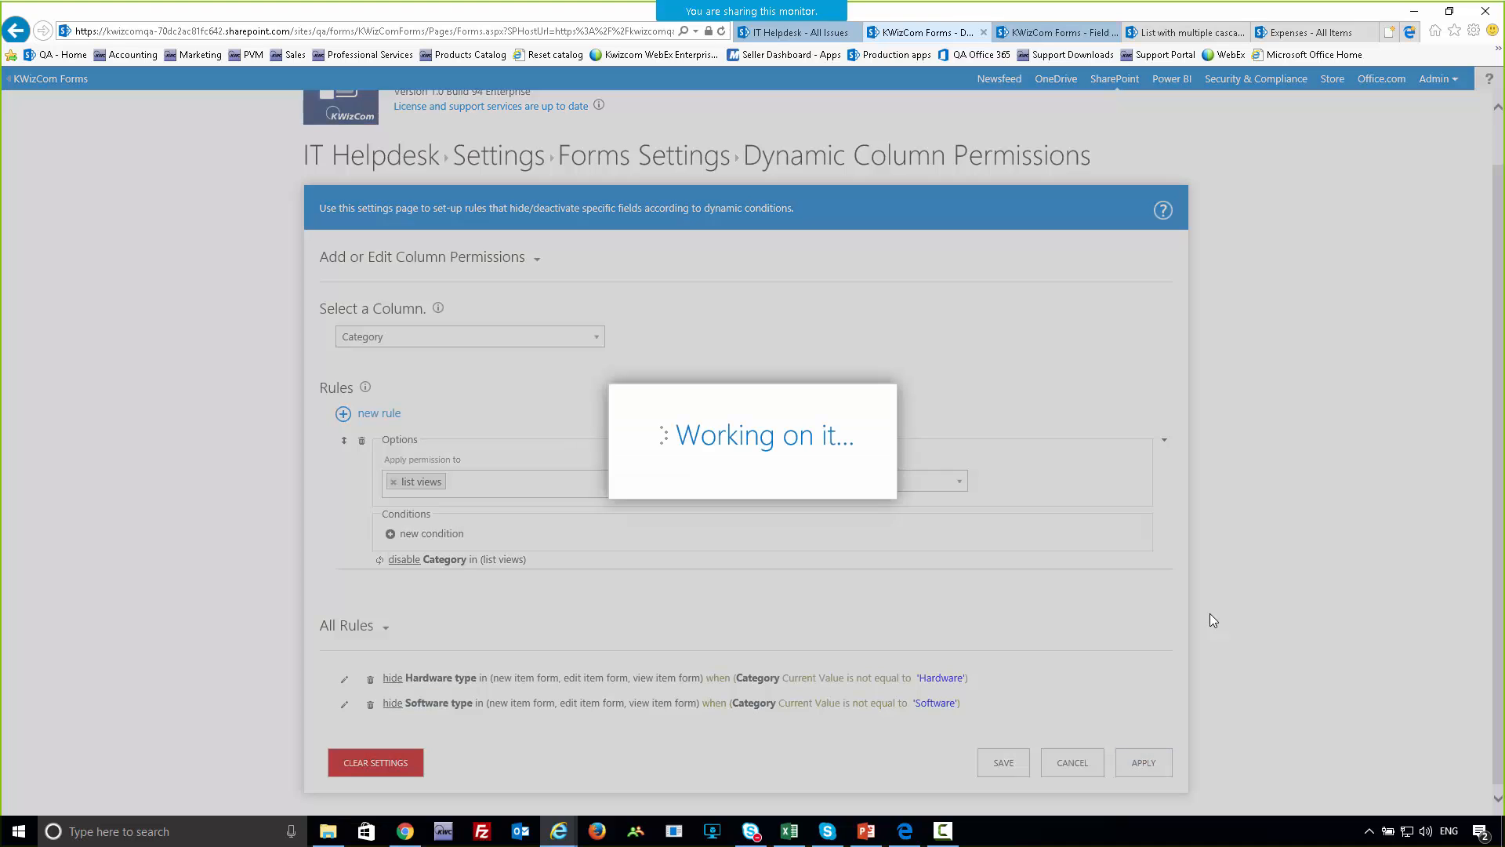
- Reload the IT Helpdesk list to check the Category rule, and stop editing the list
click(796, 33)
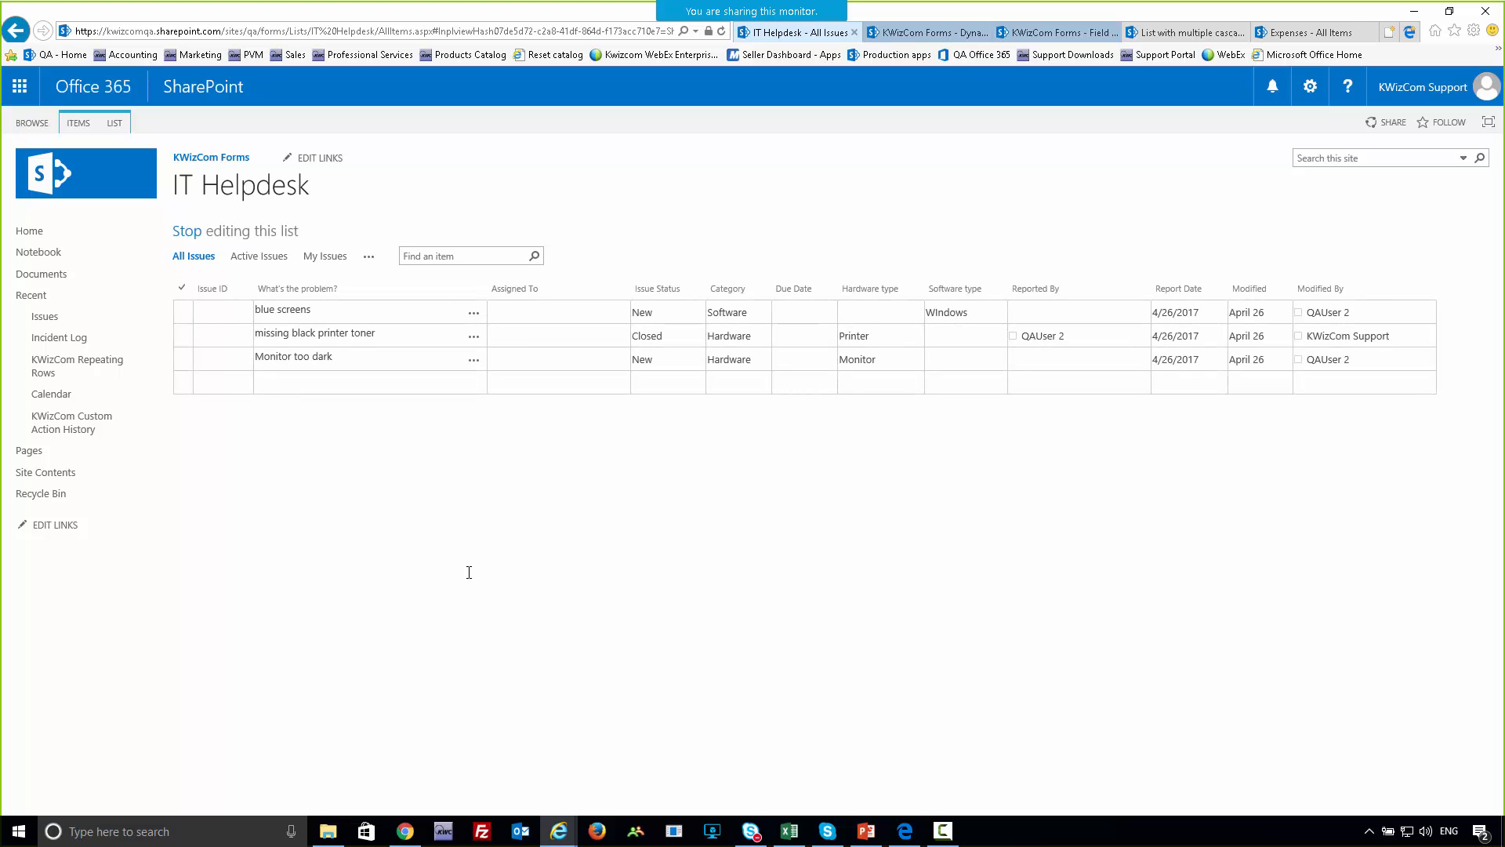
key(F5)
click(200, 242)
- Switch to the PowerPoint presentation, start the slide show from the current slide and advance to the KWizCom apps overview
key(alt+Tab)
key(alt+Tab)
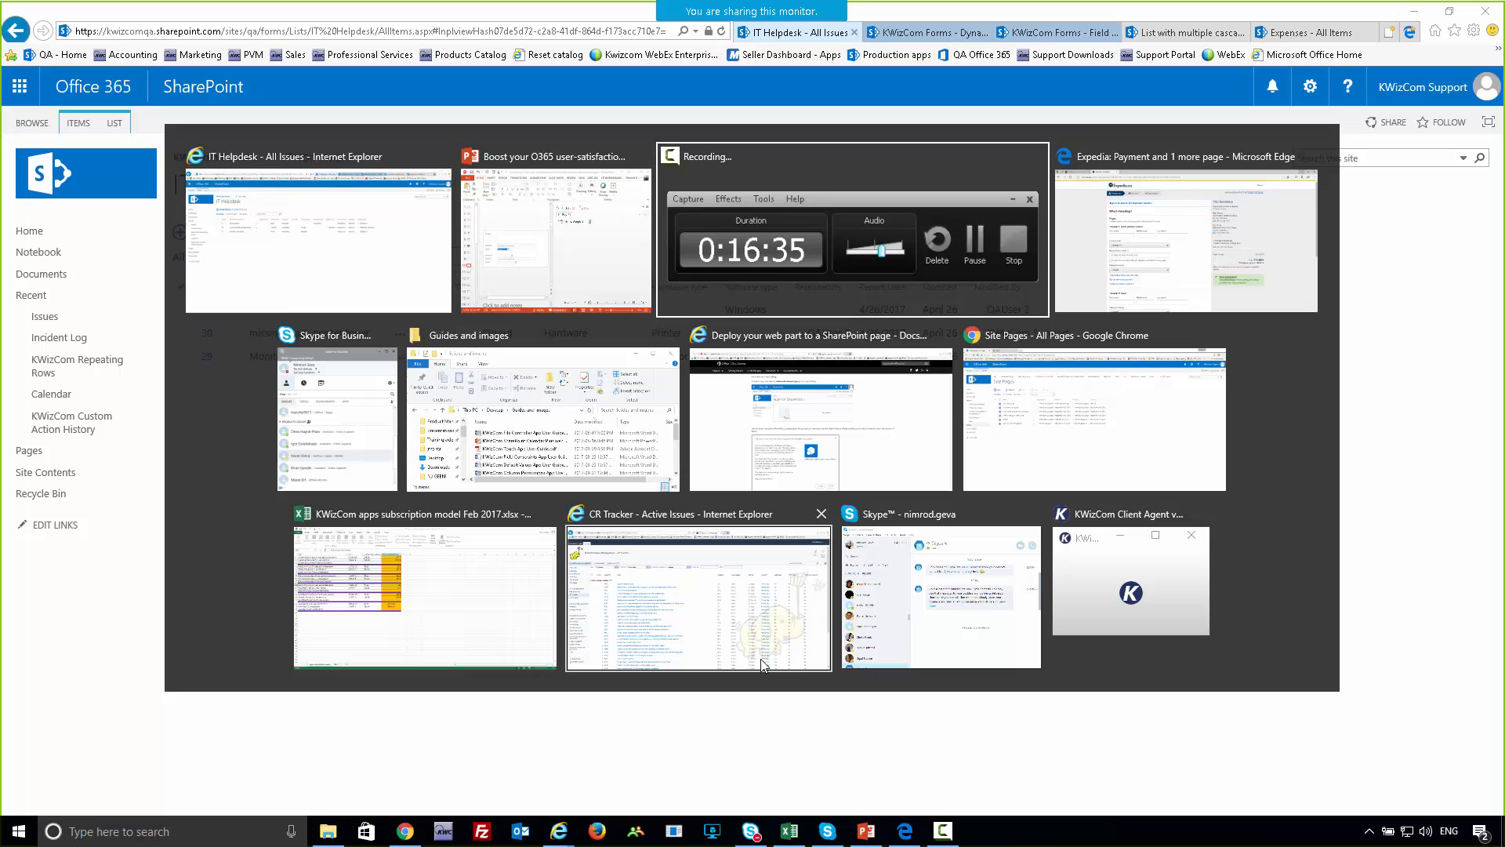
key(alt+Tab)
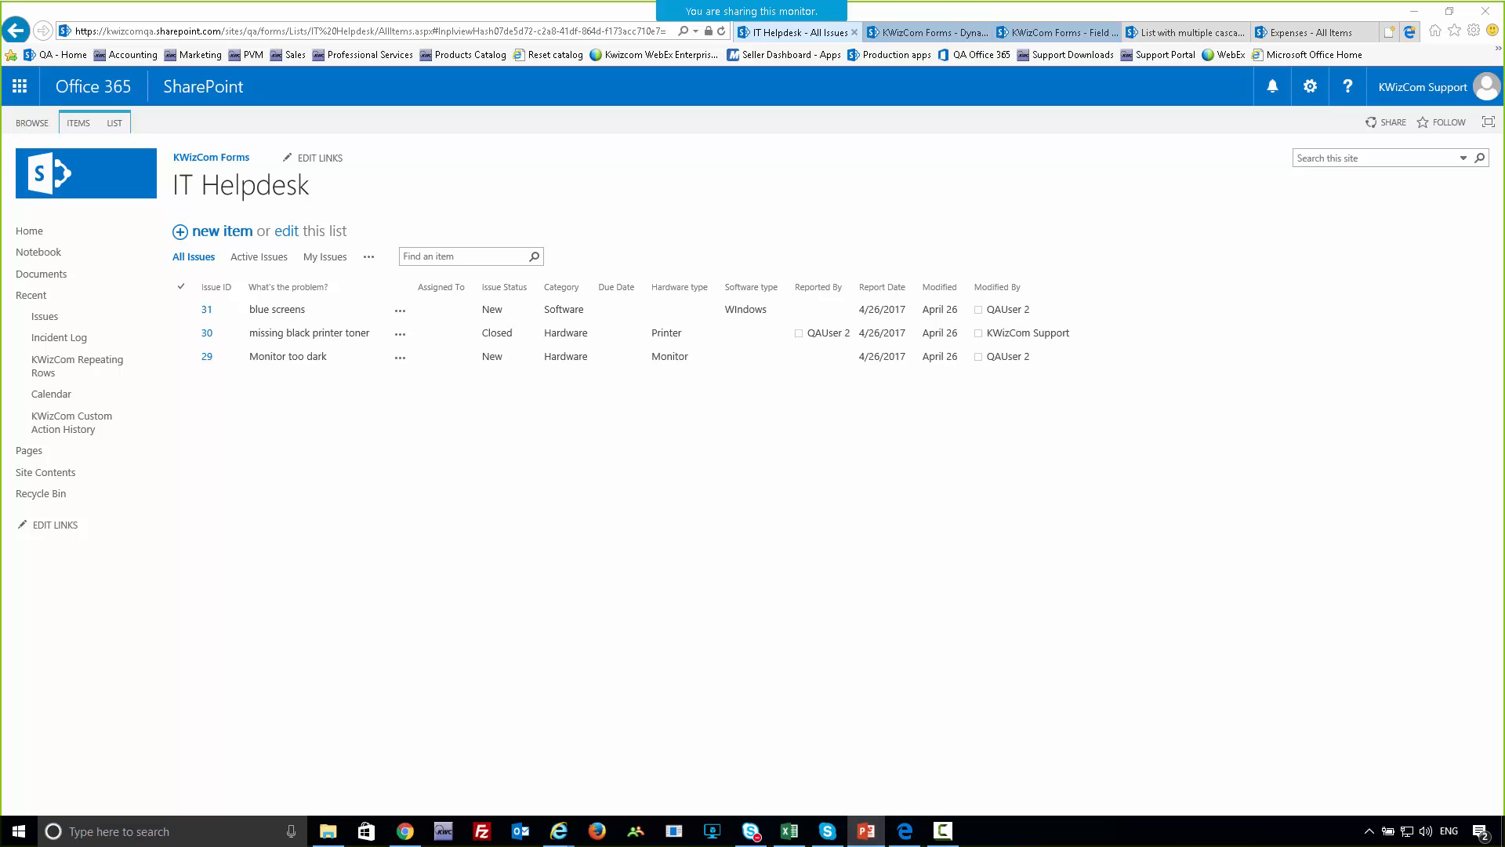
key(shift+F5)
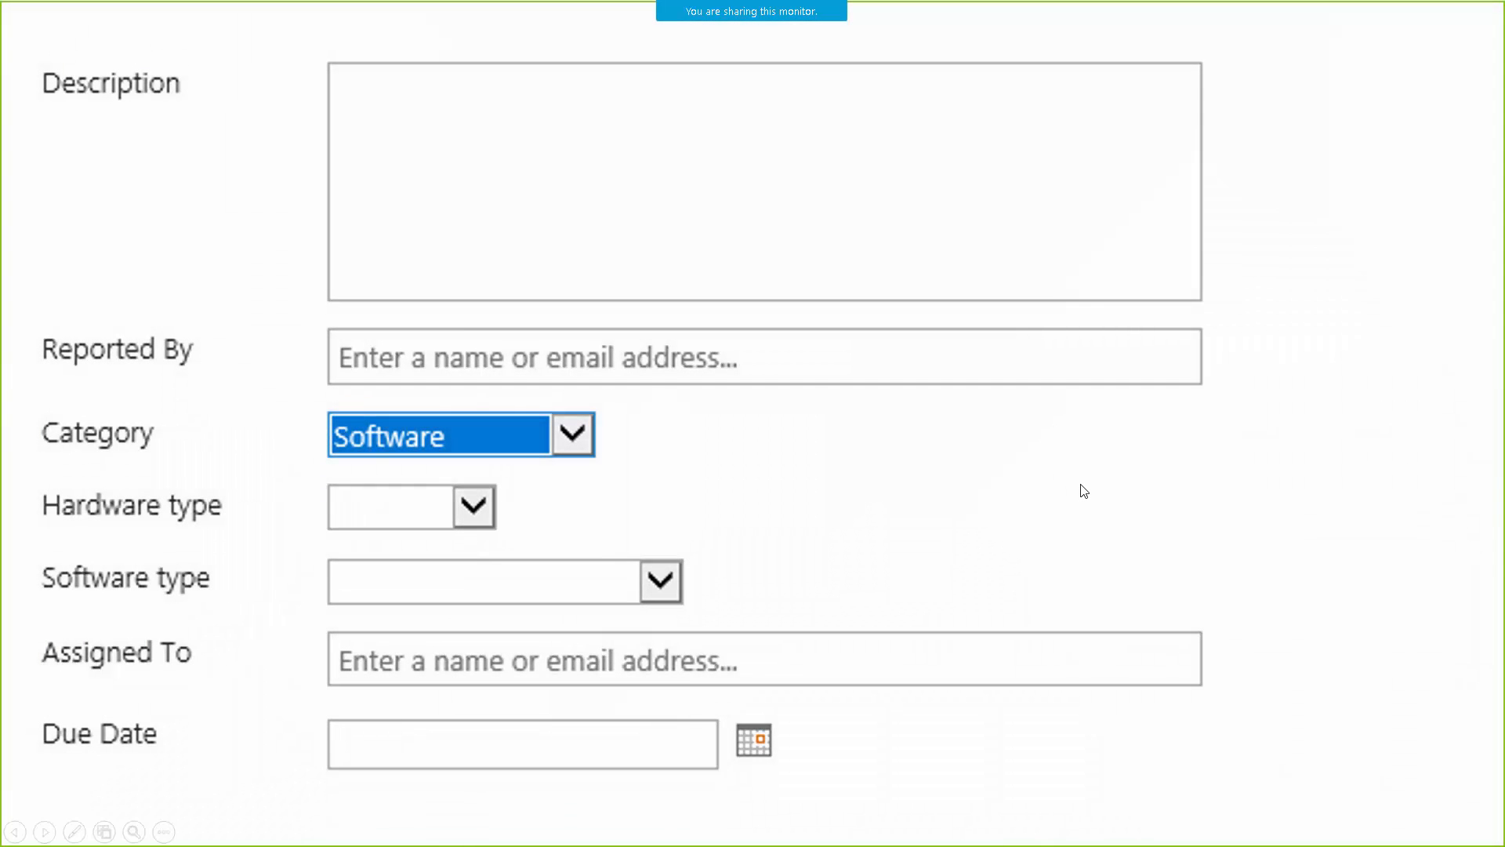
click(1081, 485)
click(1081, 485)
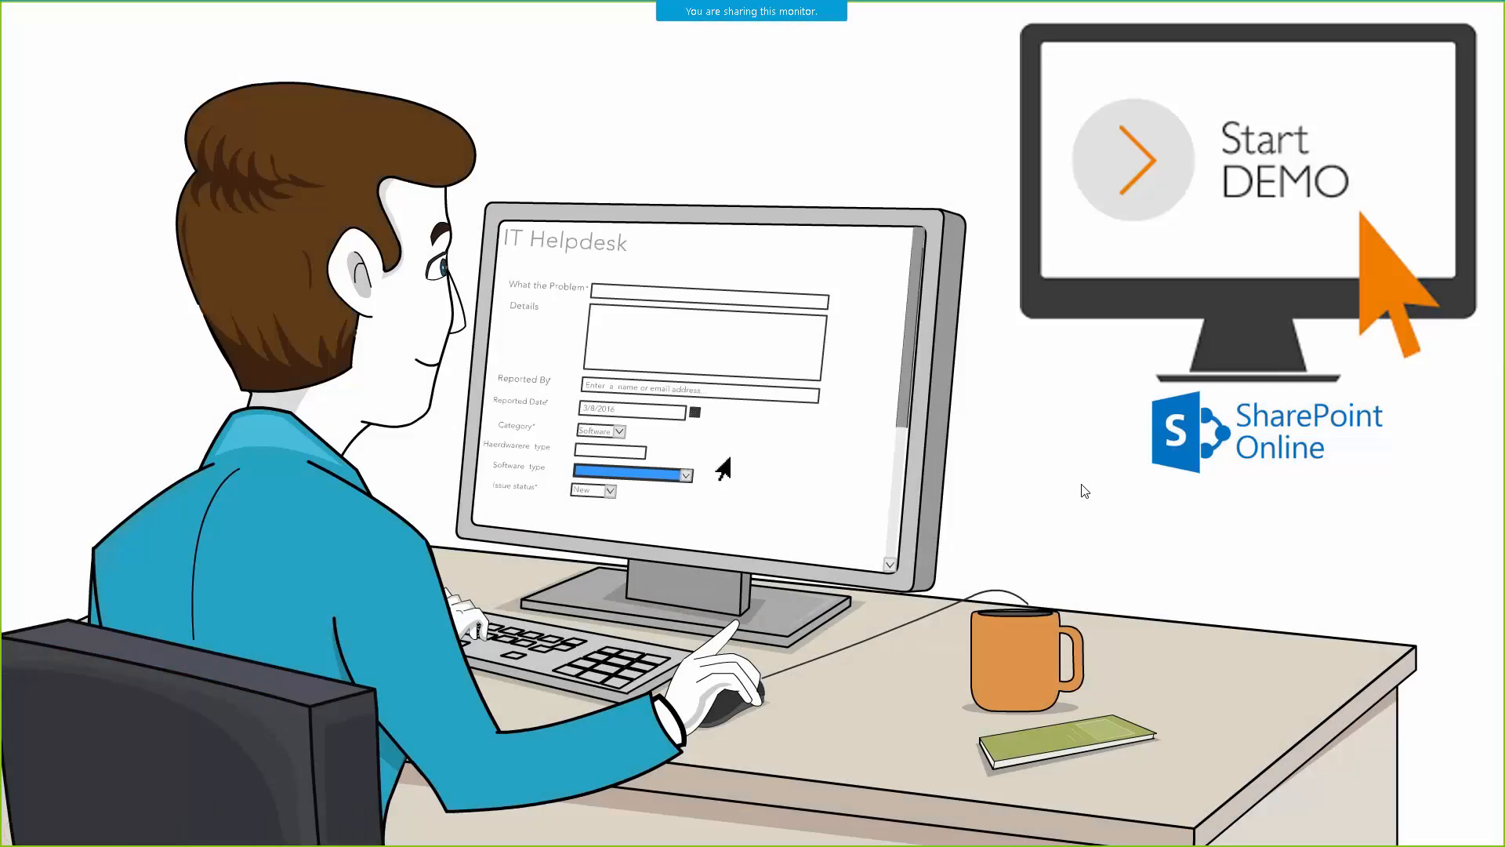
click(1084, 491)
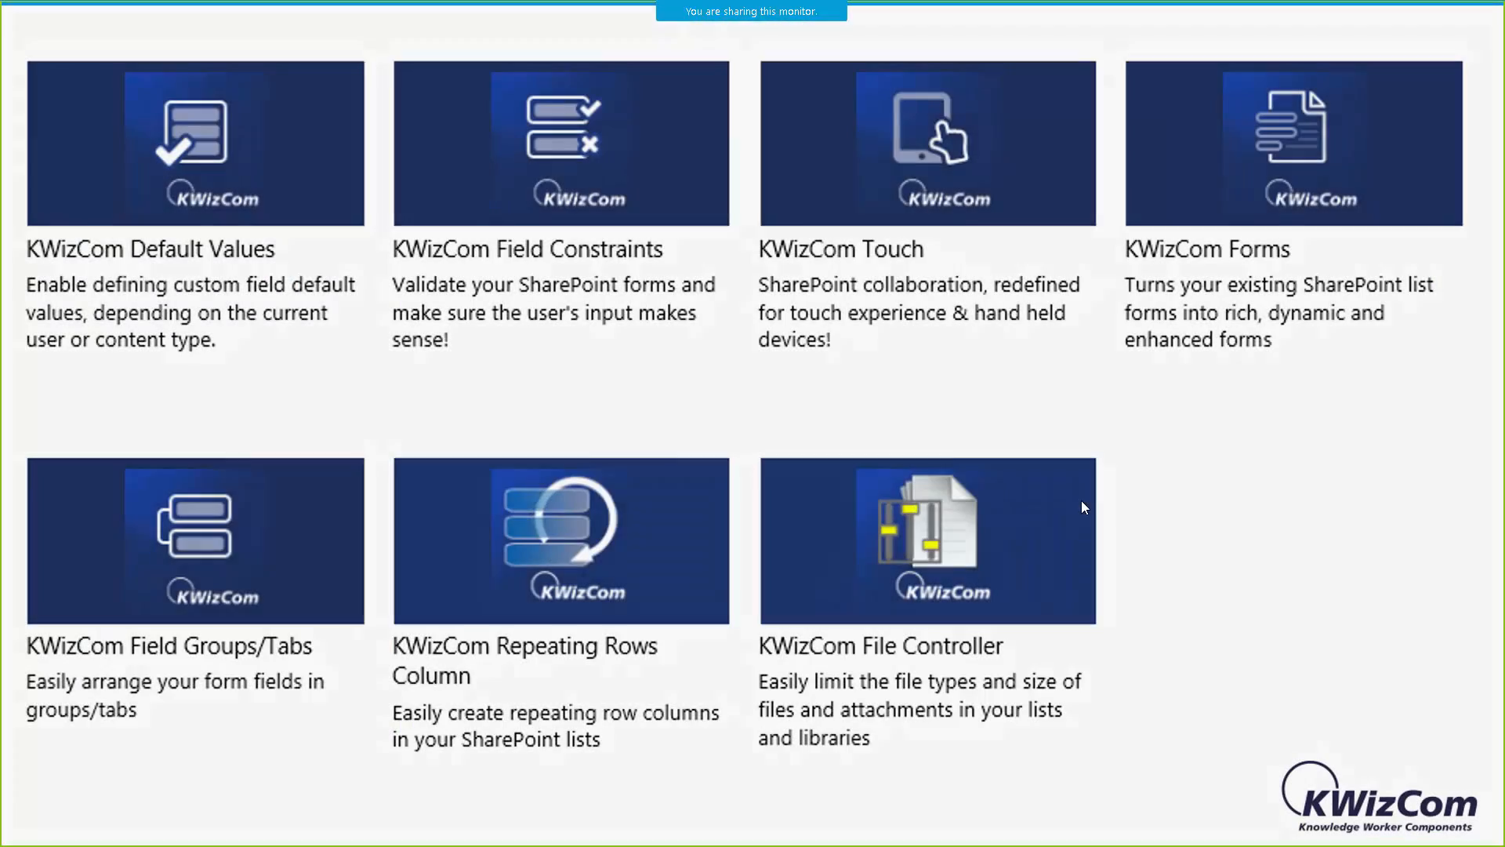
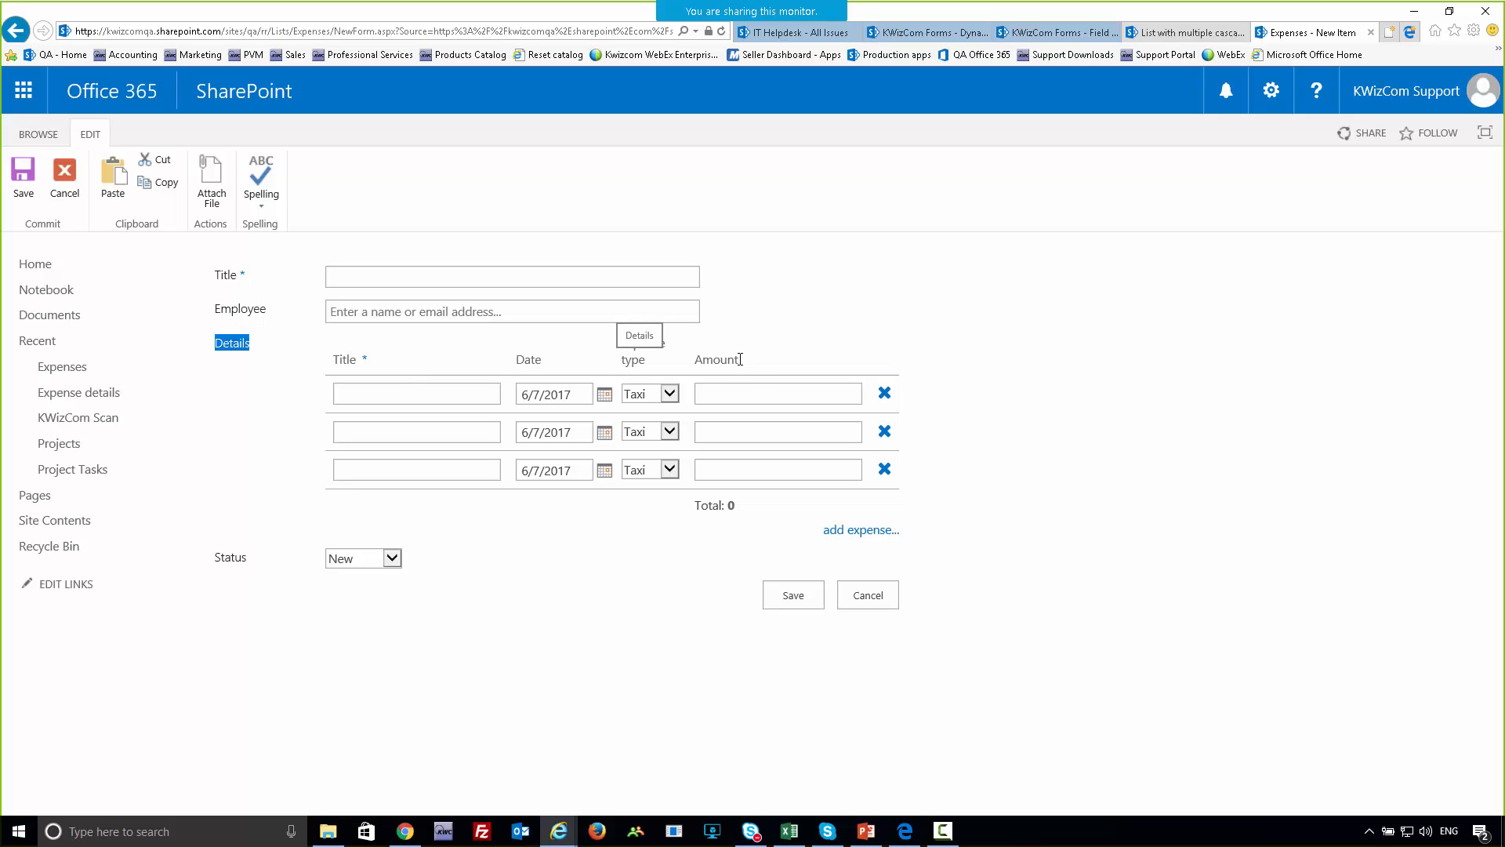
- Fill the first expense row with the title aaaa, expense type Hotel and amount 20
click(379, 393)
text(aaaa)
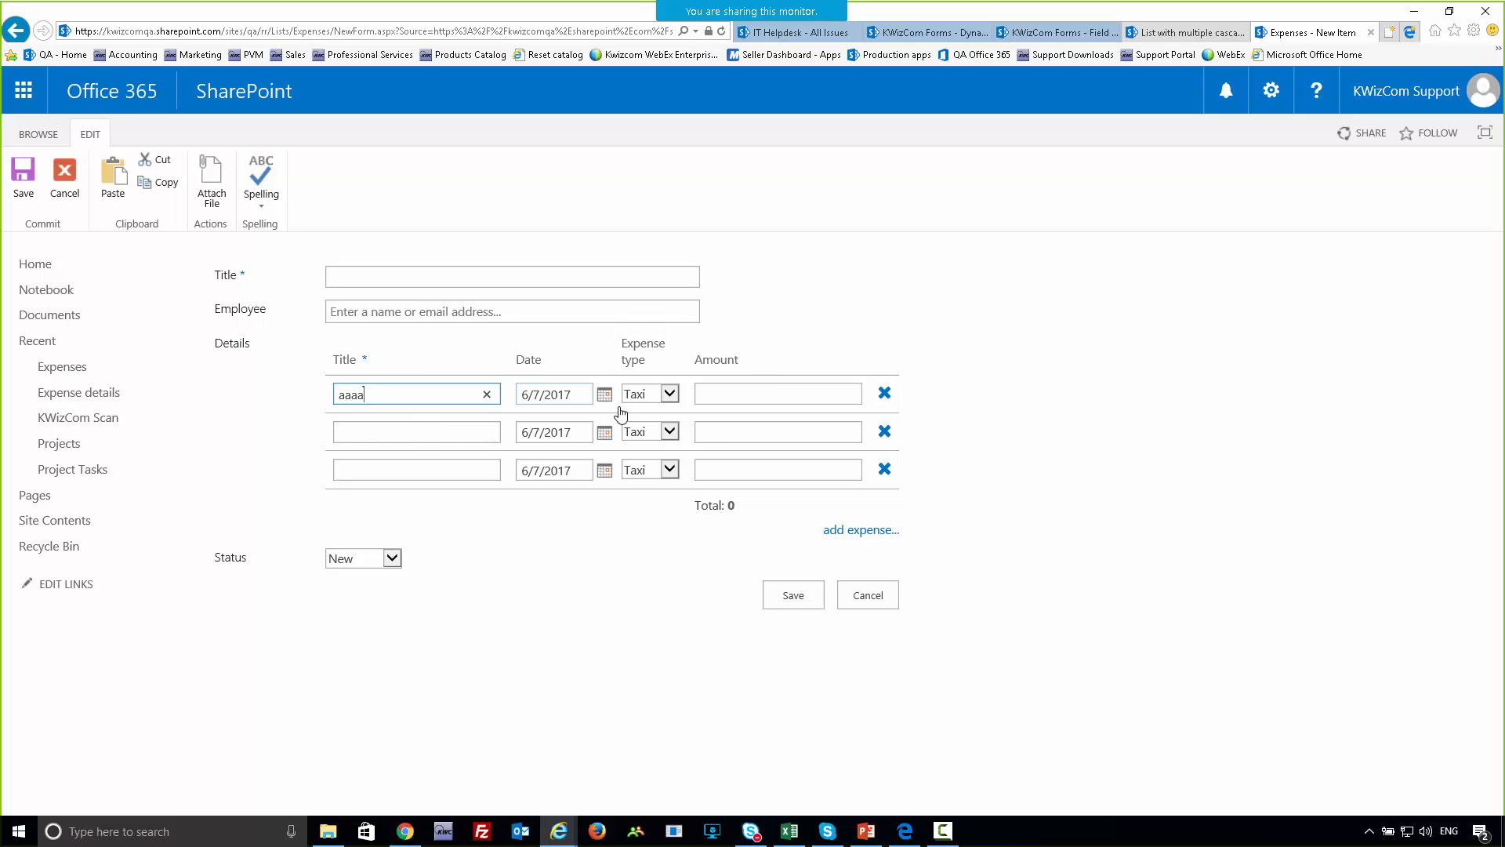
click(668, 392)
click(643, 400)
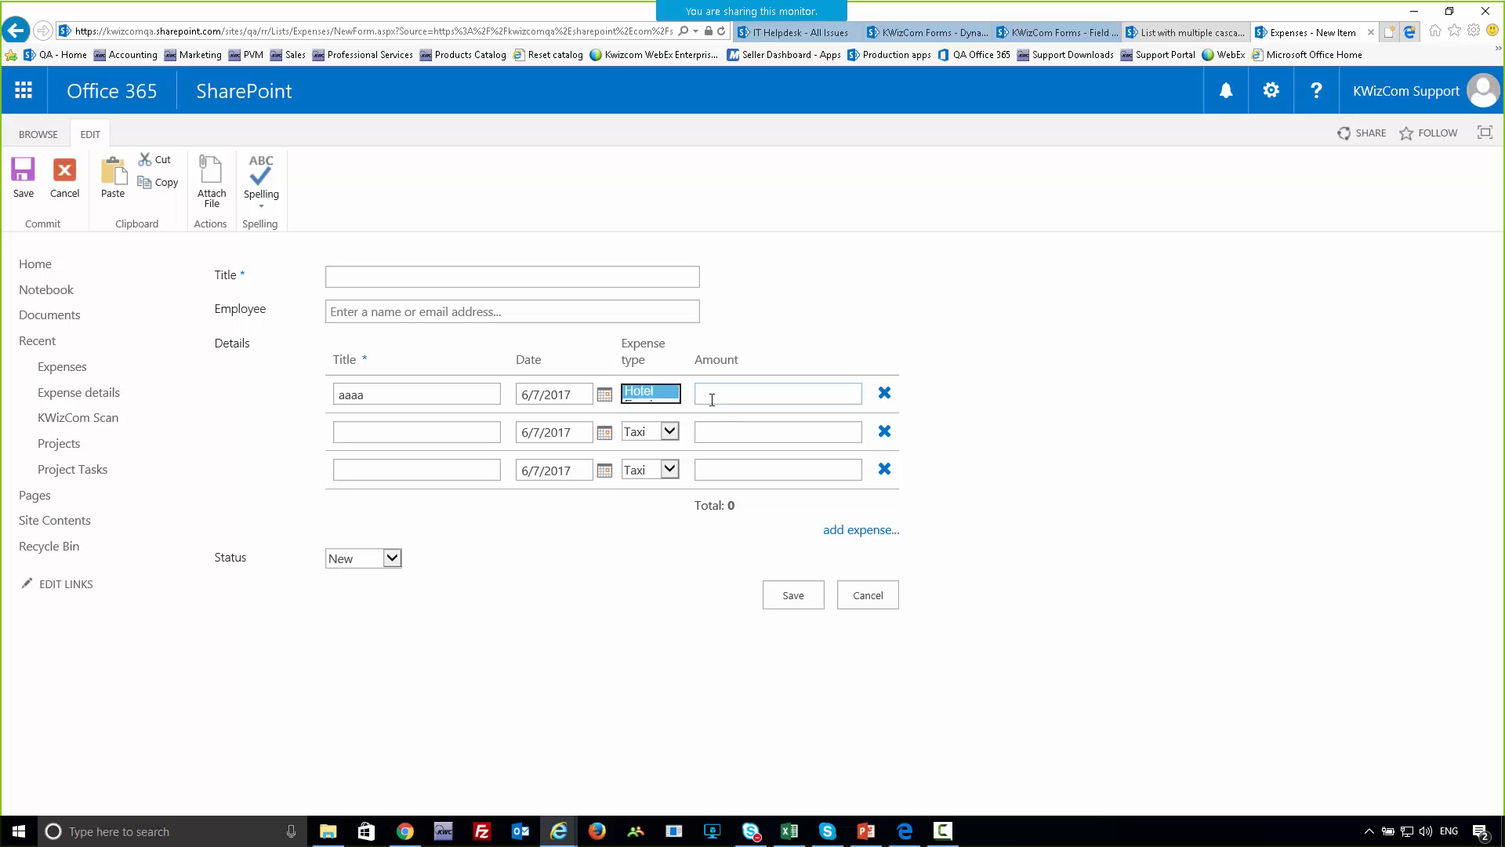
click(716, 393)
text(20)
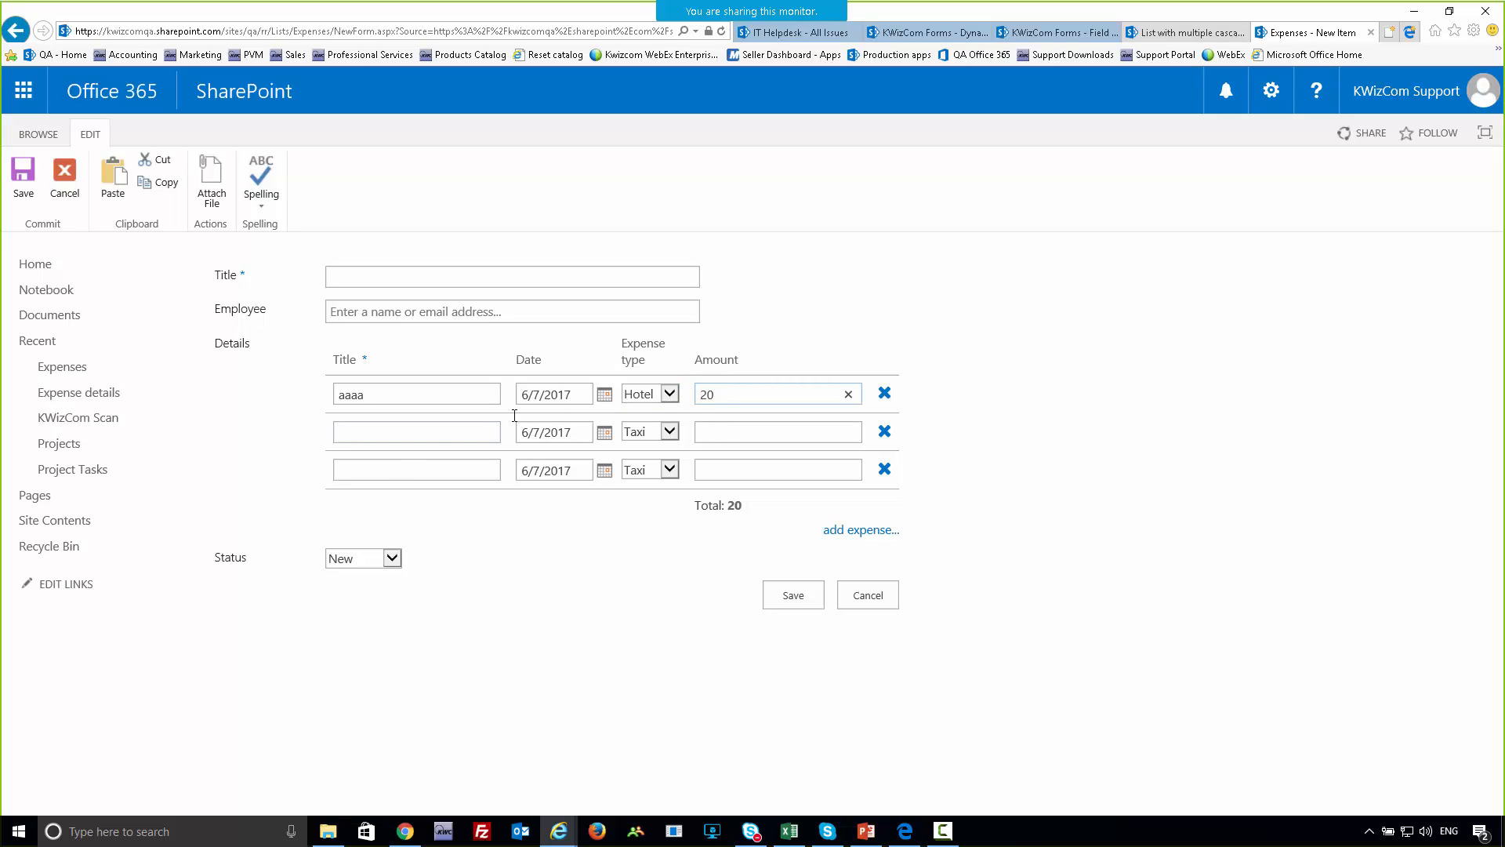
- Fill the second expense row with the title bbbb, expense type Hotel and amount 30, and highlight the total below
click(401, 432)
text(bbbb)
click(639, 433)
click(641, 441)
click(732, 433)
text(30)
click(721, 549)
drag(700, 505, 745, 507)
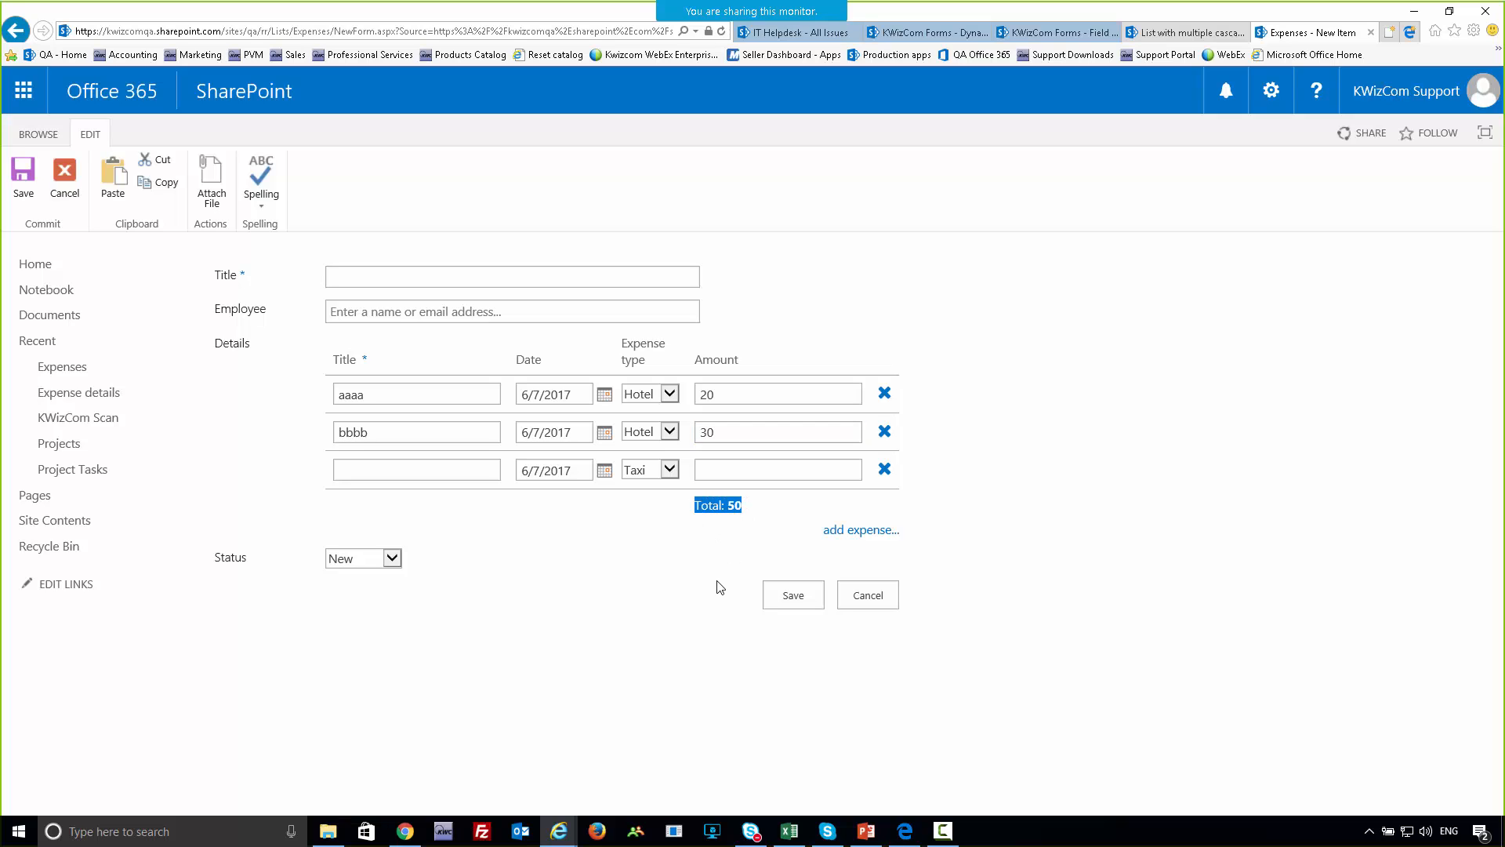
- Add two more blank expense rows and remove both, confirming each removal
click(859, 530)
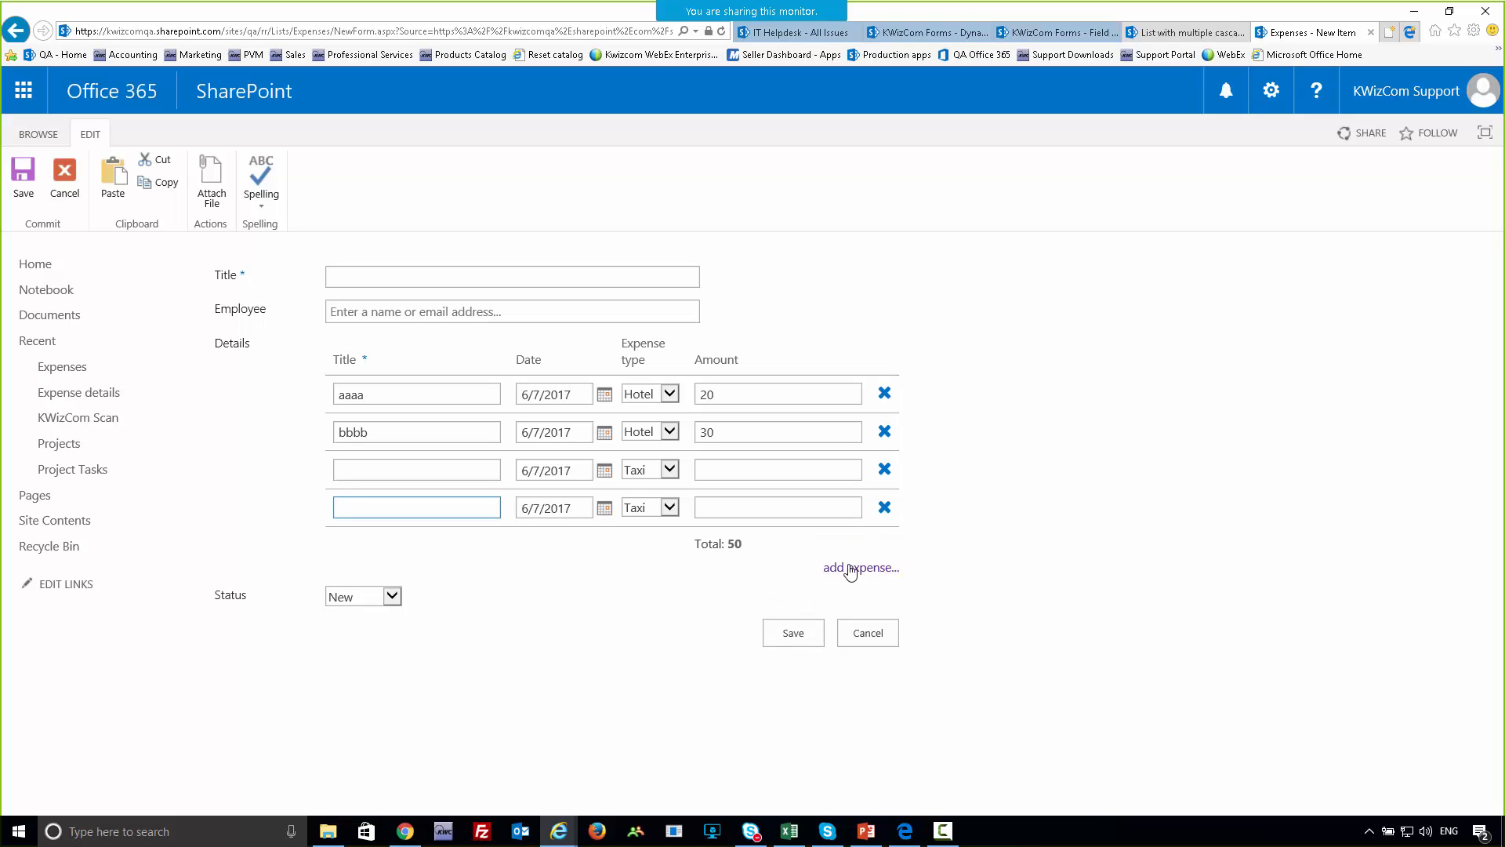
click(854, 568)
click(885, 547)
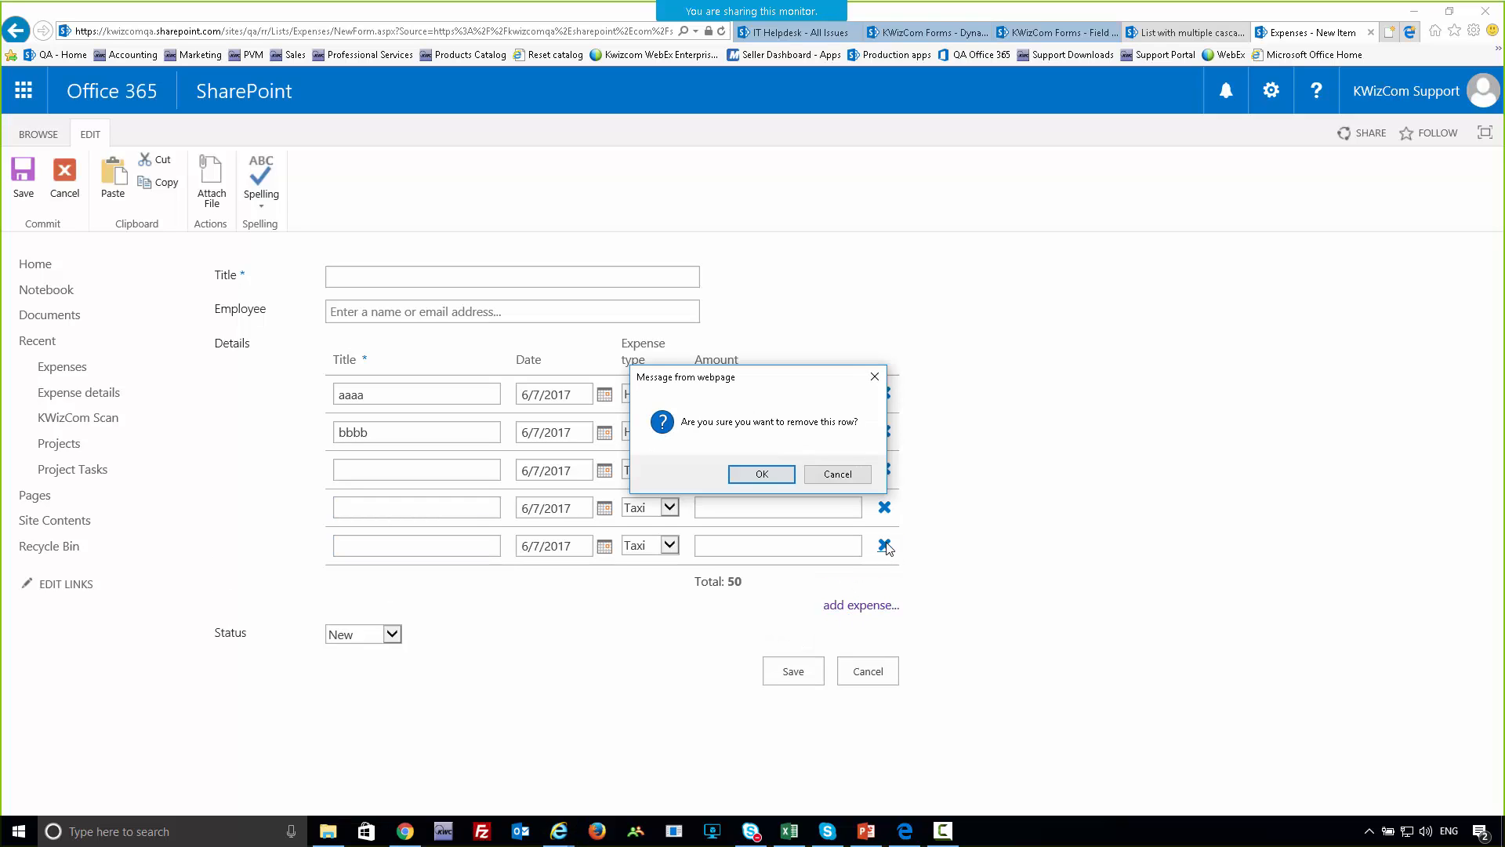
click(784, 472)
click(885, 510)
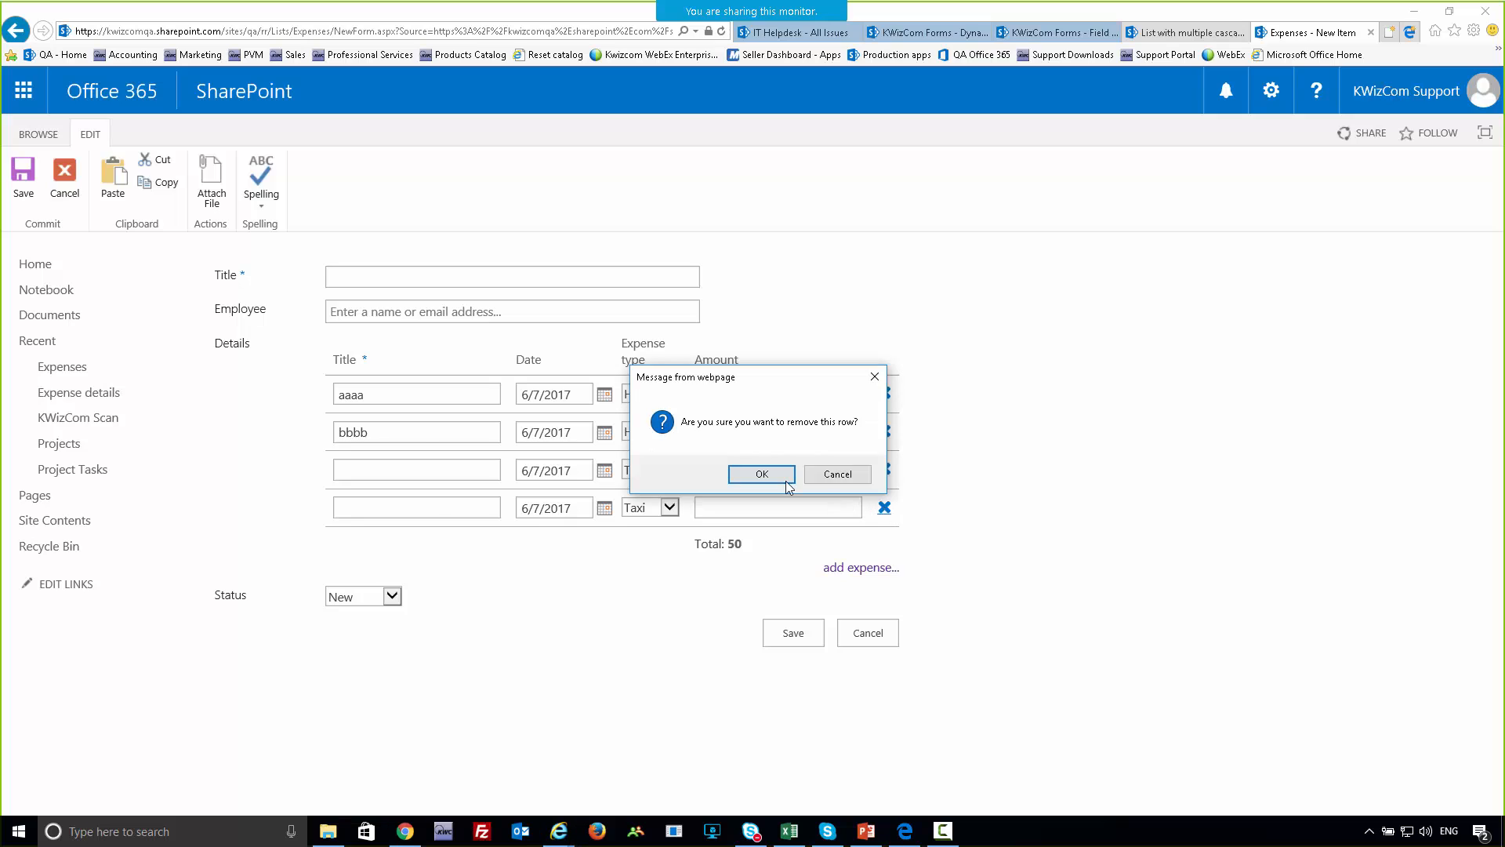
click(786, 479)
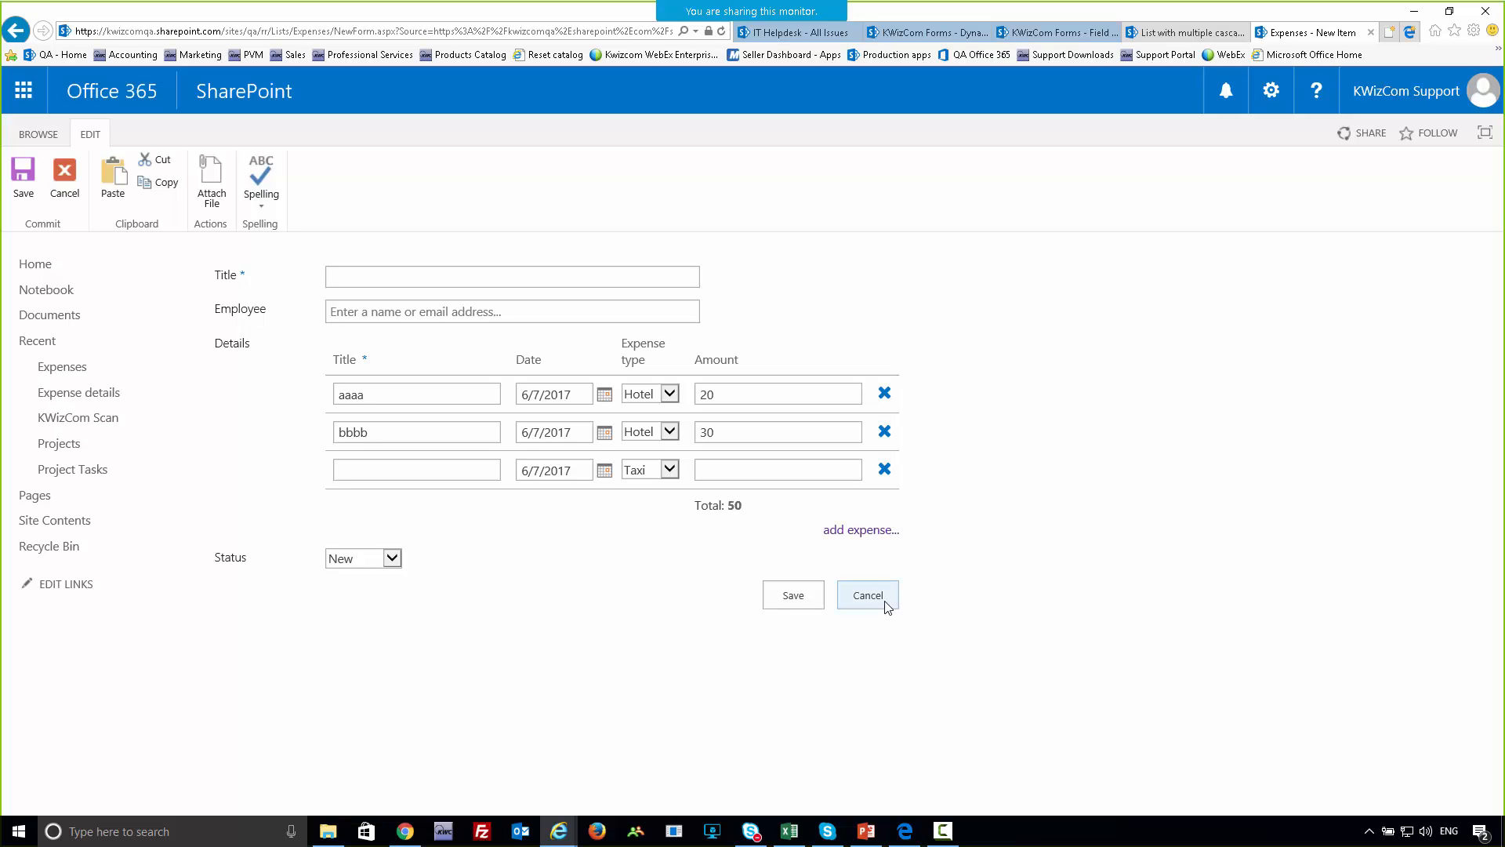
- Discard the new expense item and open the repeating rows settings of the Expenses list
double_click(227, 342)
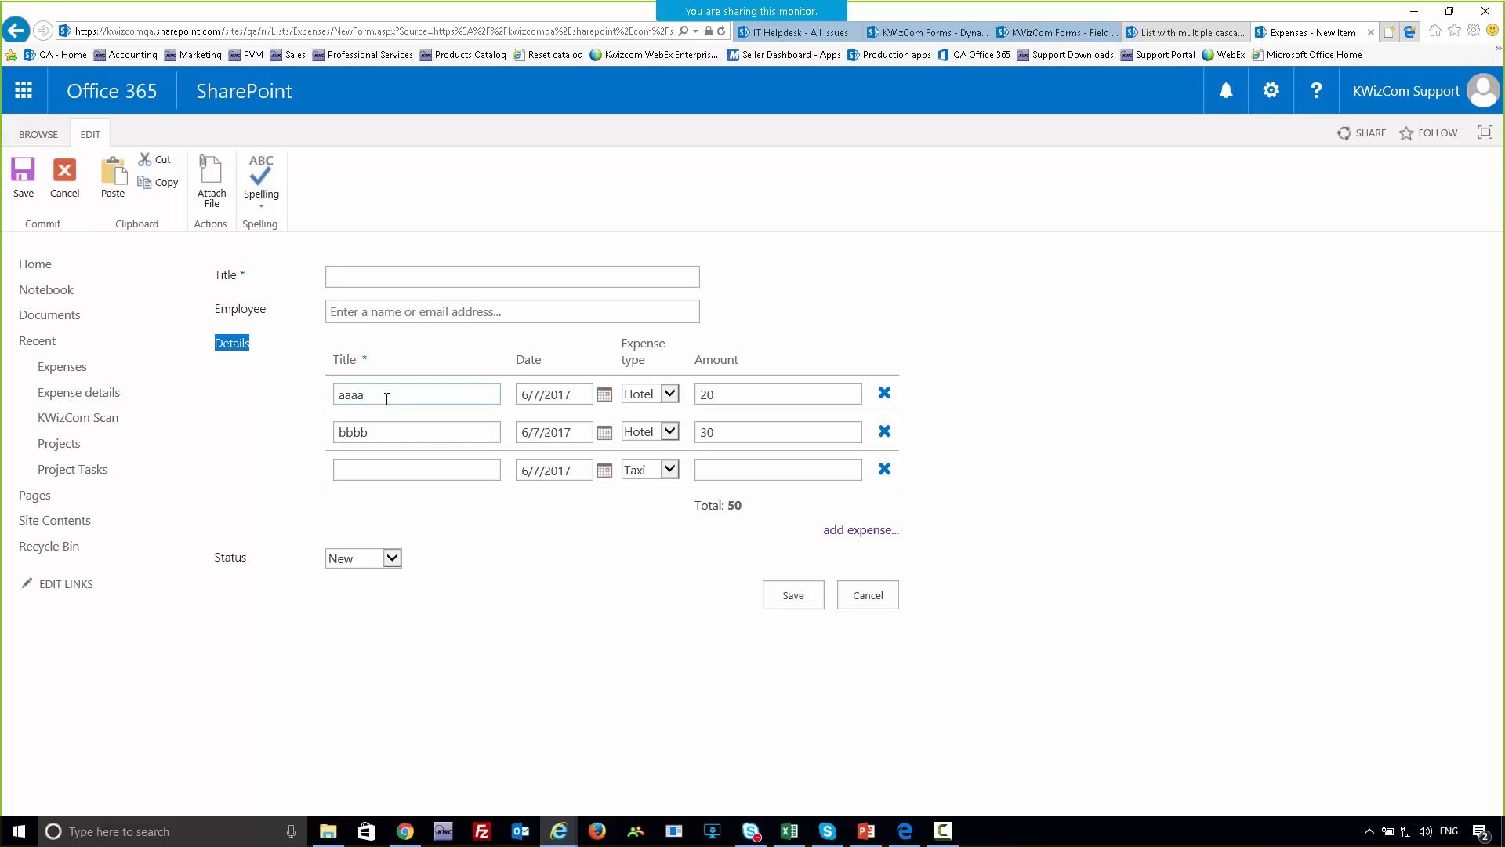
click(858, 595)
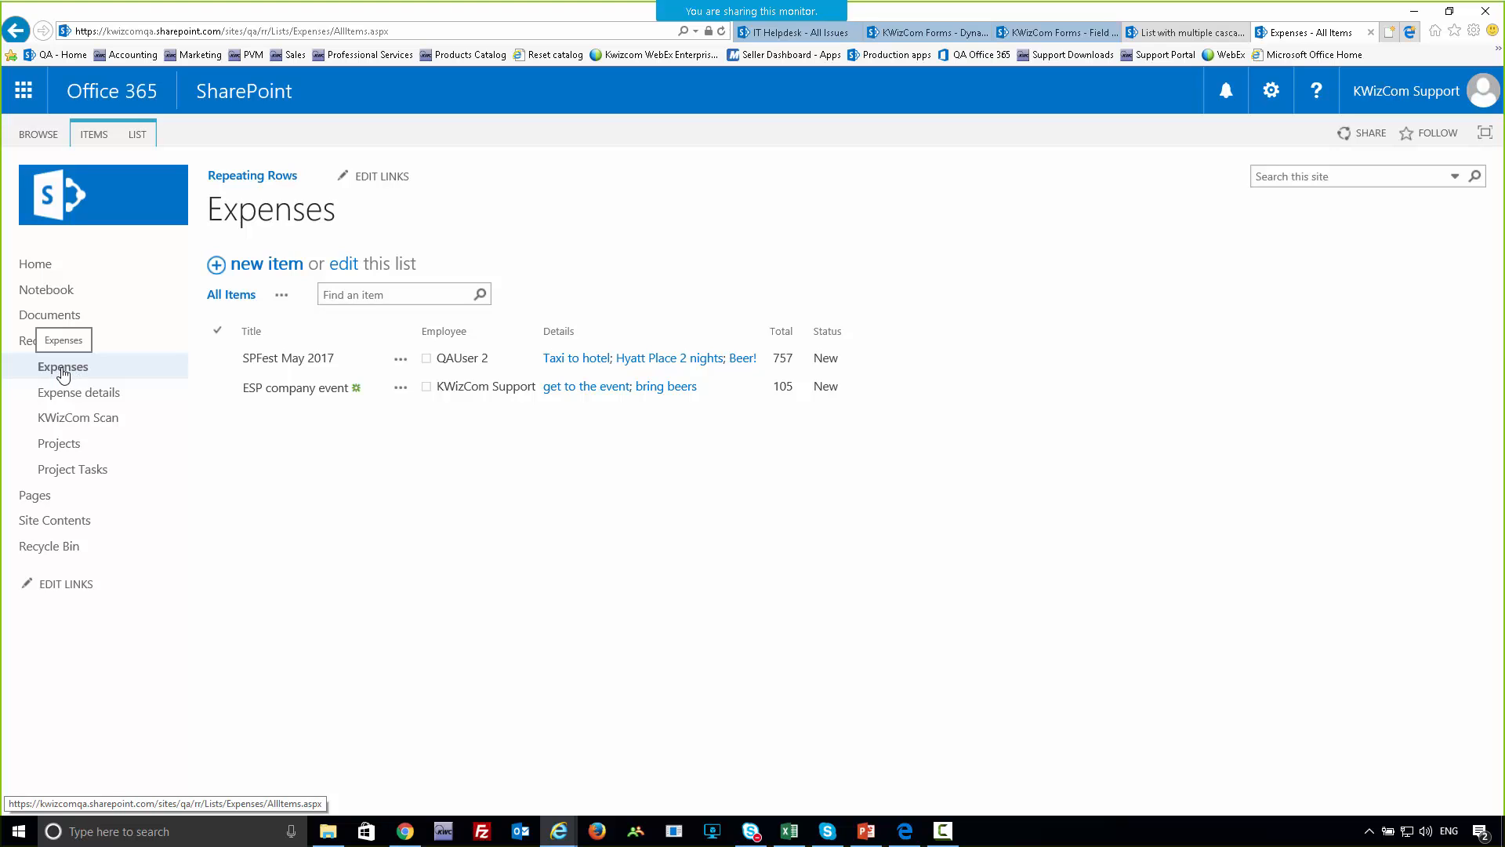
click(137, 134)
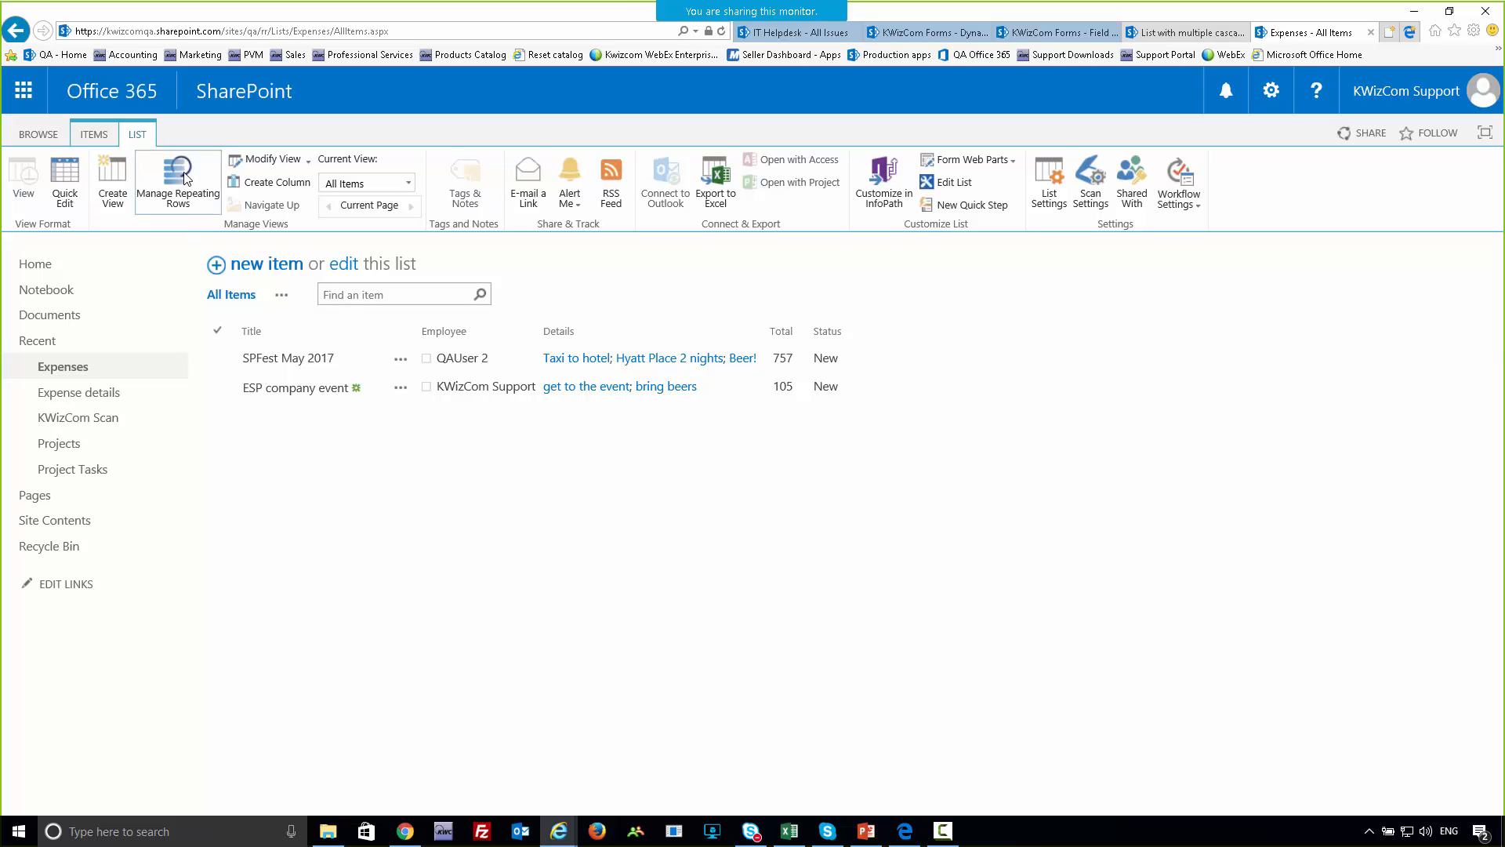
click(182, 196)
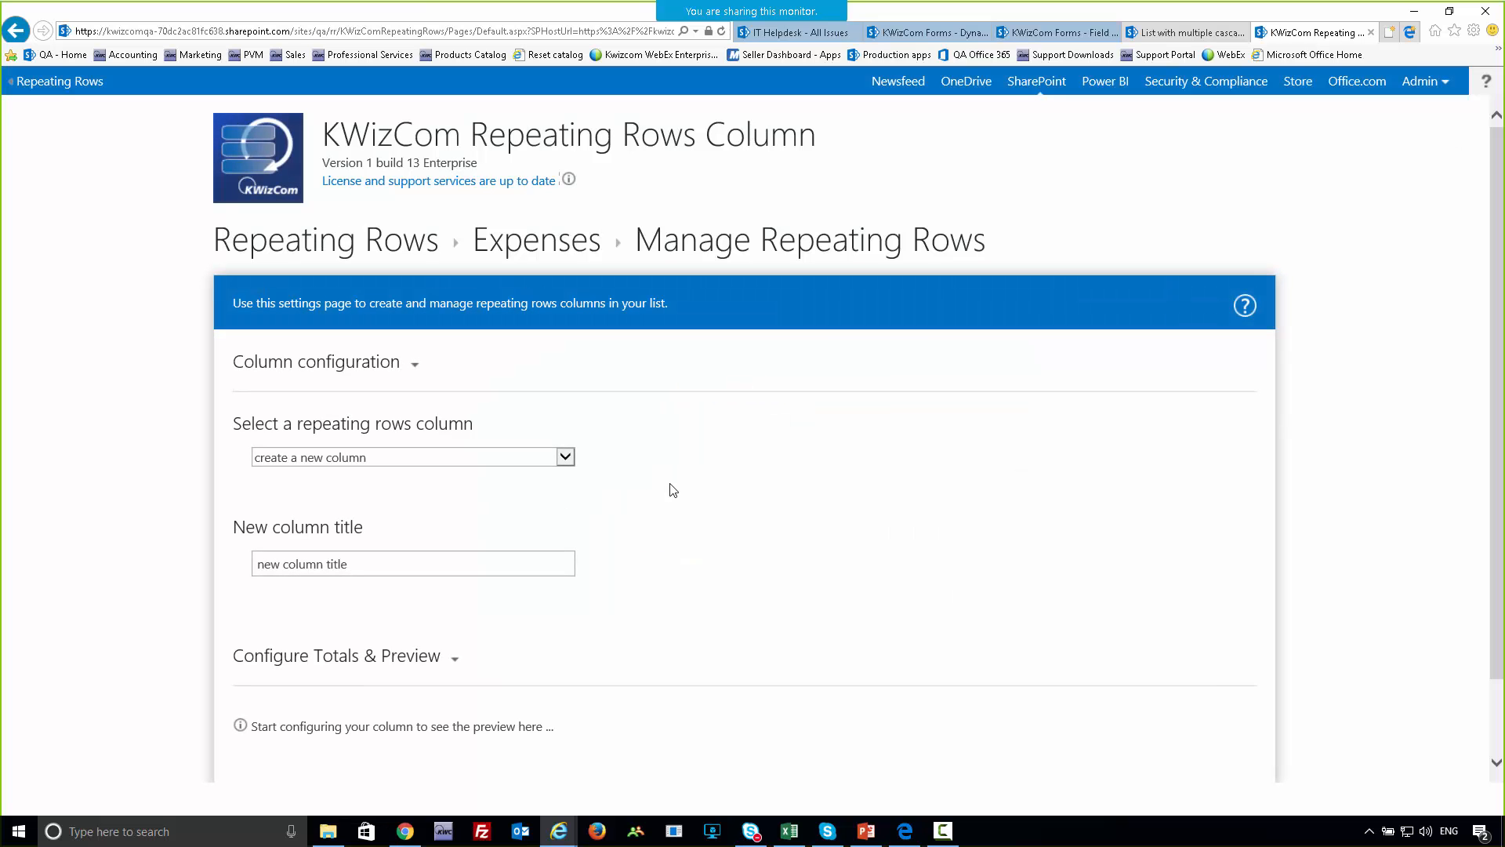
- Load the Details repeating rows column and review its new-item row count, add-row option, target list and displayed columns
click(435, 461)
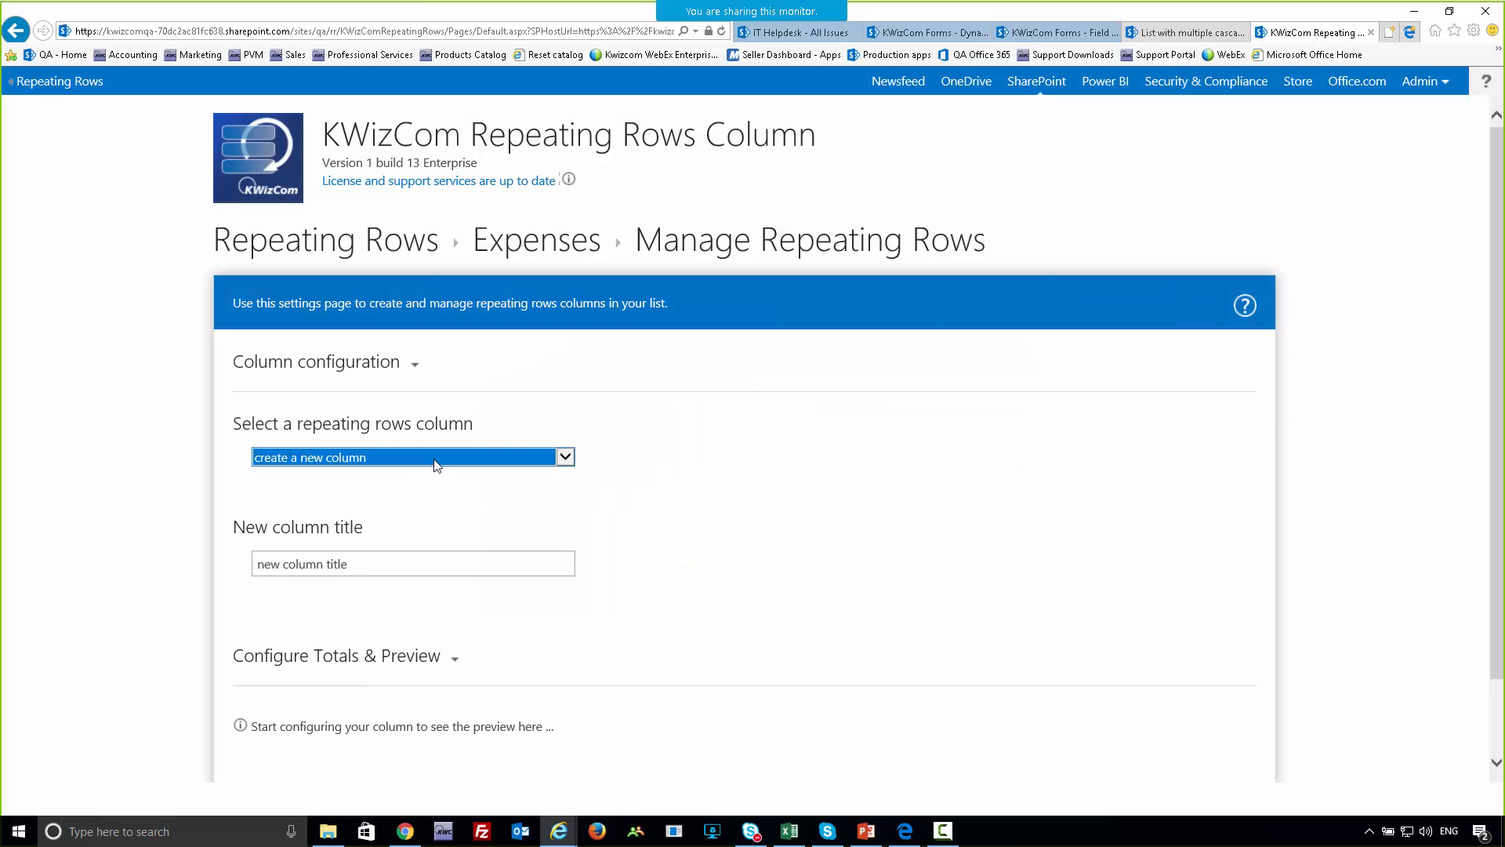
click(436, 463)
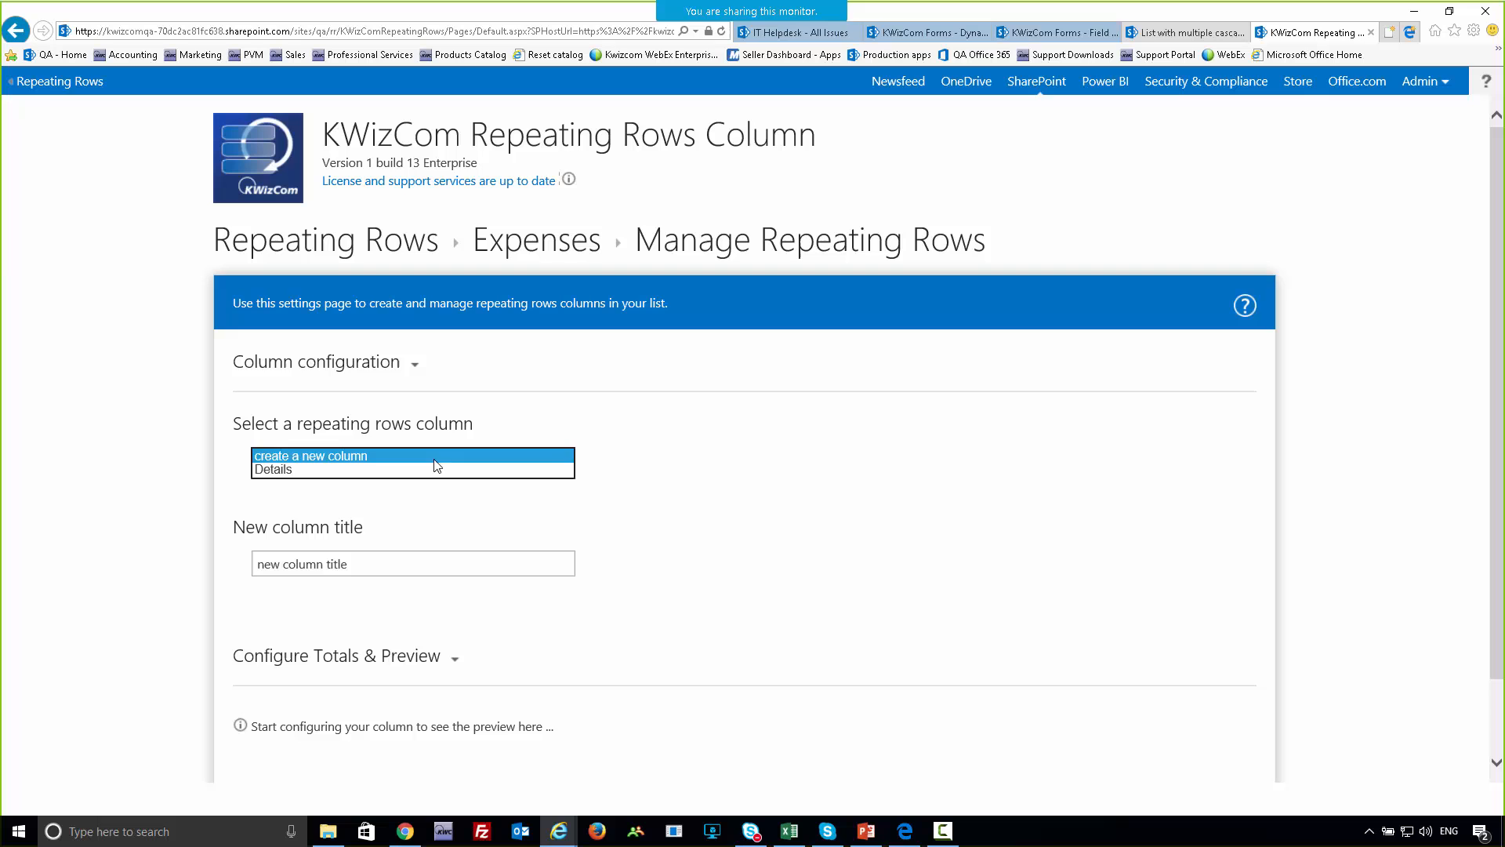
click(268, 470)
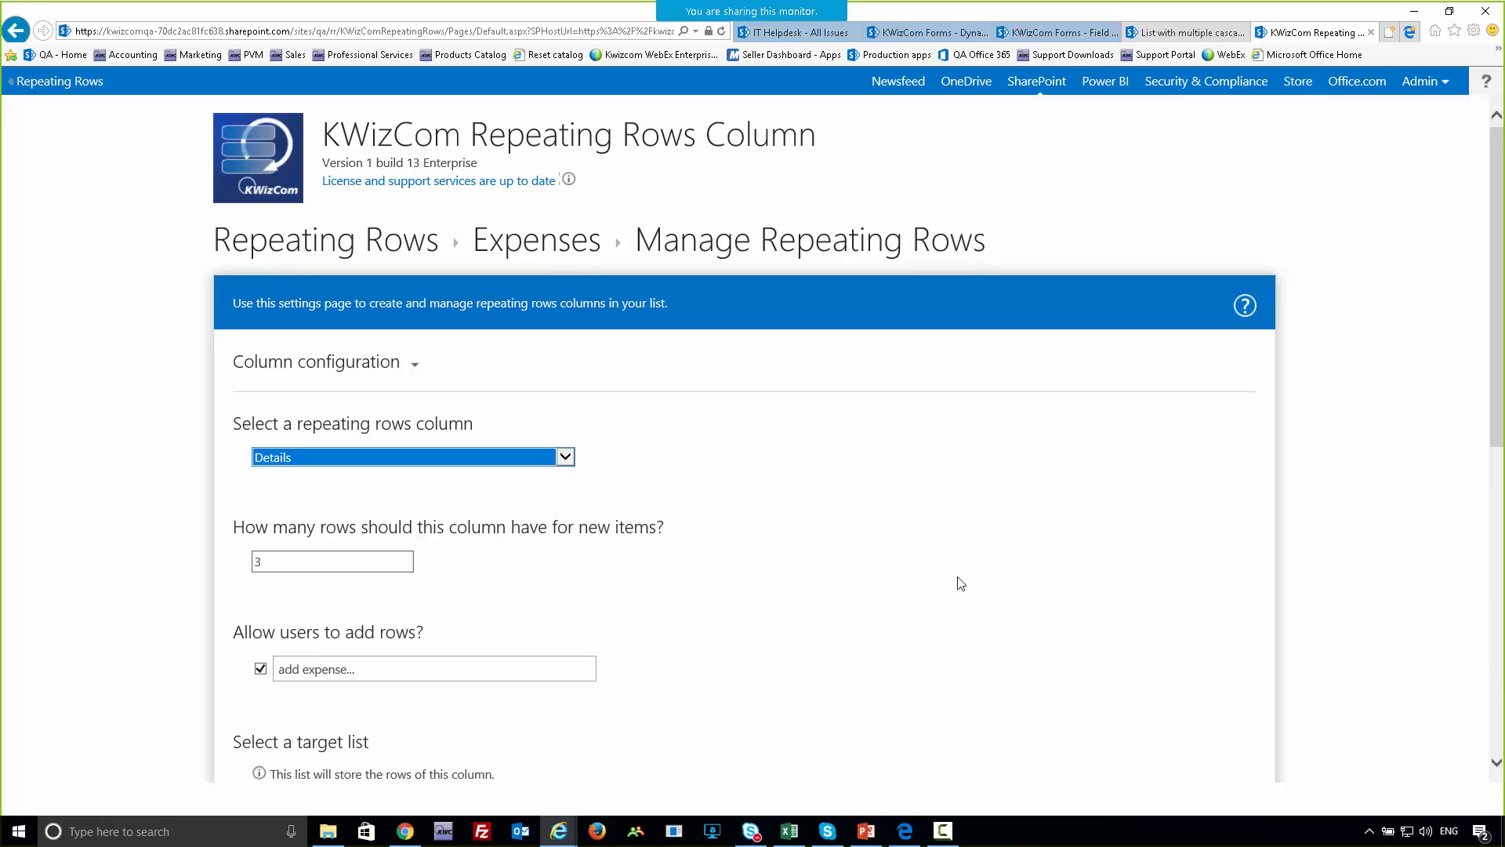
scroll(1020, 567, down, 3)
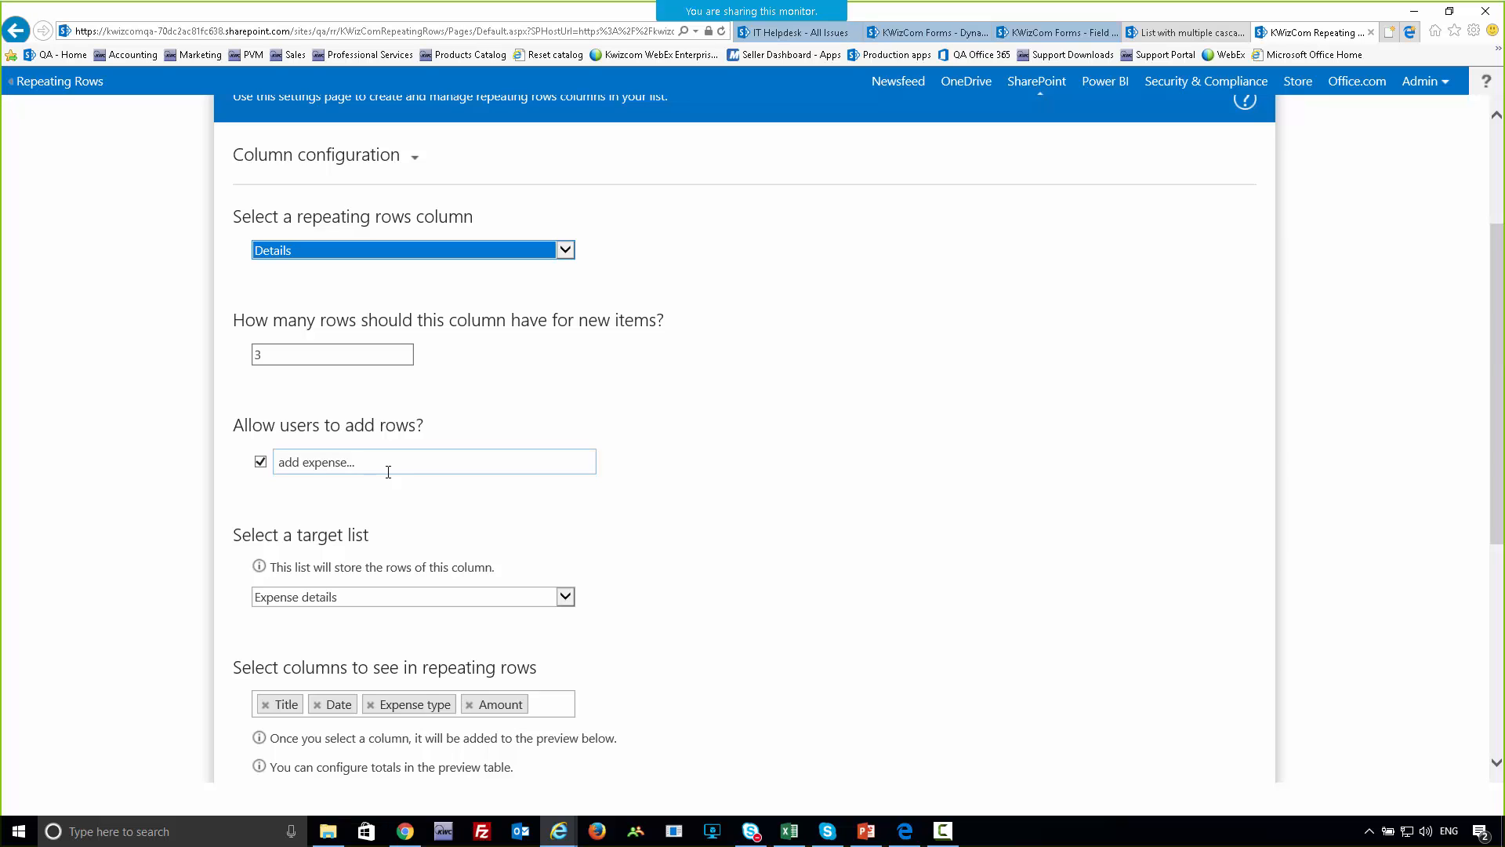
scroll(436, 576, down, 2)
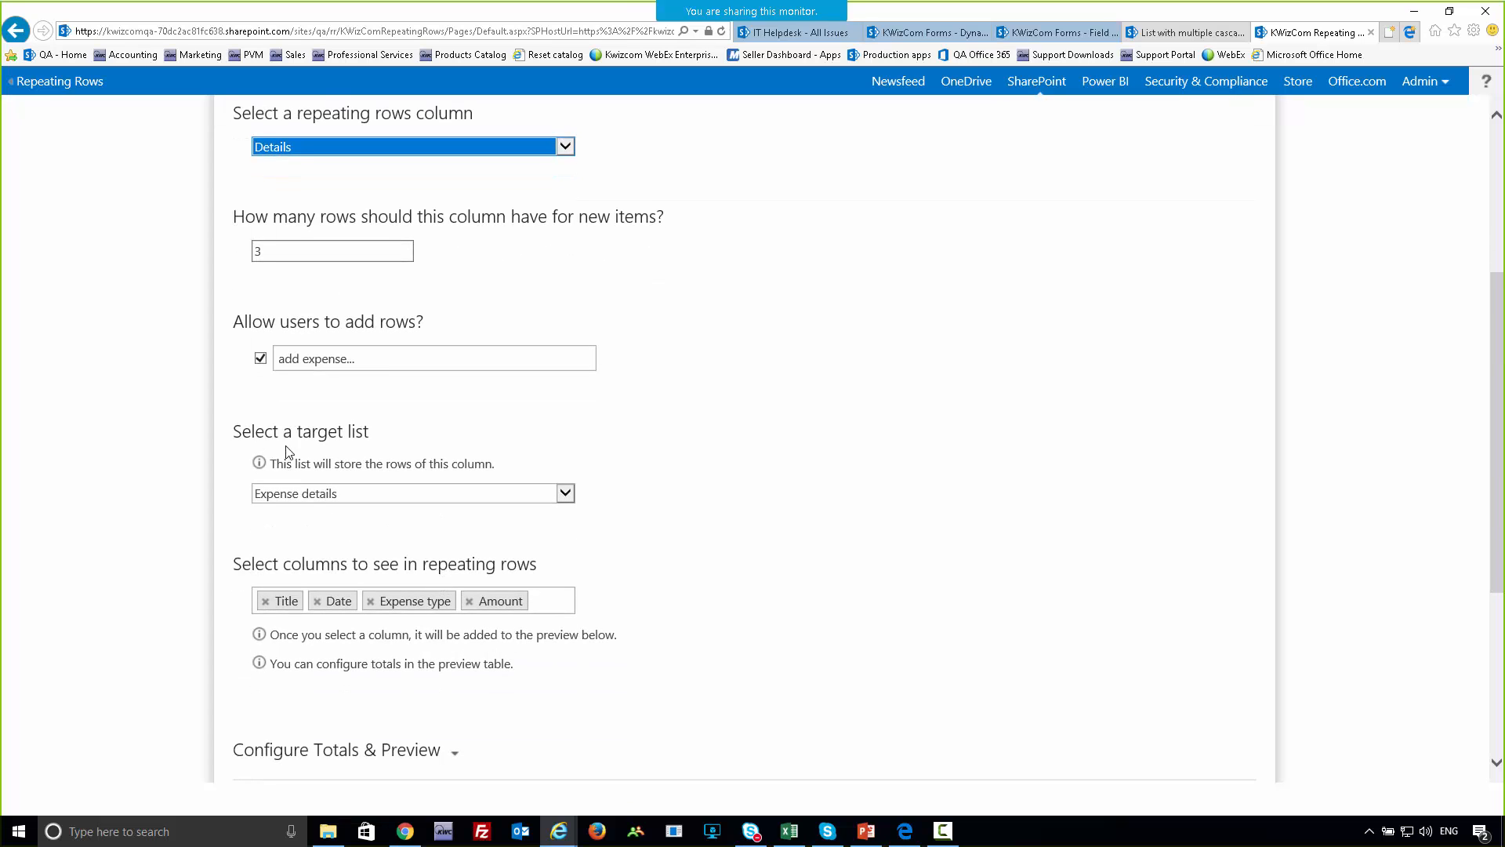
click(342, 497)
click(339, 489)
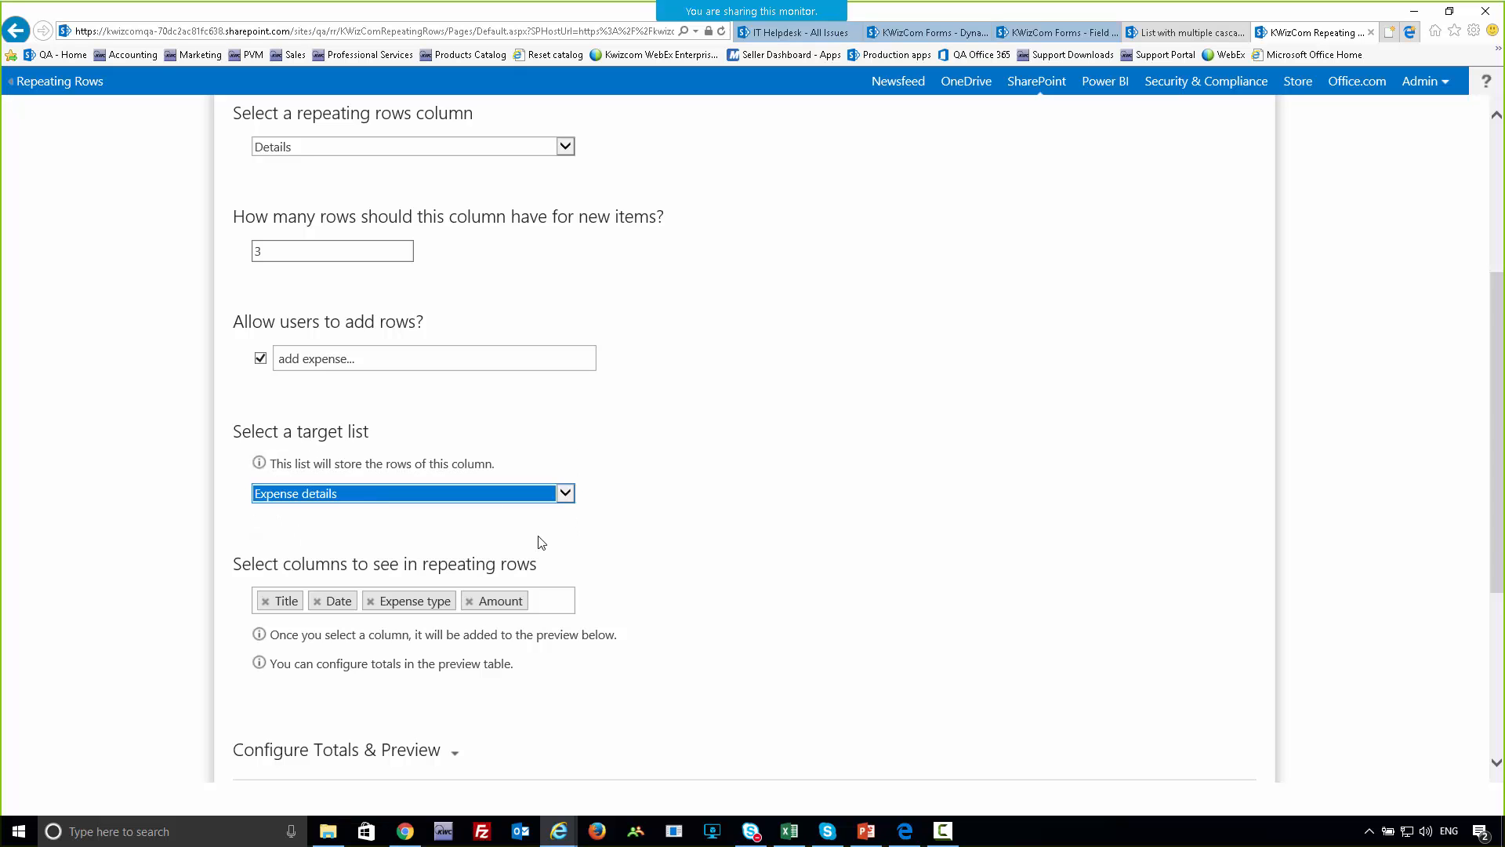
click(562, 605)
click(748, 581)
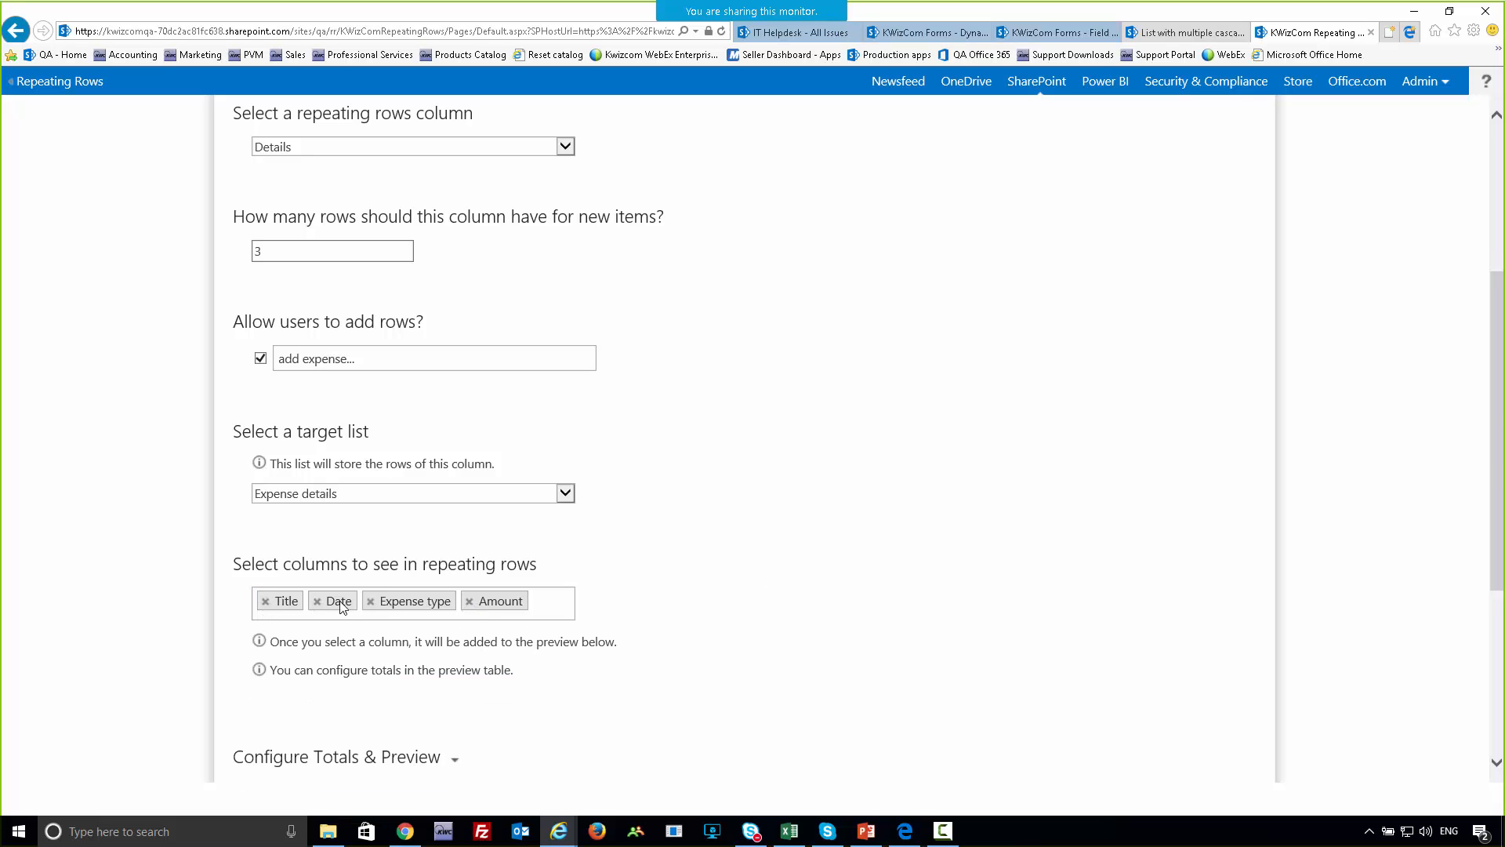
- Review the totals functions offered for the Amount column, keep Sum, and leave the repeating rows settings without updating
scroll(710, 690, down, 3)
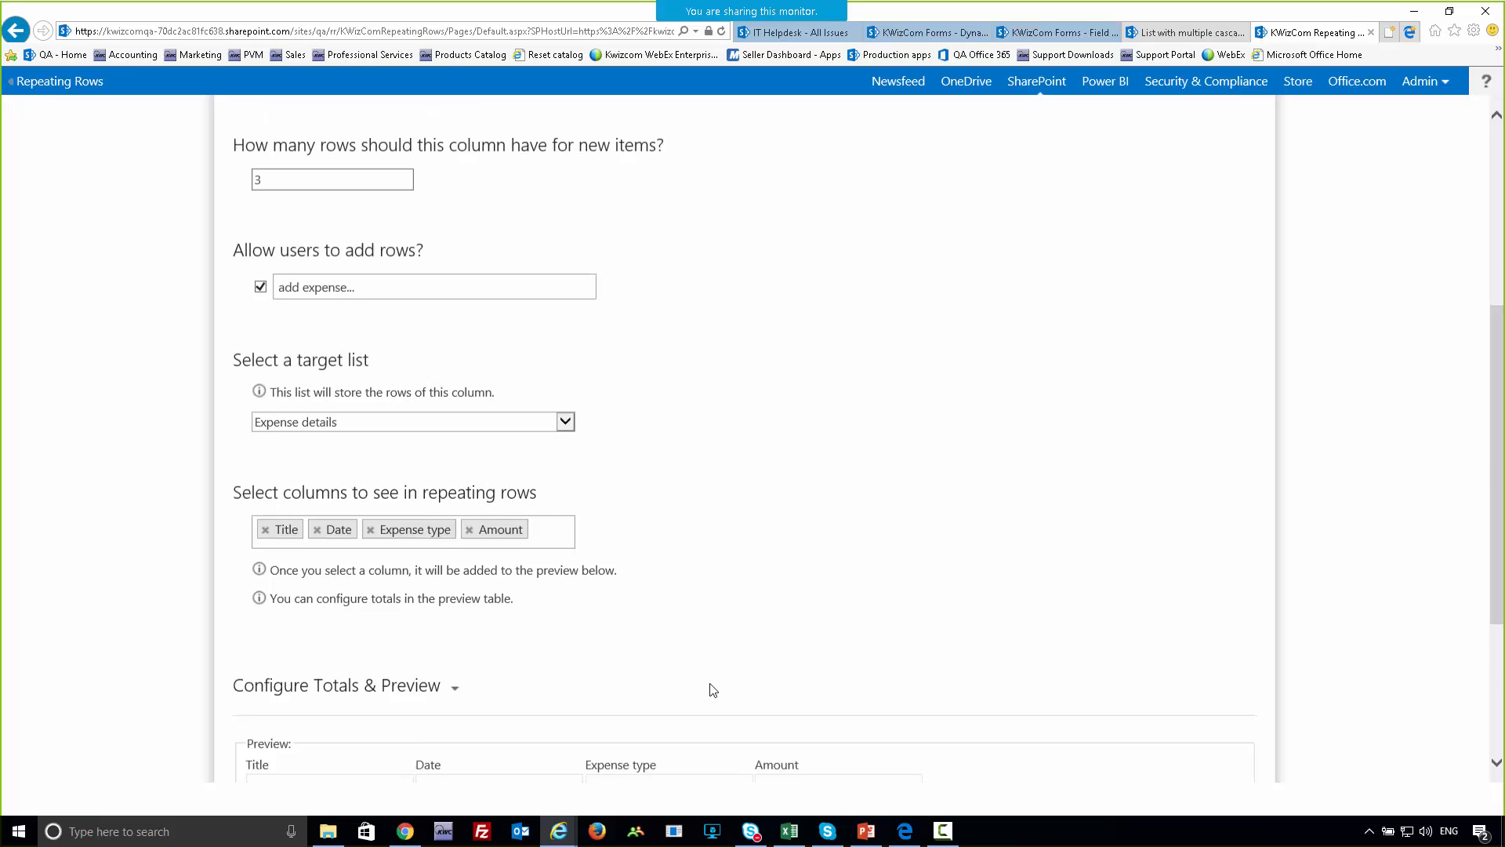
scroll(713, 690, down, 1)
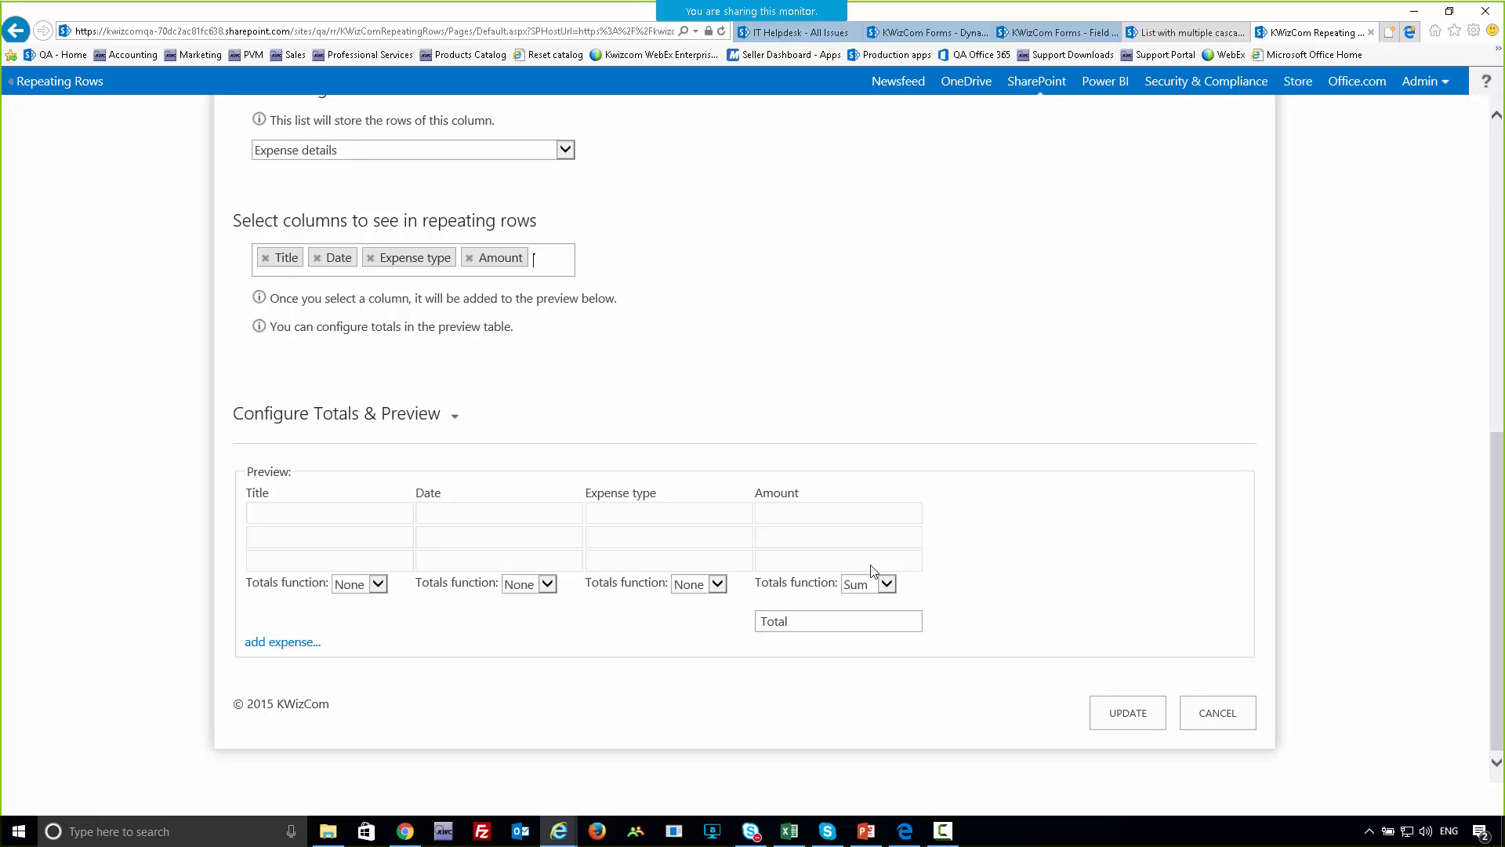
click(876, 587)
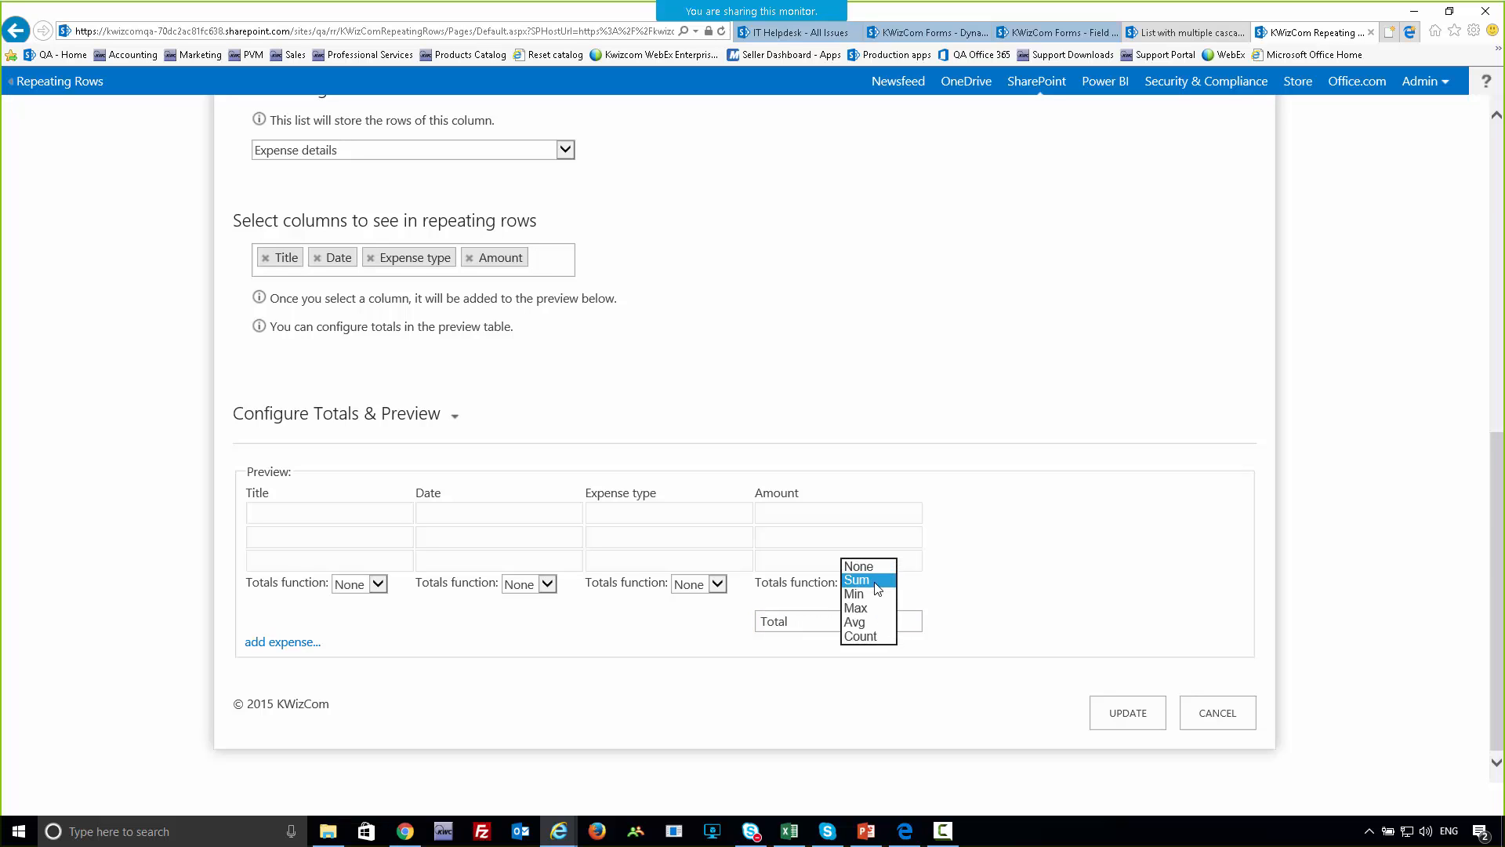
click(878, 580)
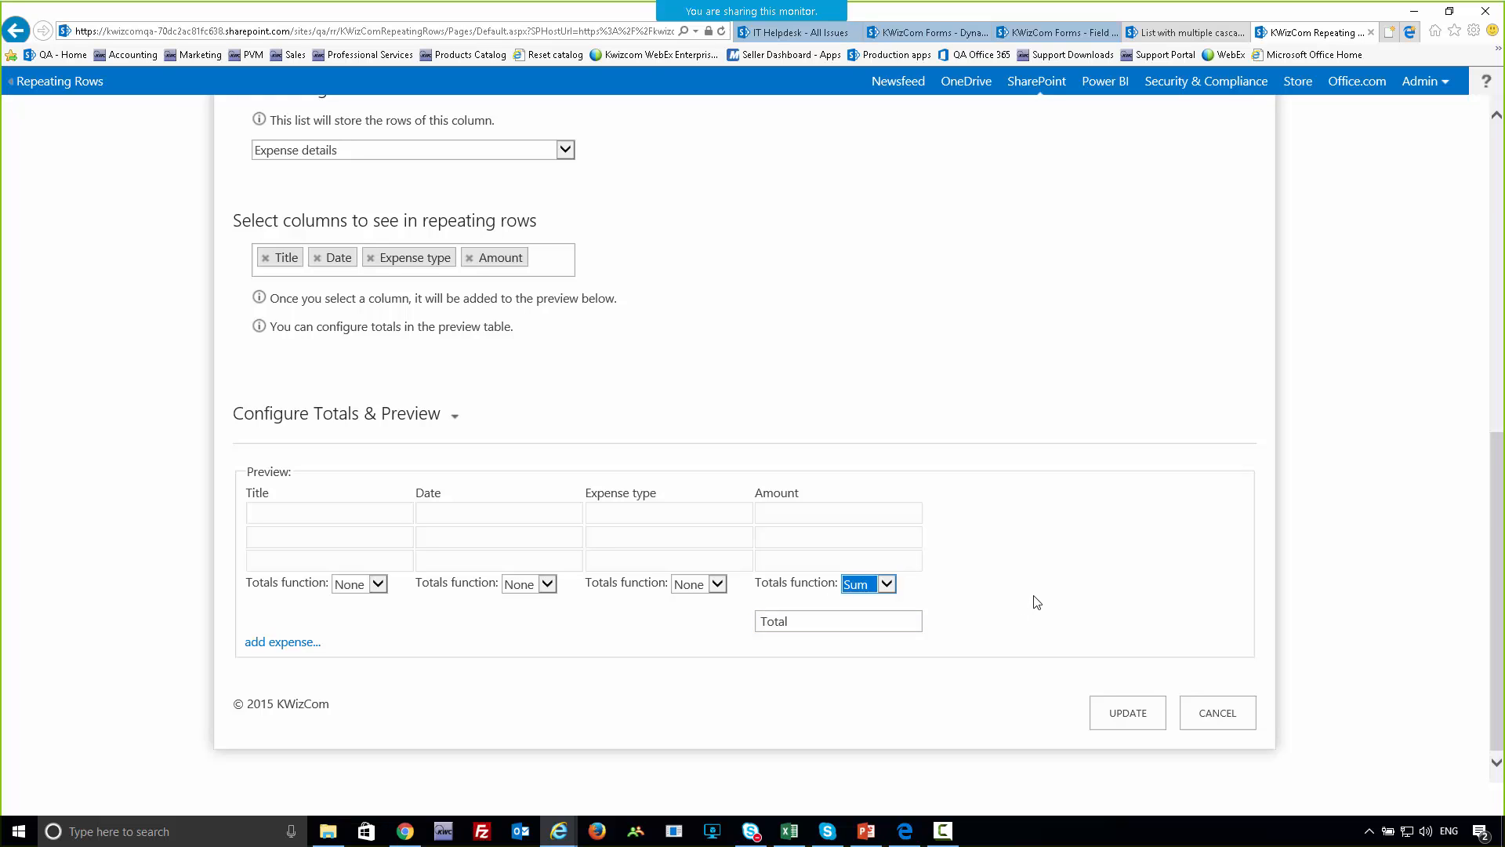
click(1211, 712)
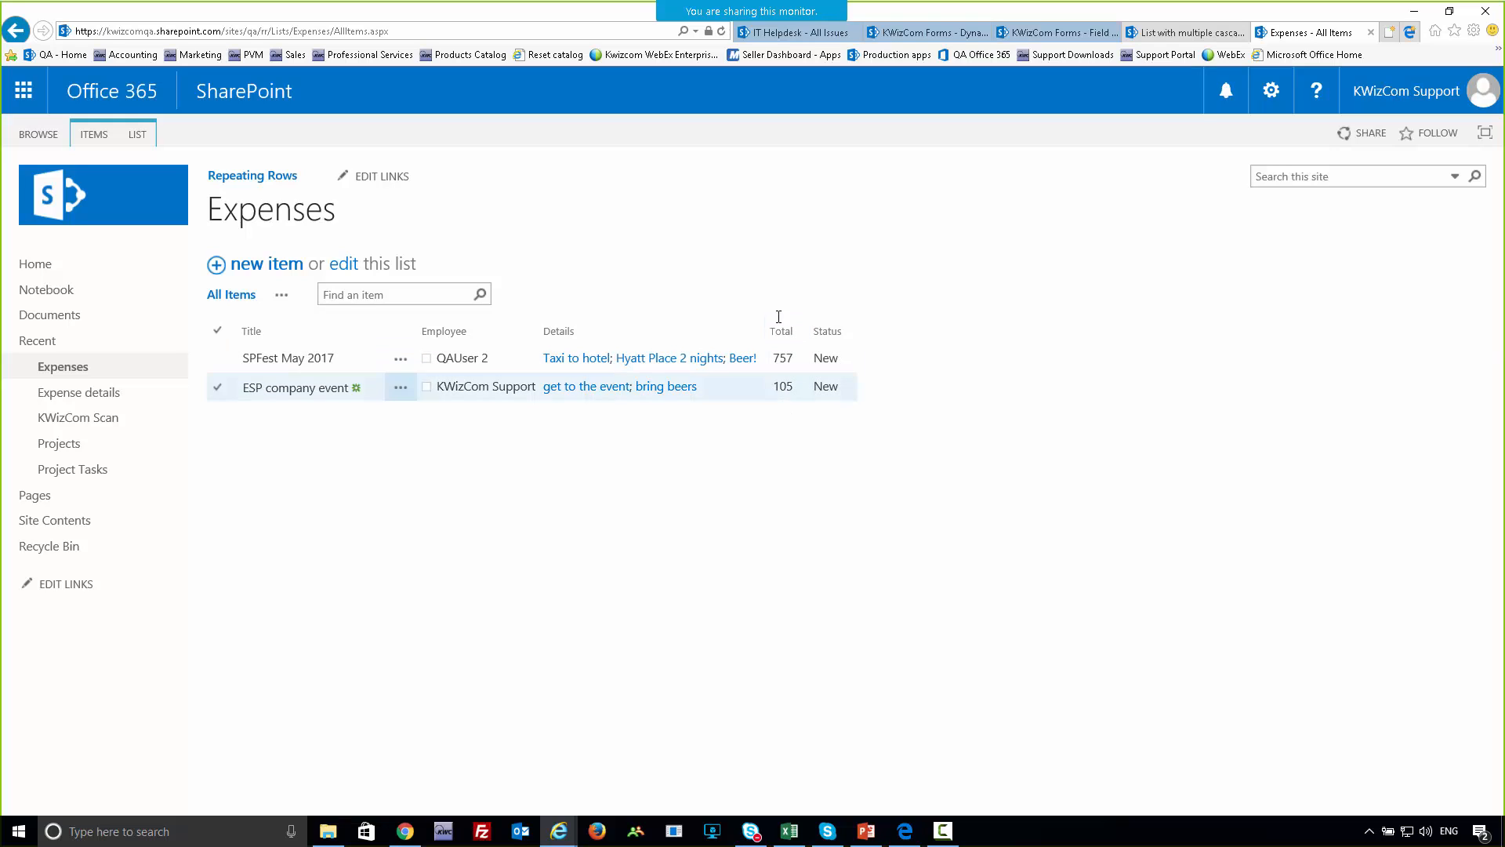
- Switch to the PowerPoint presentation, resume the slide show and advance to the KWizCom Field Groups/Tabs form layout slide
click(782, 389)
key(alt+Tab)
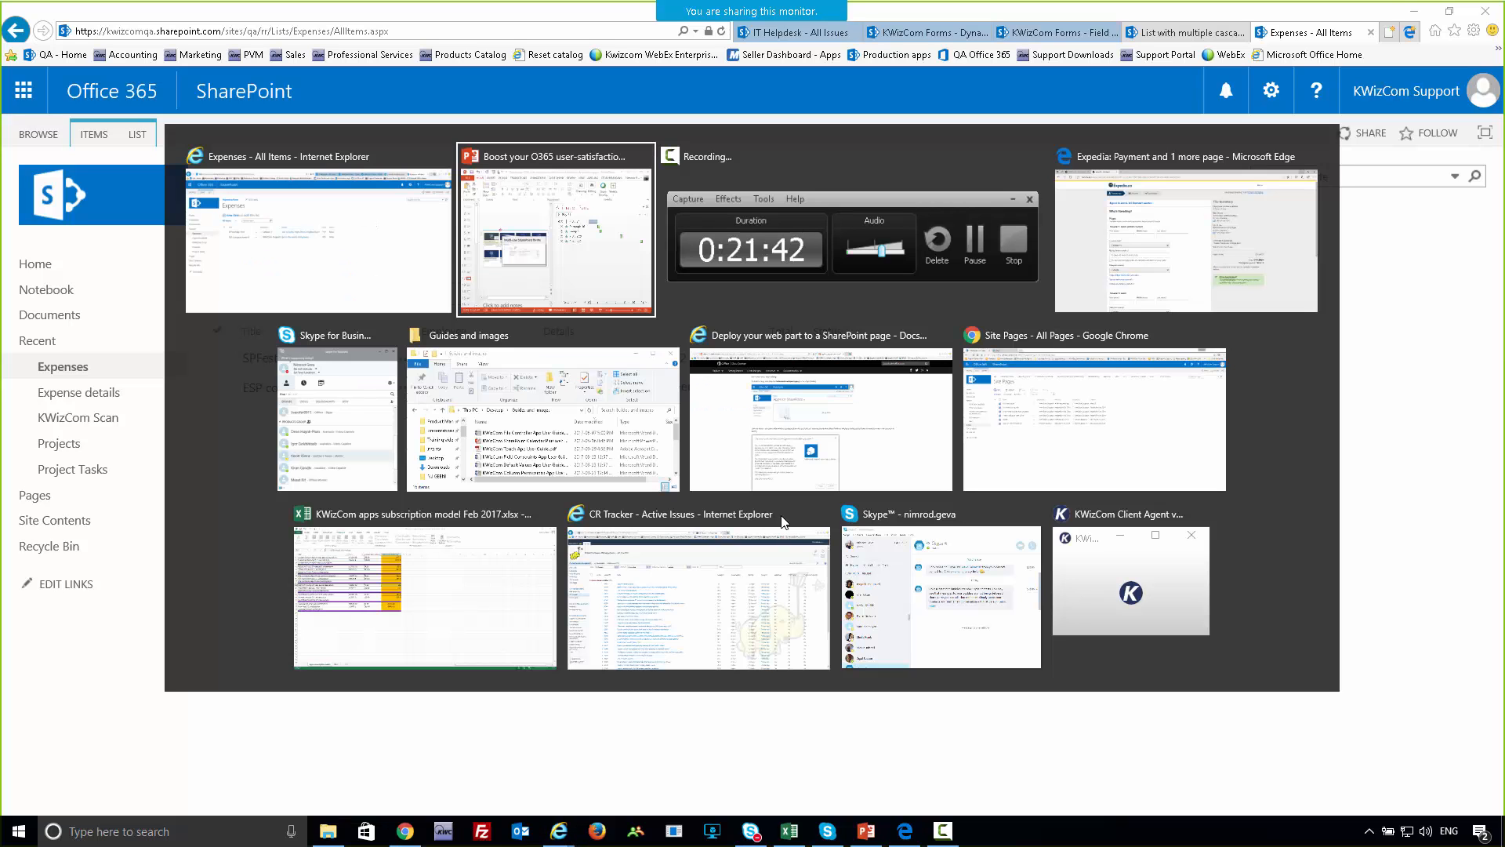
key(Escape)
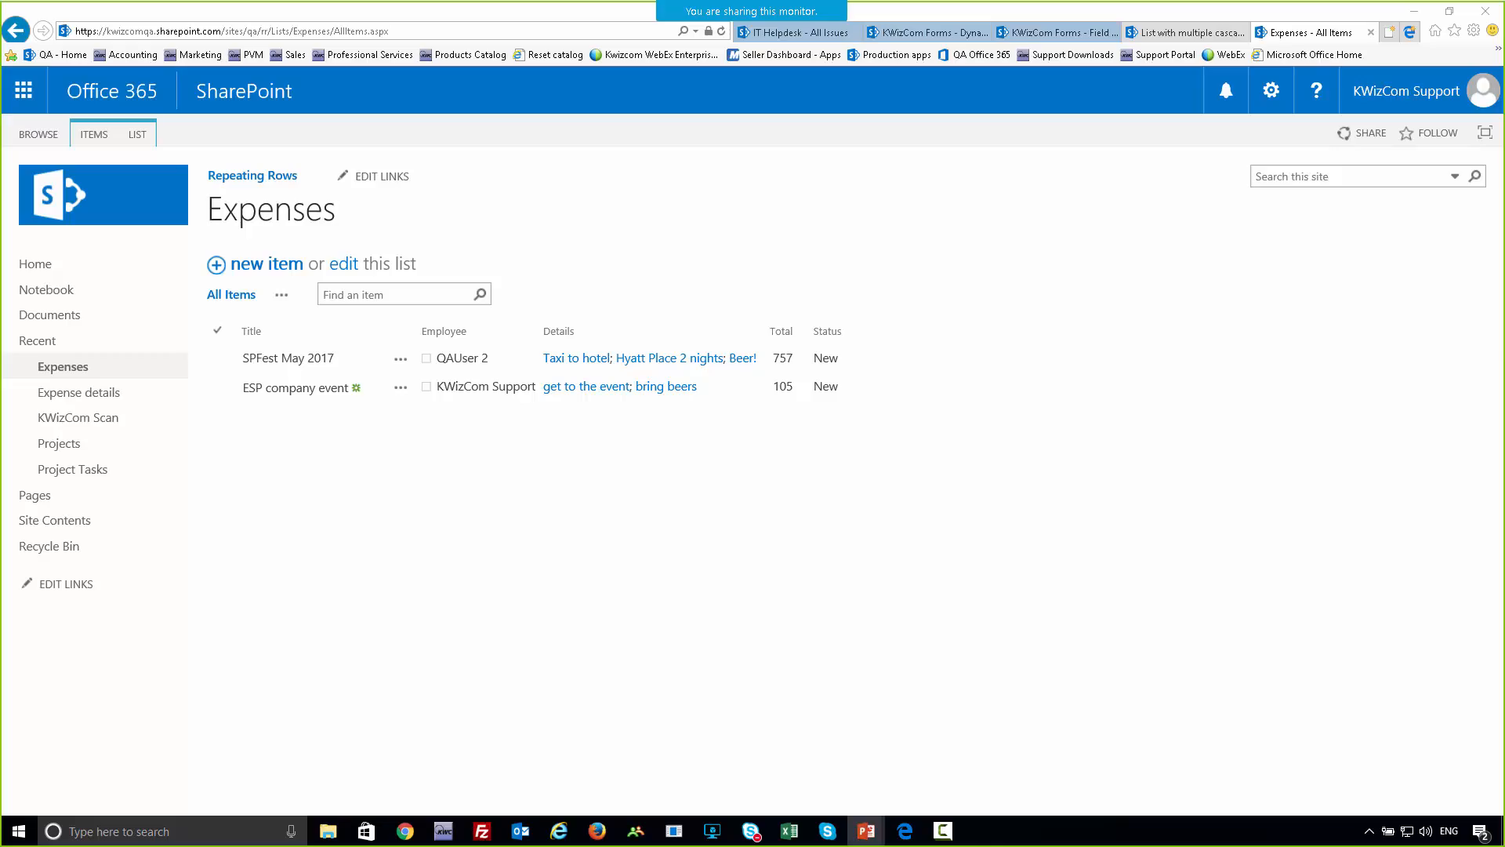
key(shift+F5)
click(877, 547)
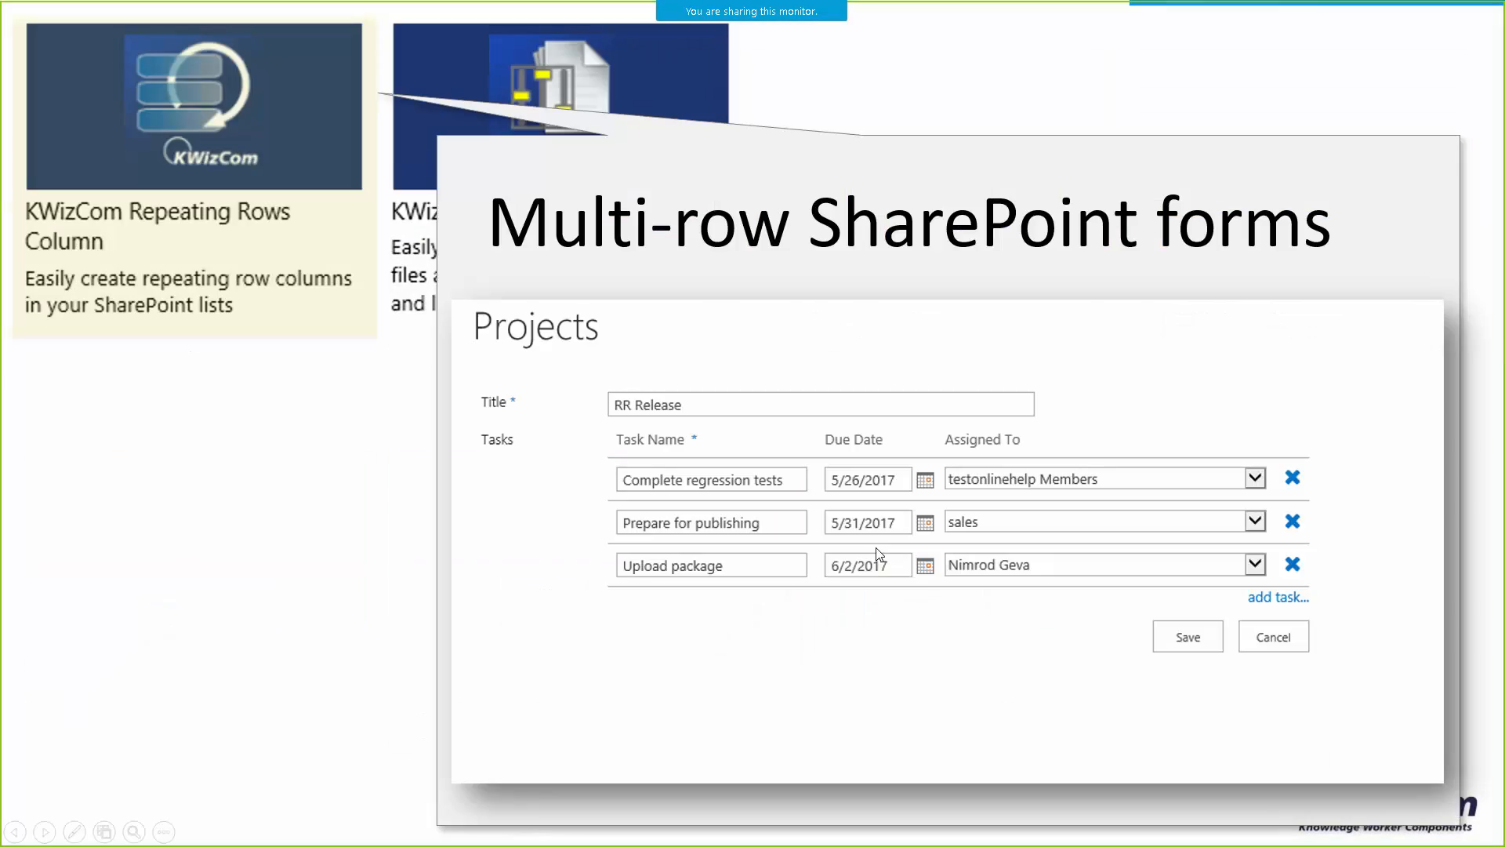
click(876, 548)
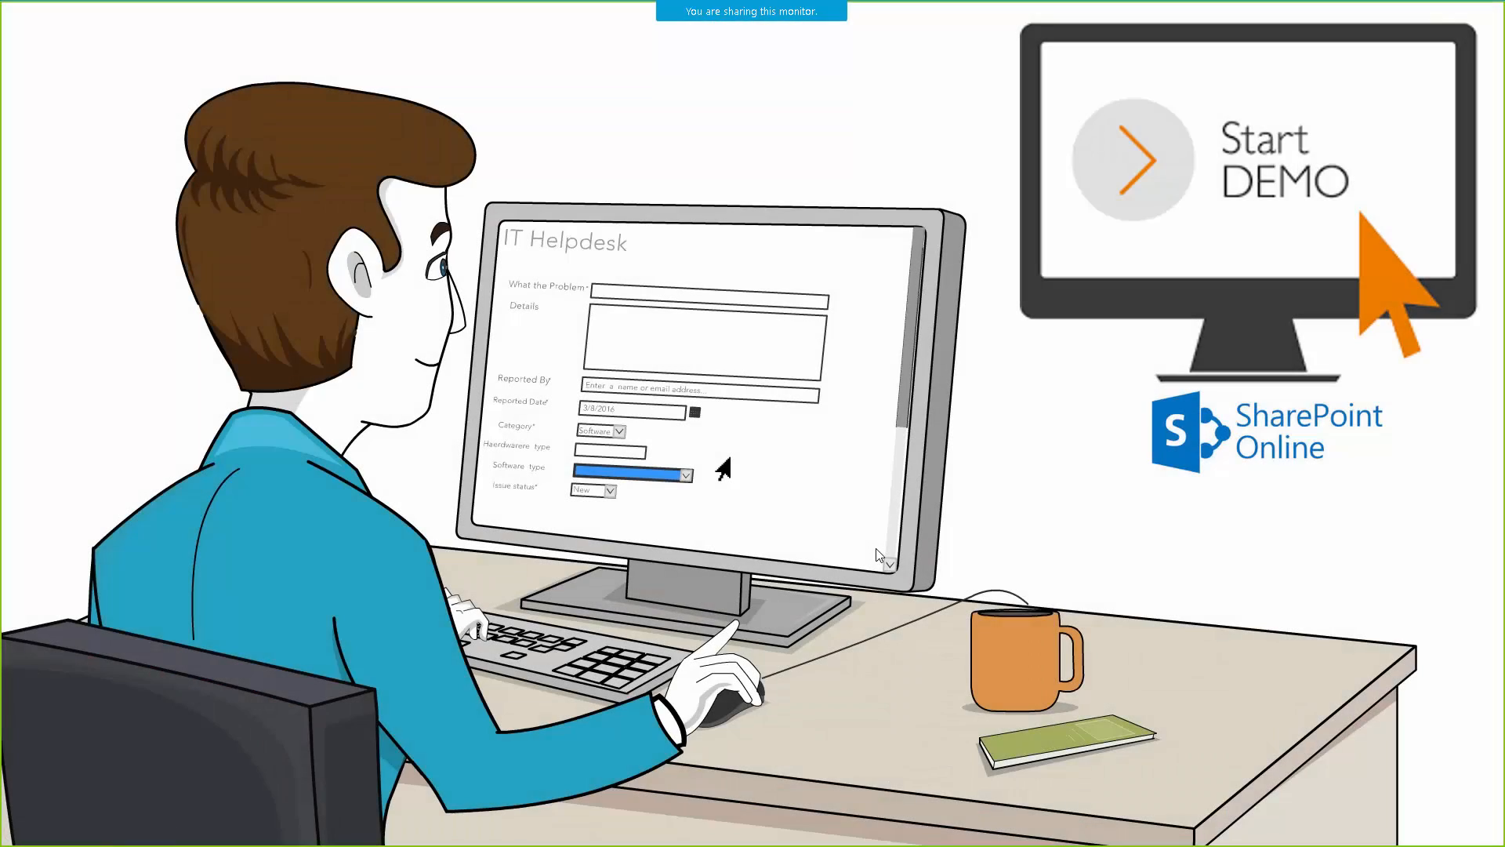
click(876, 547)
click(878, 548)
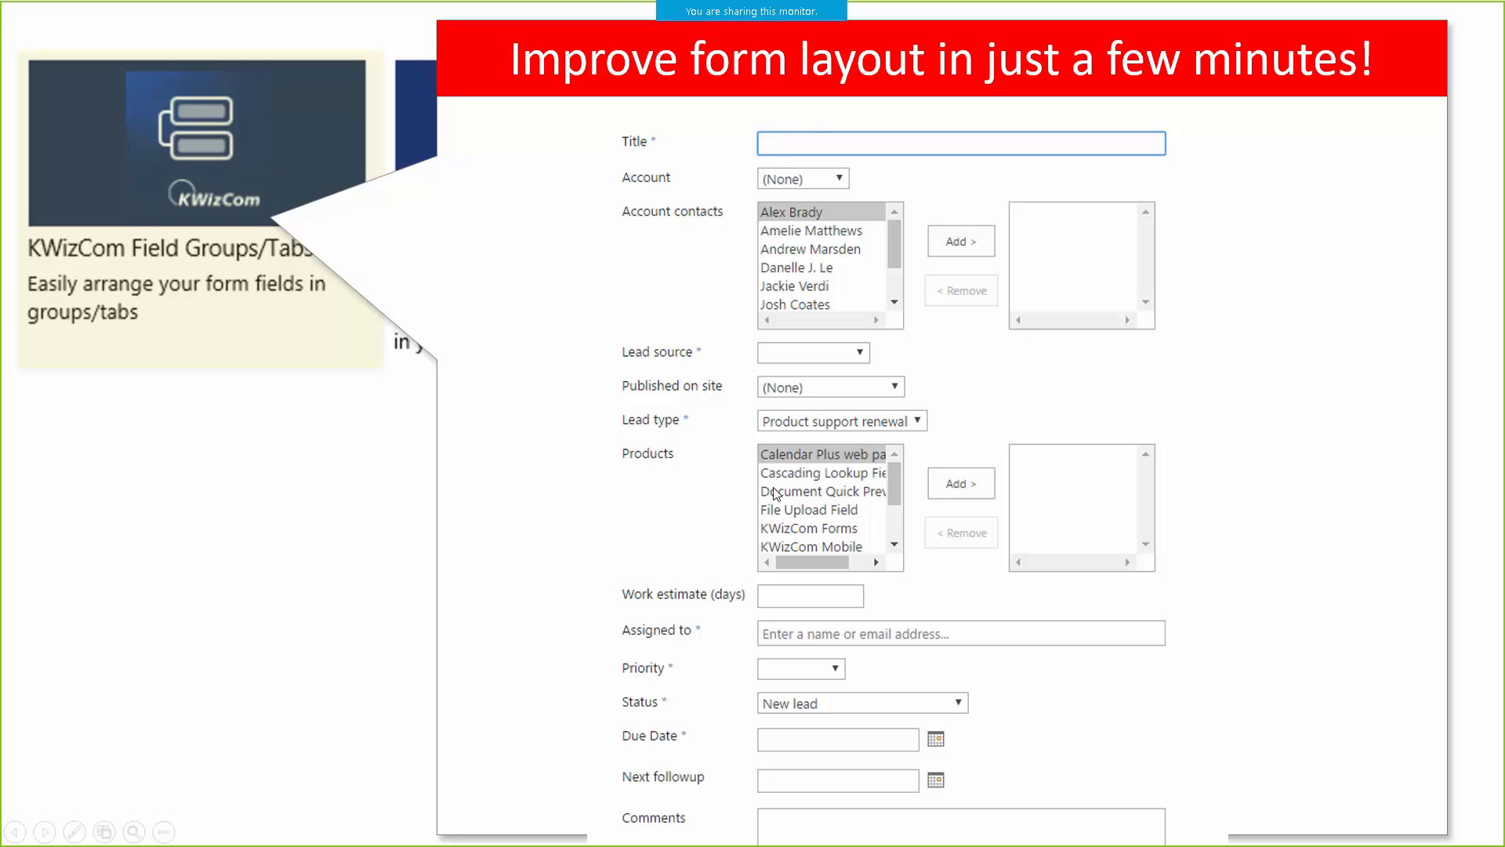
- Advance the slide show through the tabbed form layout examples to the demo slide and end the show
click(816, 468)
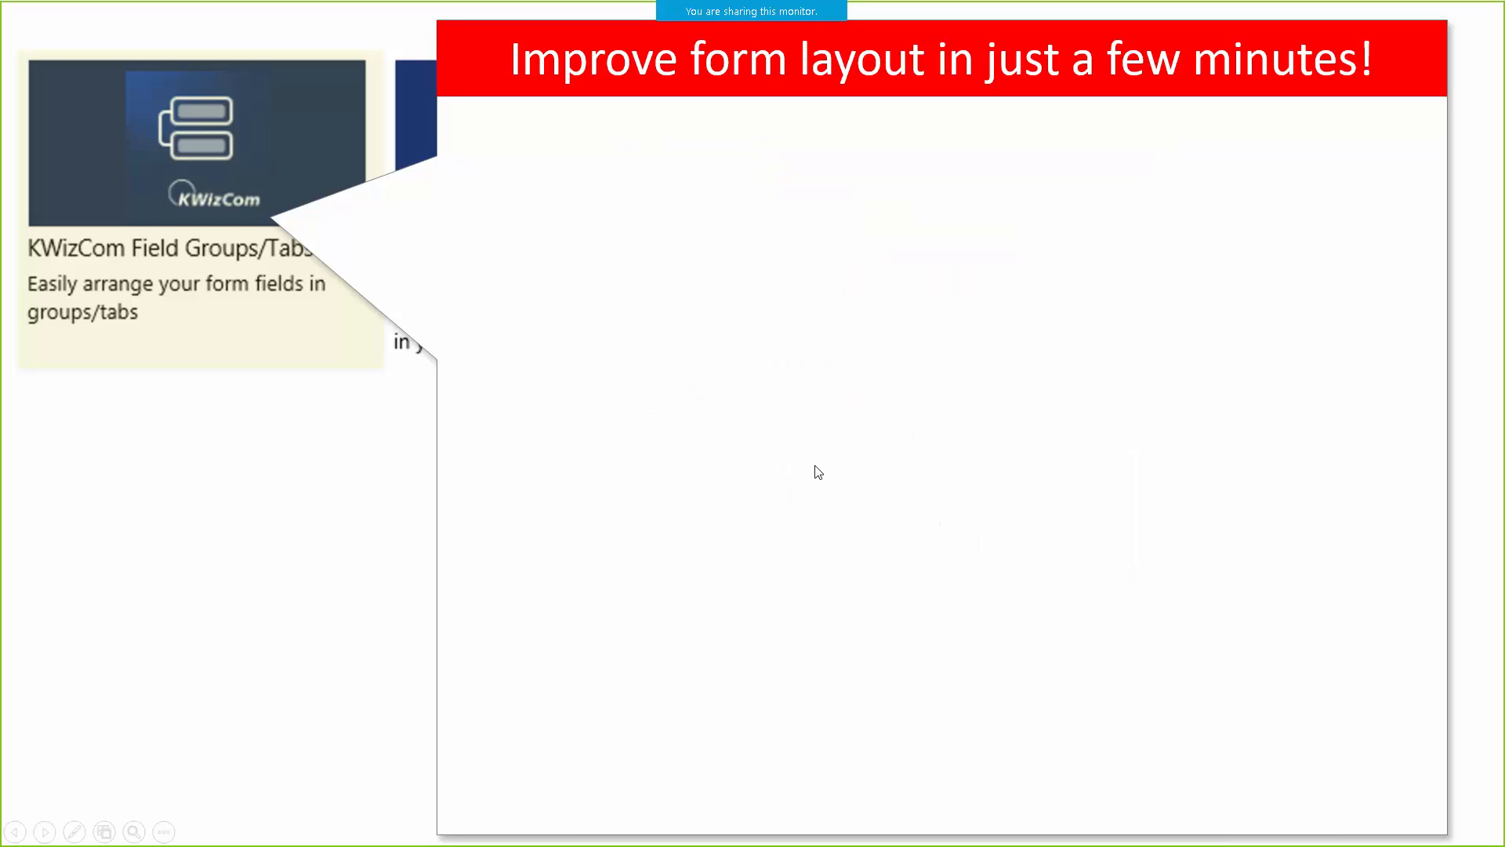
click(816, 466)
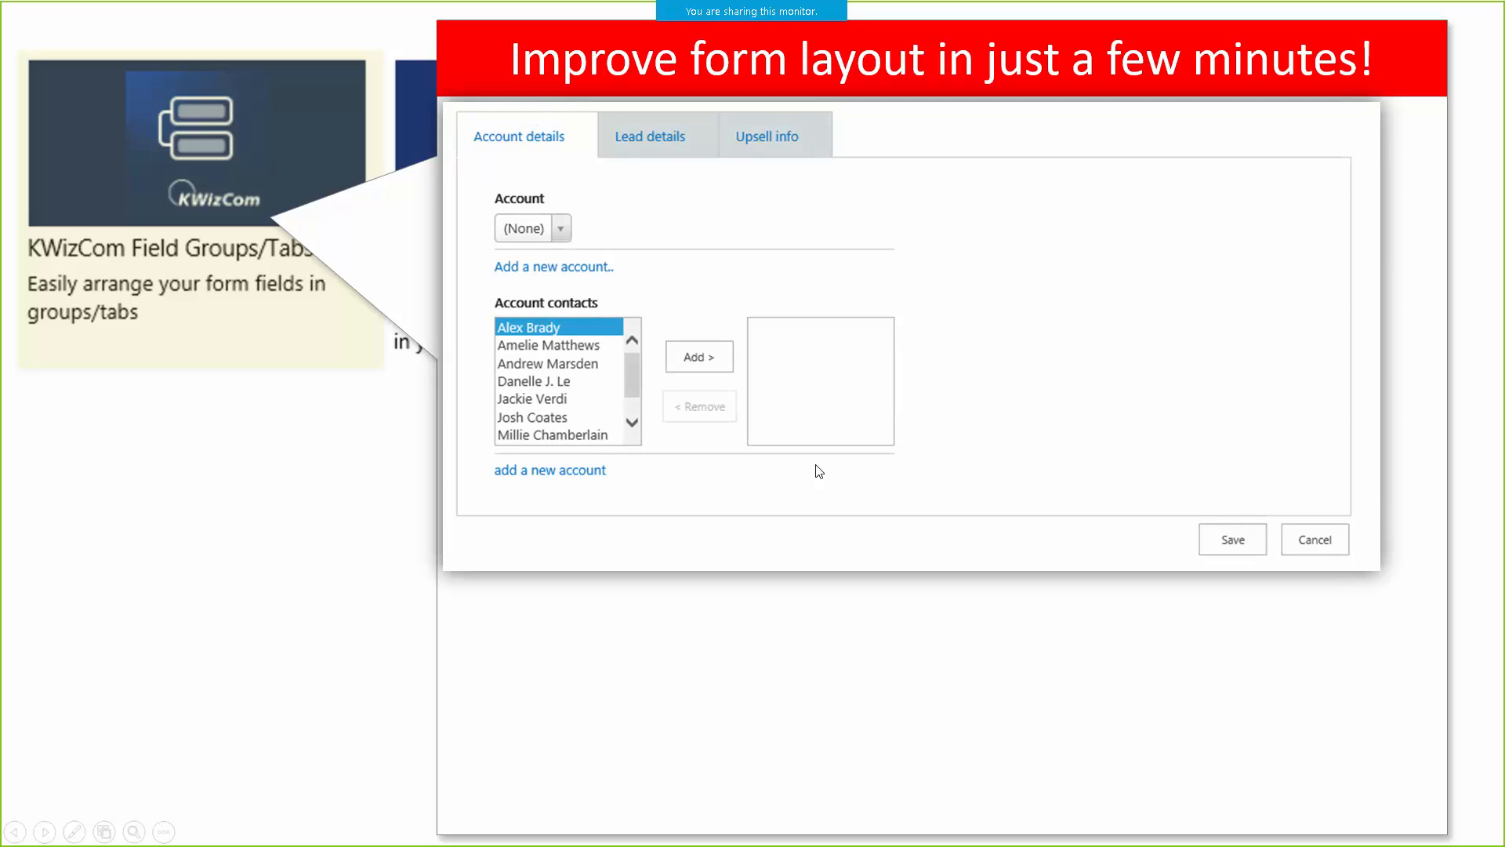
click(820, 471)
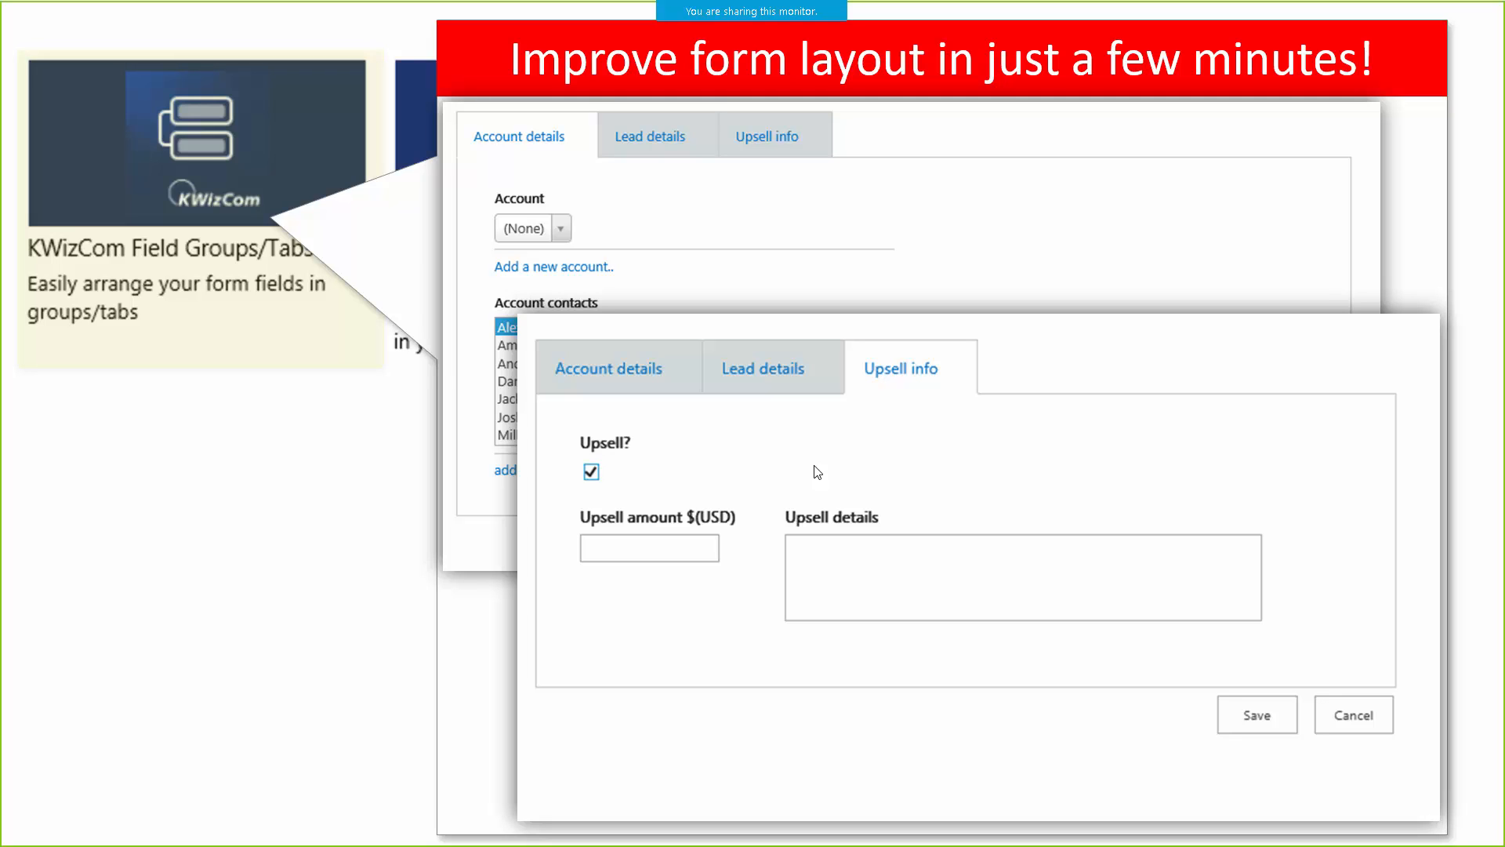
click(675, 426)
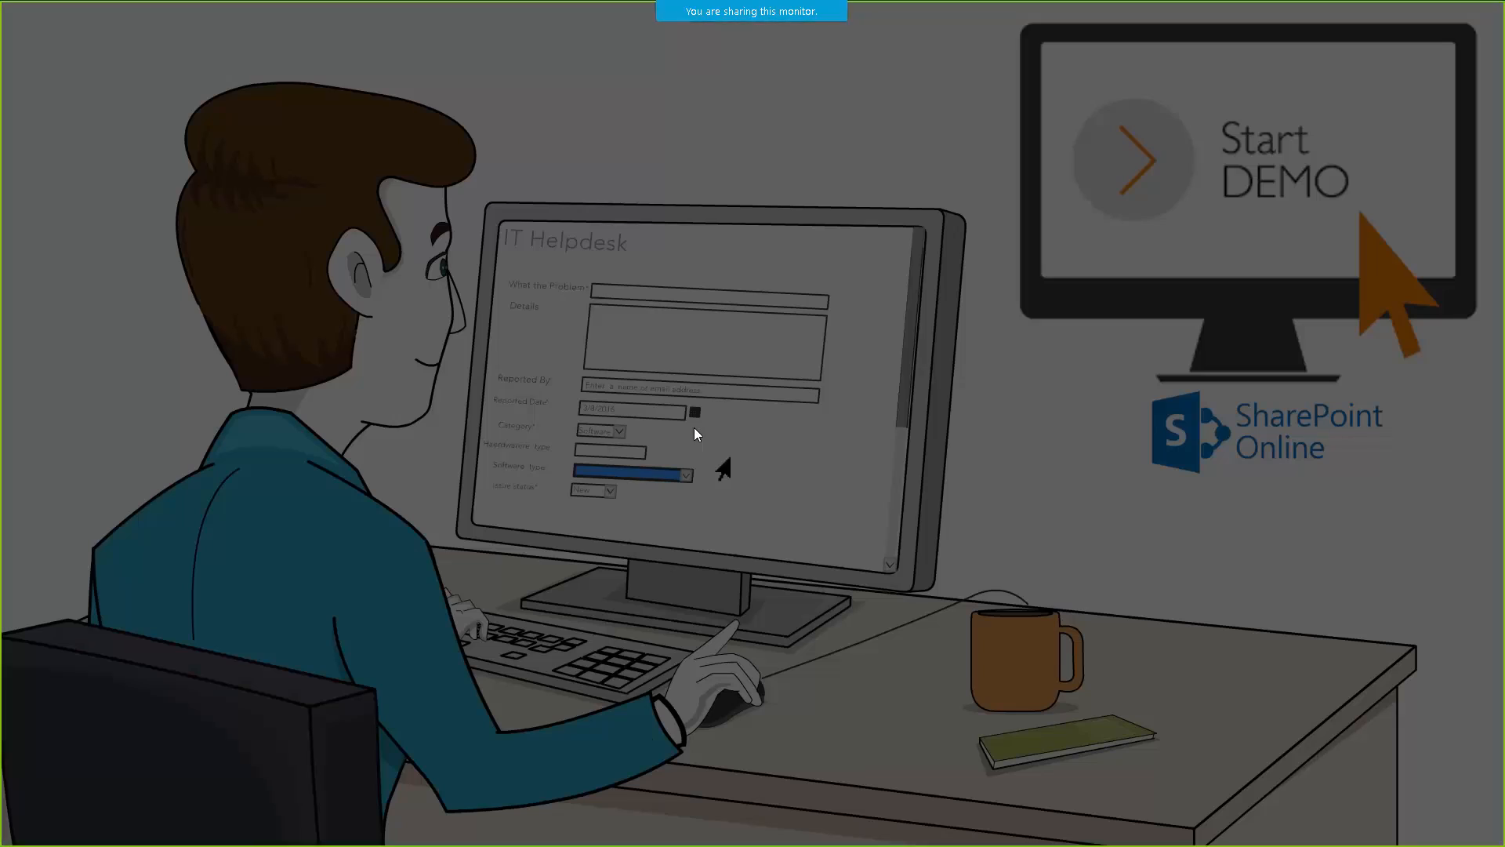
key(Escape)
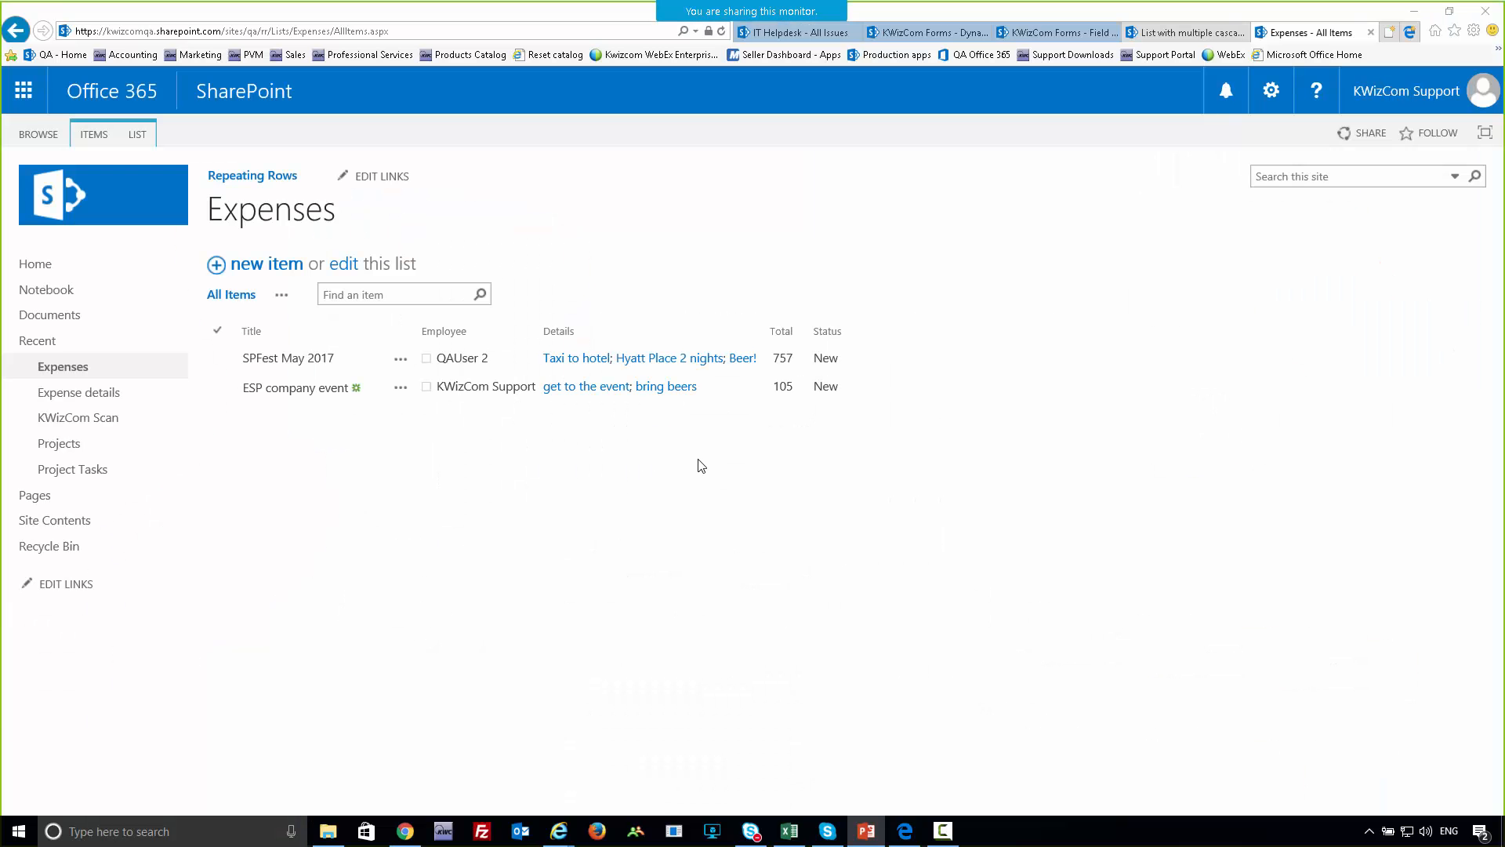
- Switch to the IT Helpdesk list in the browser and open a new item form to examine its default layout
click(794, 34)
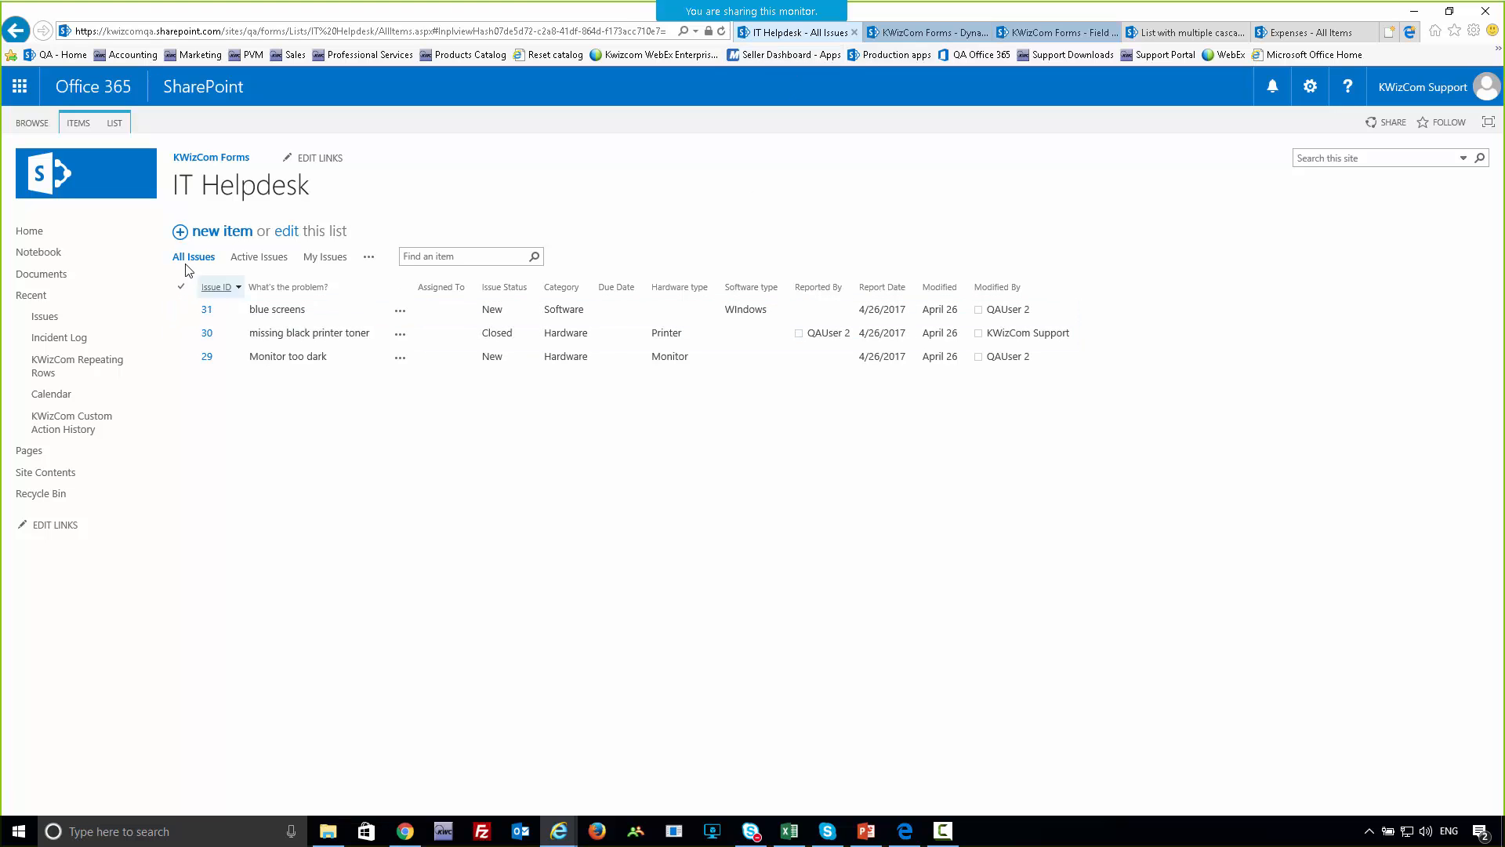
click(209, 238)
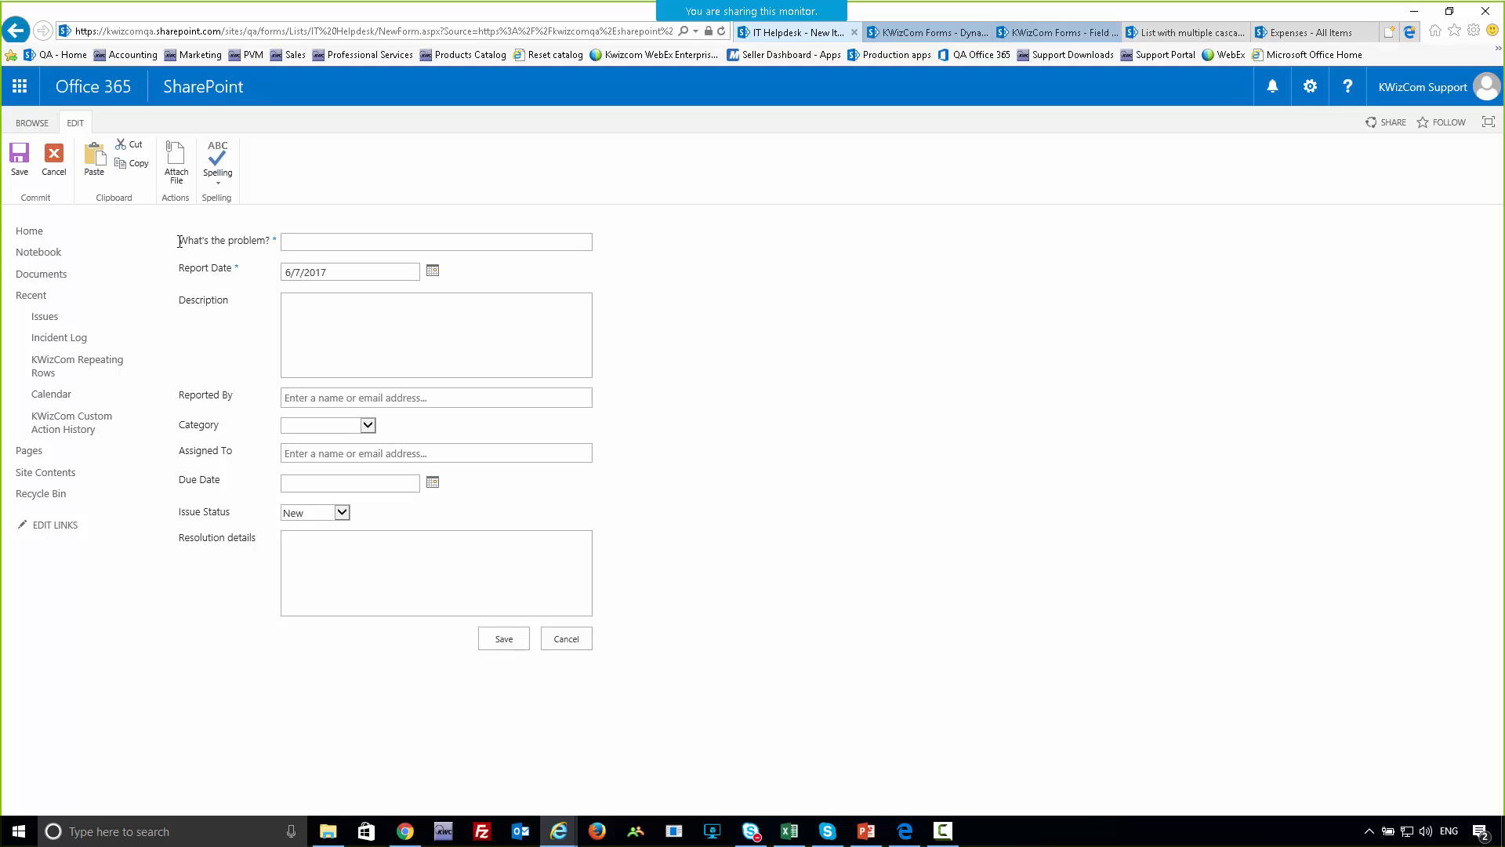
drag(179, 241, 289, 242)
click(329, 243)
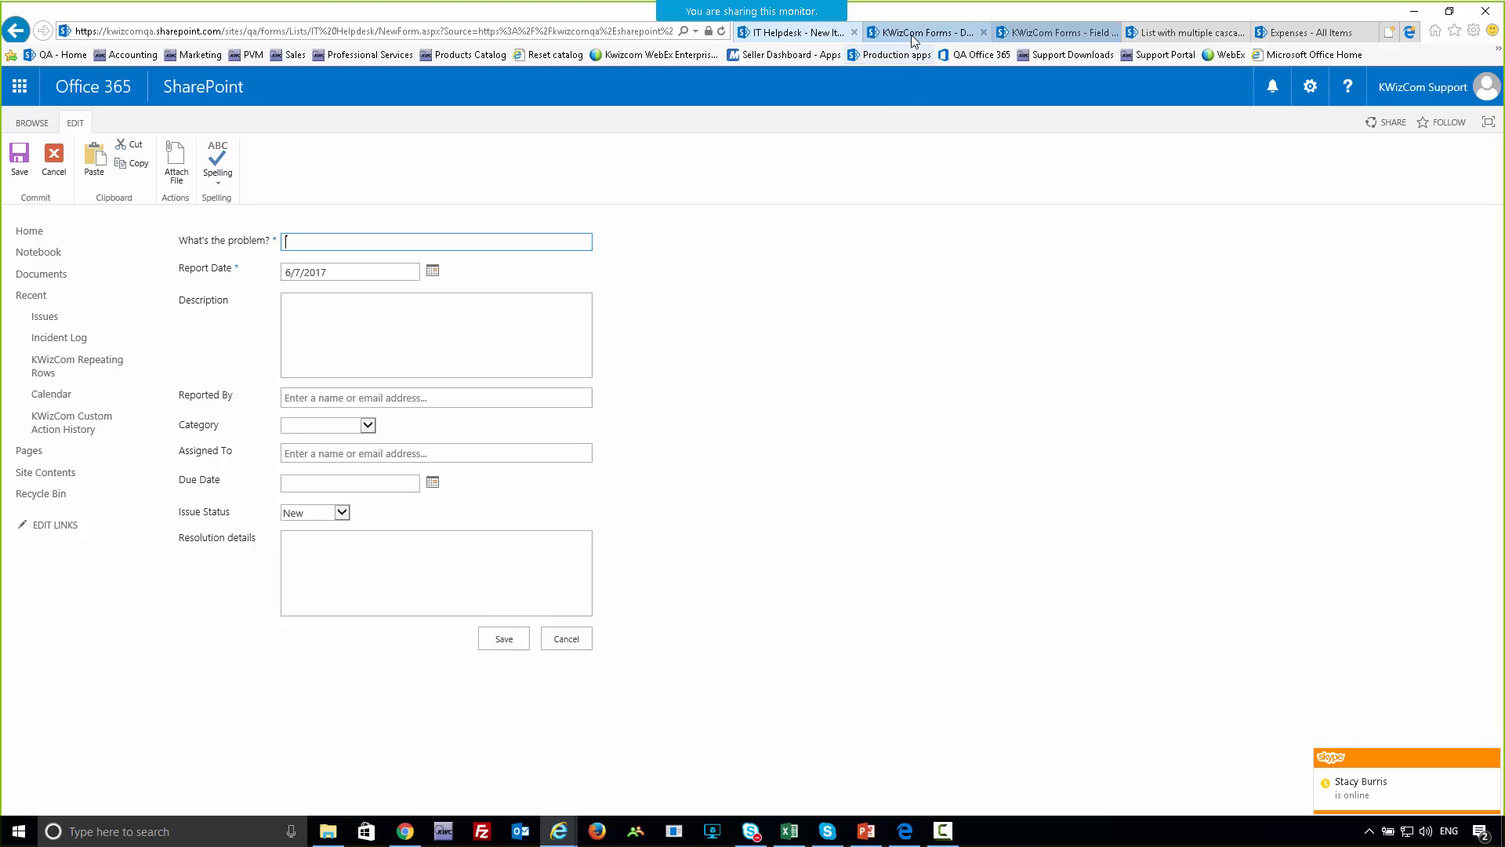
- In the IT Helpdesk Field Groups settings, place field captions above the field and set the default number of fields per row to 2
click(1048, 35)
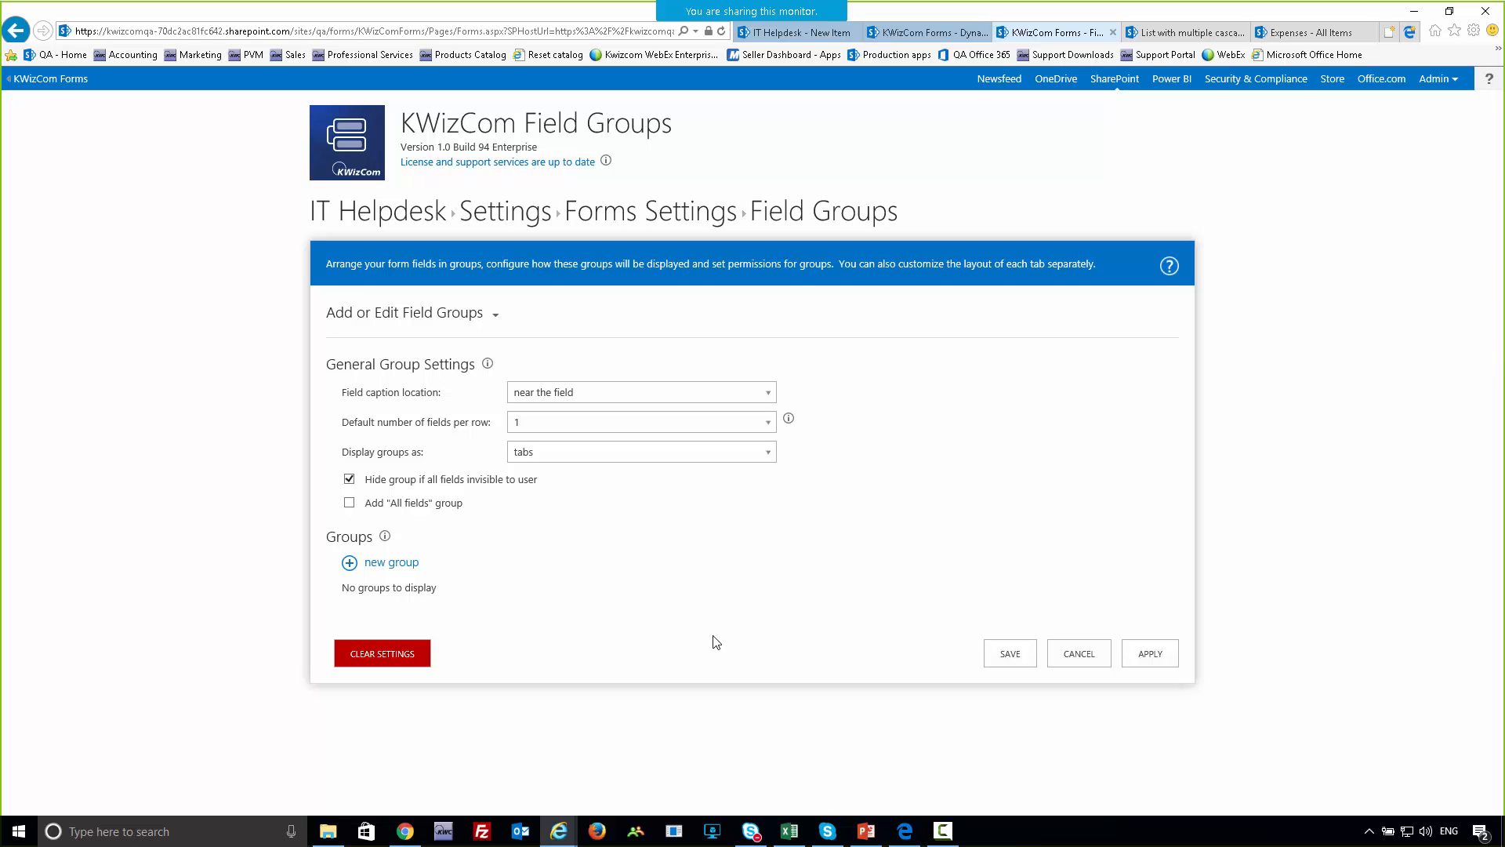
click(769, 397)
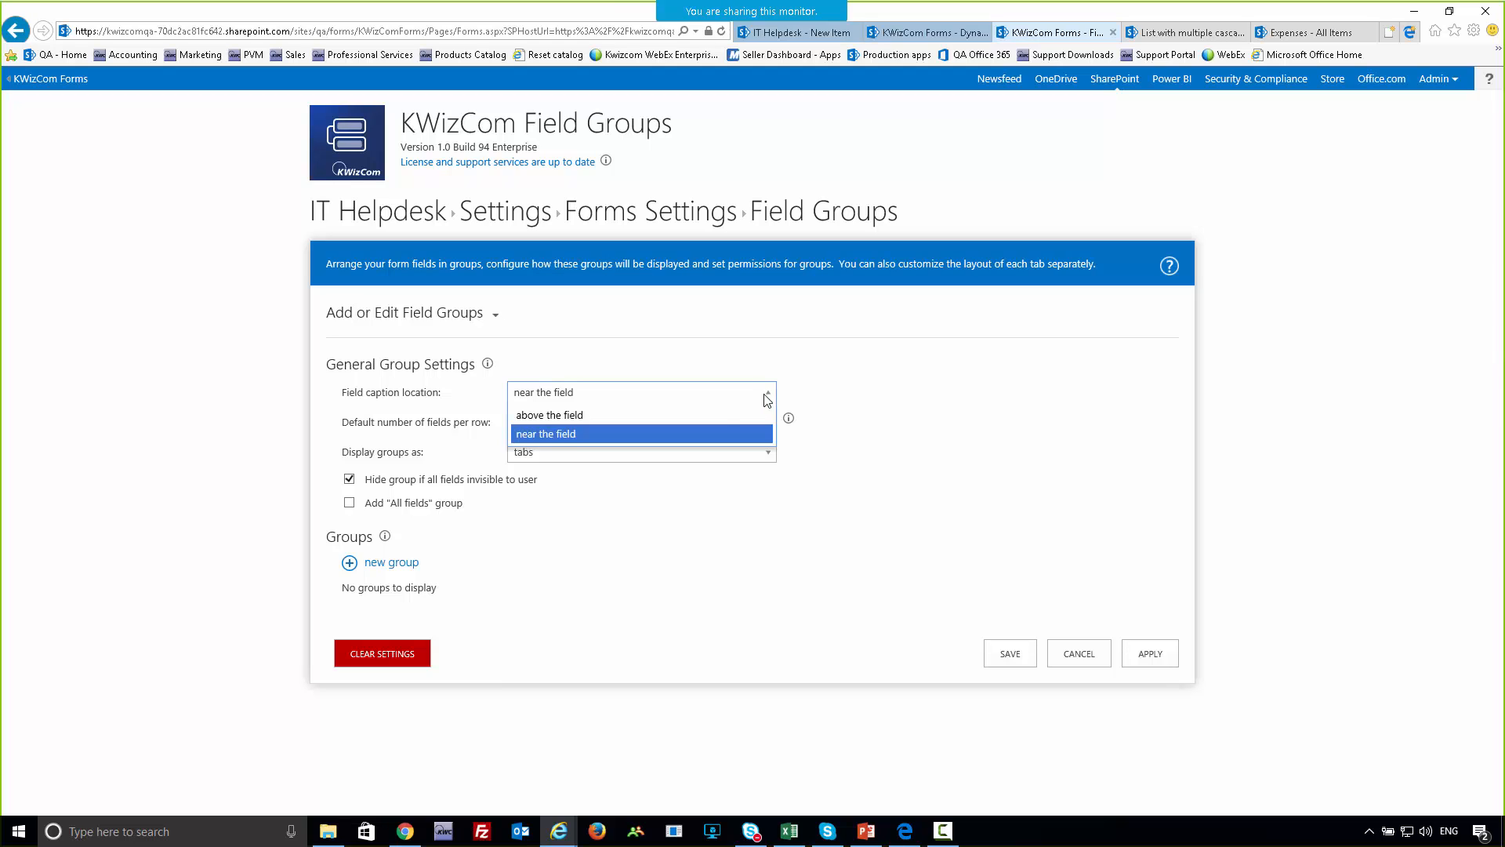
click(657, 421)
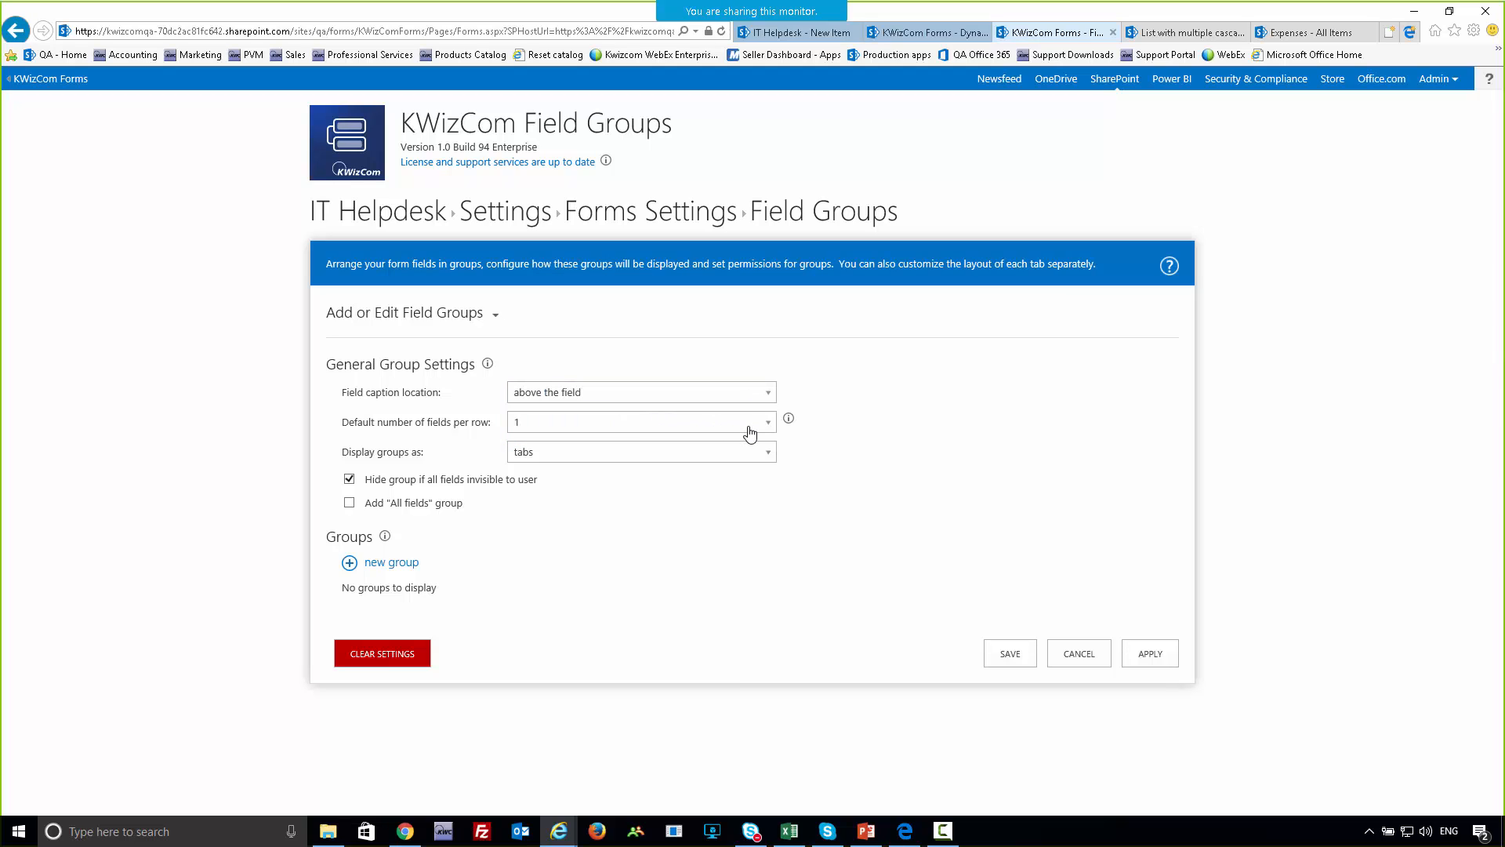
click(767, 425)
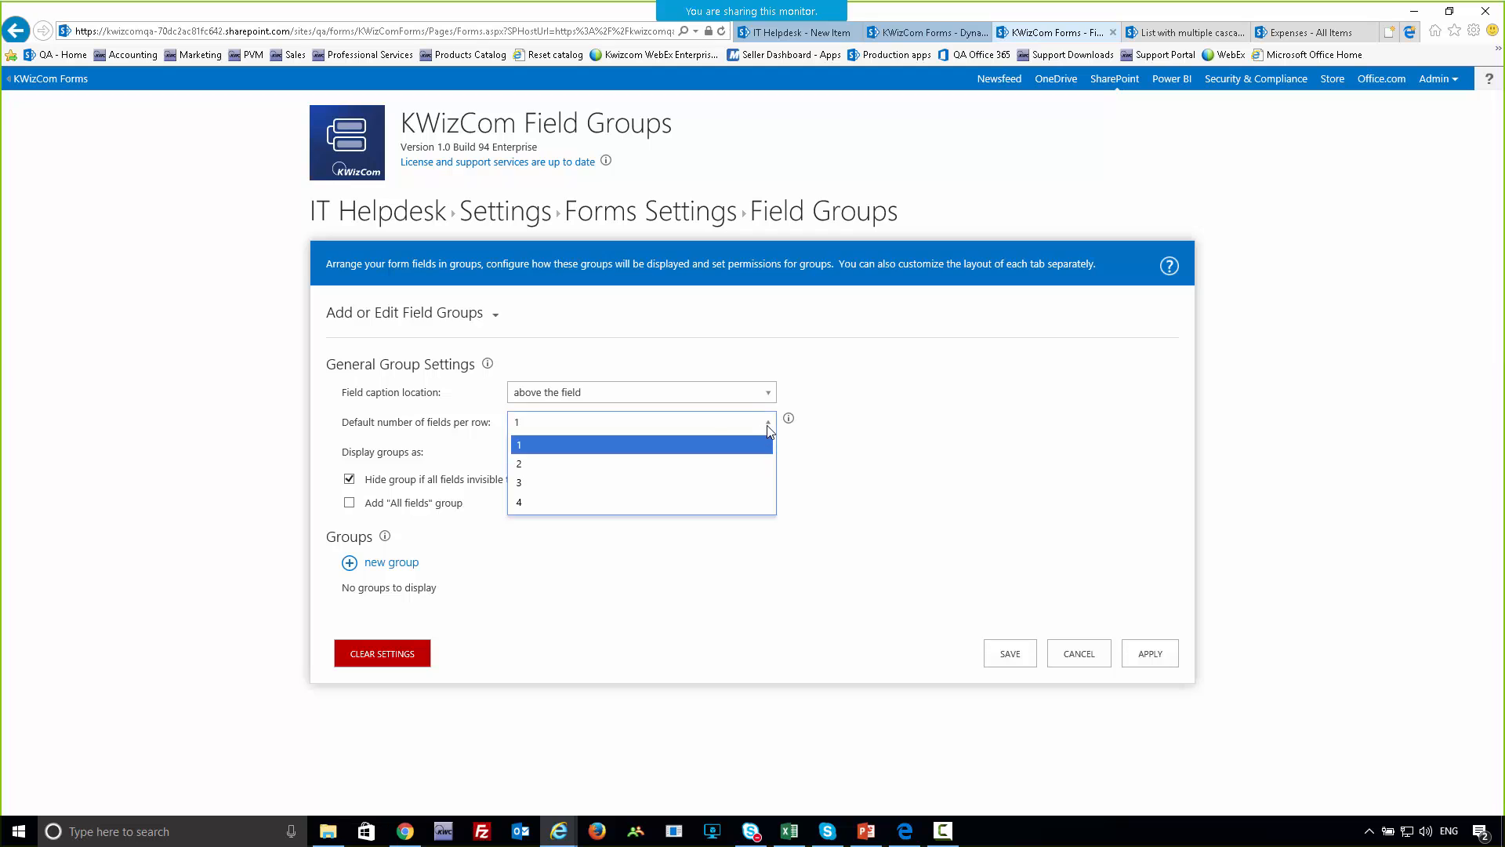
click(541, 464)
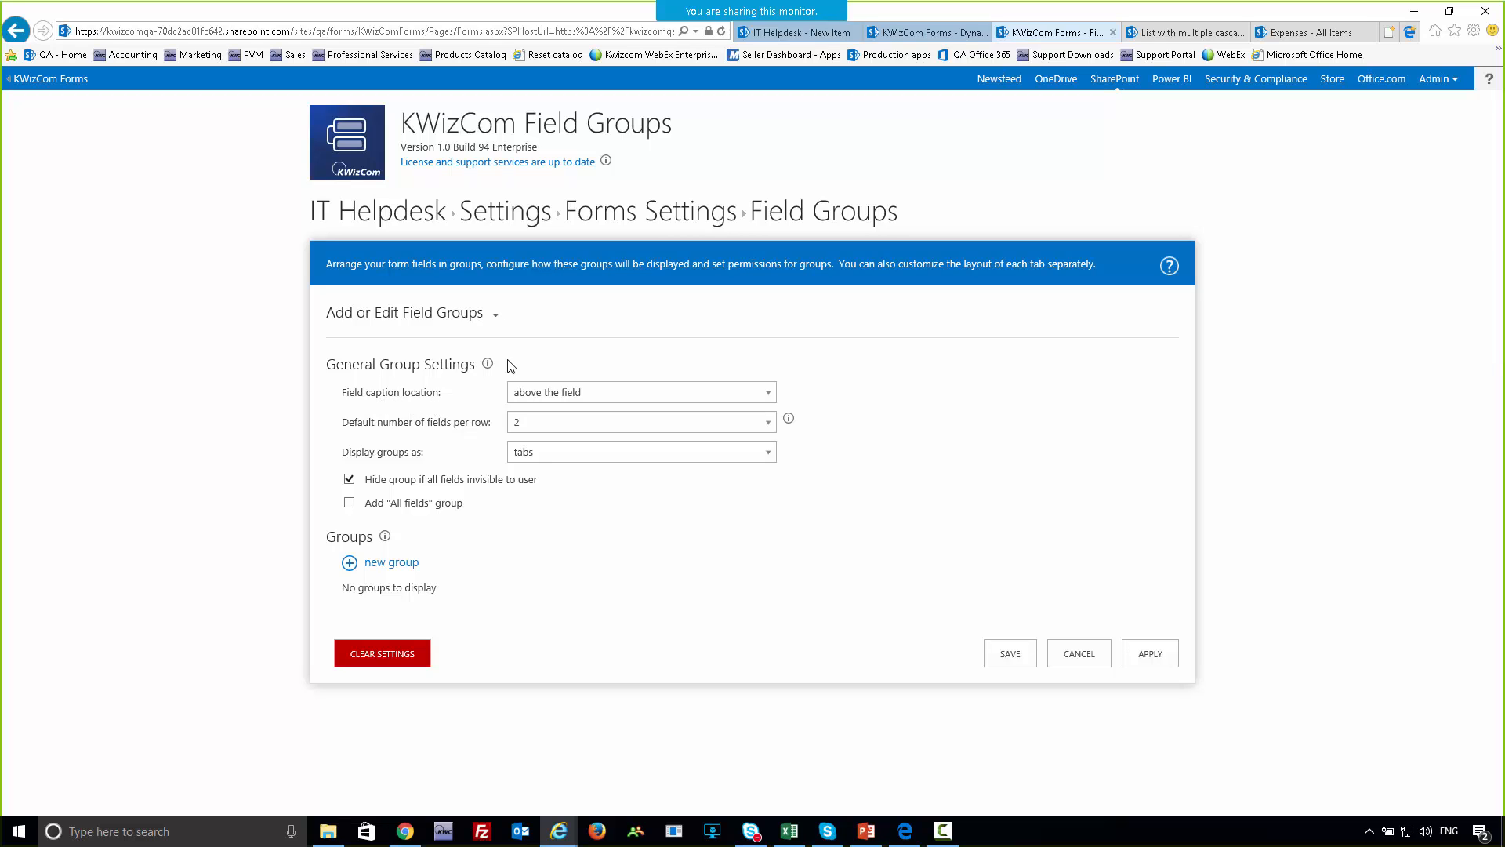
- Check the current caption placement in the IT Helpdesk new item form and return to the Field Groups settings
click(794, 35)
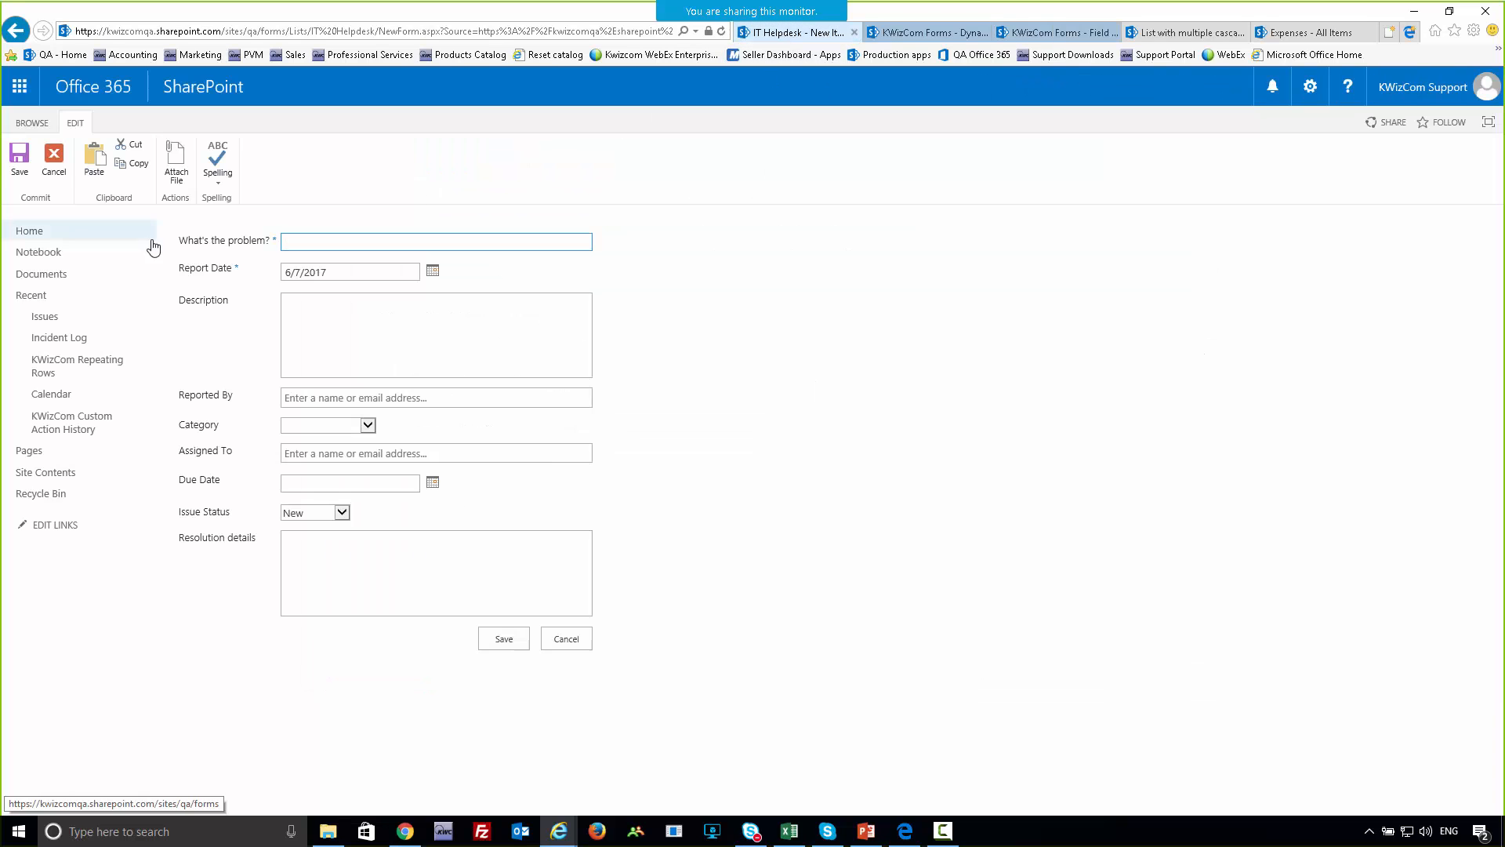
drag(170, 239, 229, 242)
click(230, 242)
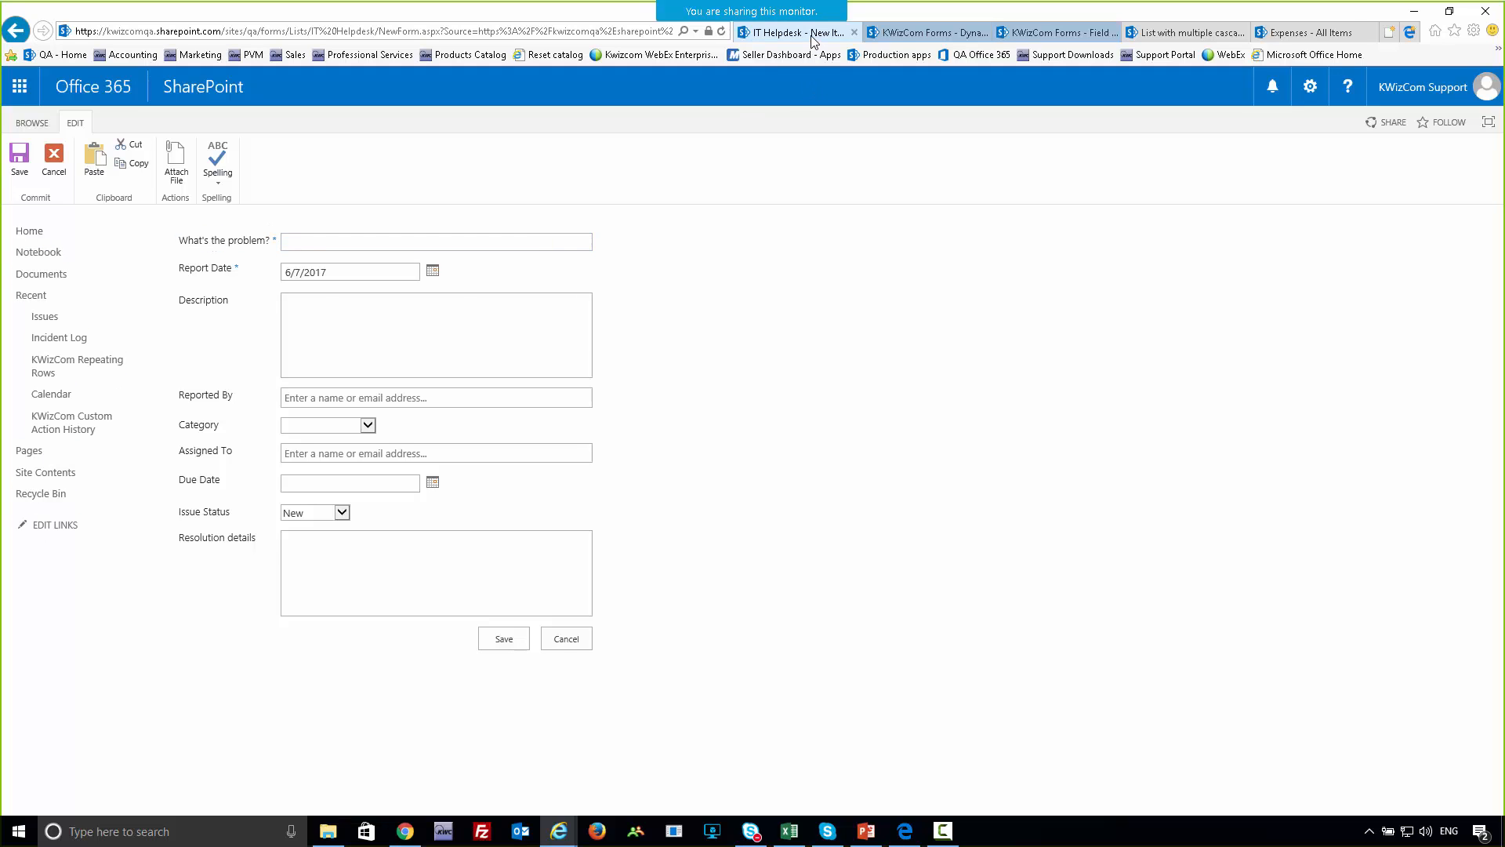
click(896, 34)
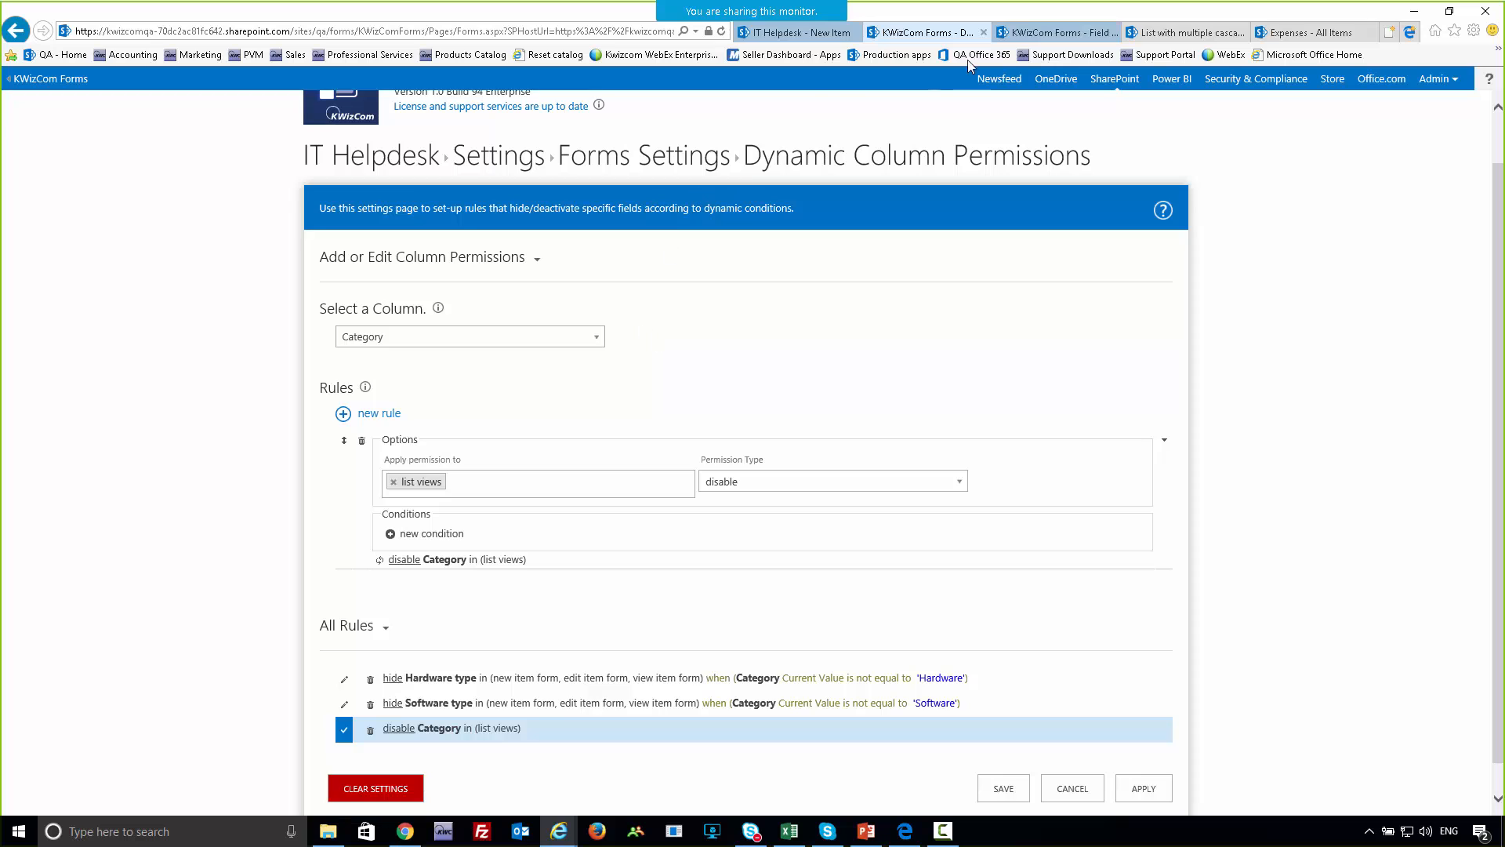
click(1054, 33)
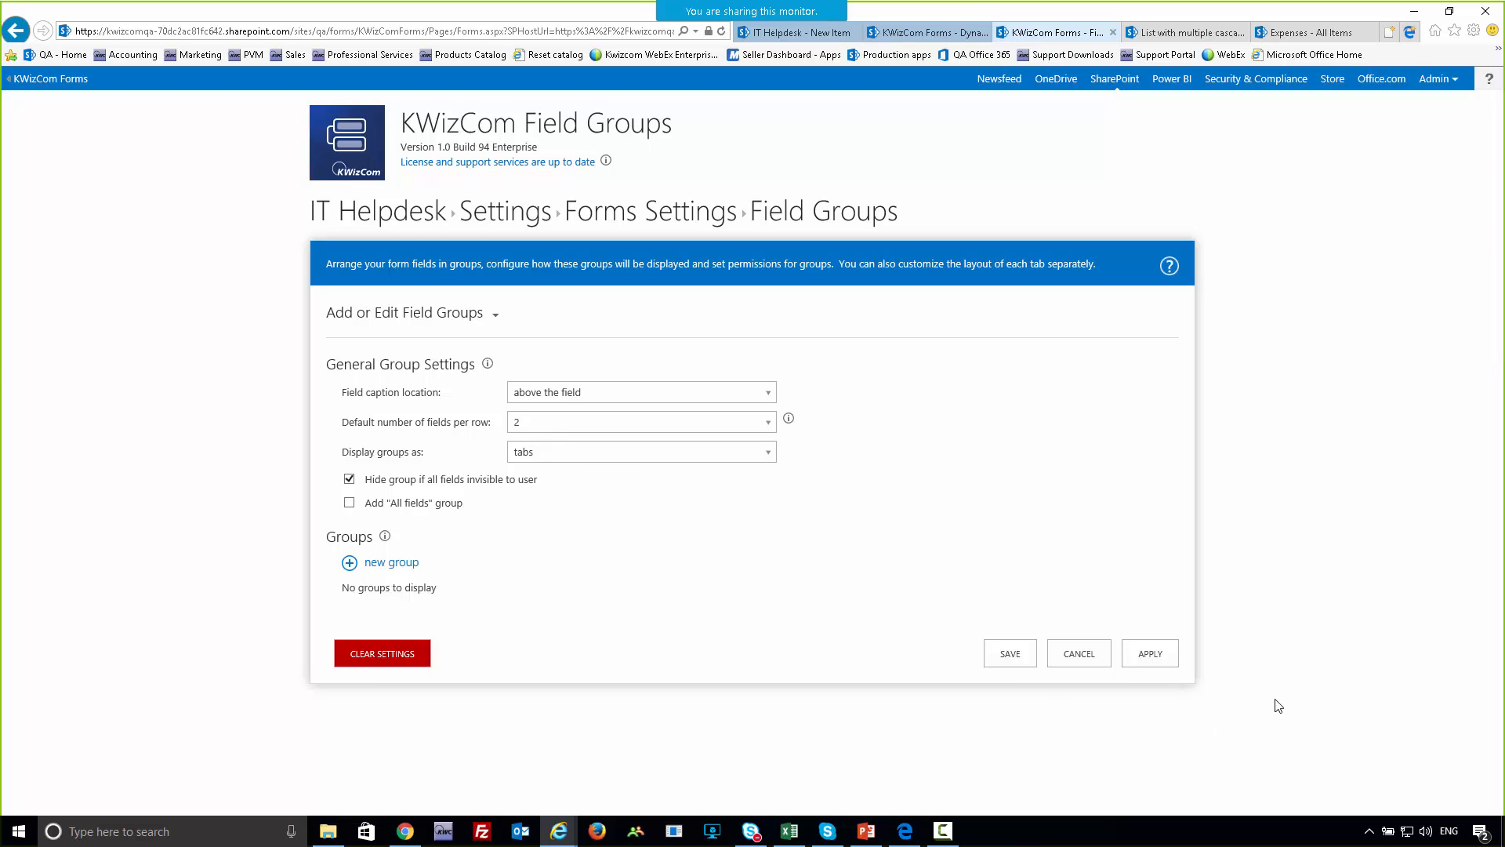
- Apply the field group settings and reload the IT Helpdesk new item form to examine its caption and column layout
click(1137, 652)
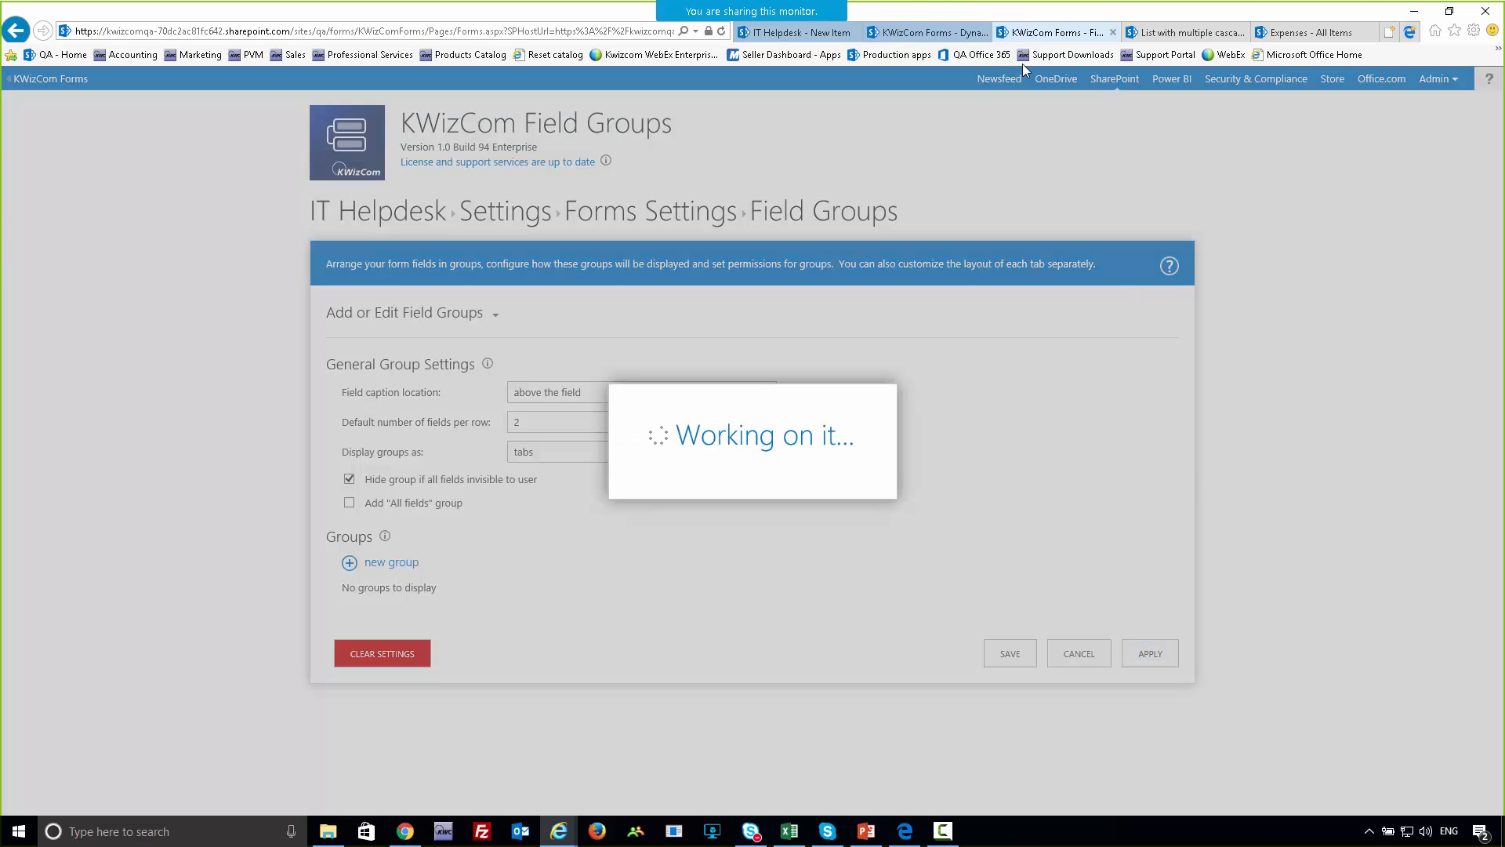
click(810, 34)
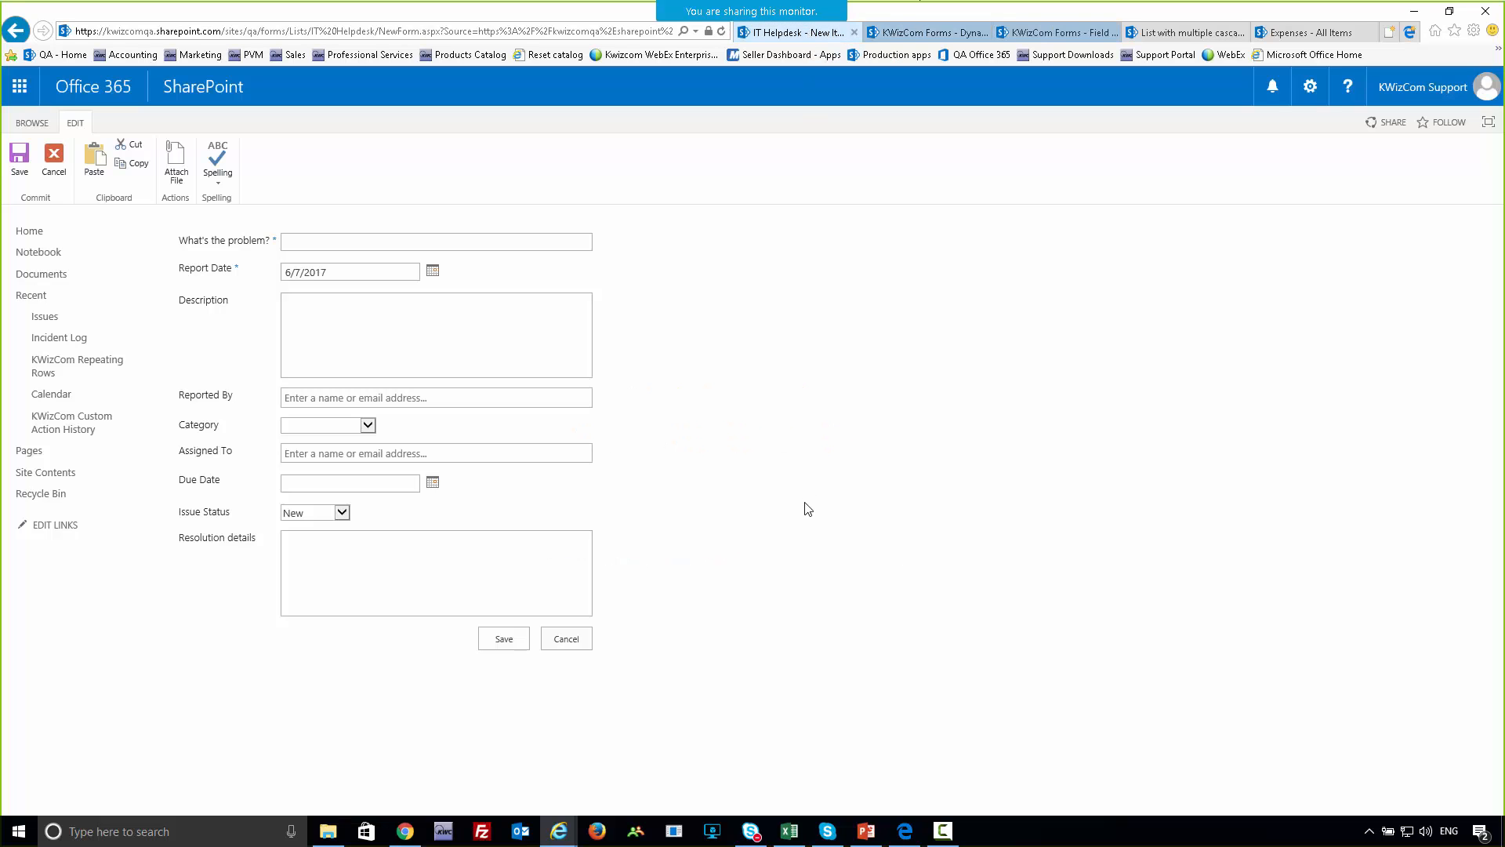
key(F5)
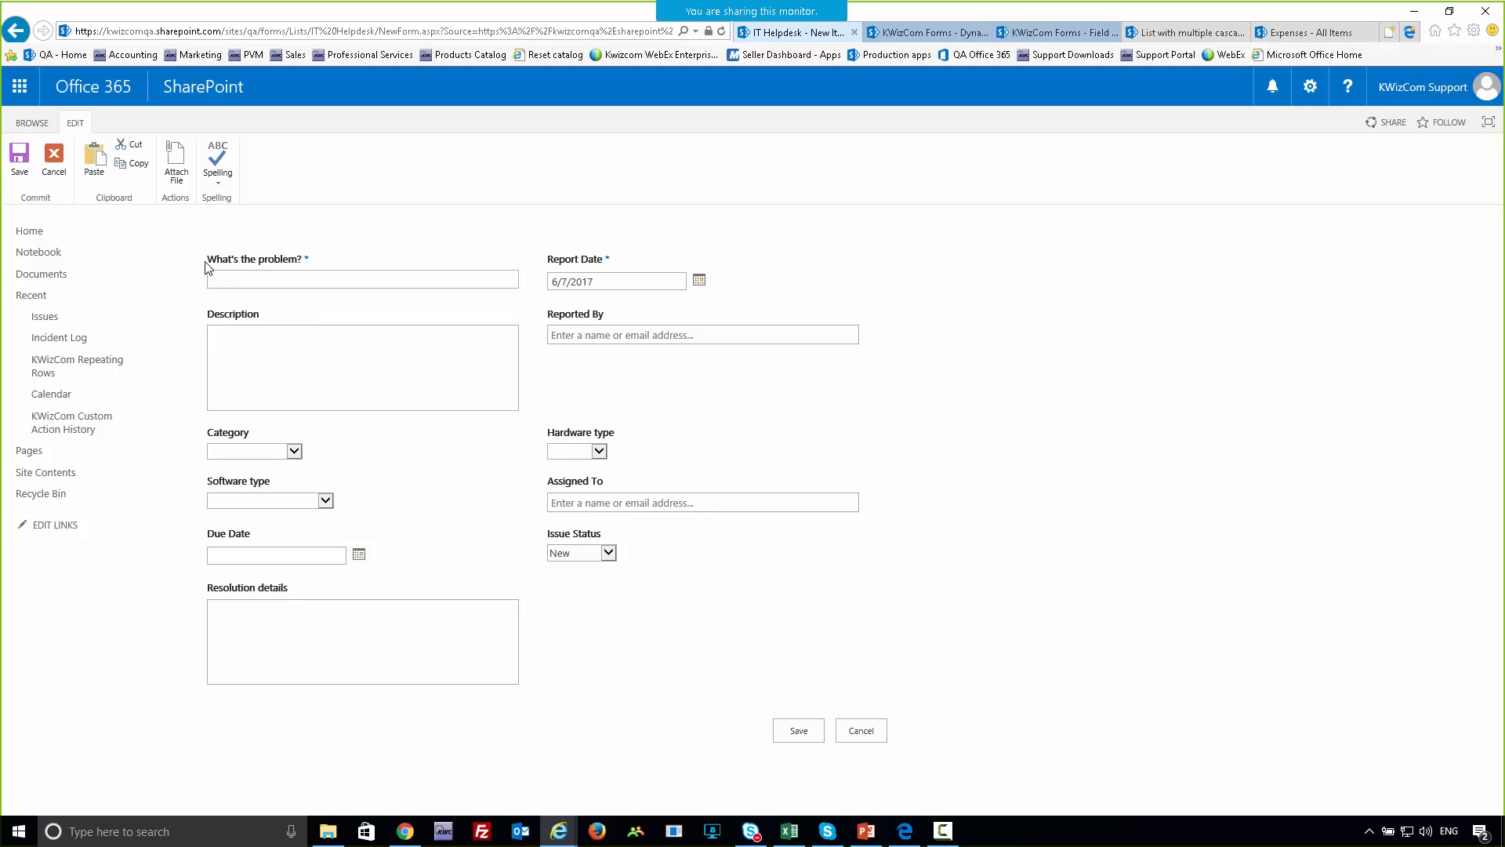
drag(207, 258, 288, 261)
click(283, 260)
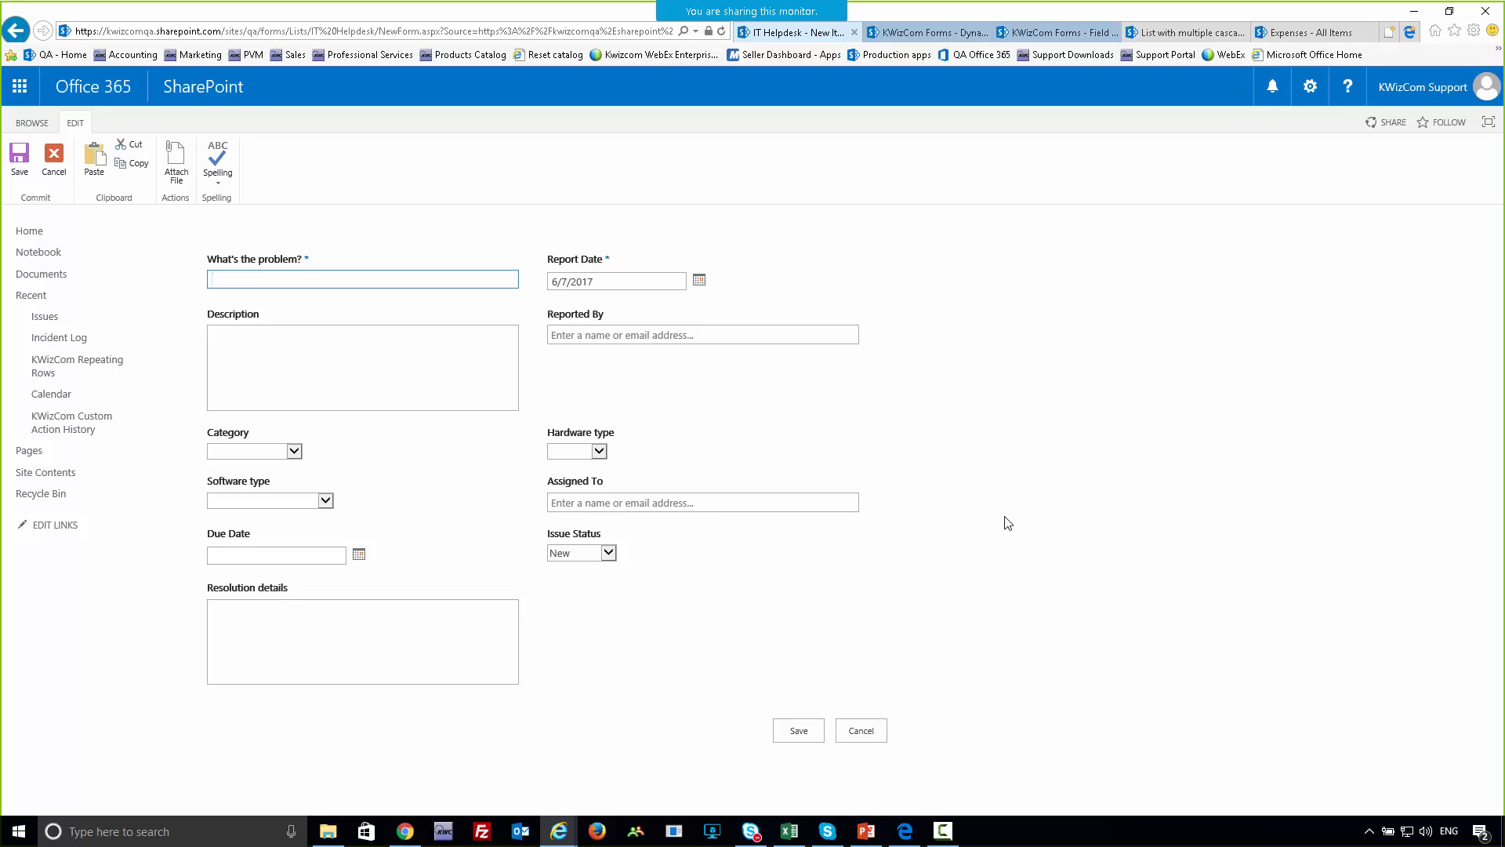
- Return to the Field Groups settings and add a new group named "Issue details"
click(925, 32)
click(1046, 30)
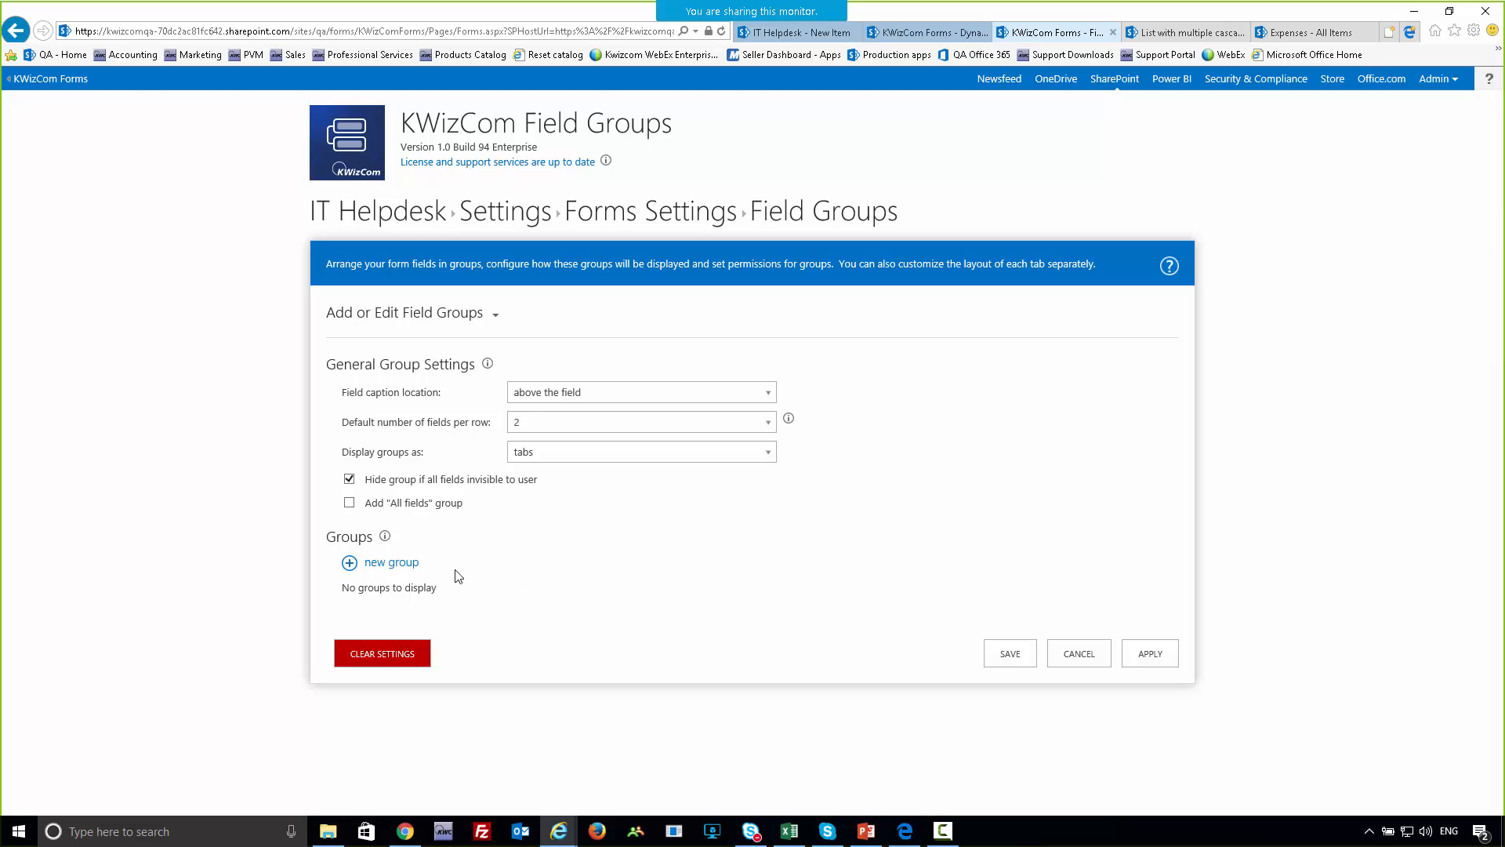
drag(330, 544, 384, 571)
click(386, 564)
scroll(588, 647, down, 3)
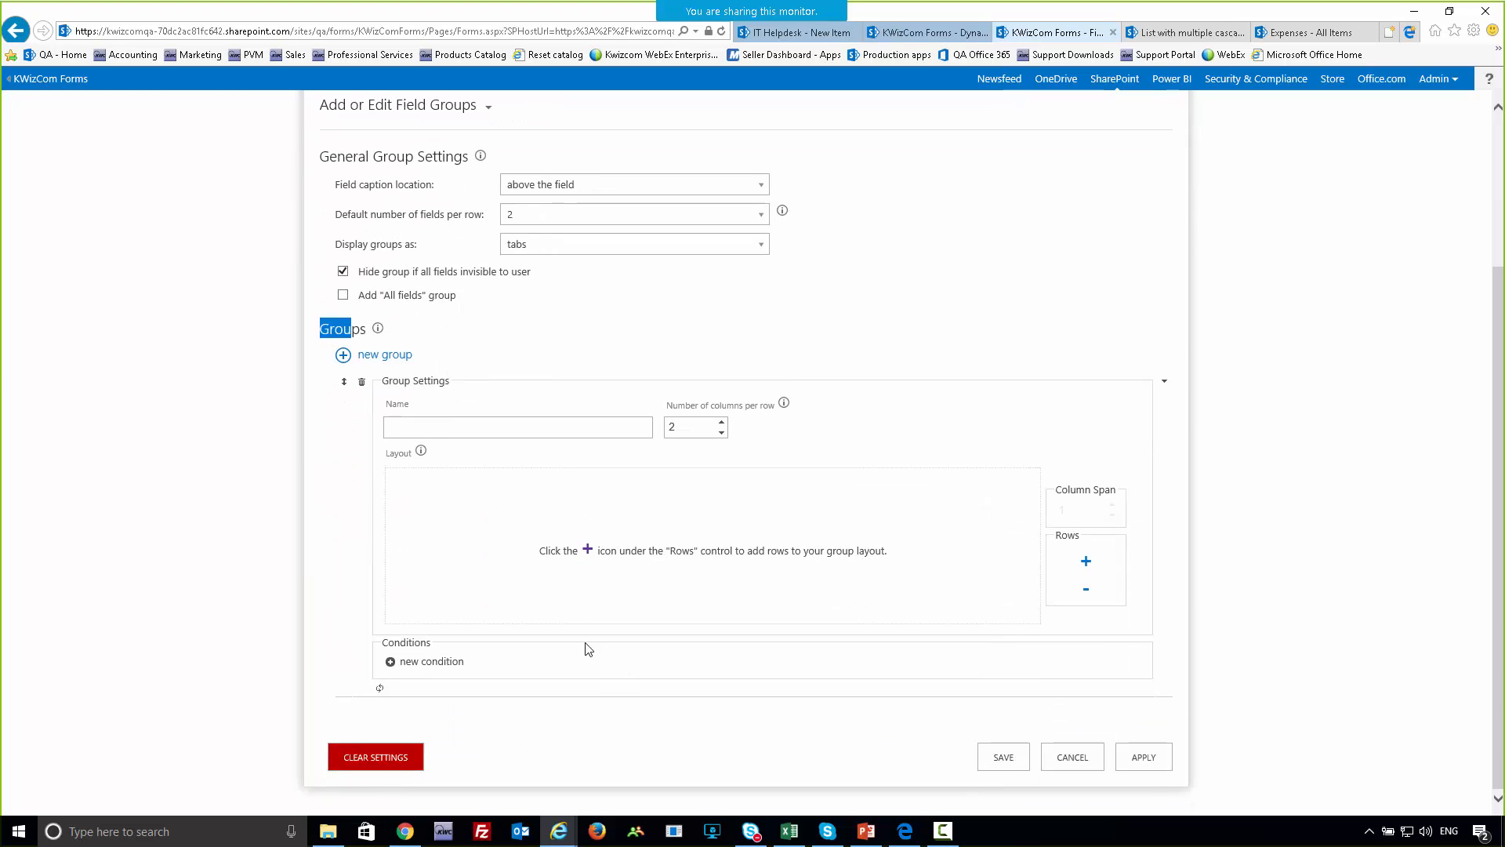
click(471, 430)
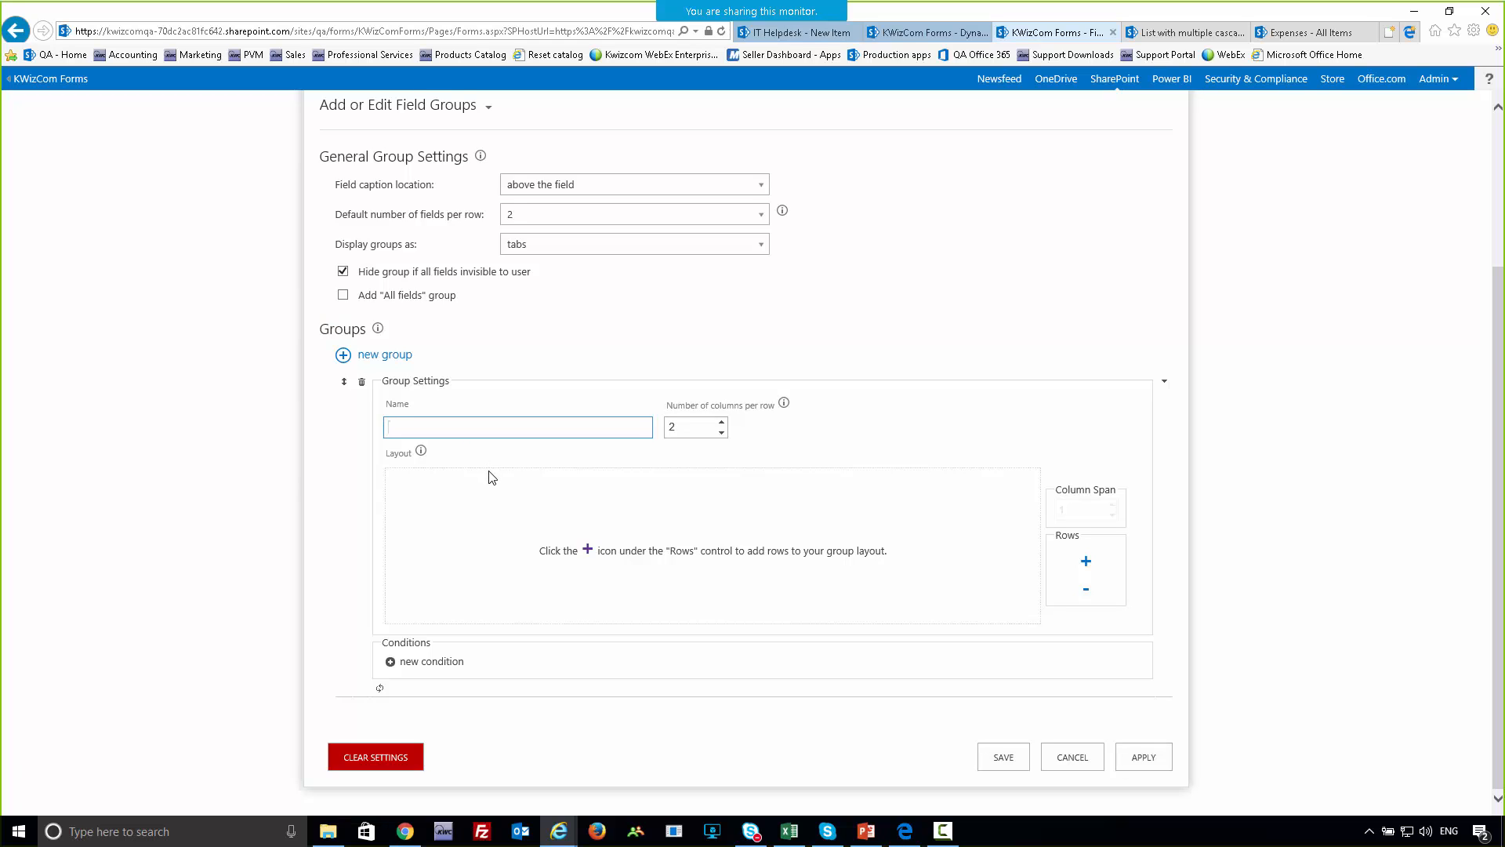
text(Issue details)
- Add two layout rows to the Issue details group and assign What's the problem? and Reported By to the first column's cells
click(1086, 563)
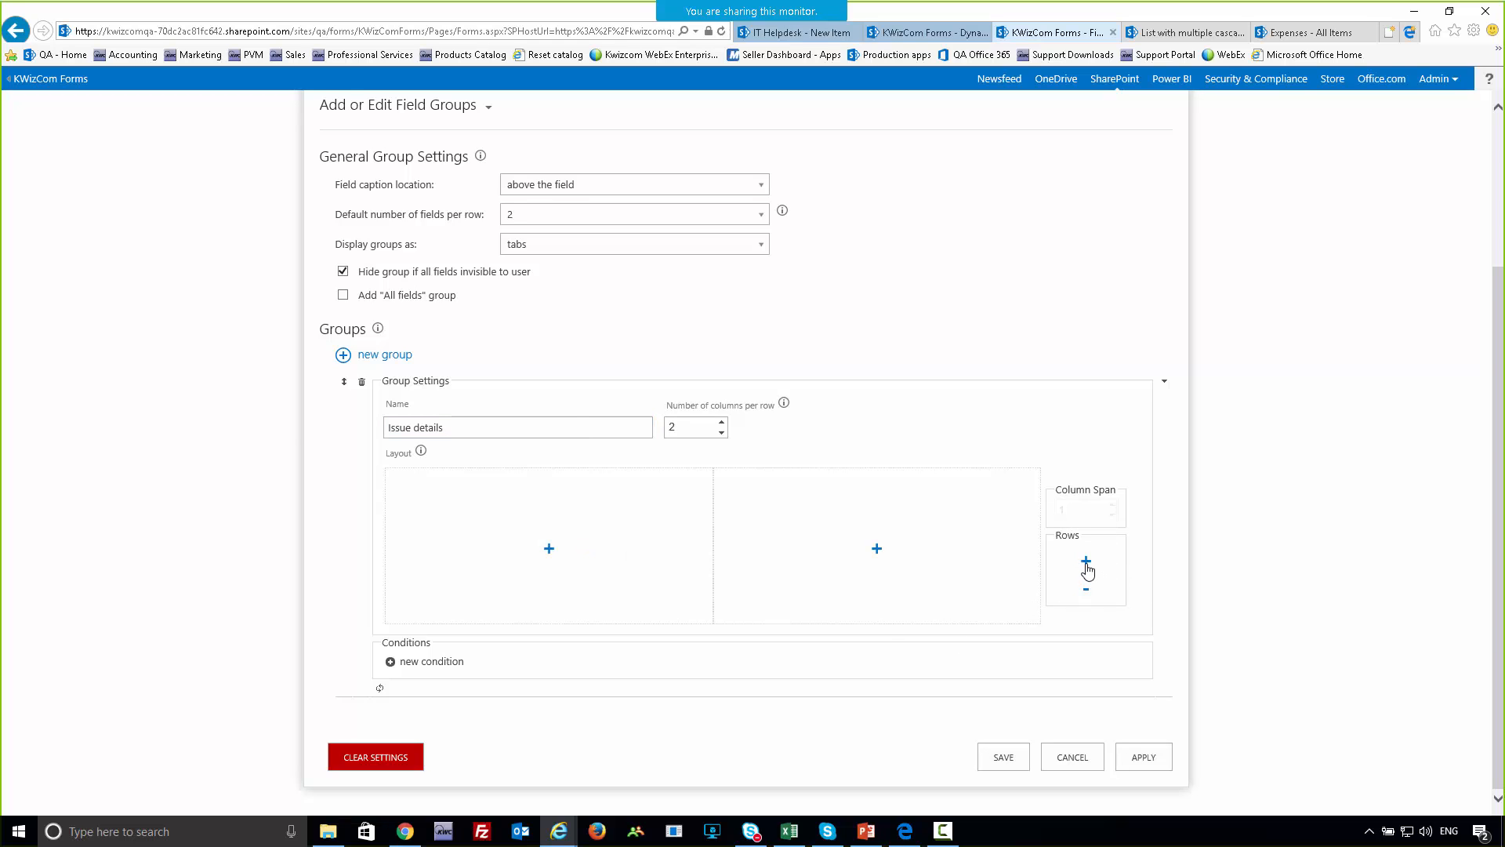
click(1086, 561)
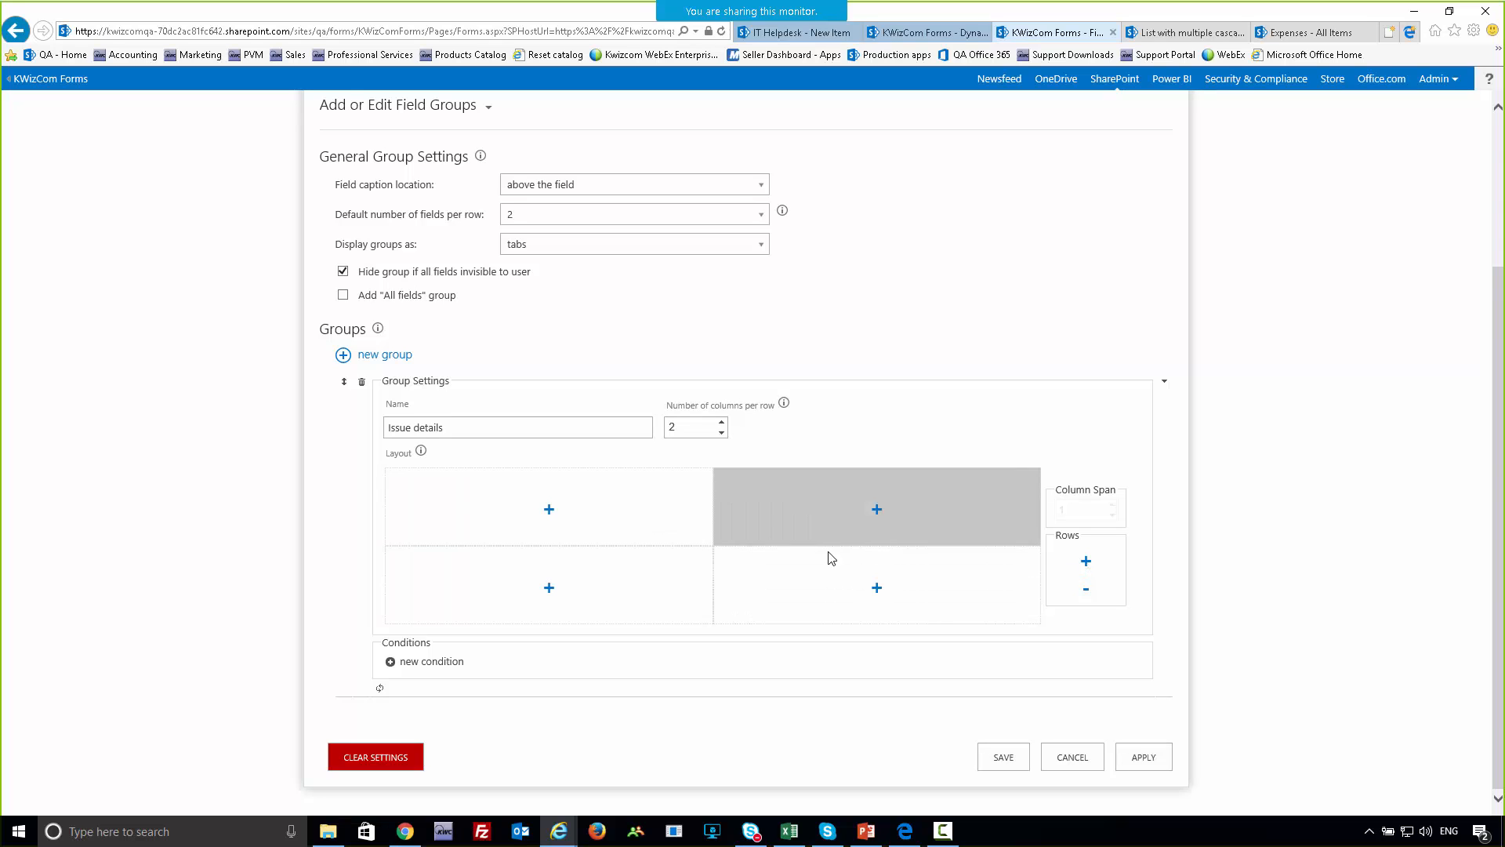
click(549, 510)
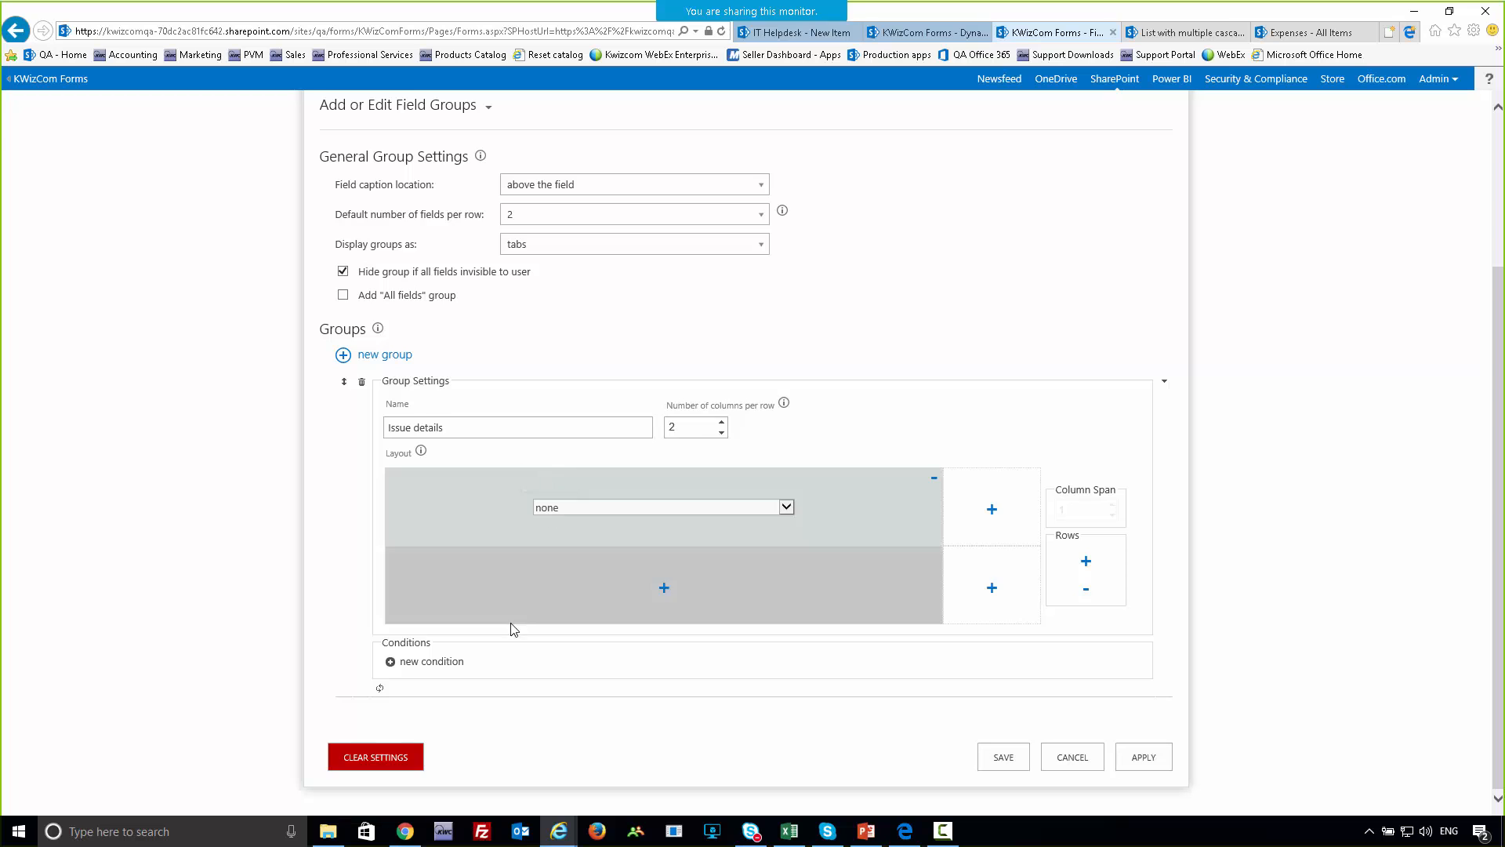
click(577, 505)
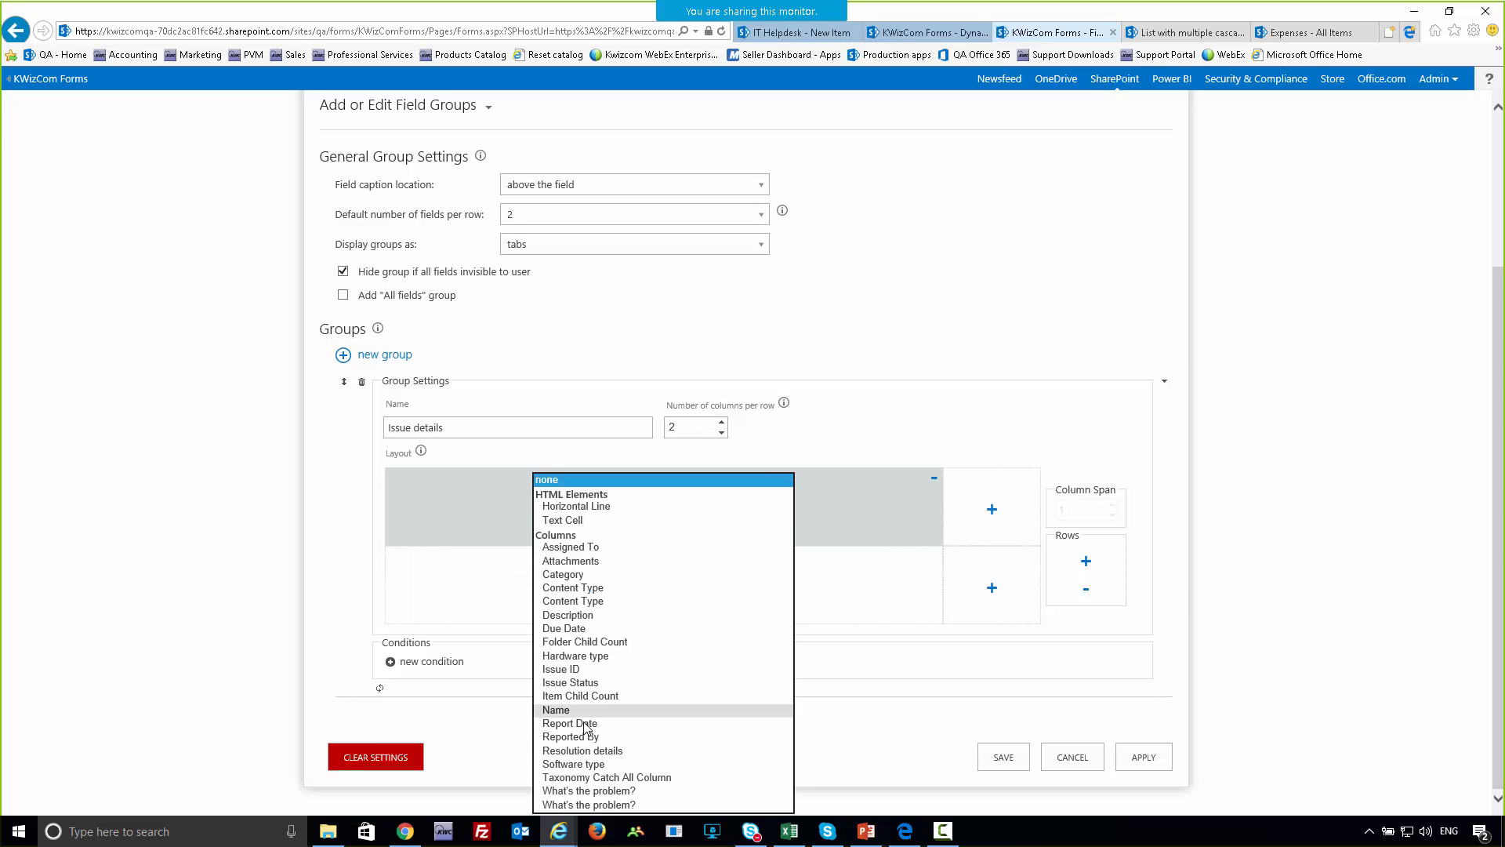
click(583, 791)
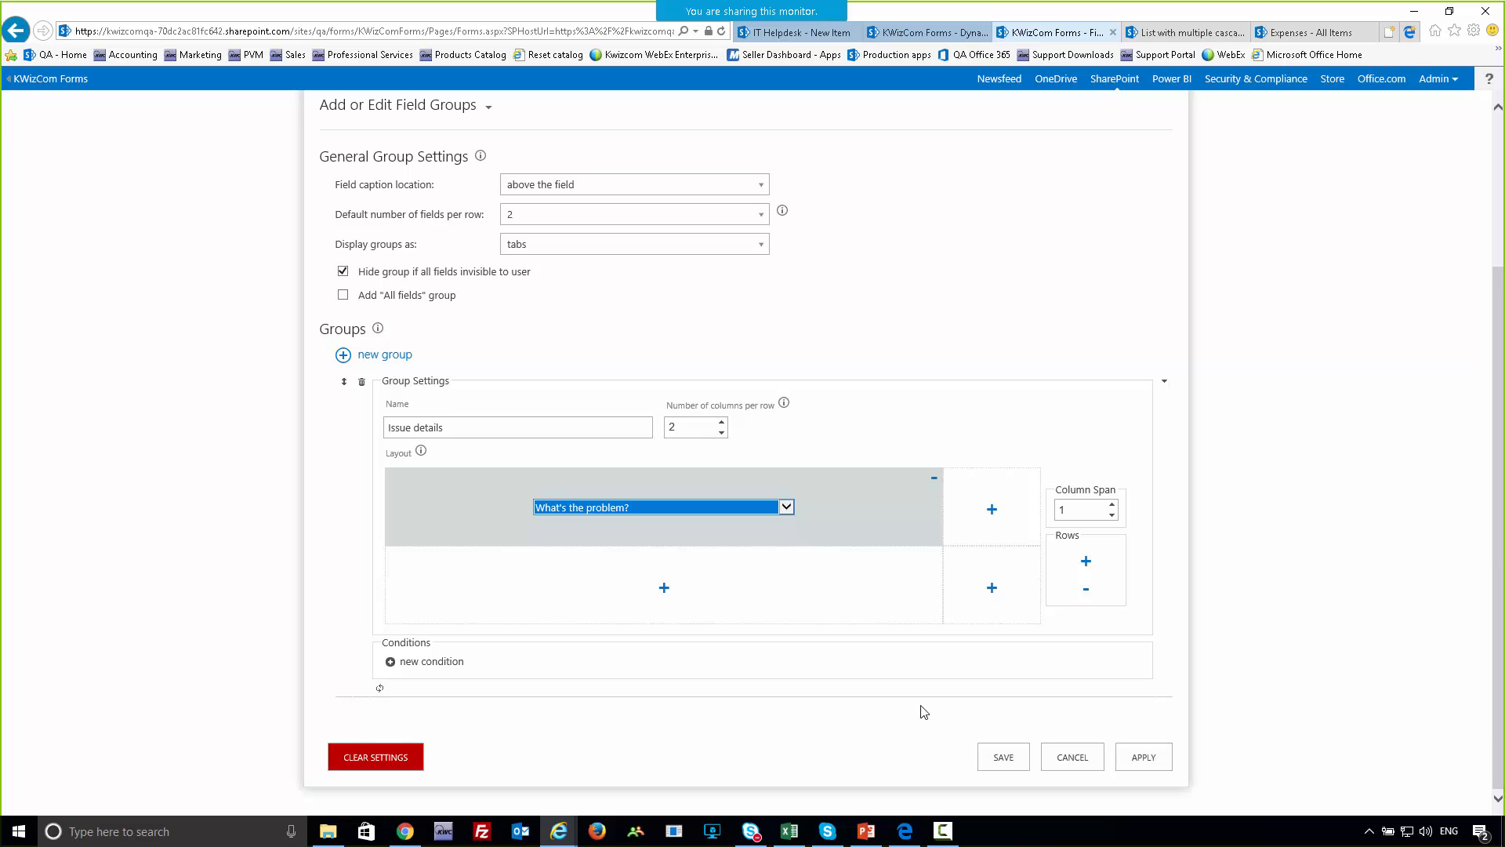
click(664, 588)
click(665, 588)
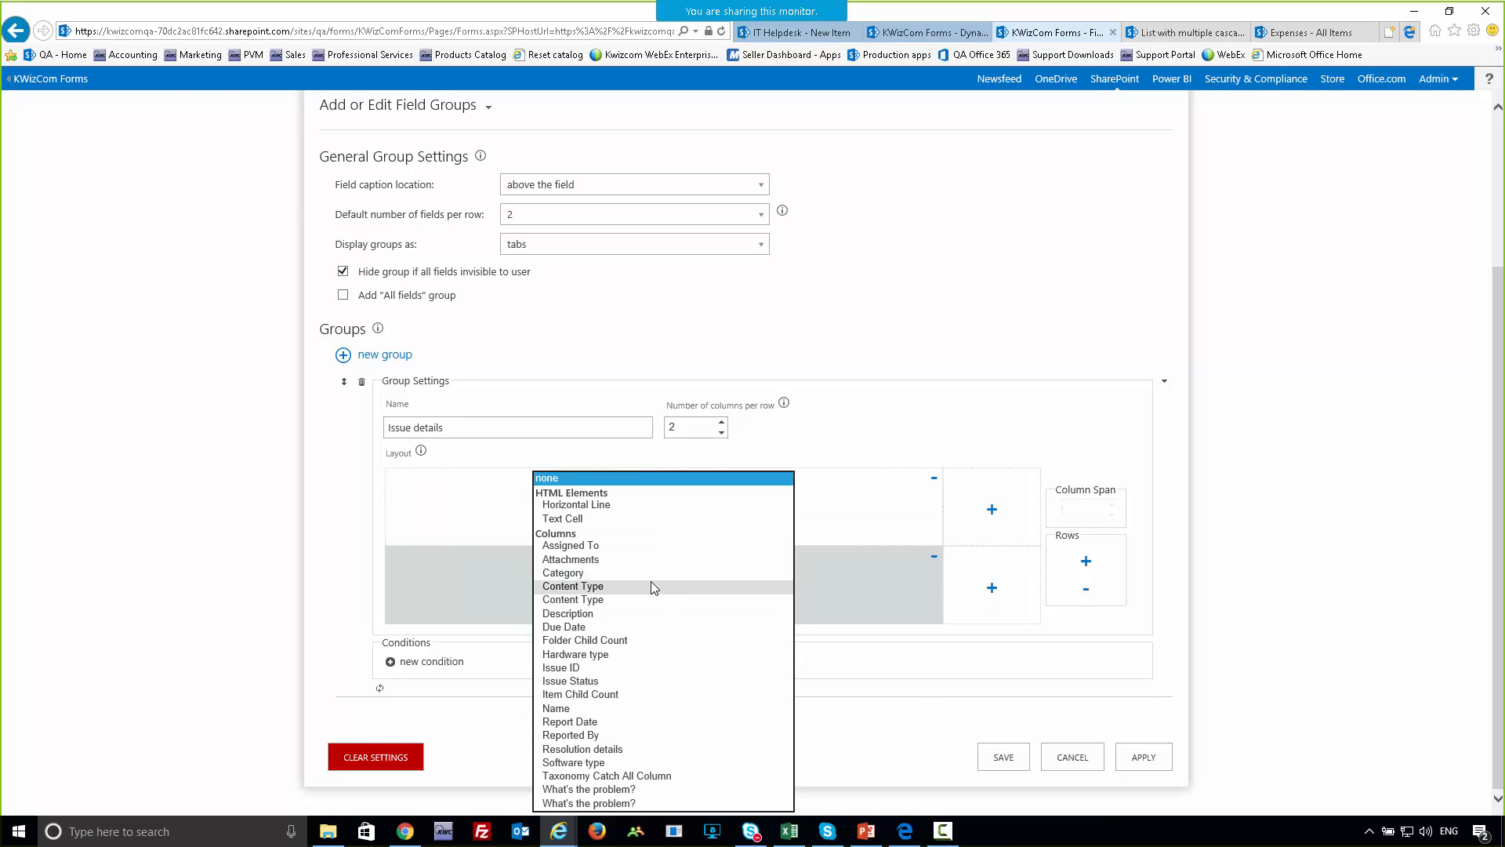
click(603, 735)
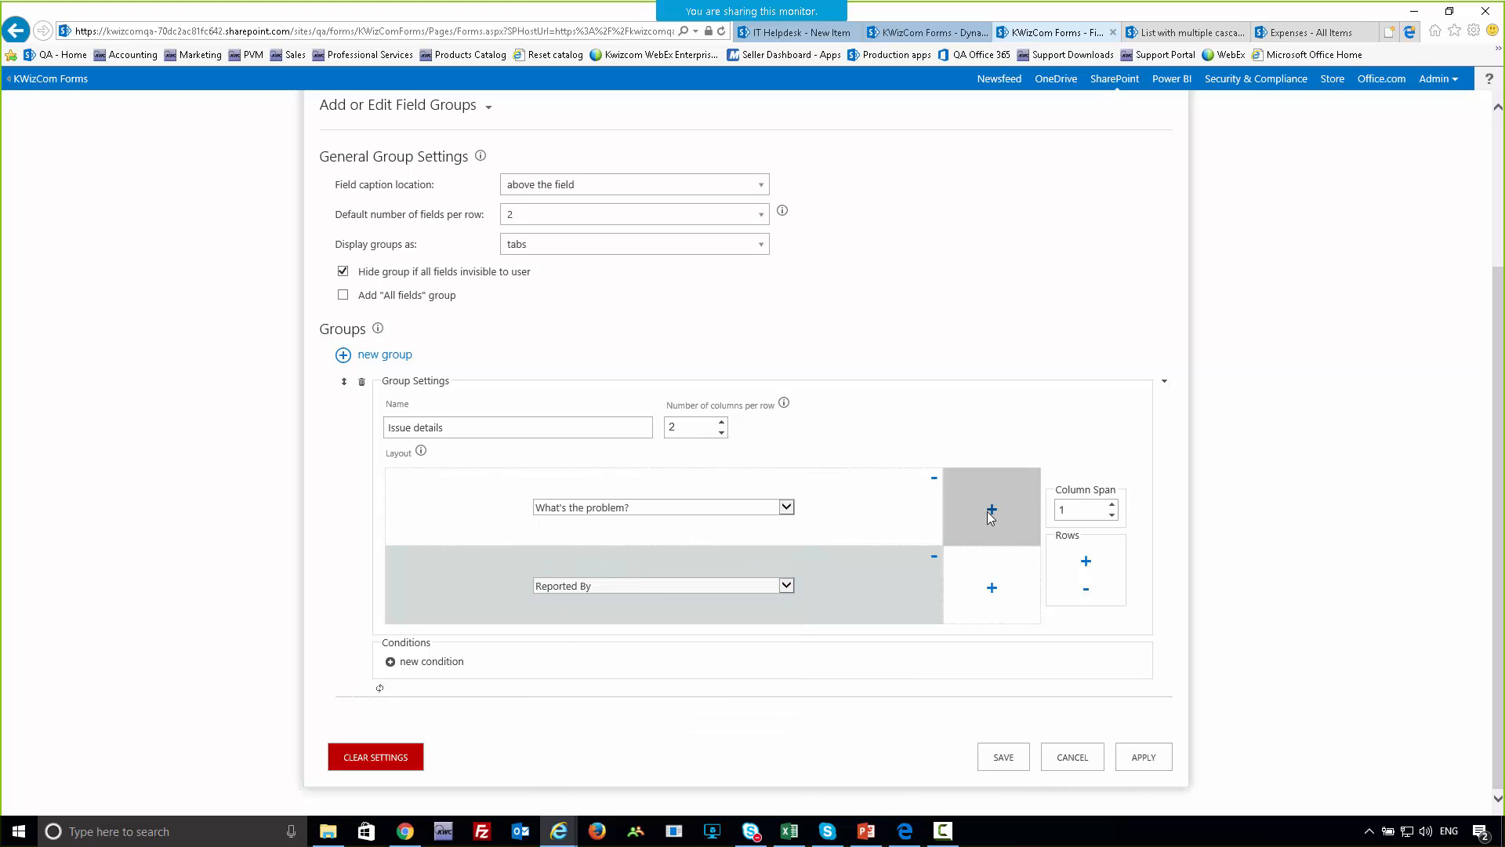
- Assign Report Date to the cell beside What's the problem? and add a field cell beside Reported By, left at none
click(994, 508)
click(980, 512)
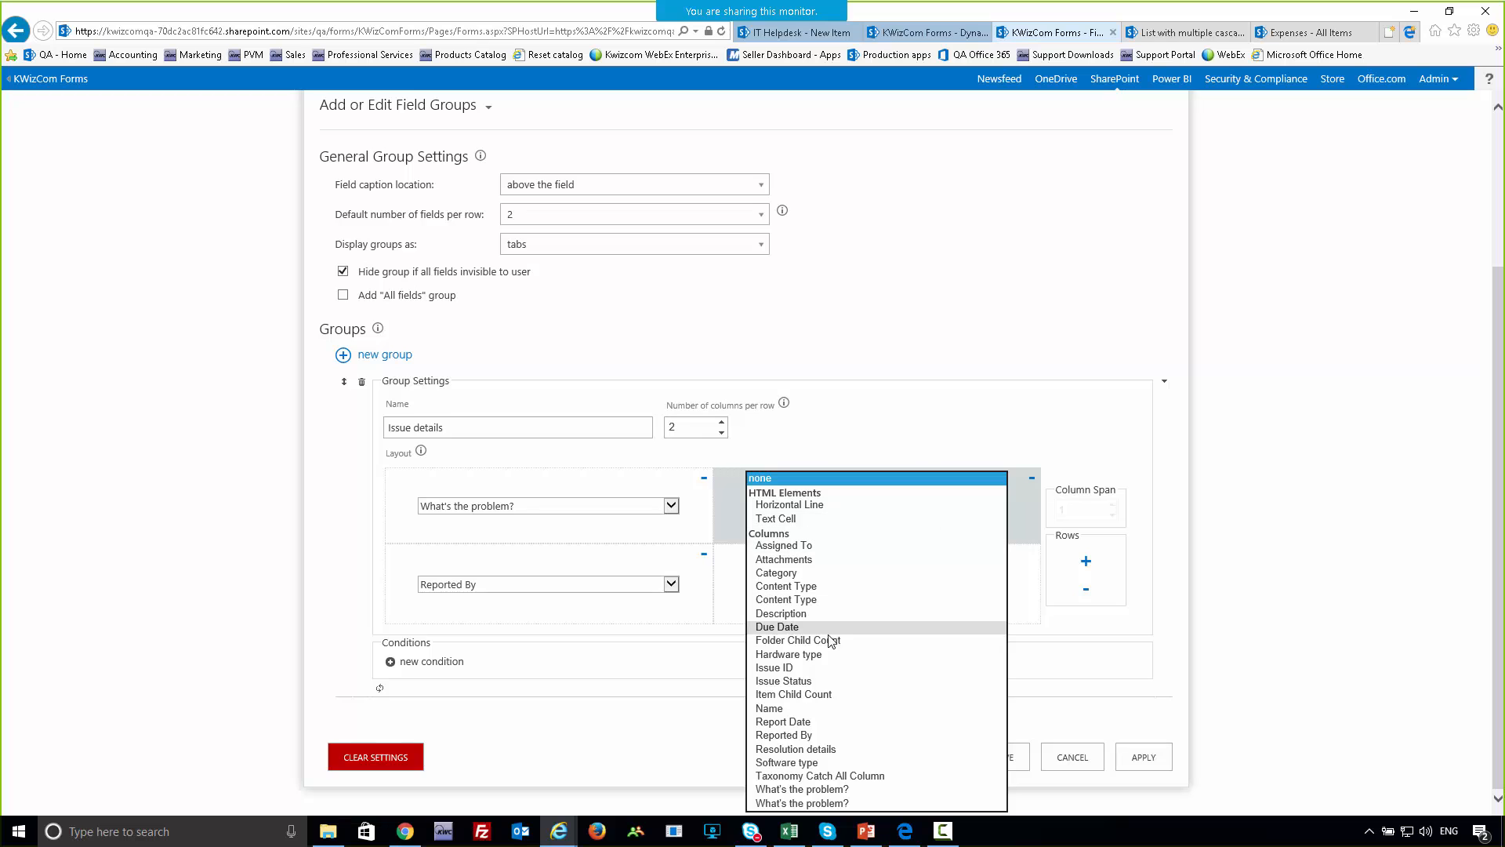
click(878, 722)
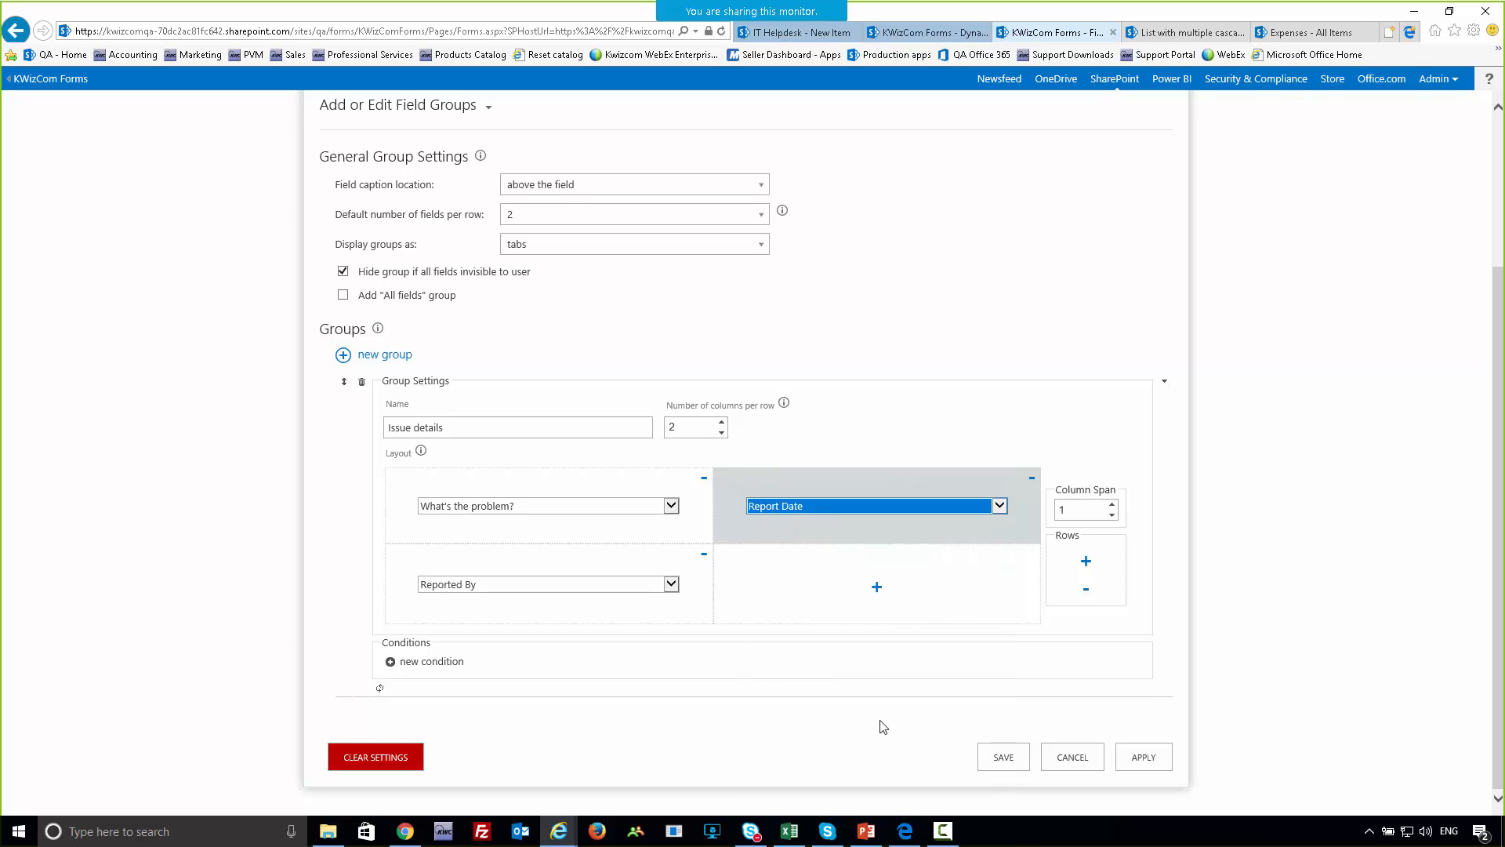
click(879, 589)
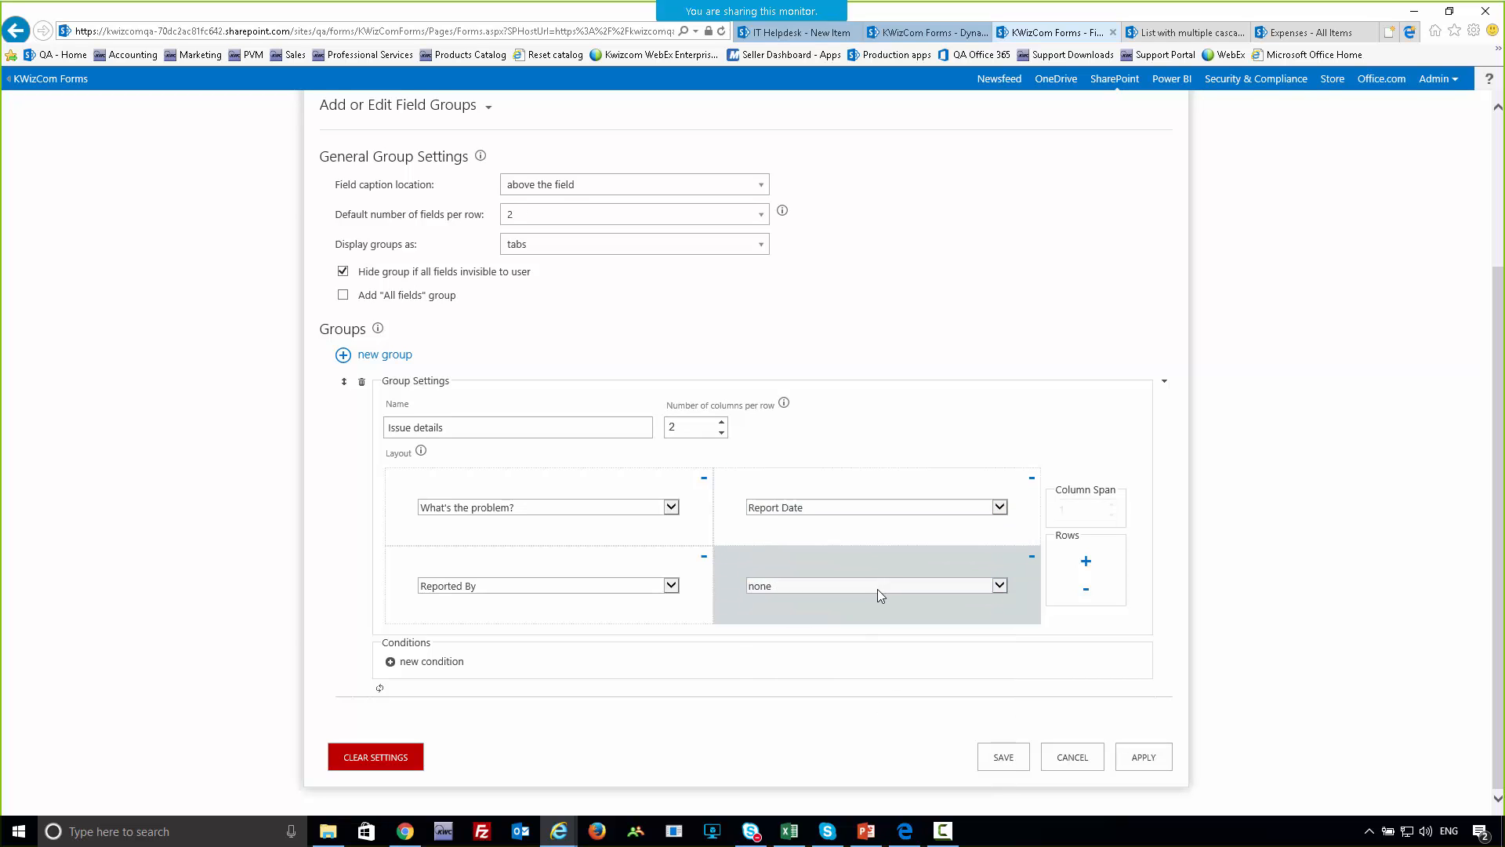
click(877, 590)
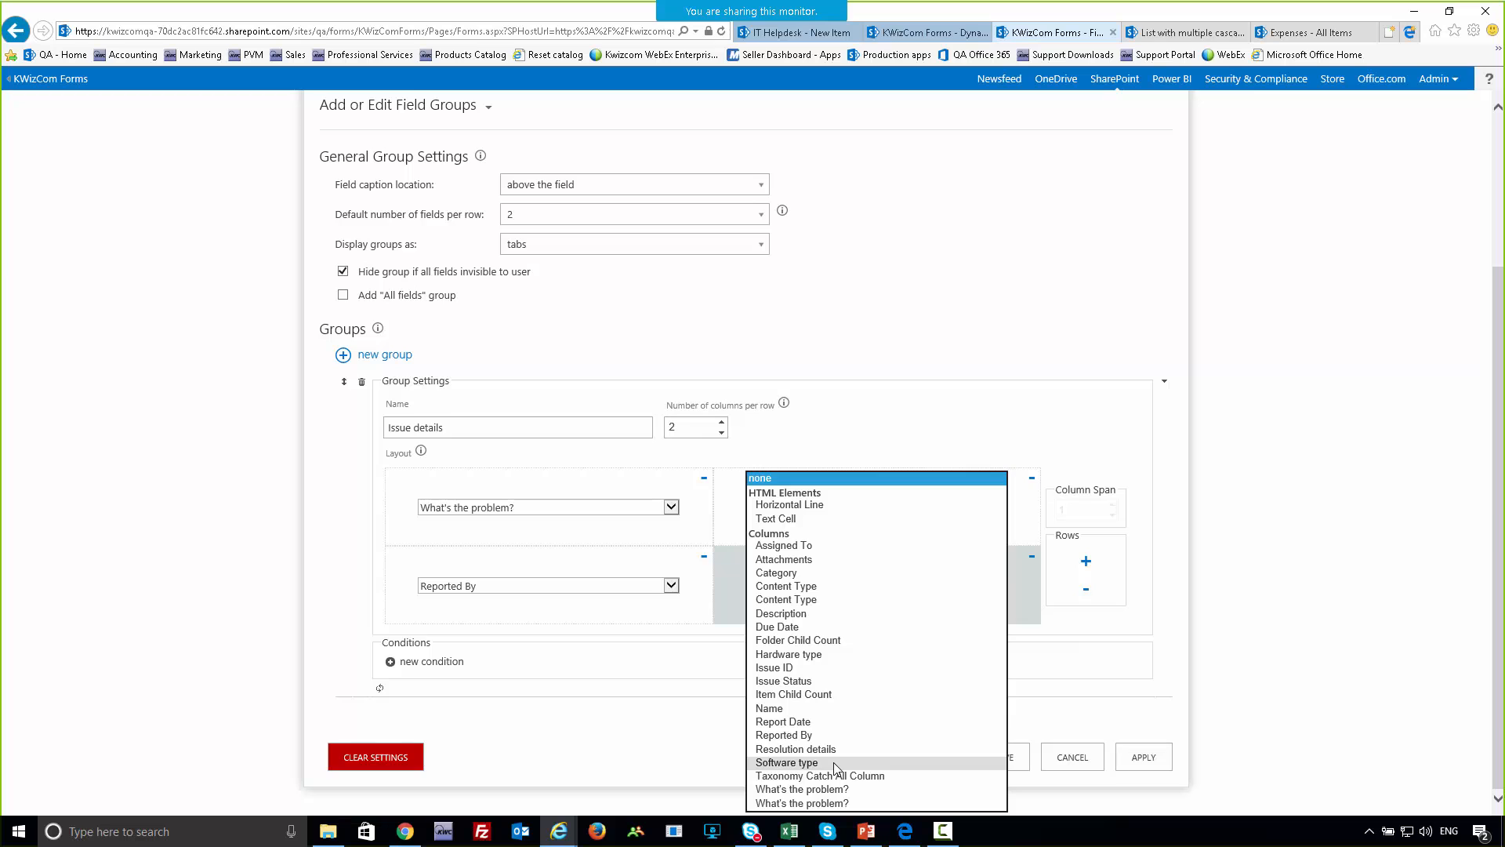
- Add two more rows to the Issue details layout and assign Category to the third row's first cell
click(1086, 563)
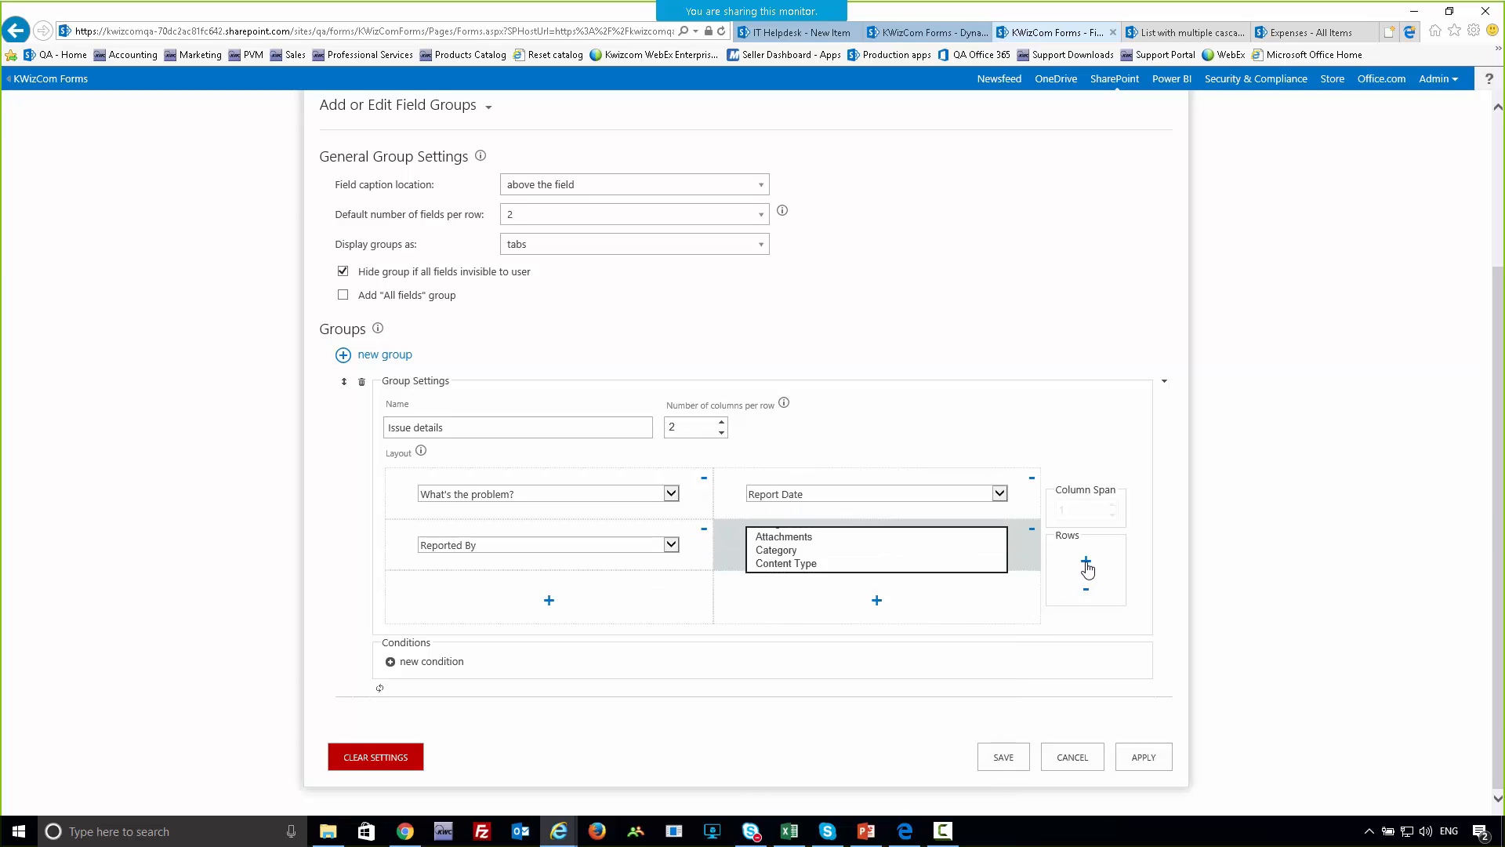
click(1088, 570)
click(551, 576)
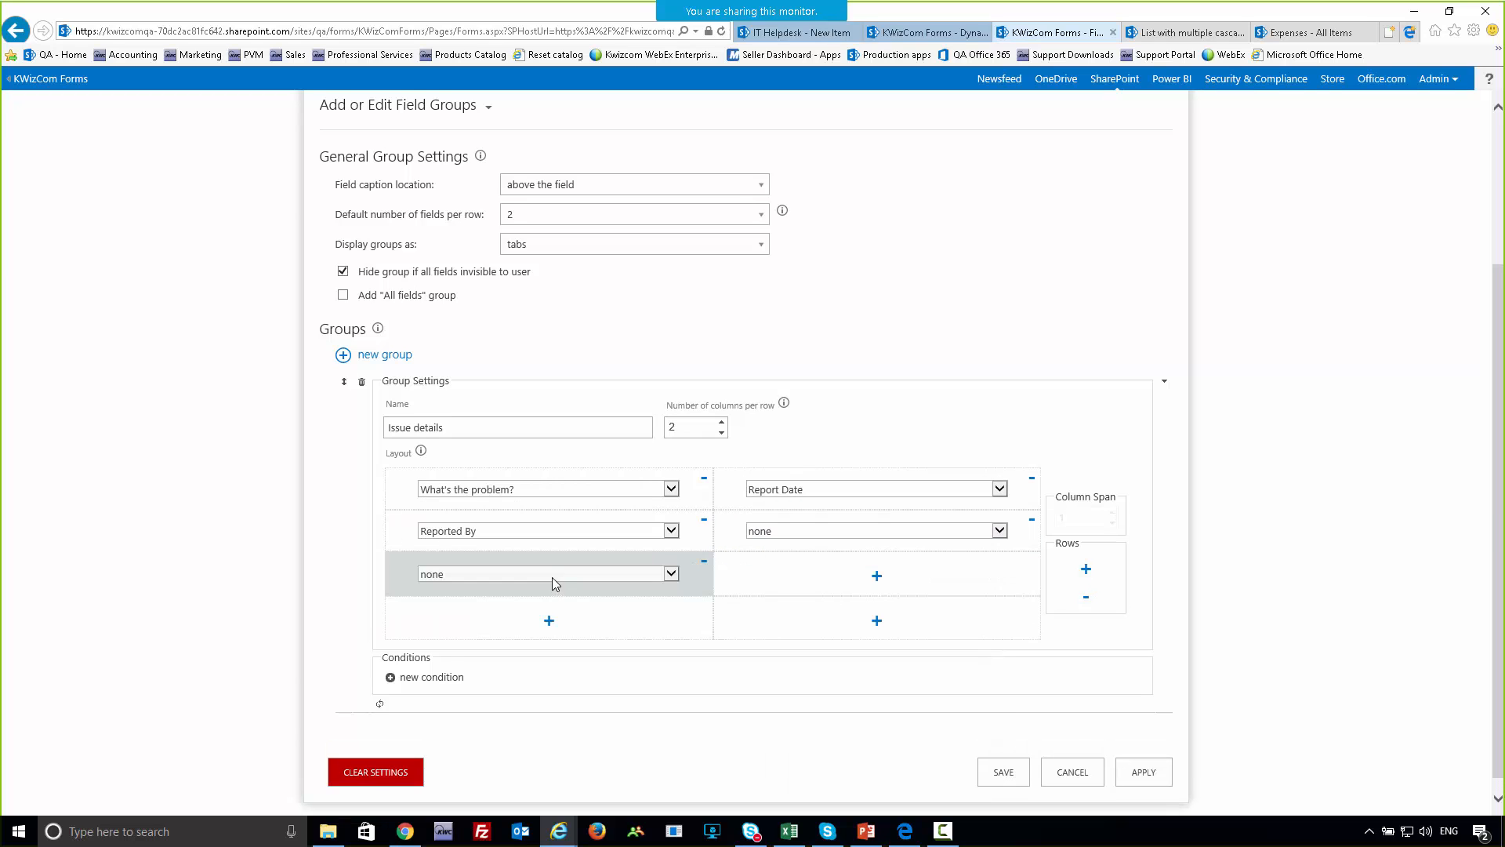
click(552, 577)
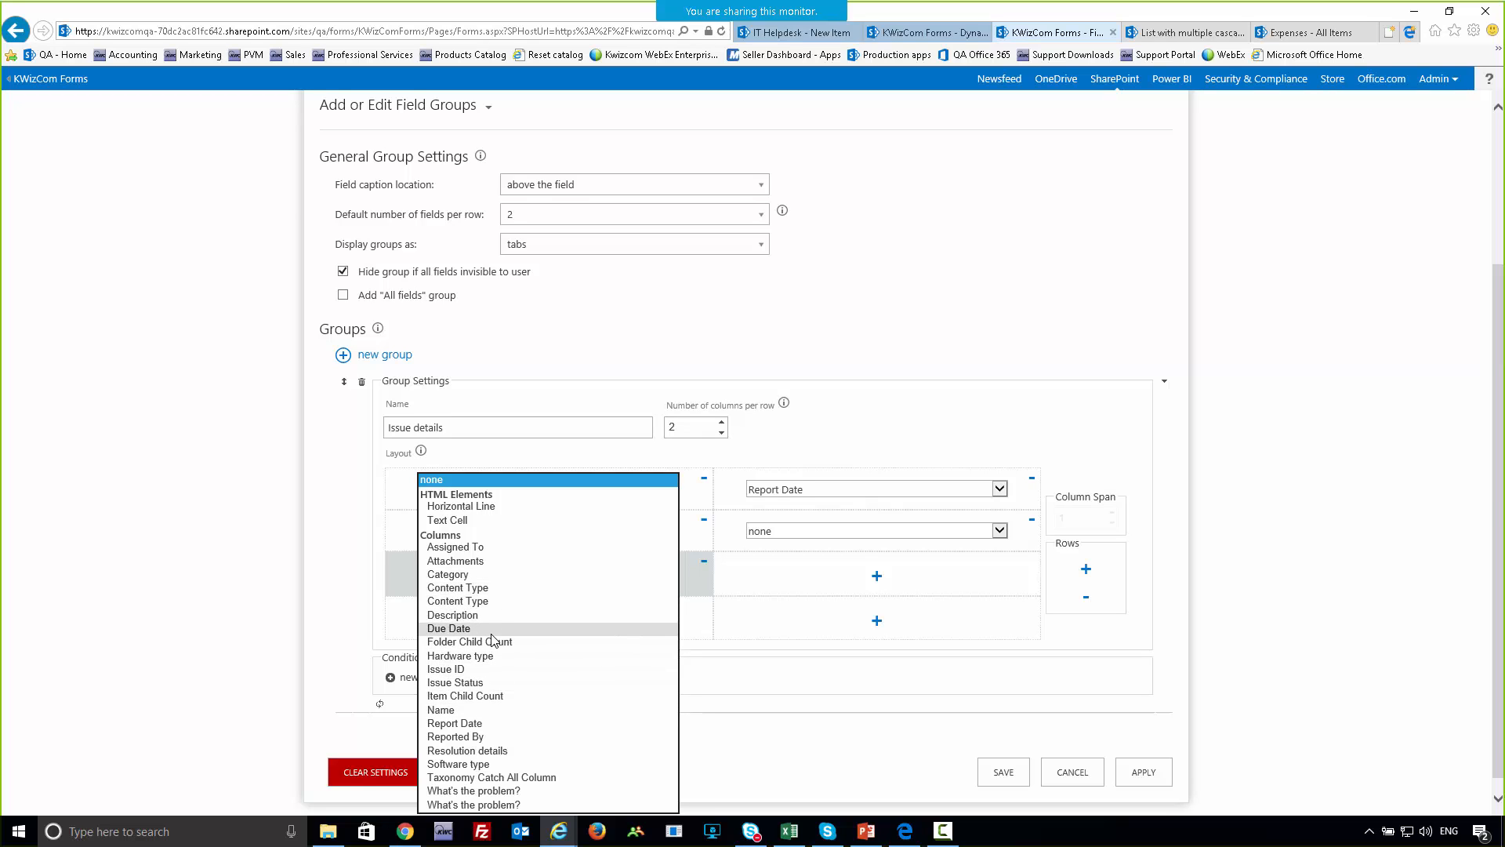
click(492, 574)
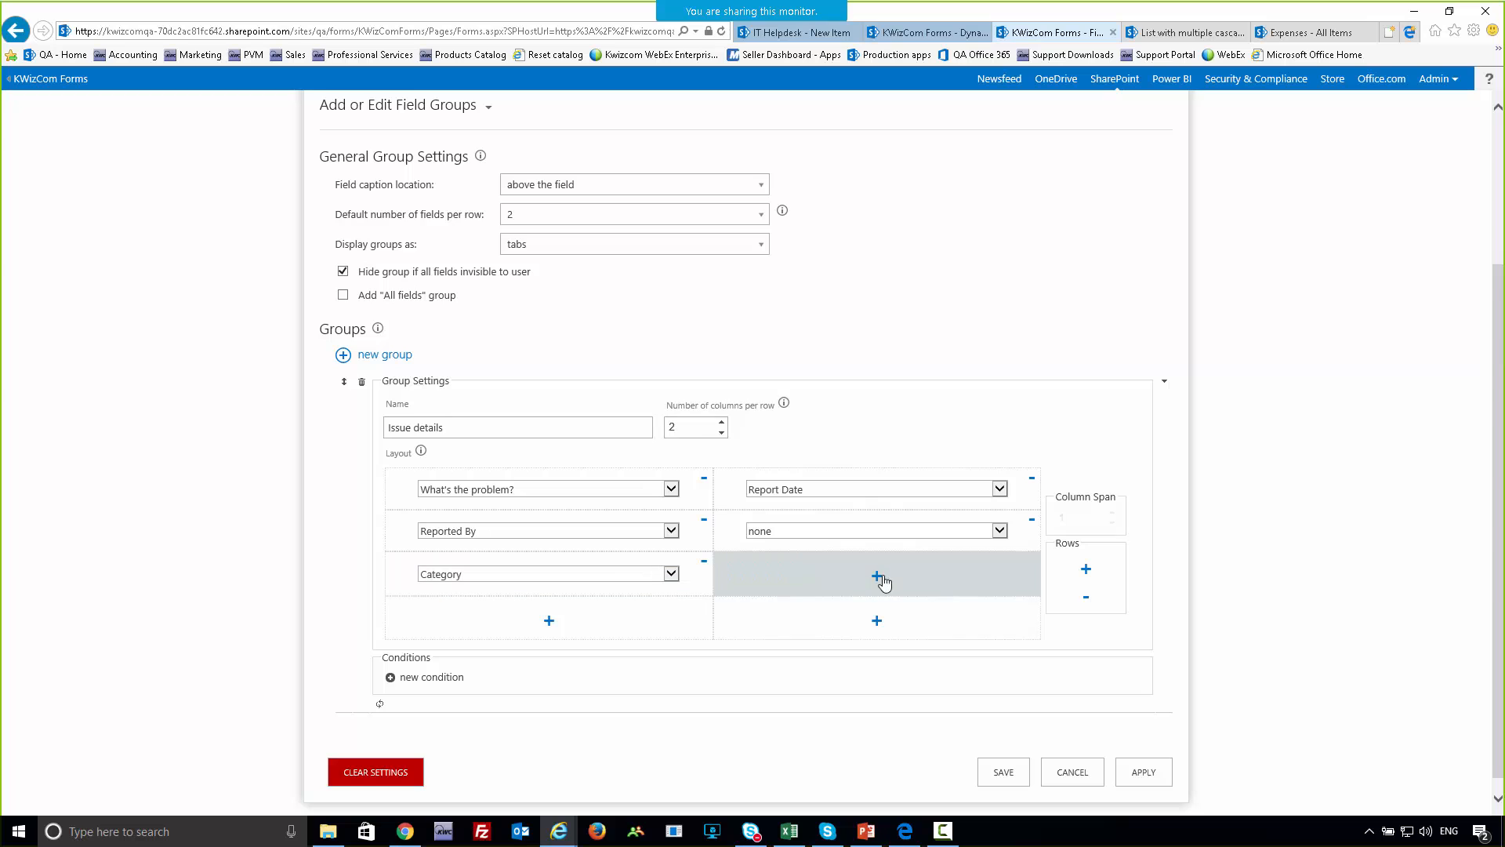
- Assign Hardware type to the cell beside Category and Software type to the fourth row's first cell
click(879, 578)
click(863, 577)
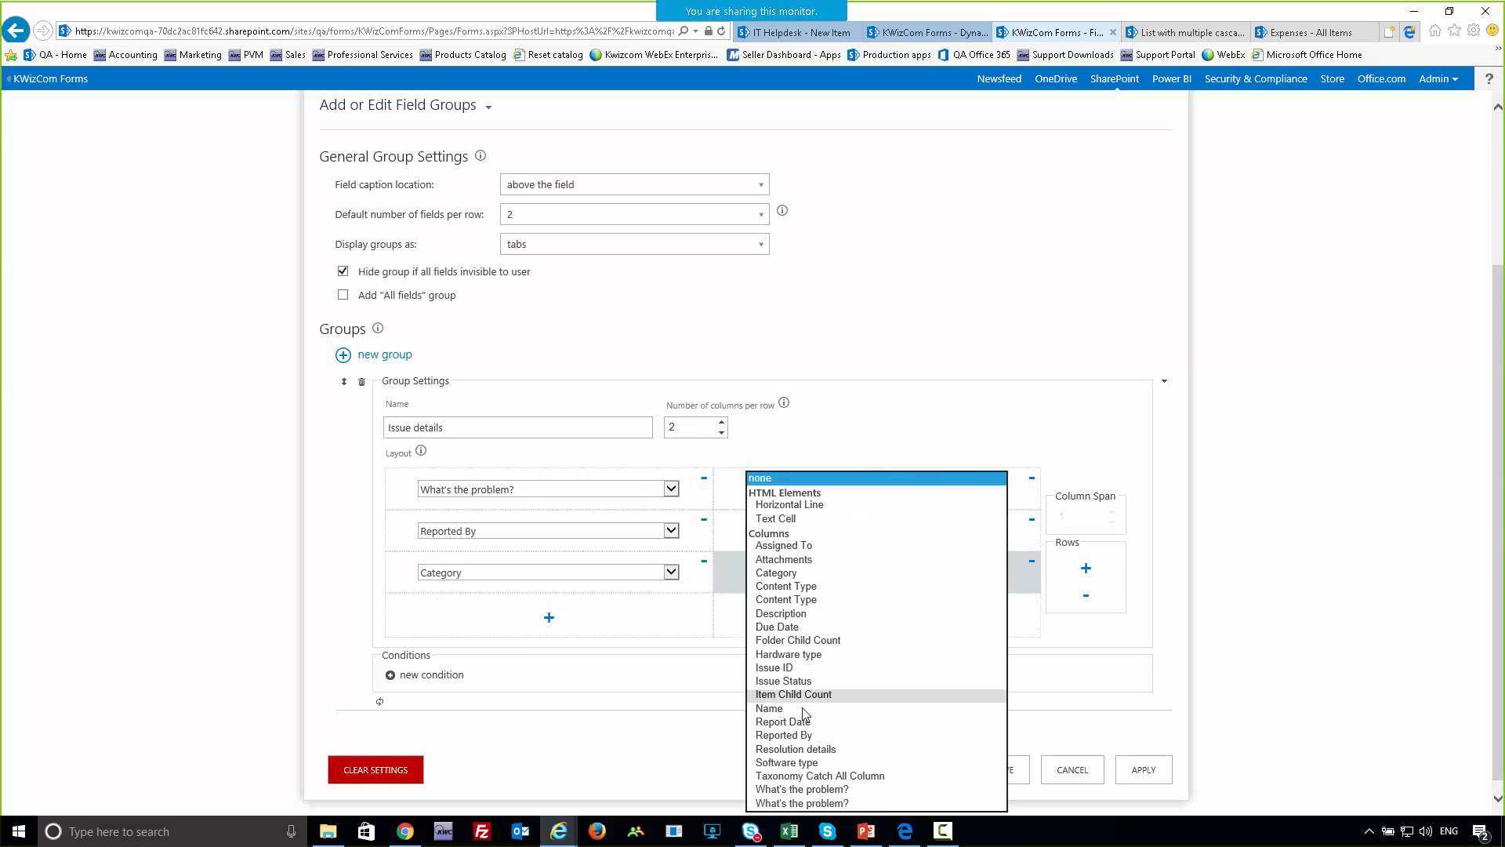
click(793, 656)
click(549, 618)
click(551, 617)
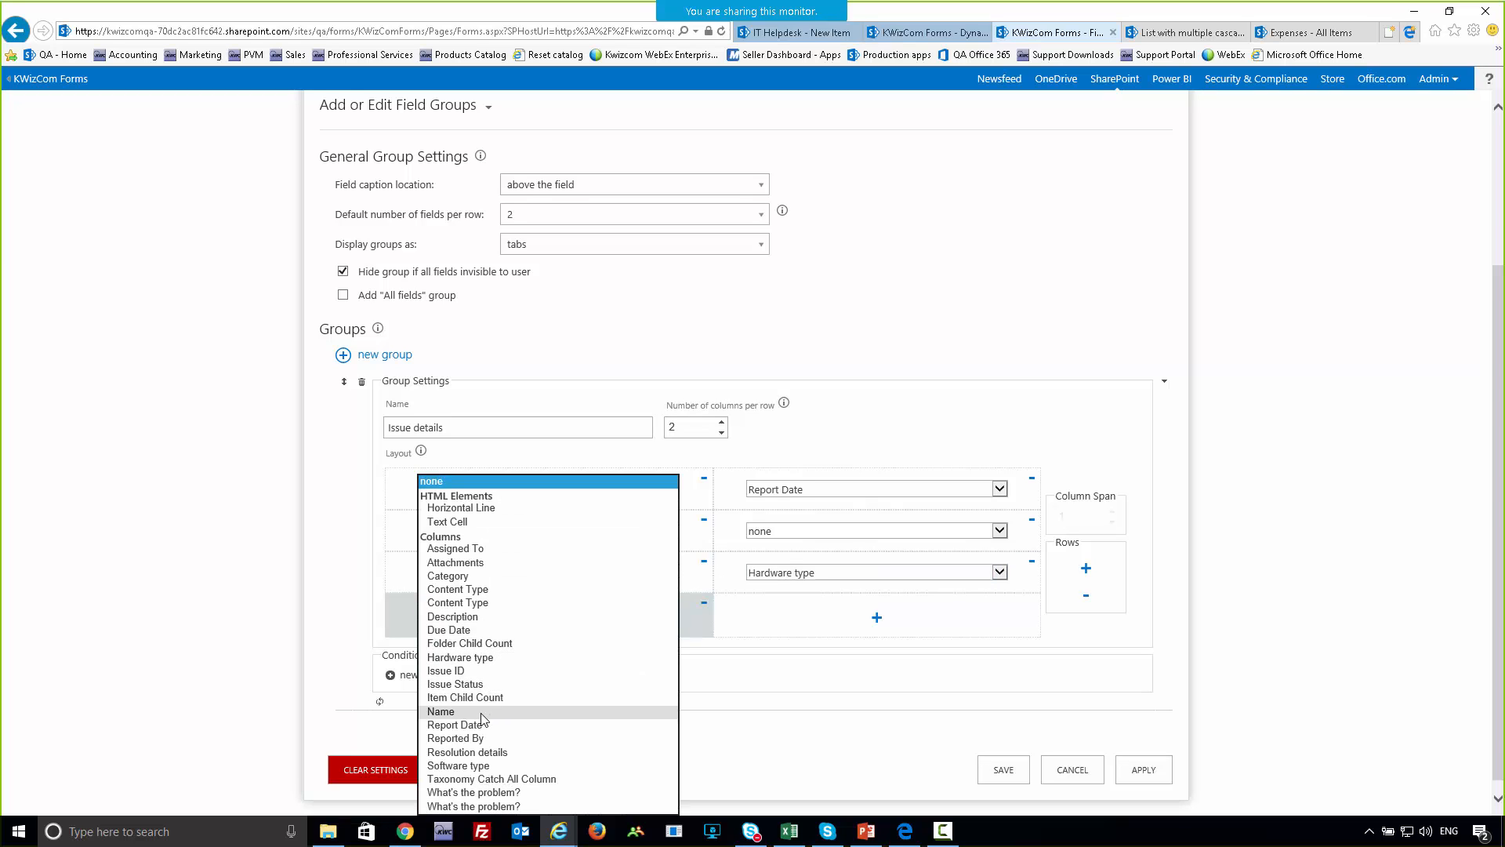
click(475, 765)
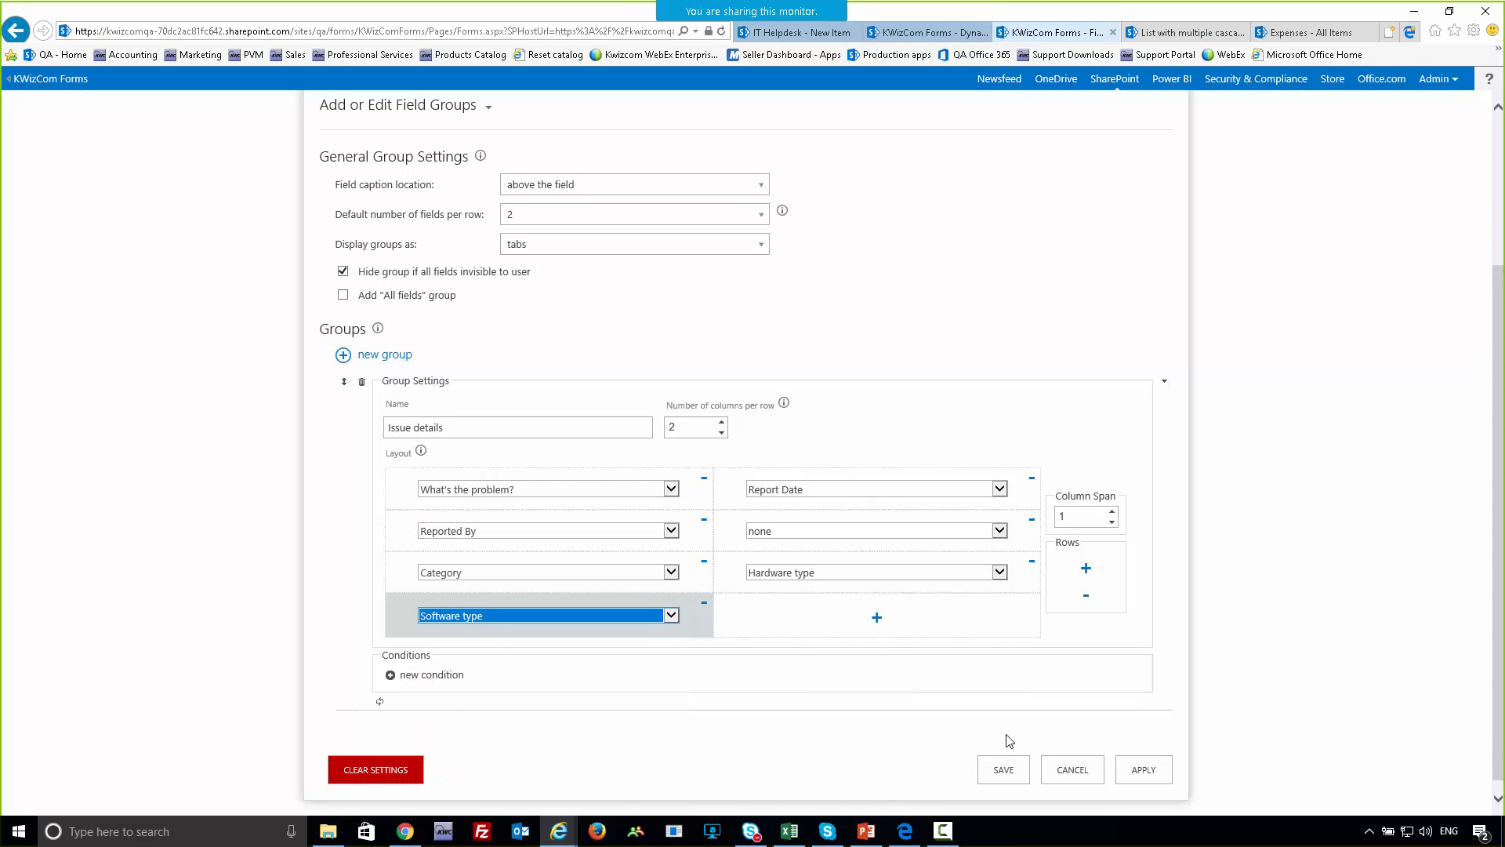
- Set the column span of the What's the problem? cell to 2 and apply the group settings
click(698, 493)
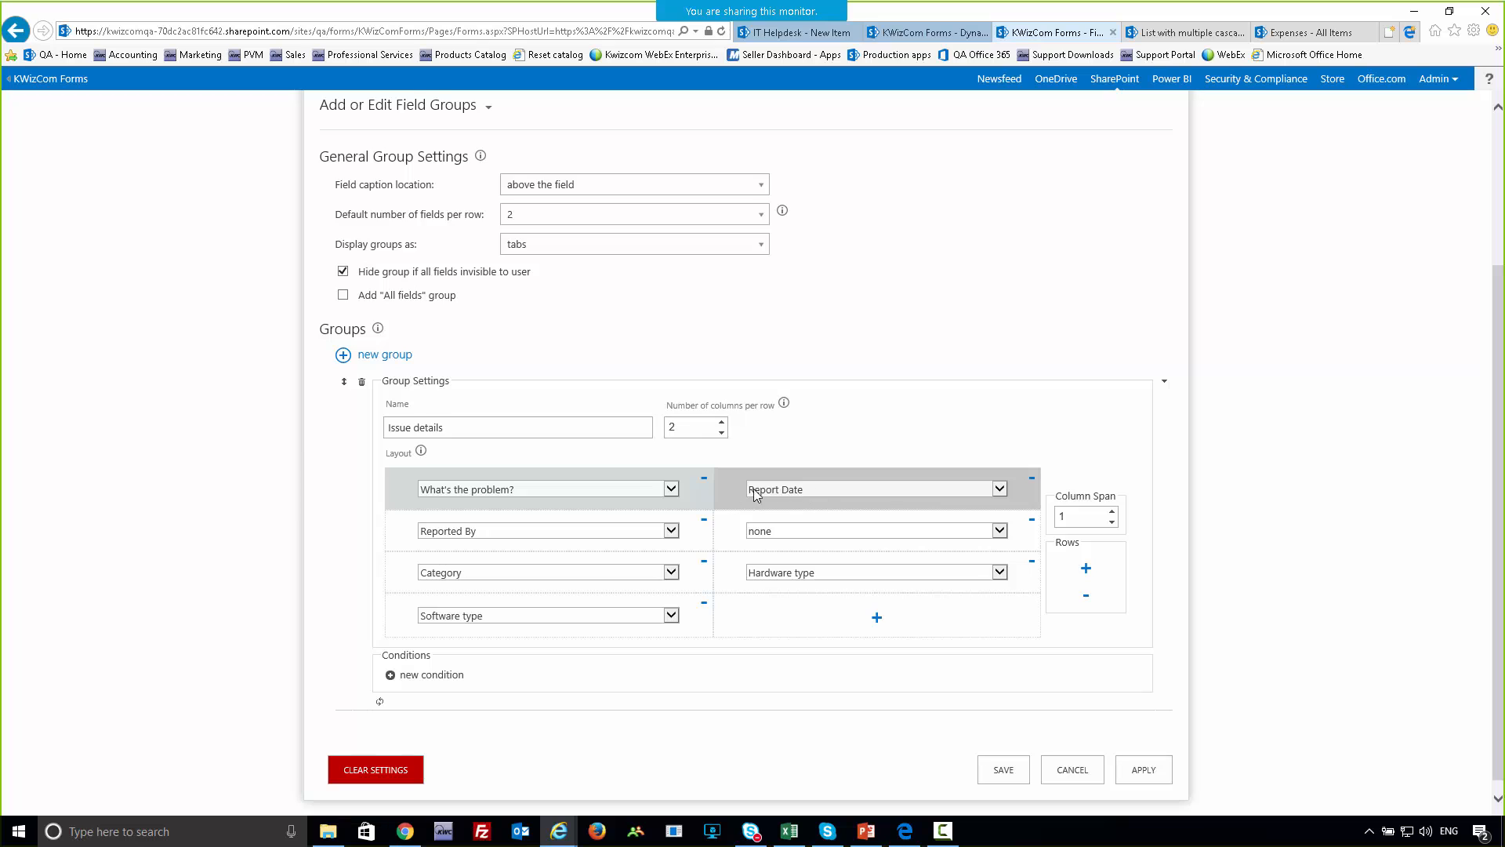
click(1111, 512)
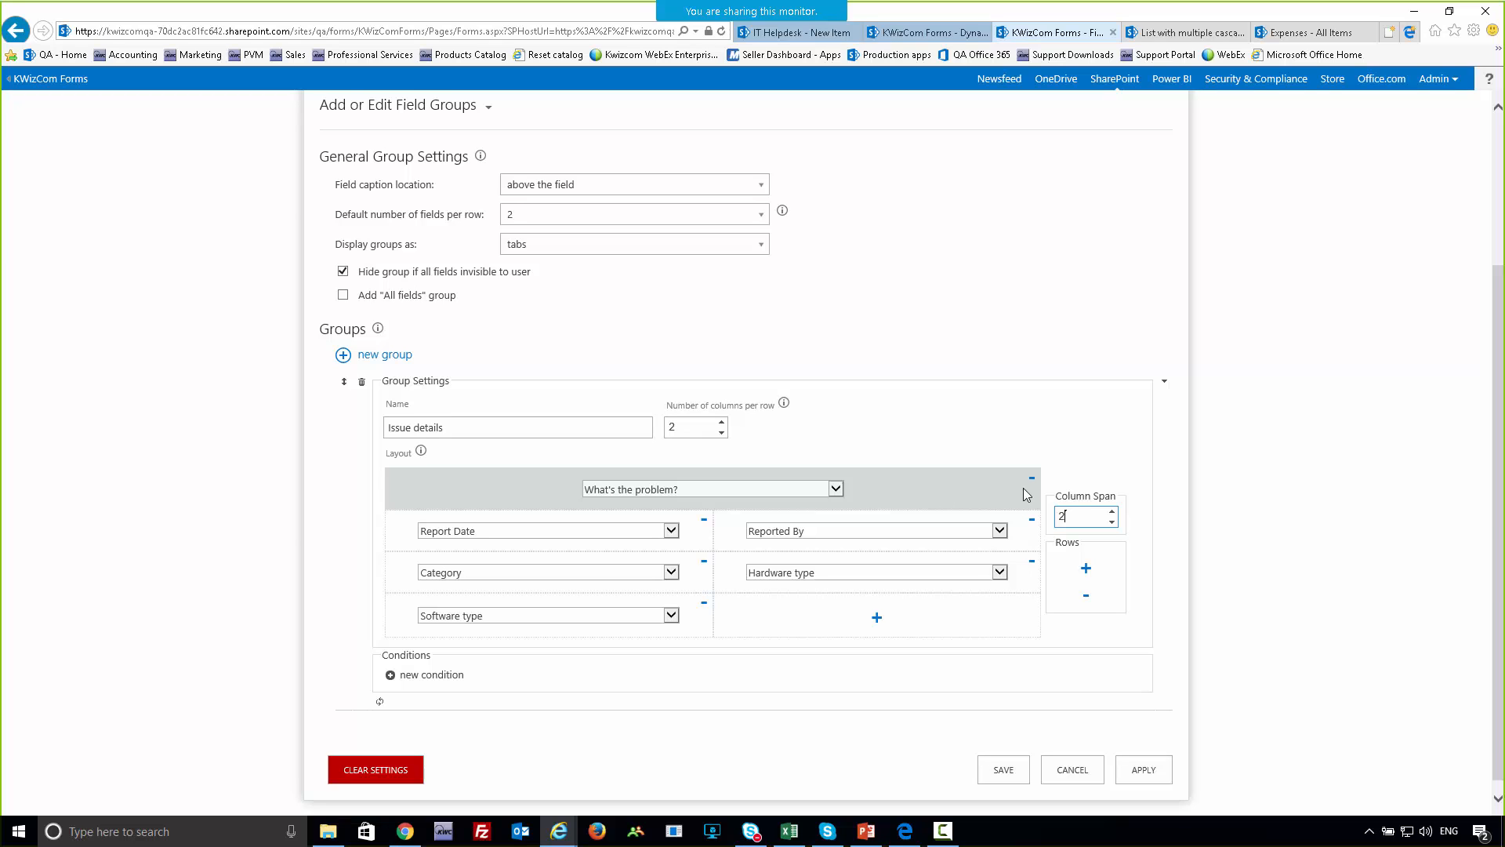
click(1141, 771)
- Add a second field group named "Resolution details"
click(384, 355)
scroll(416, 439, down, 1)
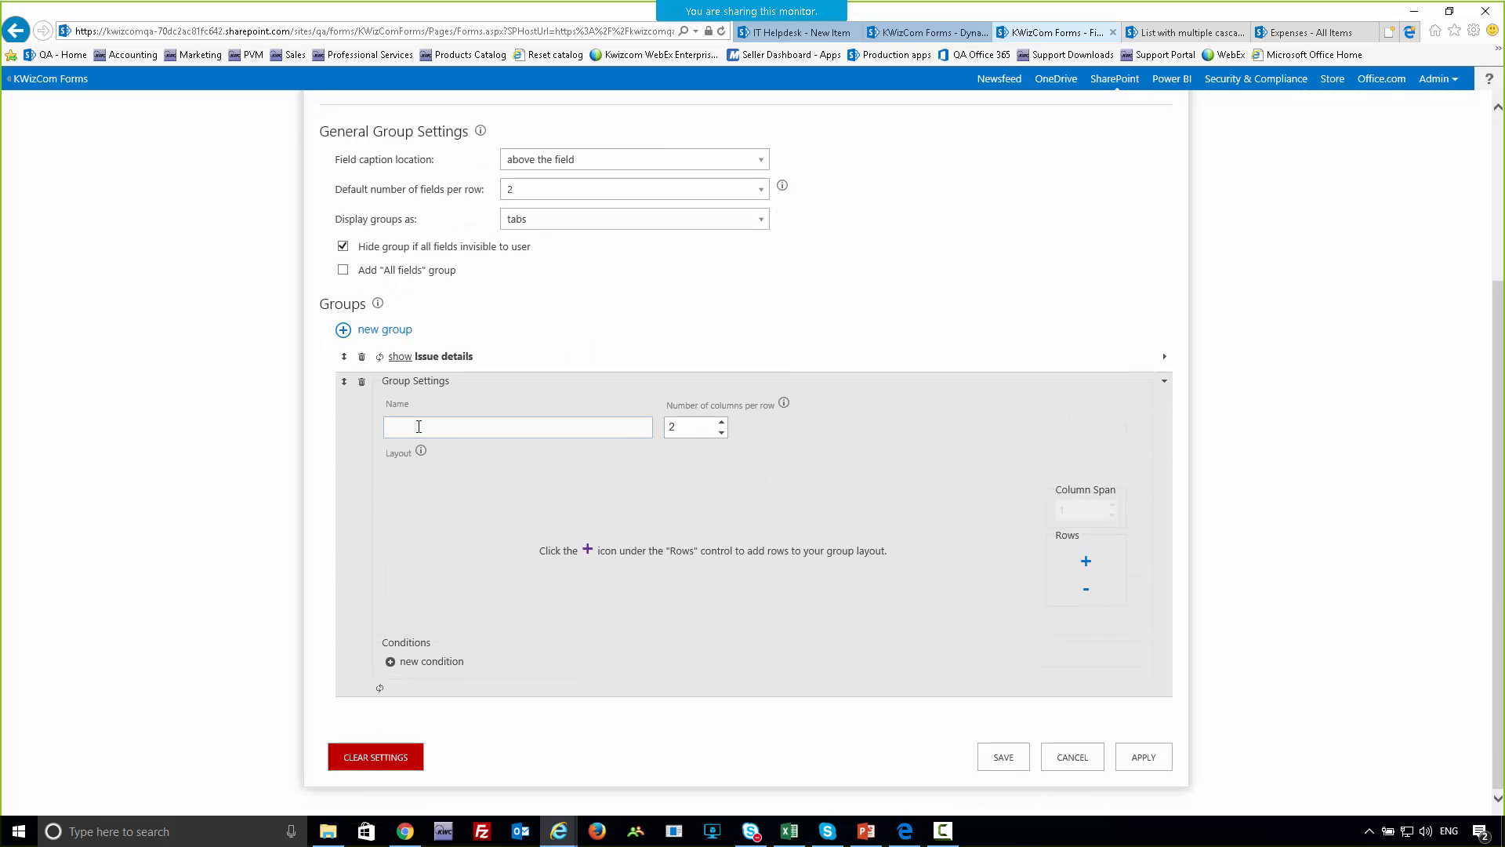
click(436, 428)
text(Resolution details)
- Add two layout rows to the Resolution details group and assign Issue Status to the first row's first cell
click(1086, 561)
click(1086, 560)
click(549, 509)
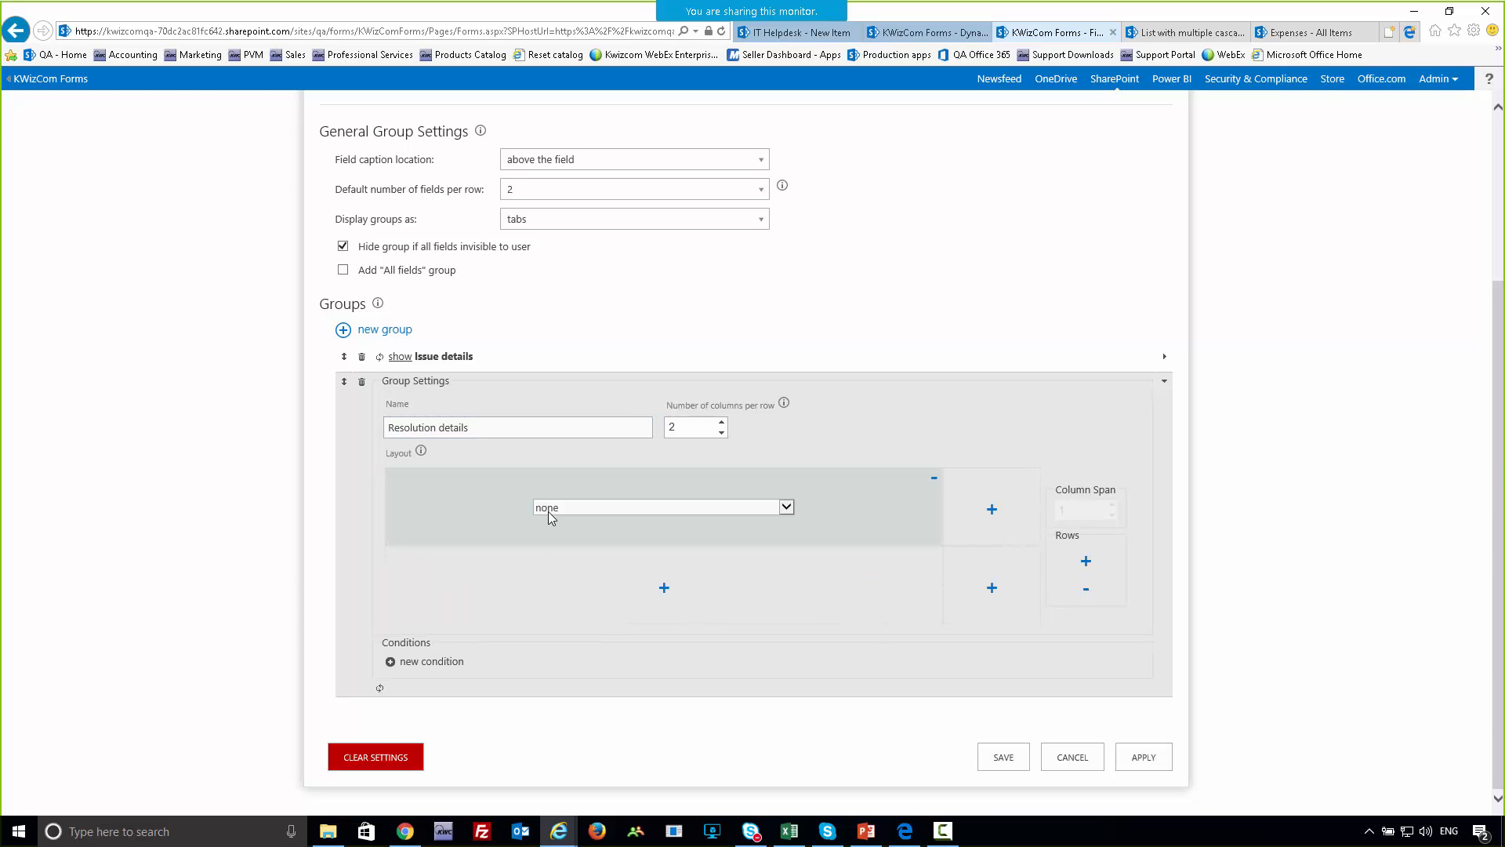
click(549, 510)
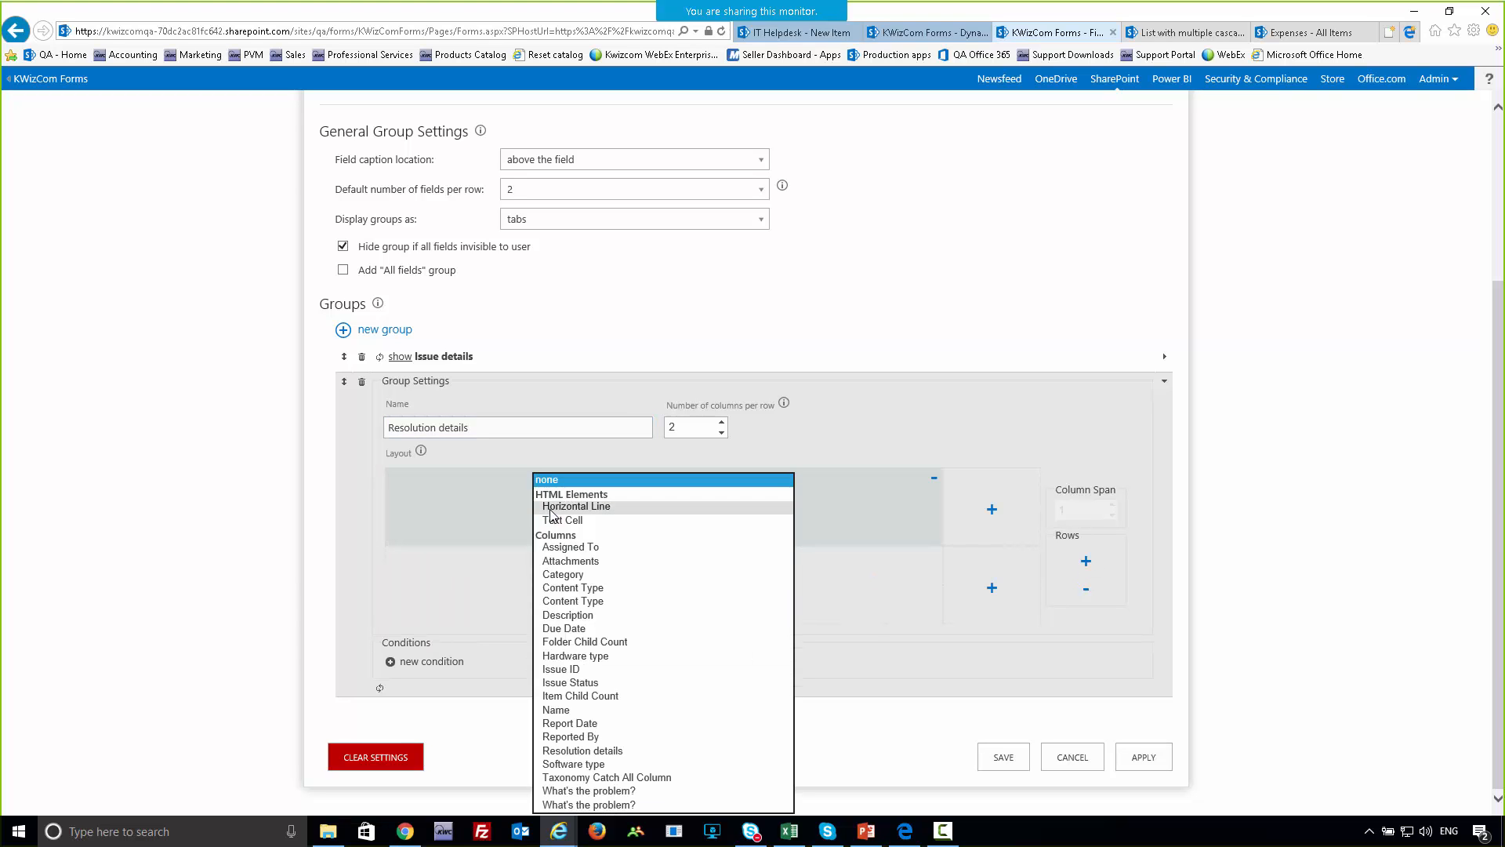
click(639, 688)
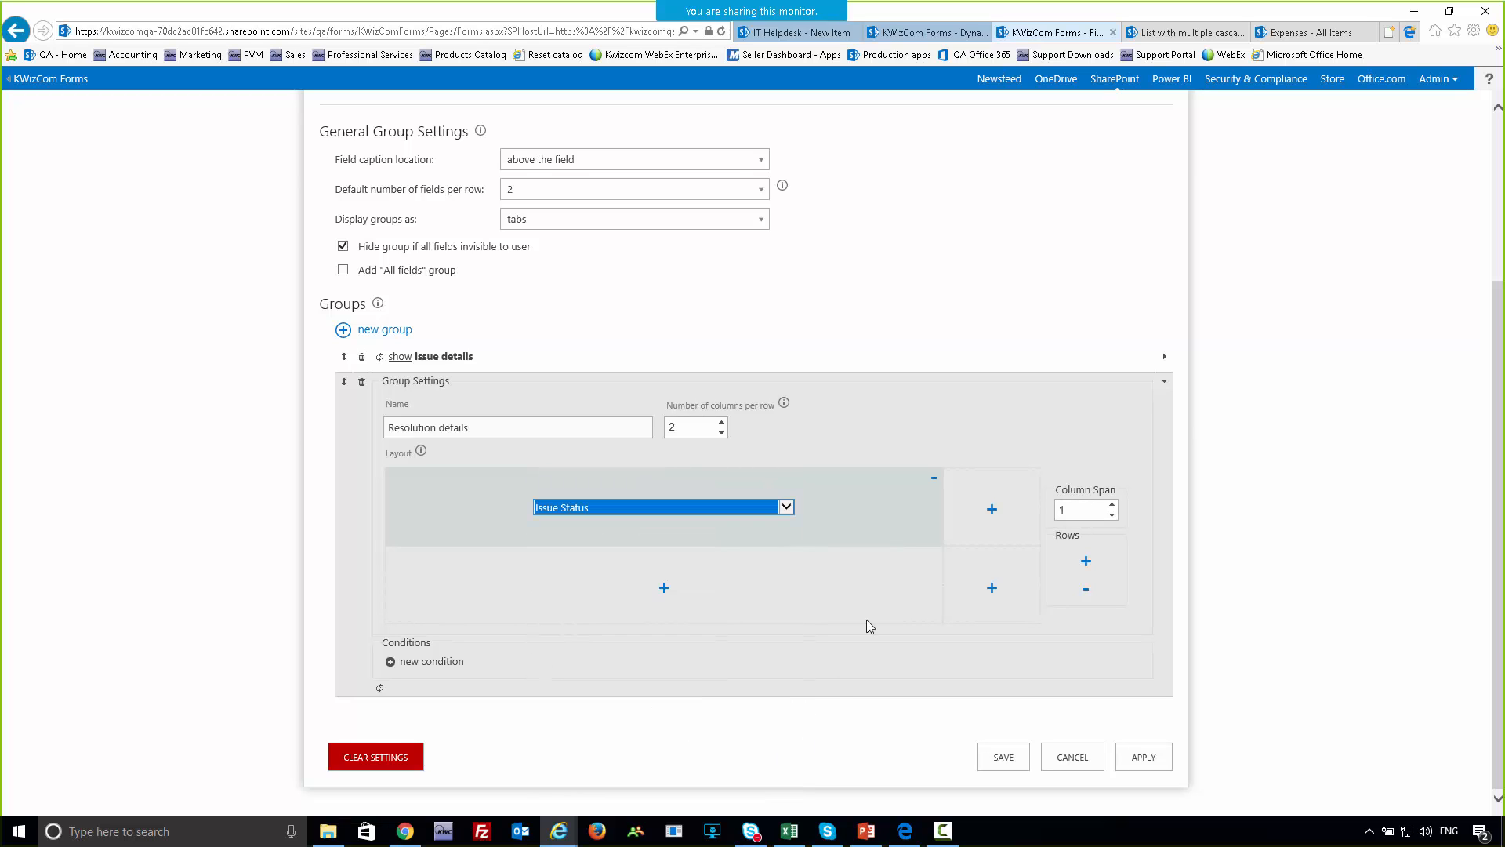
- Assign the Resolution details field to the cell below Issue Status and Assigned To to the cell beside Issue Status
click(664, 590)
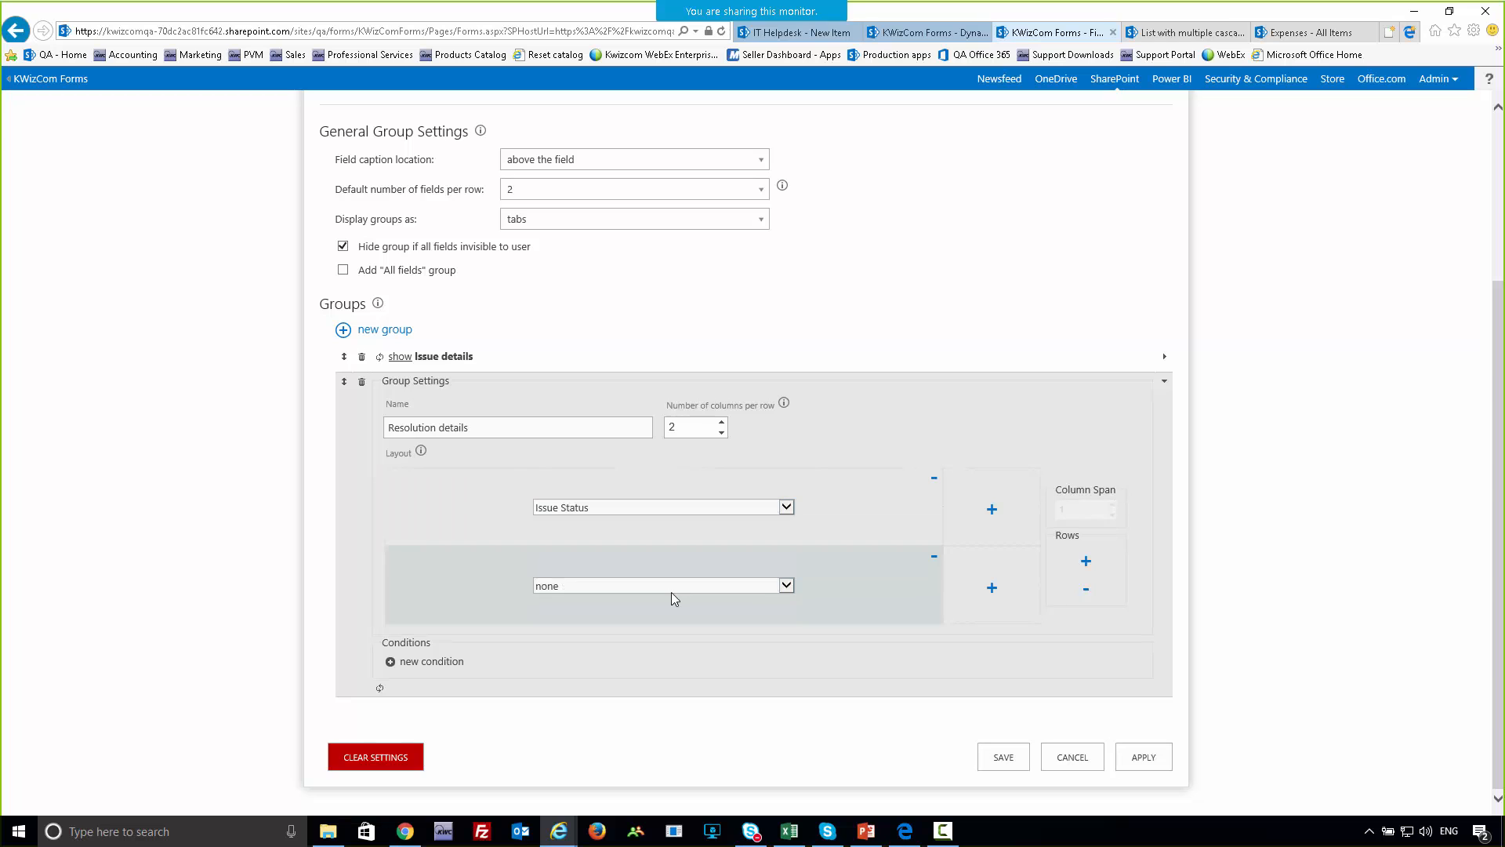
click(670, 589)
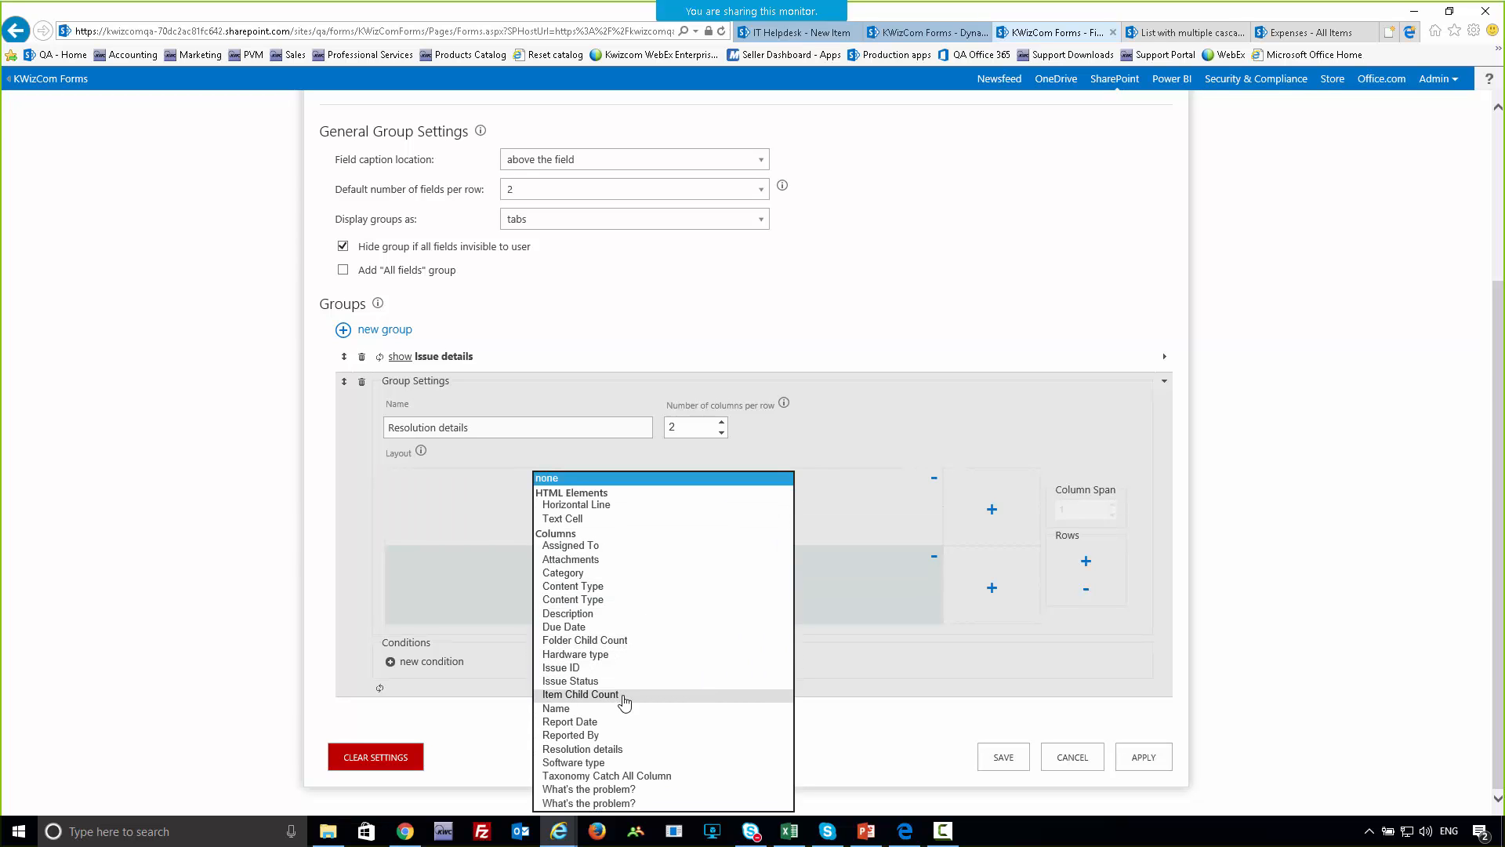
click(614, 750)
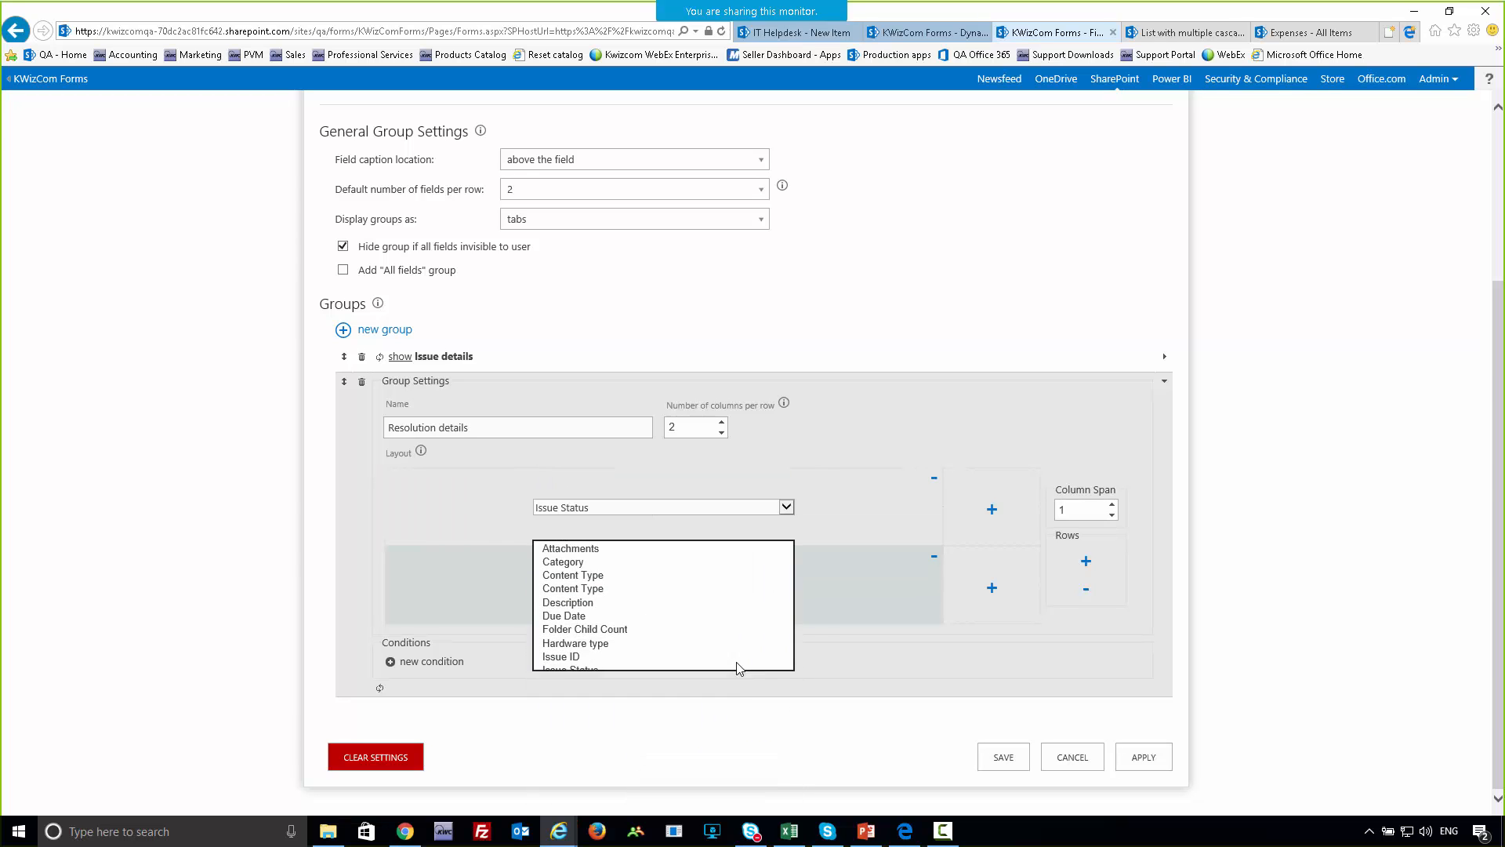
click(992, 509)
click(966, 505)
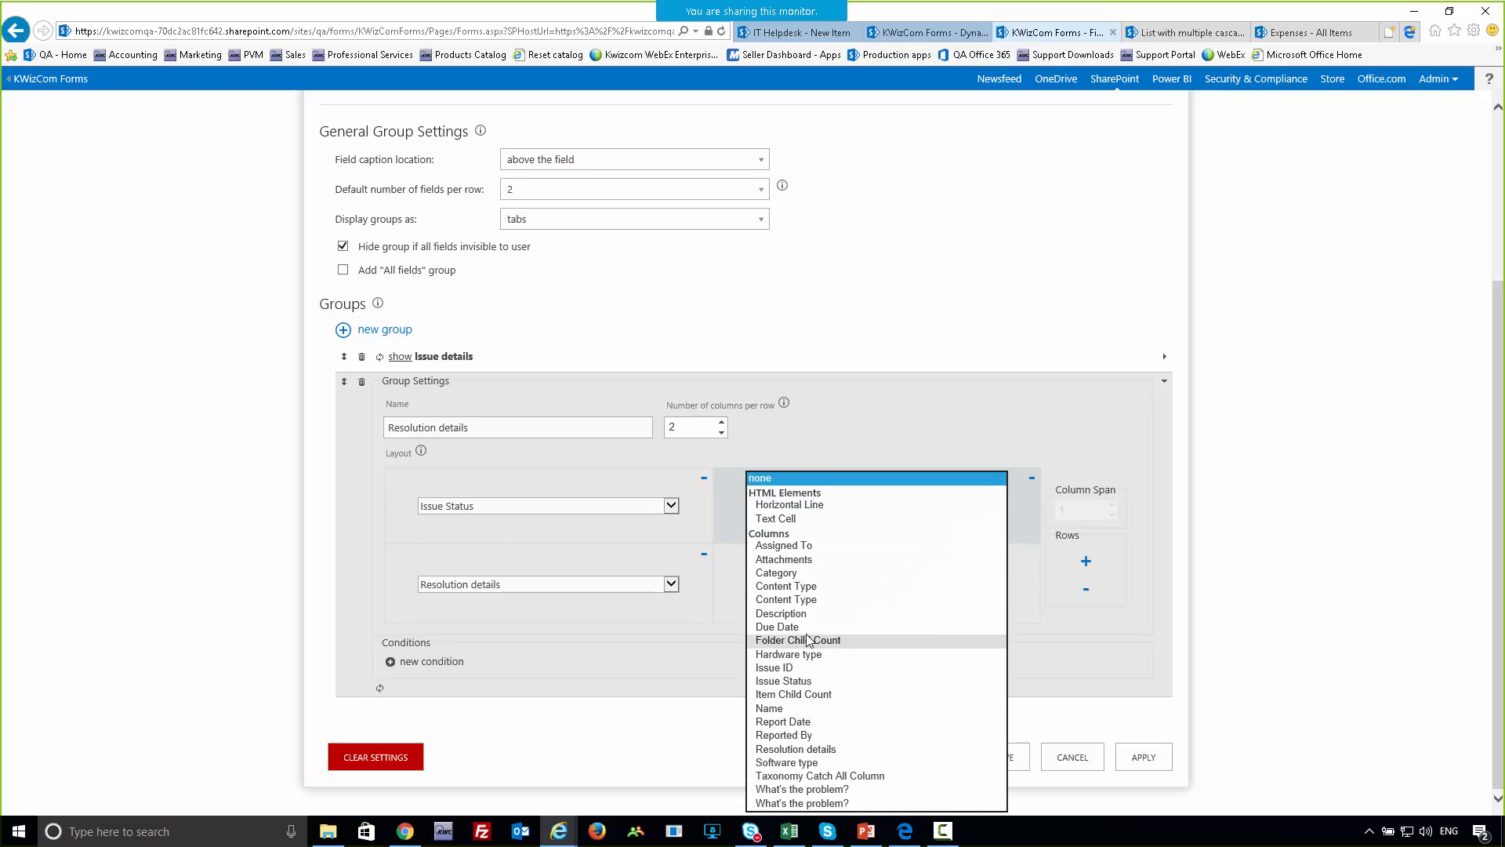
click(807, 546)
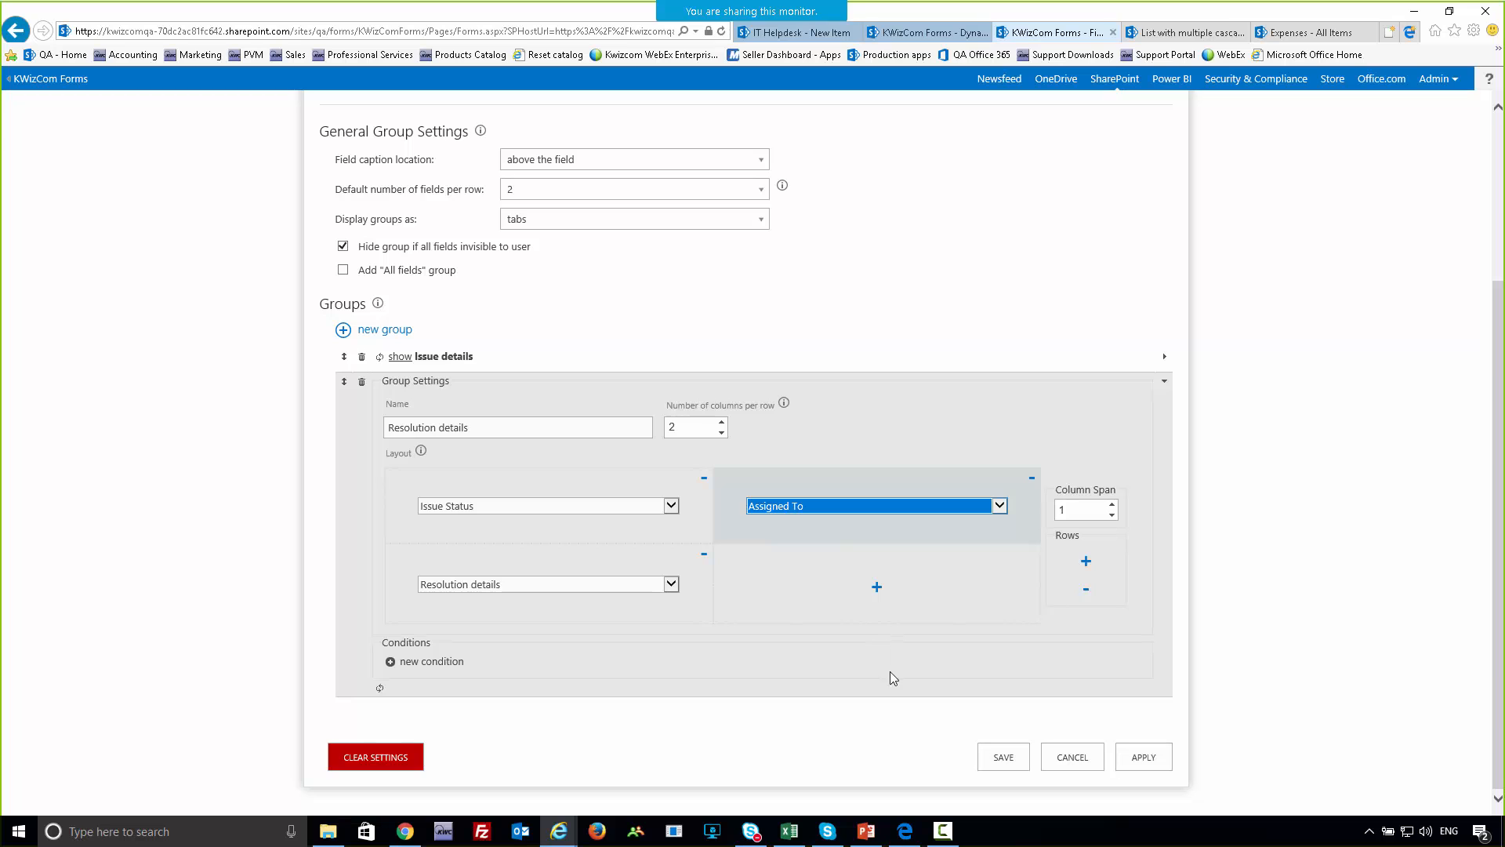
click(1154, 739)
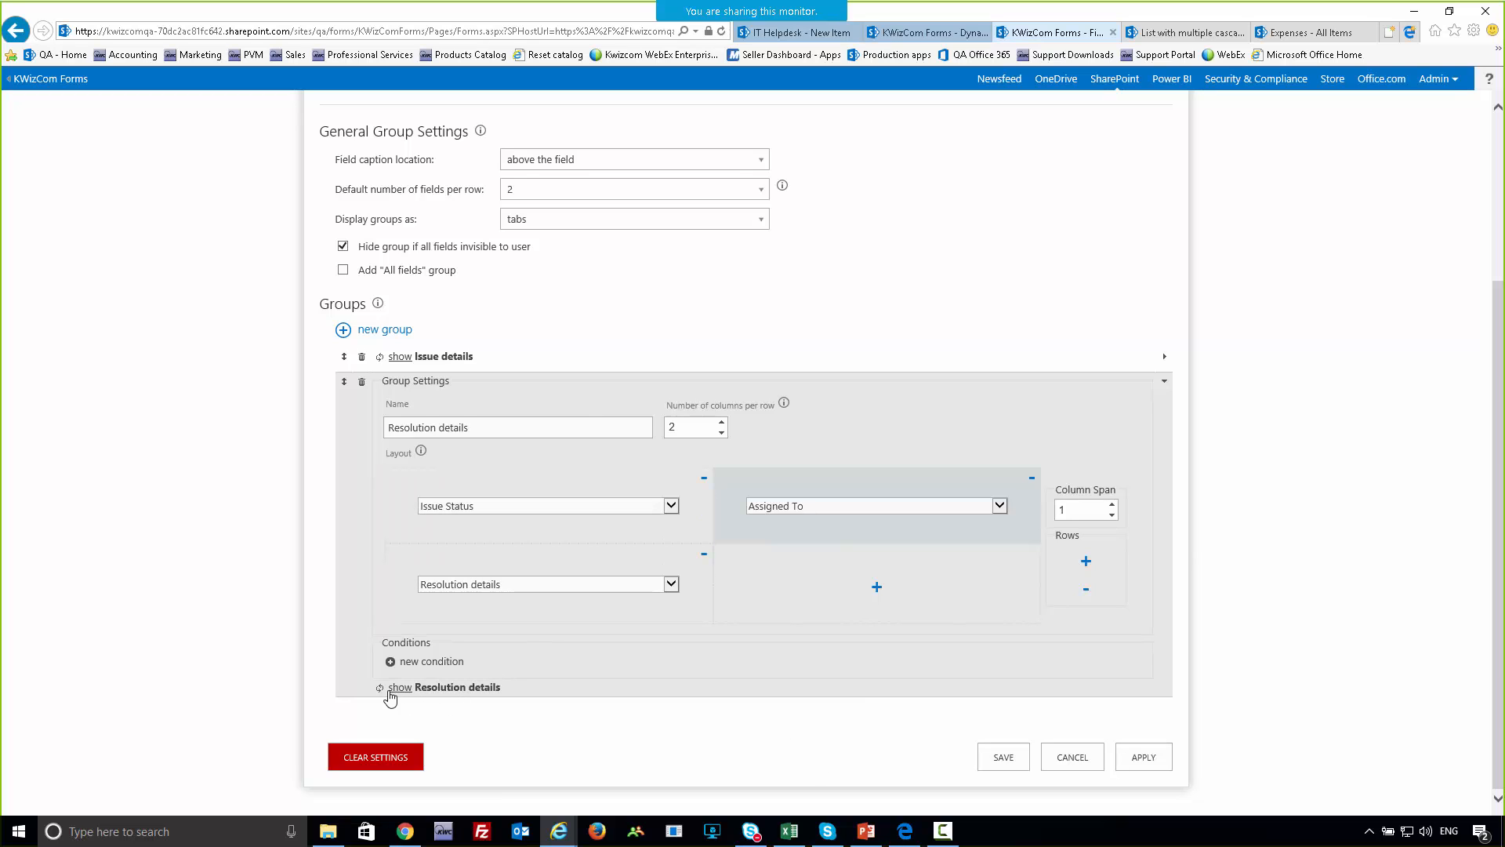
click(414, 664)
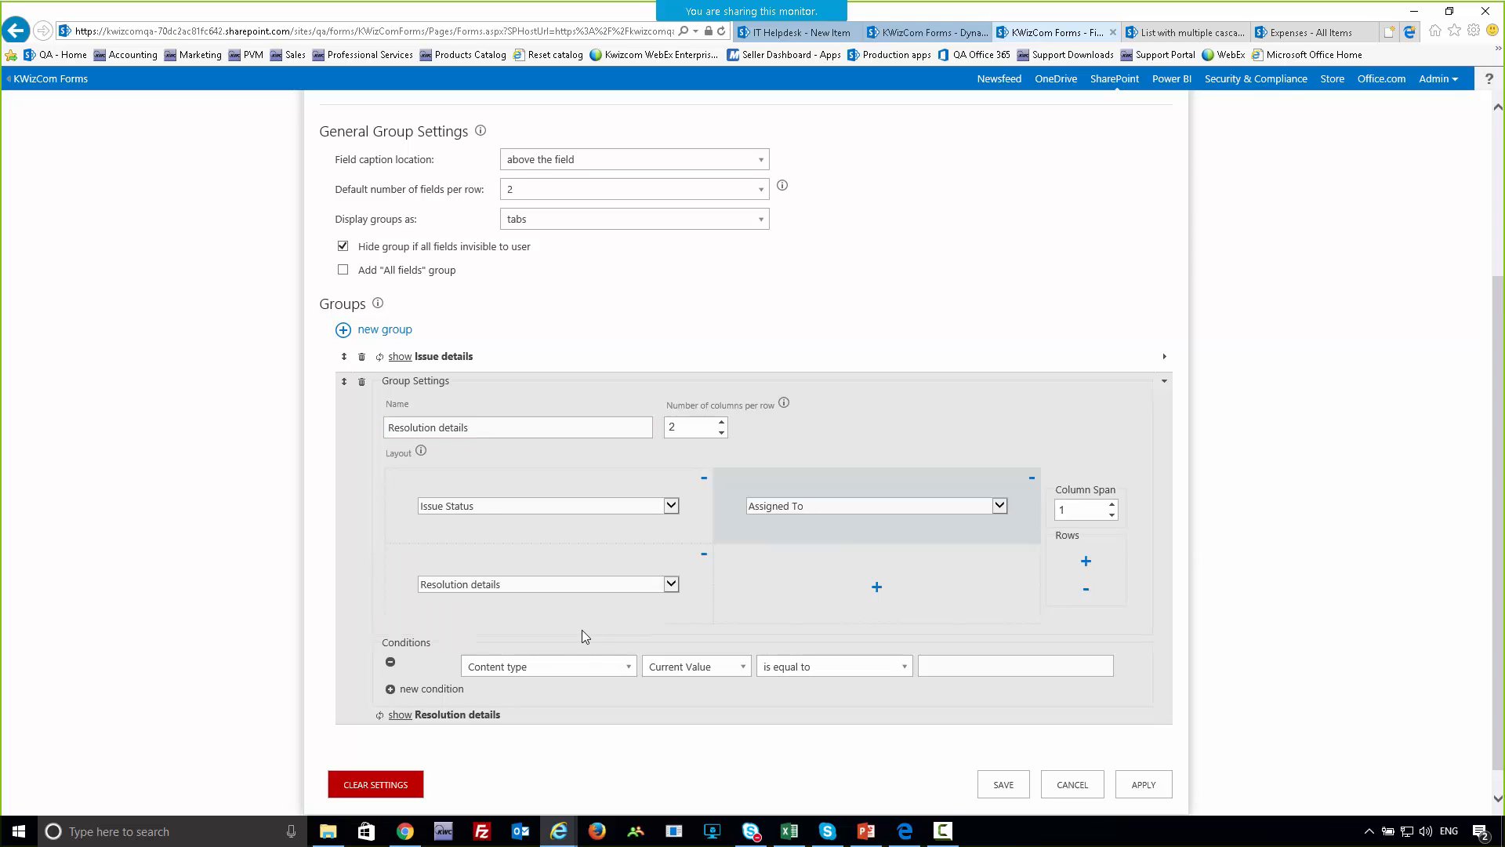
click(577, 667)
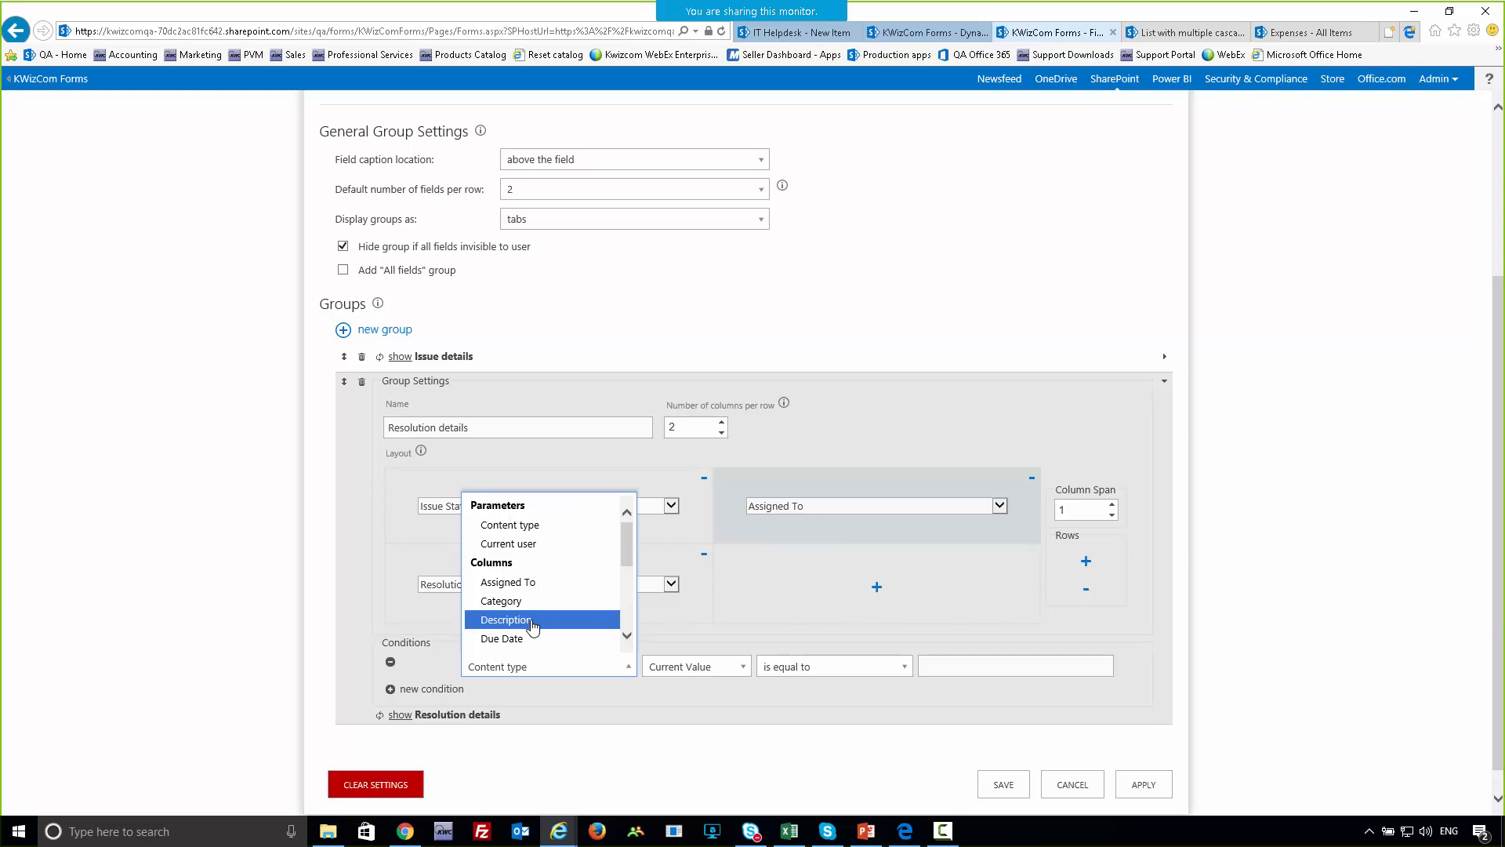
click(521, 745)
click(390, 662)
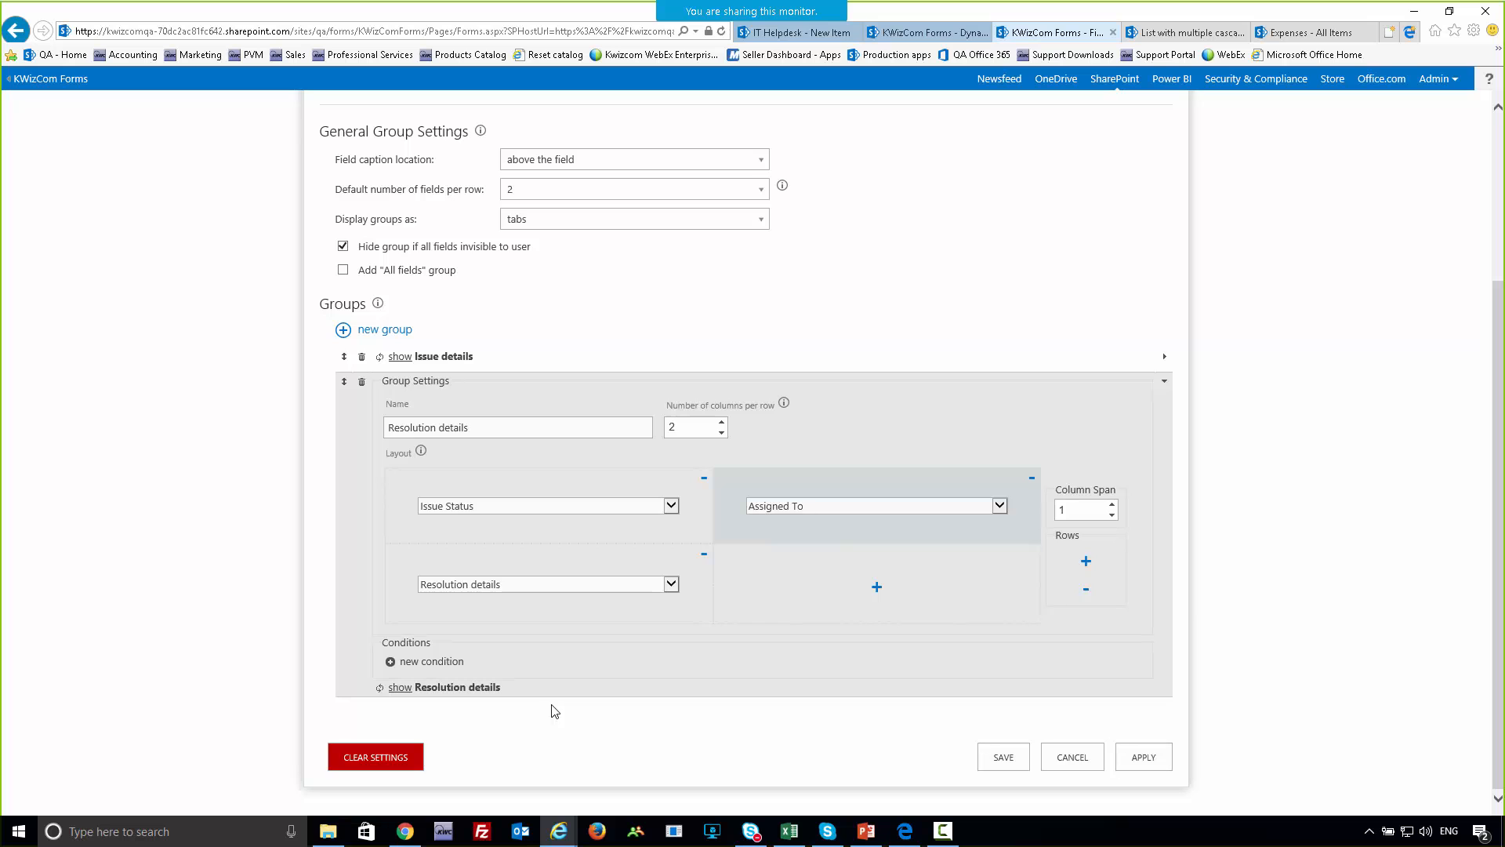
- Apply the field groups and check the Resolution details and Issue details tabs on the reloaded IT Helpdesk new item form
scroll(569, 705, up, 3)
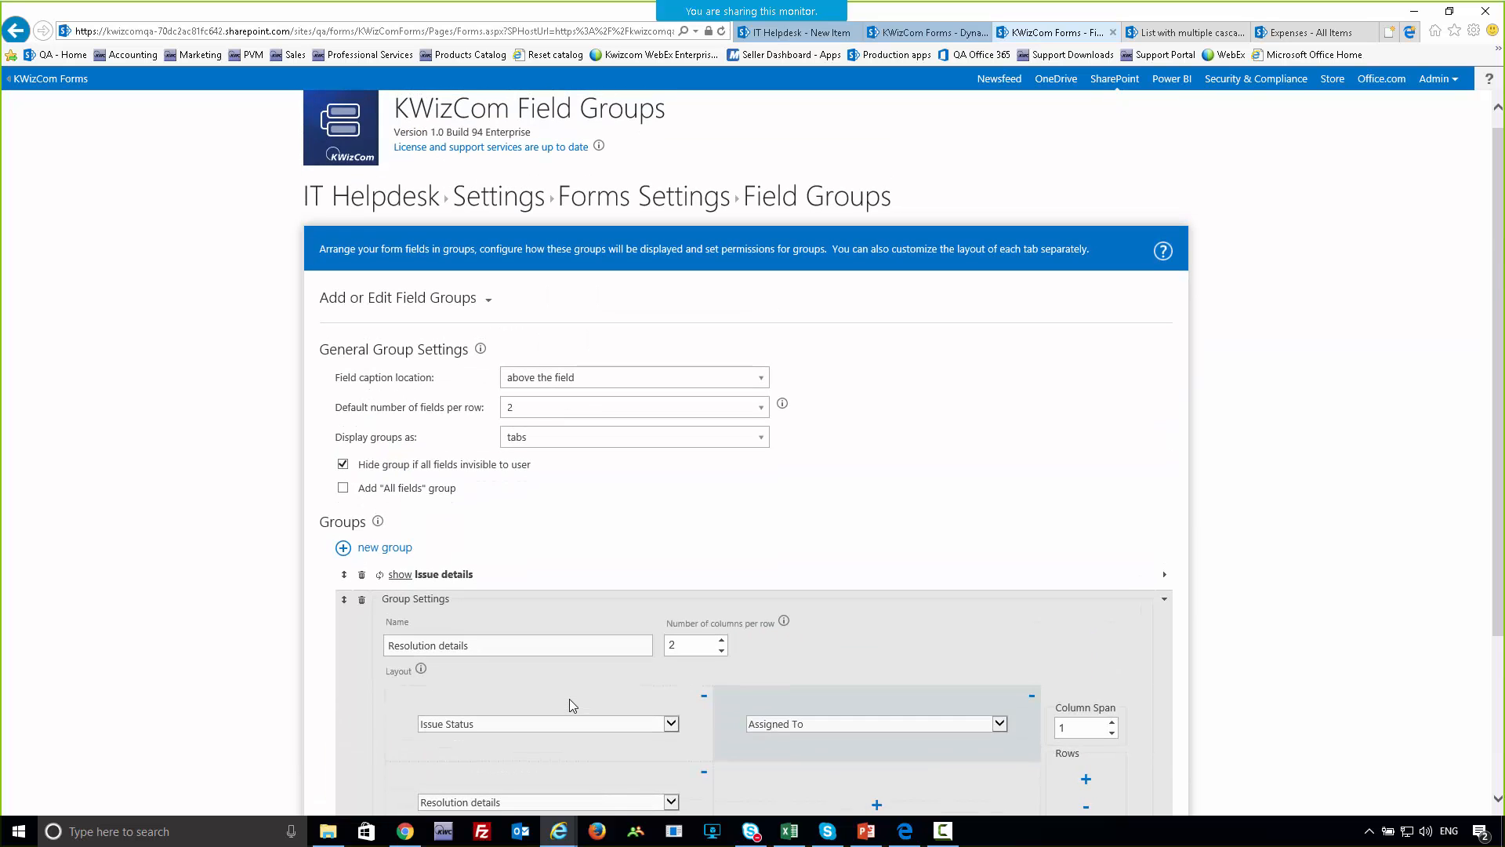
scroll(831, 753, down, 3)
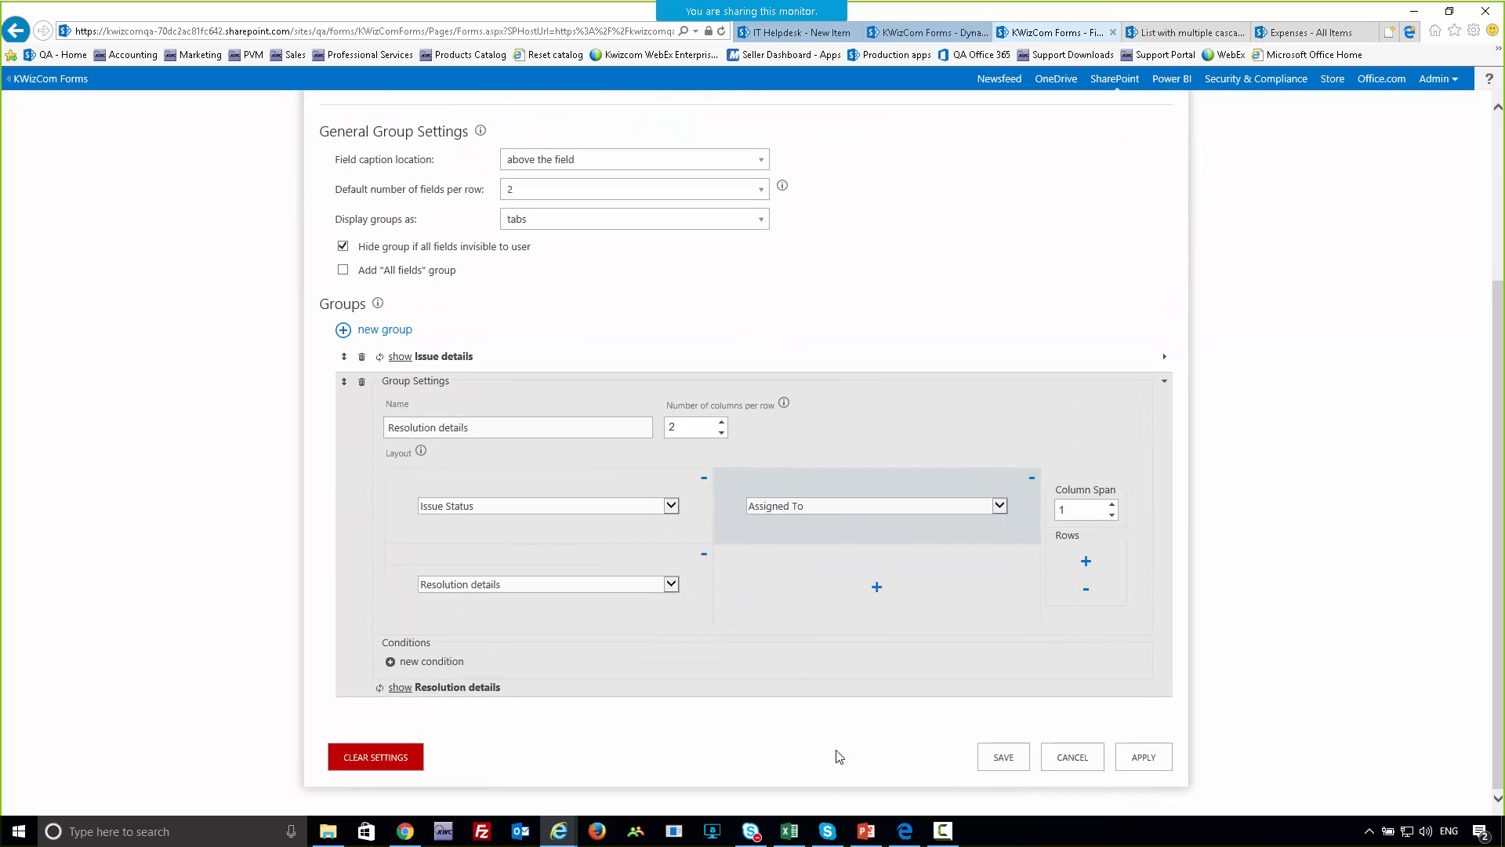
click(1144, 756)
click(793, 32)
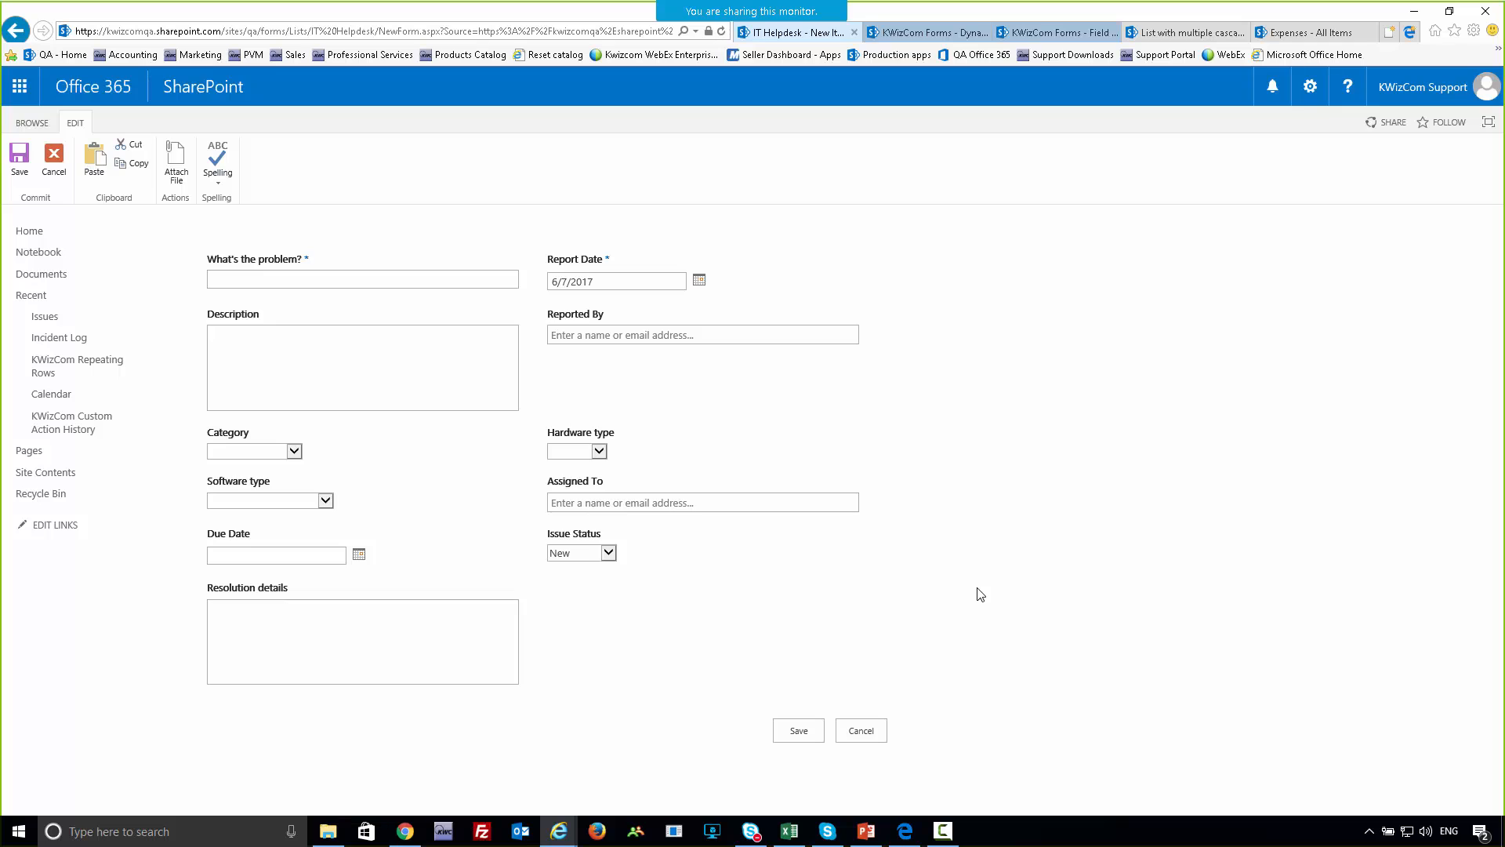
key(F5)
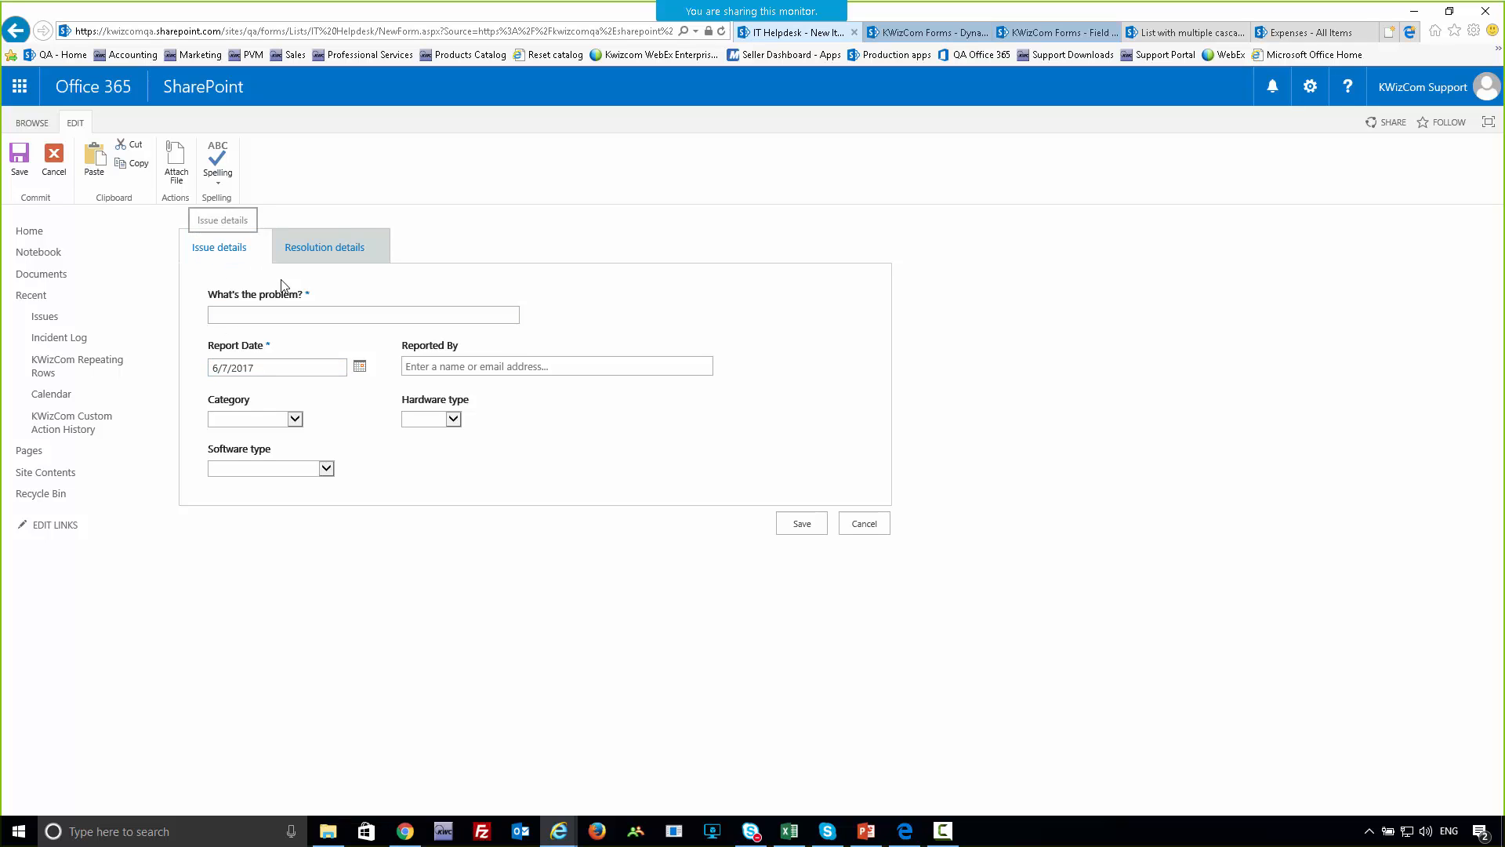
click(336, 256)
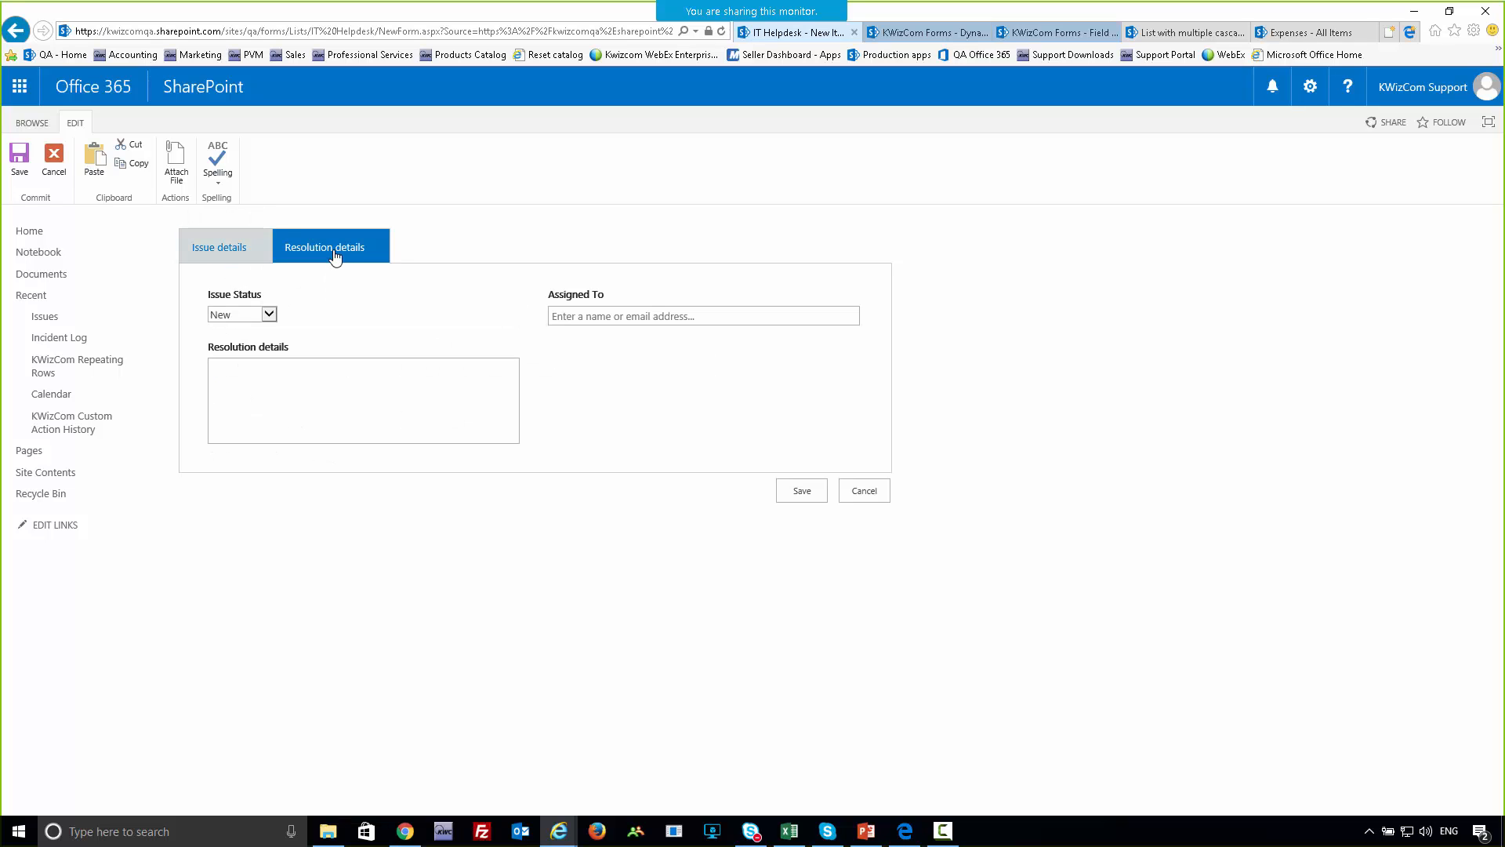
click(239, 255)
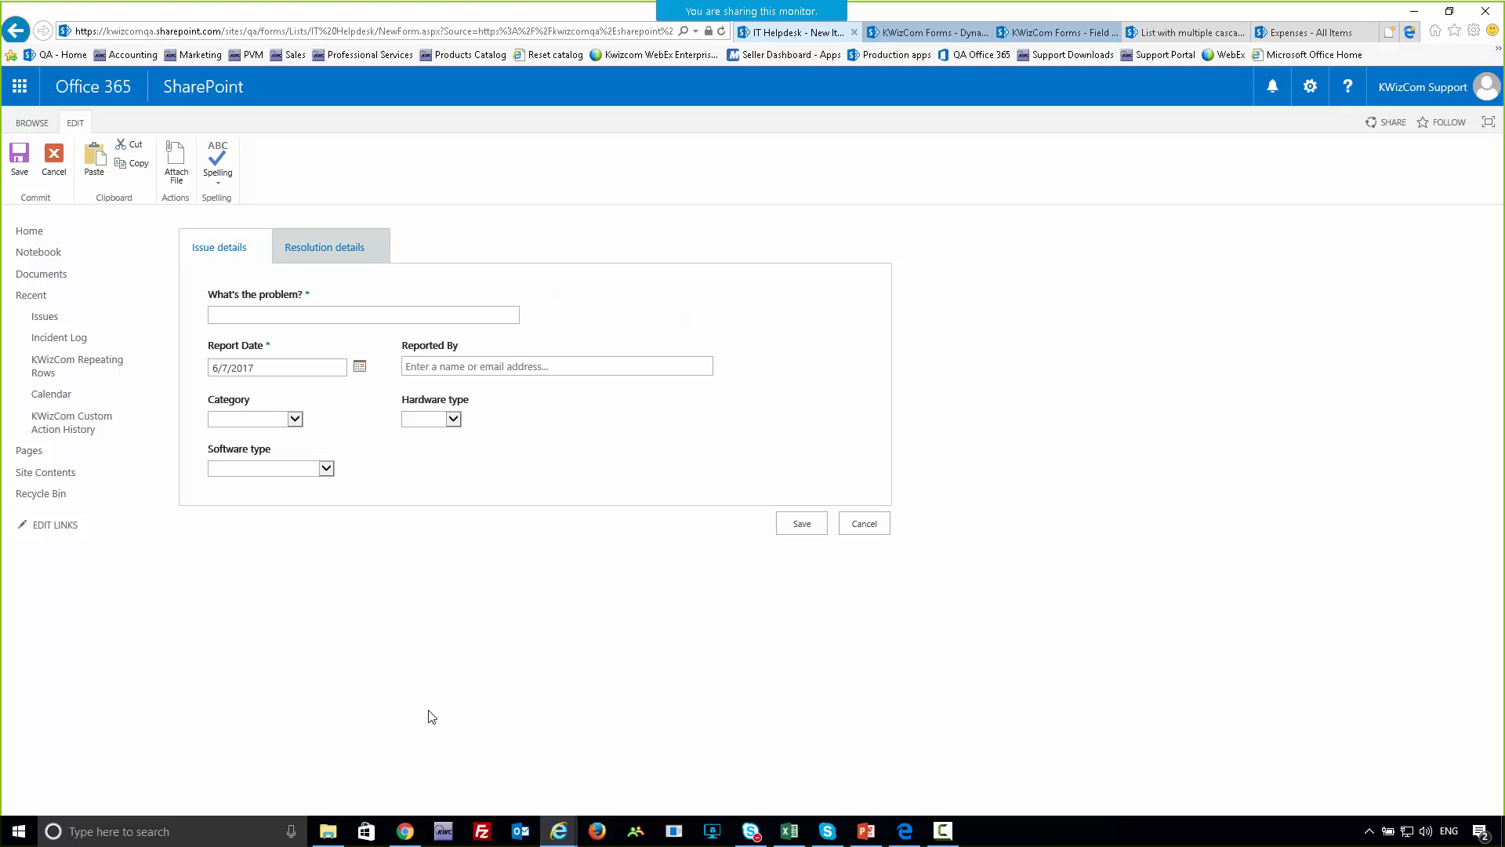
- Return to the Field Groups settings and set the groups to display as accordion
click(1055, 32)
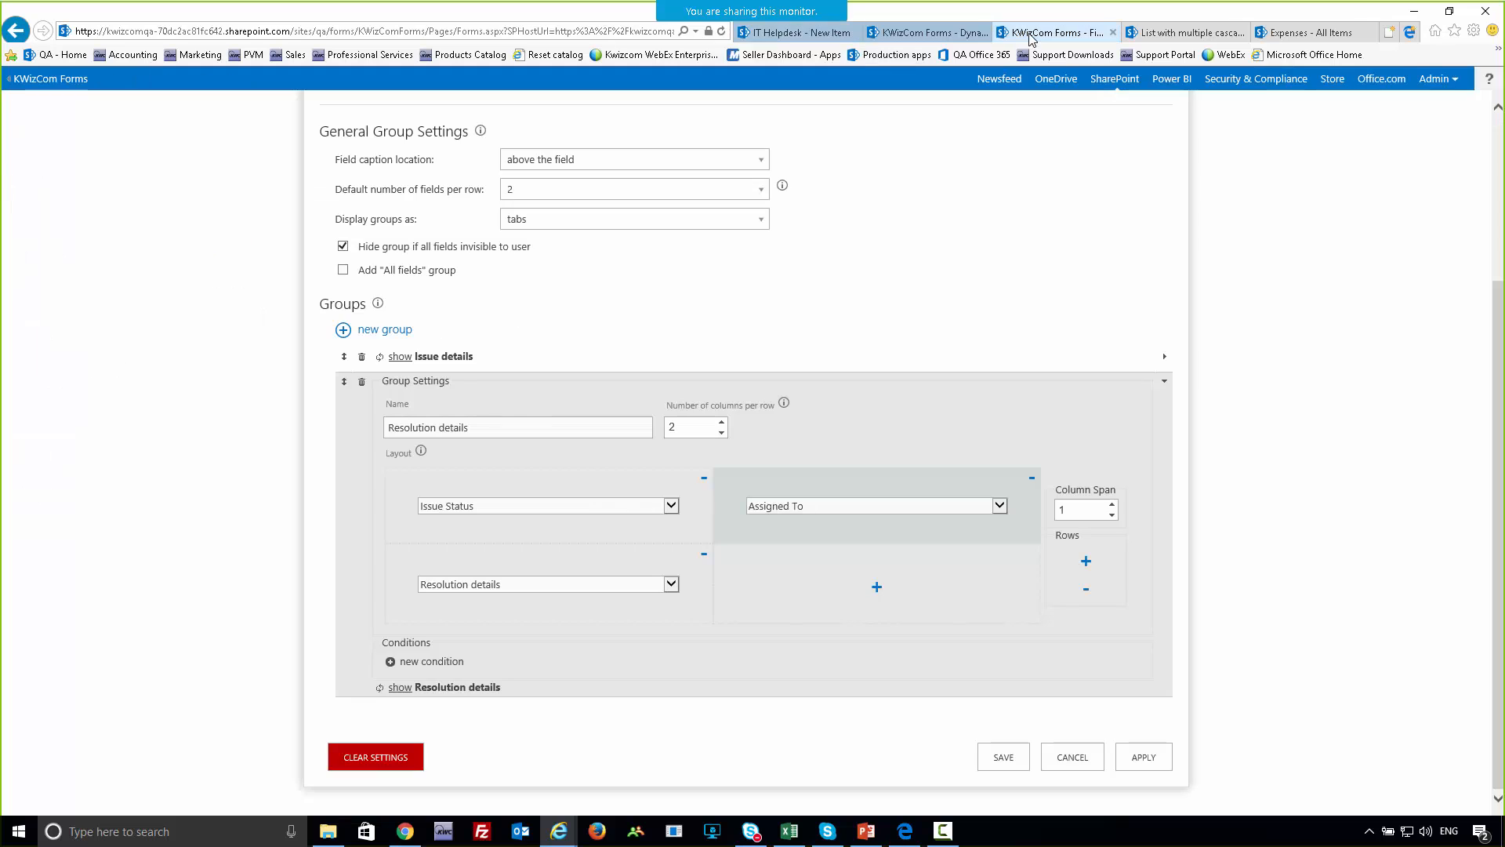
drag(335, 221, 425, 226)
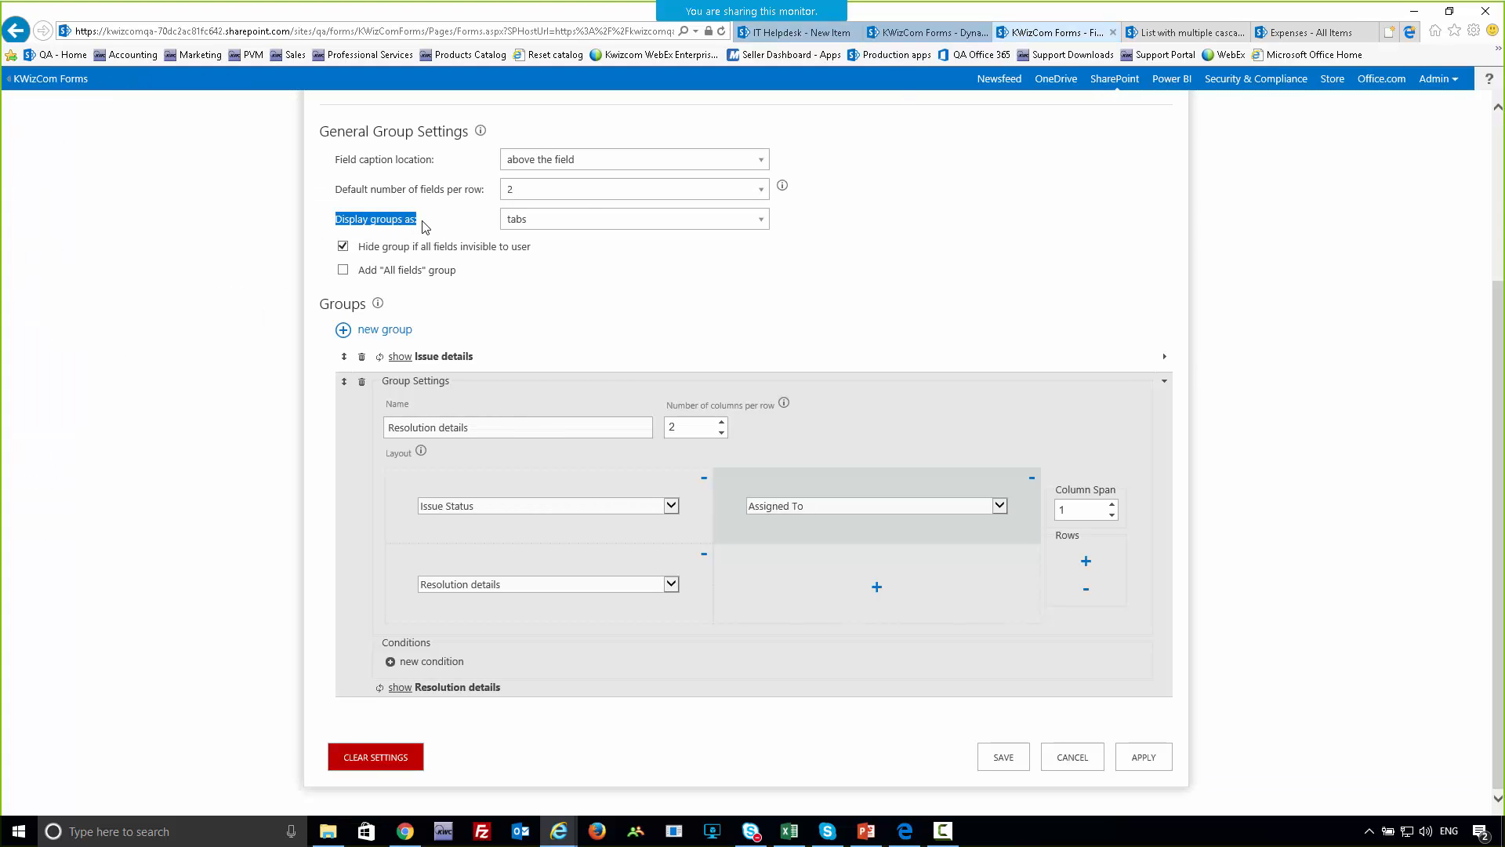
click(639, 228)
click(639, 242)
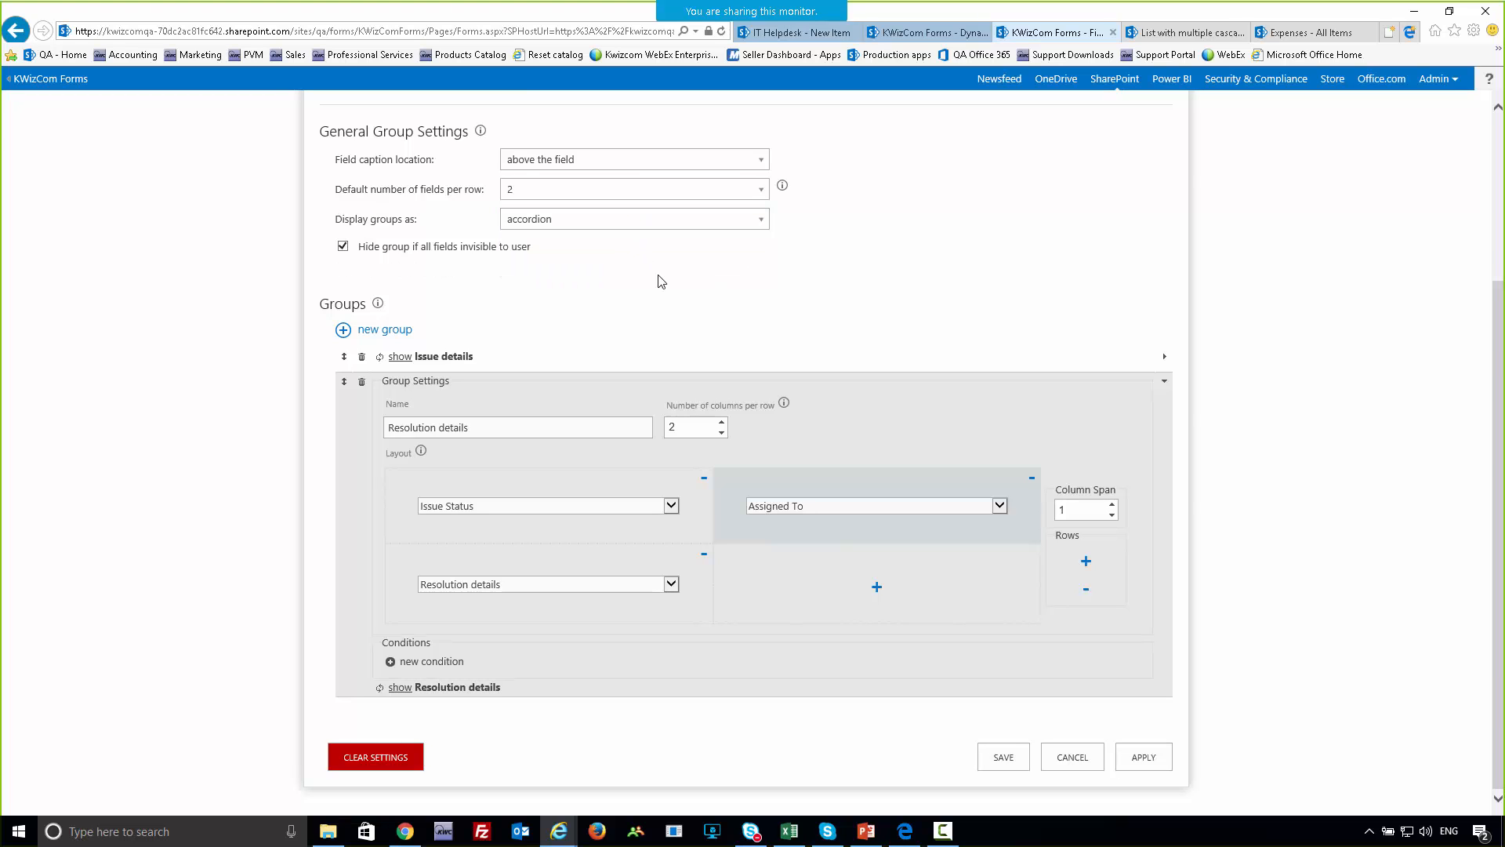
- Apply the accordion display and try the Issue details and Resolution details sections on the reloaded IT Helpdesk new item form
click(1144, 756)
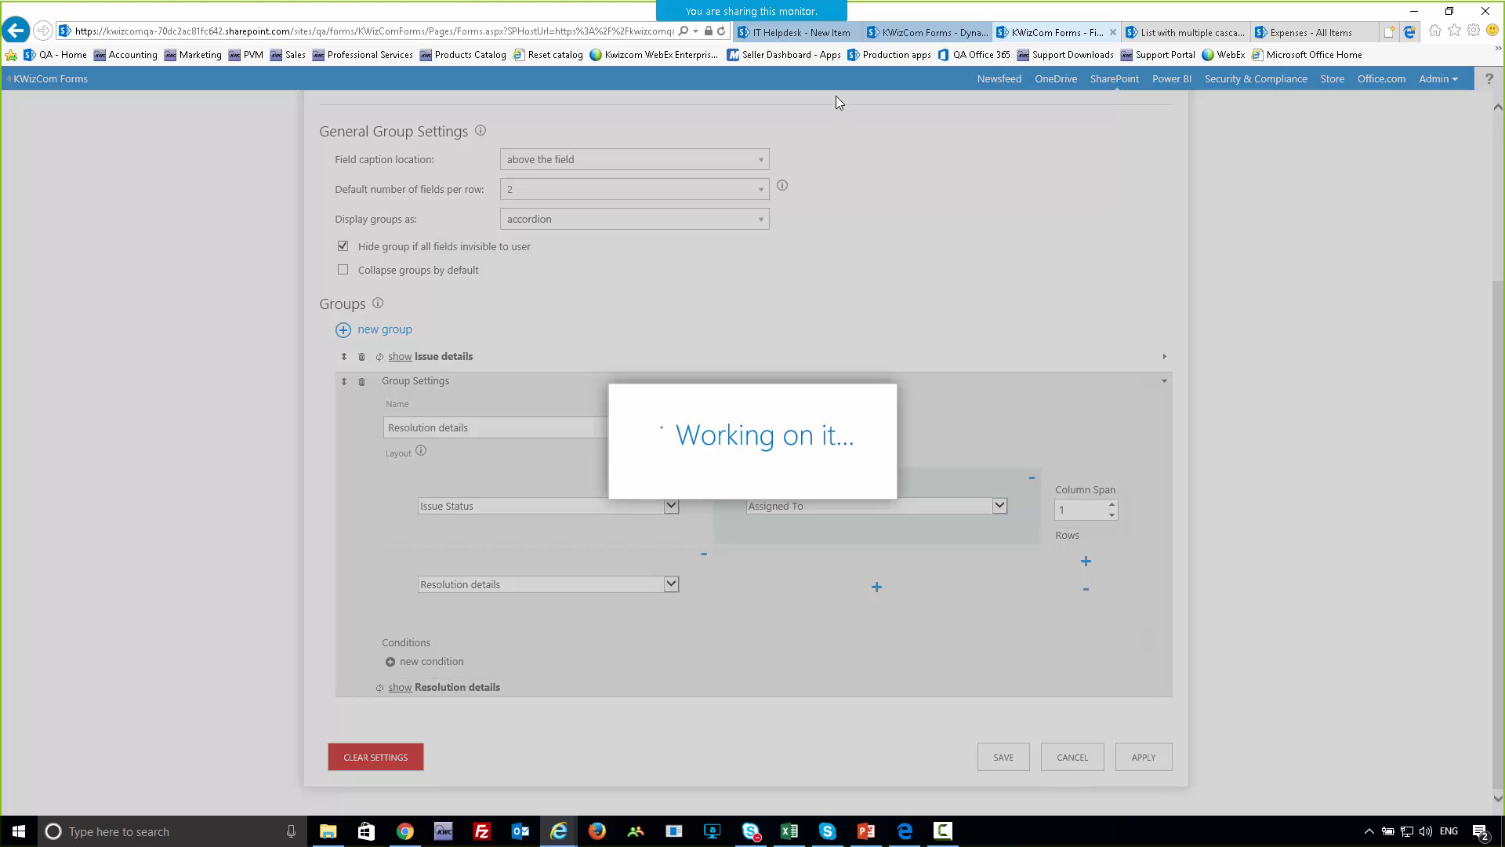
click(798, 33)
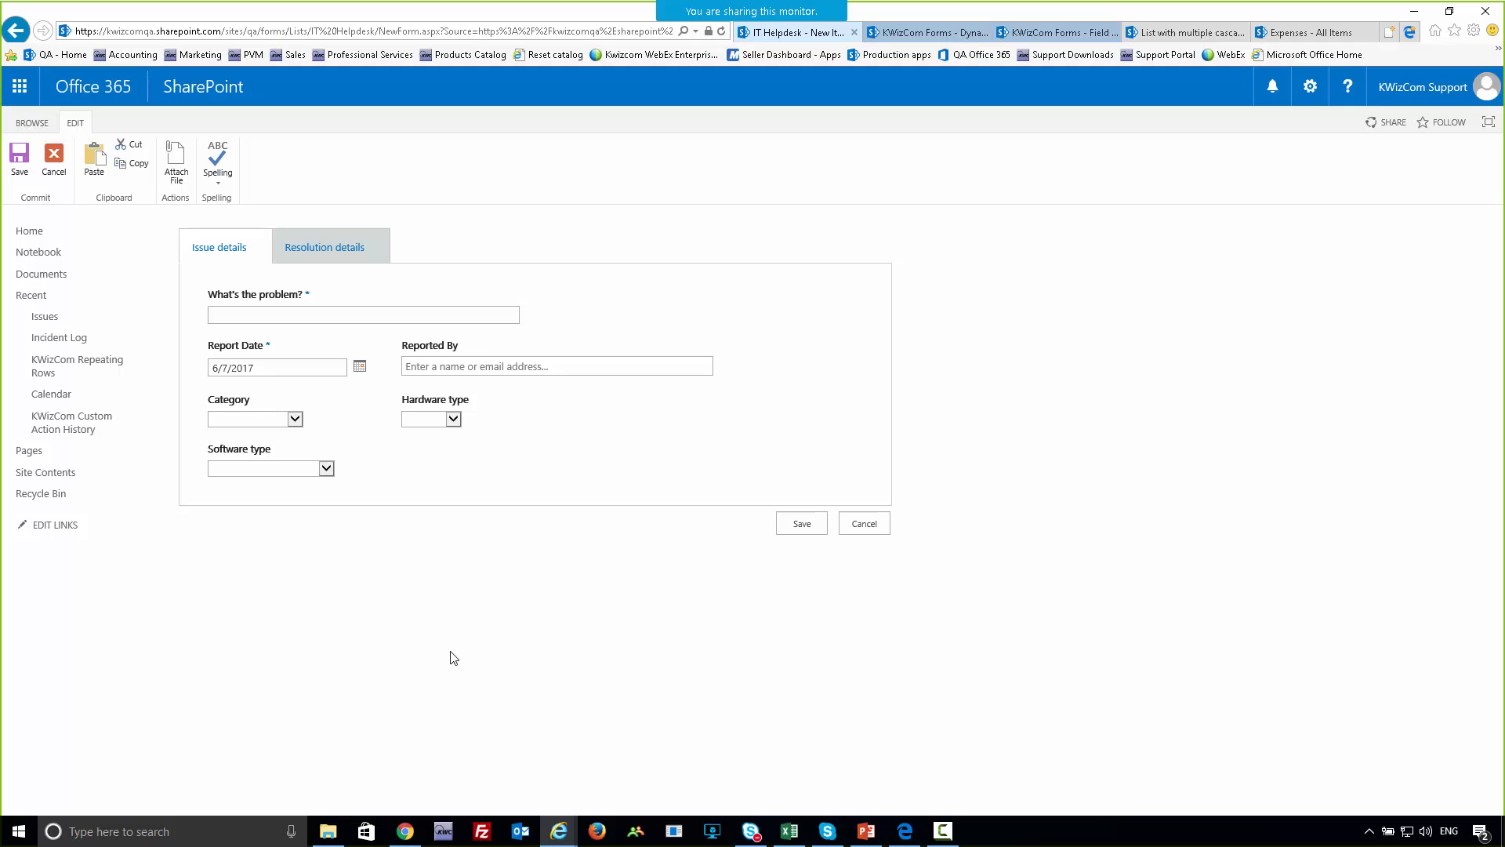
key(F5)
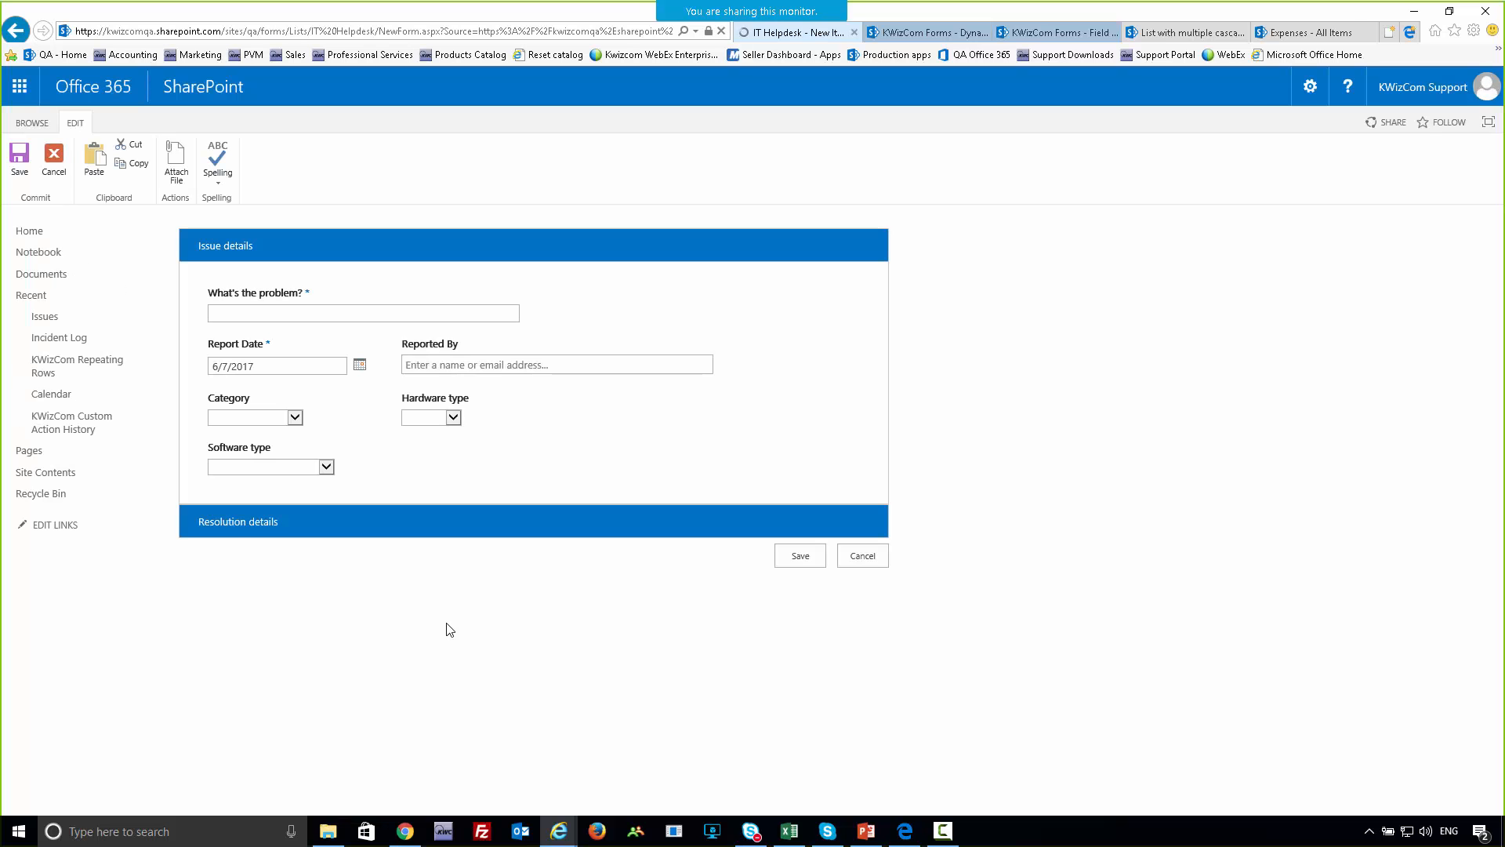
click(270, 533)
click(235, 248)
click(259, 526)
- Return to the Field Groups settings, set the groups to display as tabs and apply the change
click(1040, 36)
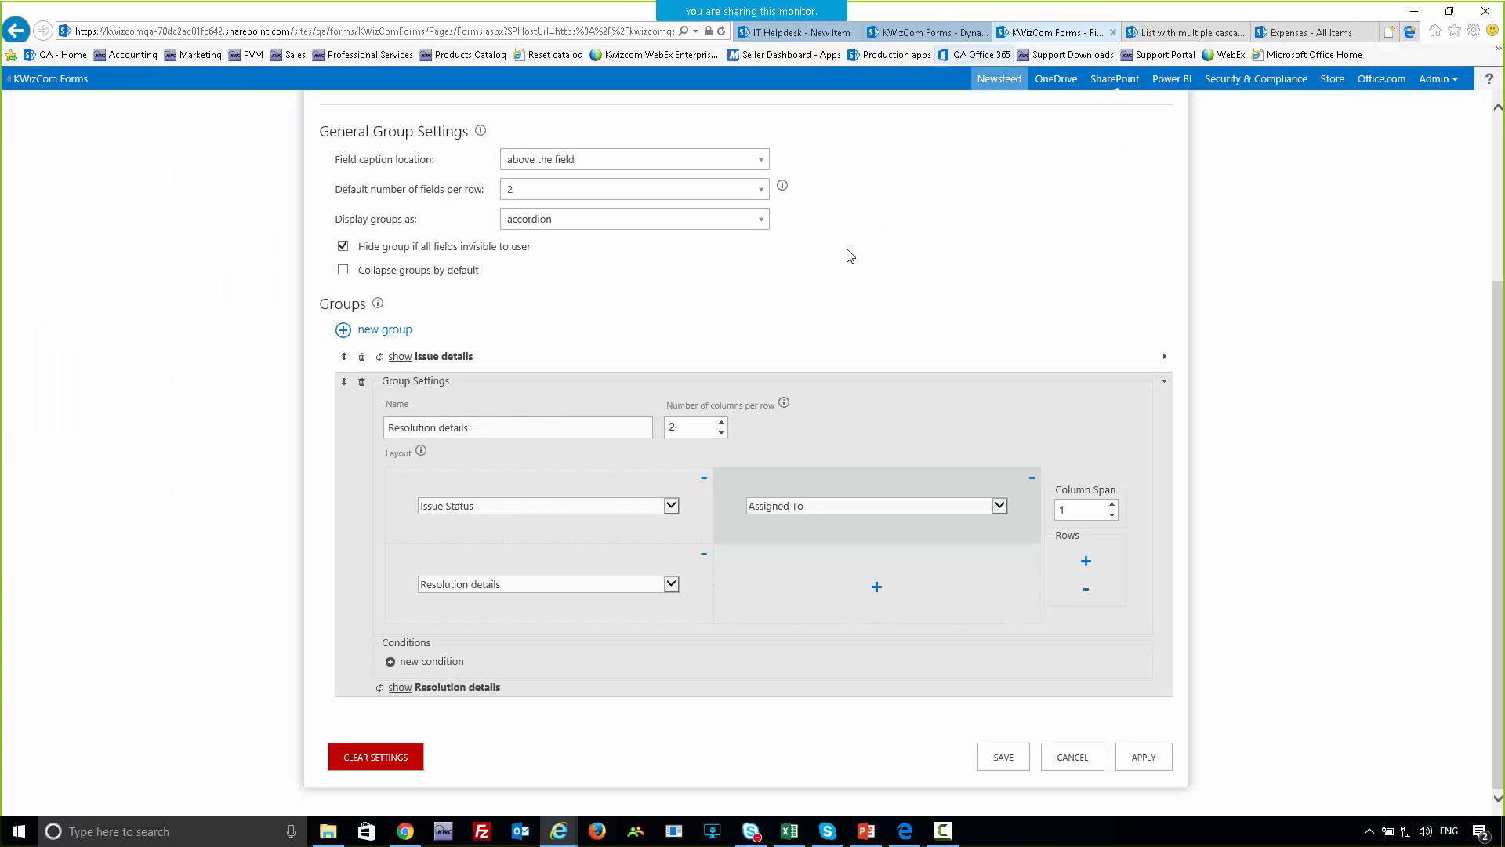
click(548, 222)
click(543, 264)
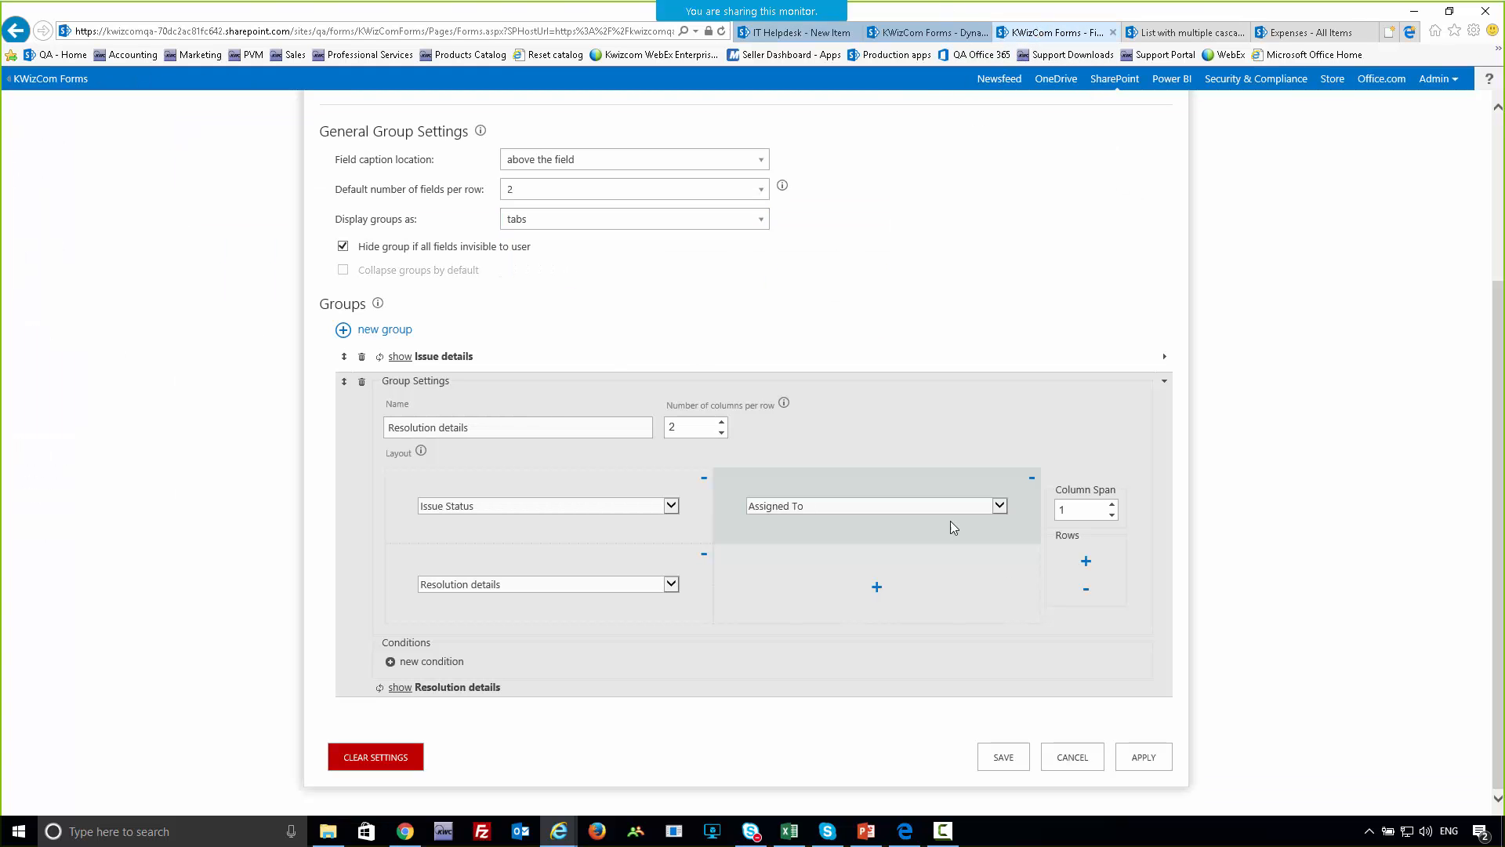
click(1143, 756)
- Clear all field group settings and return to the IT Helpdesk new item form
click(378, 759)
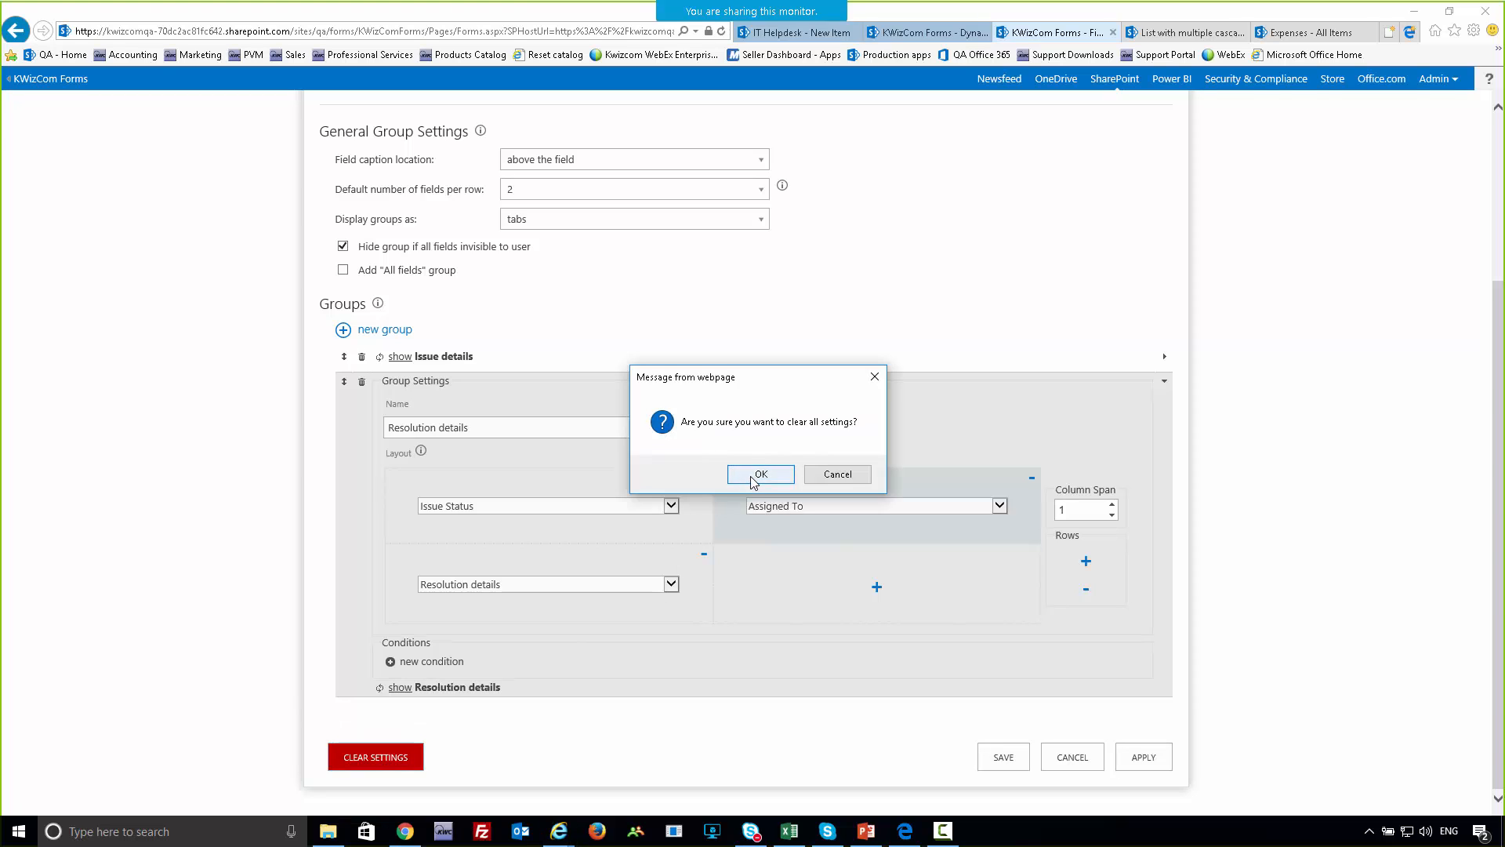
click(758, 471)
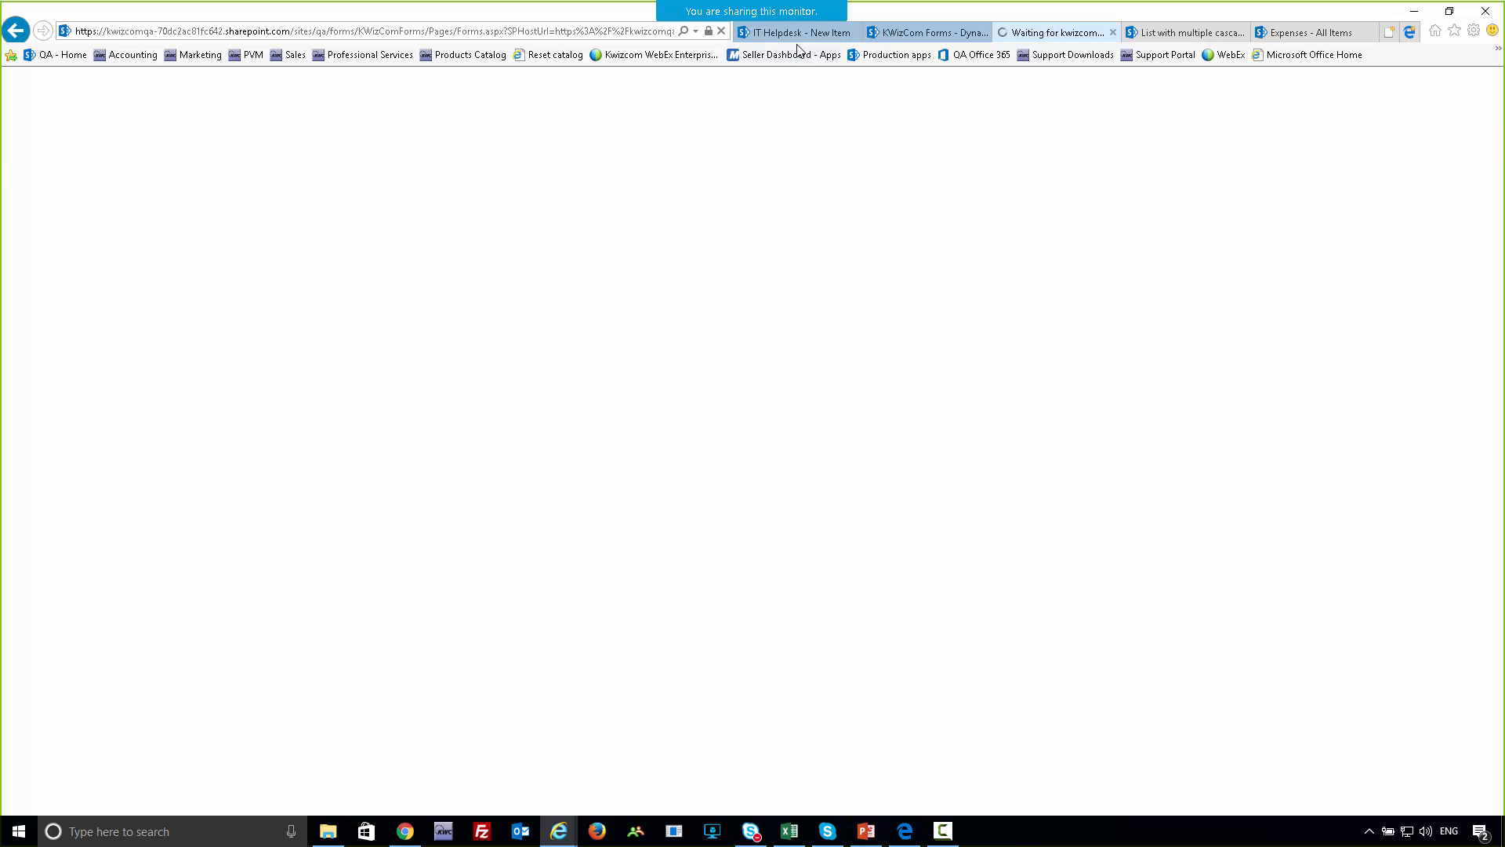
click(798, 33)
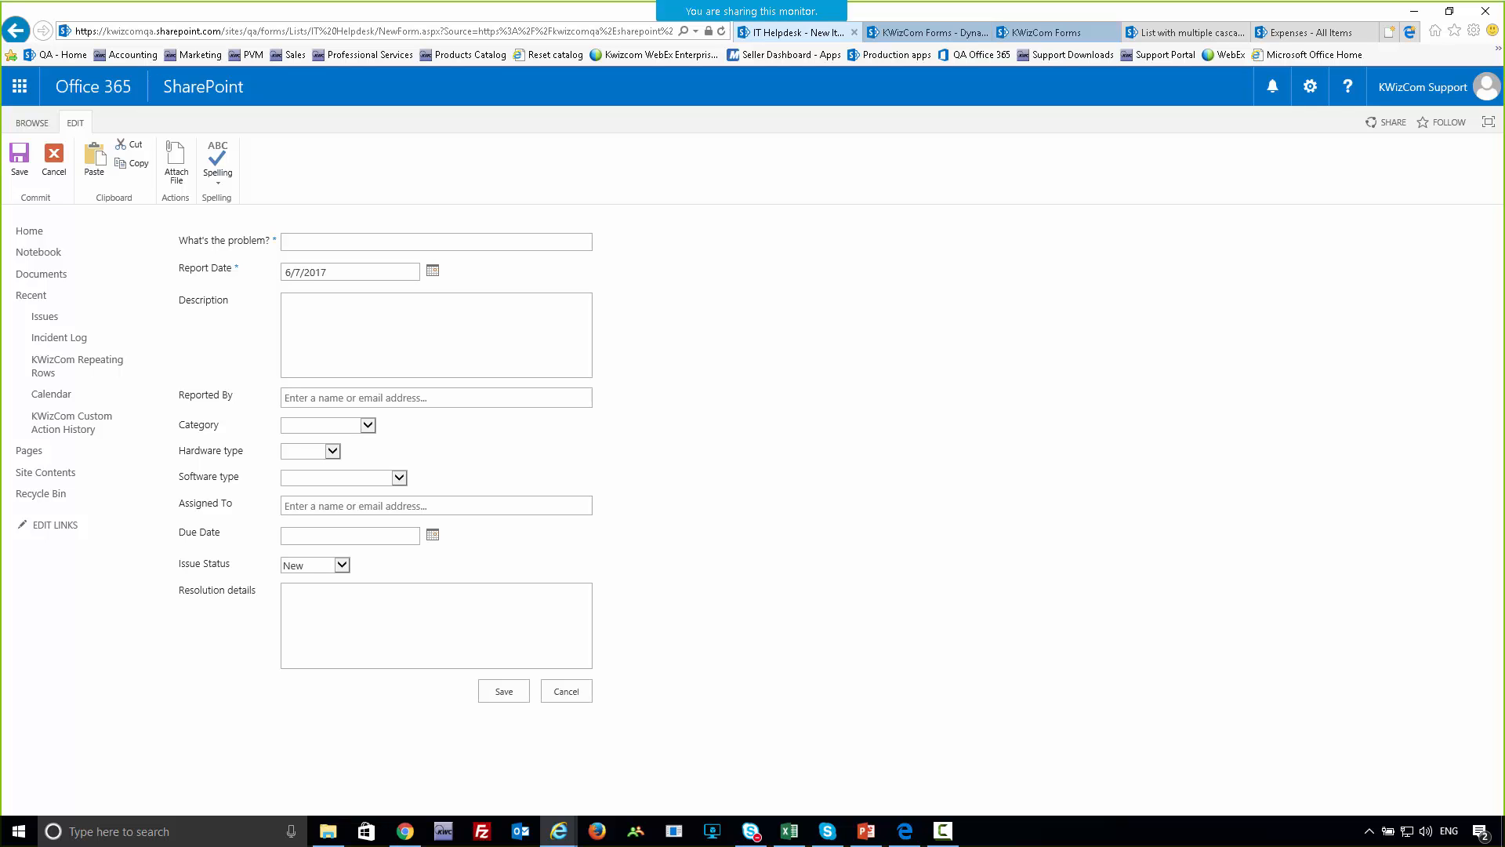
- Switch to the PowerPoint slideshow and advance it to the overview of KWizCom apps
key(alt+Tab)
key(F5)
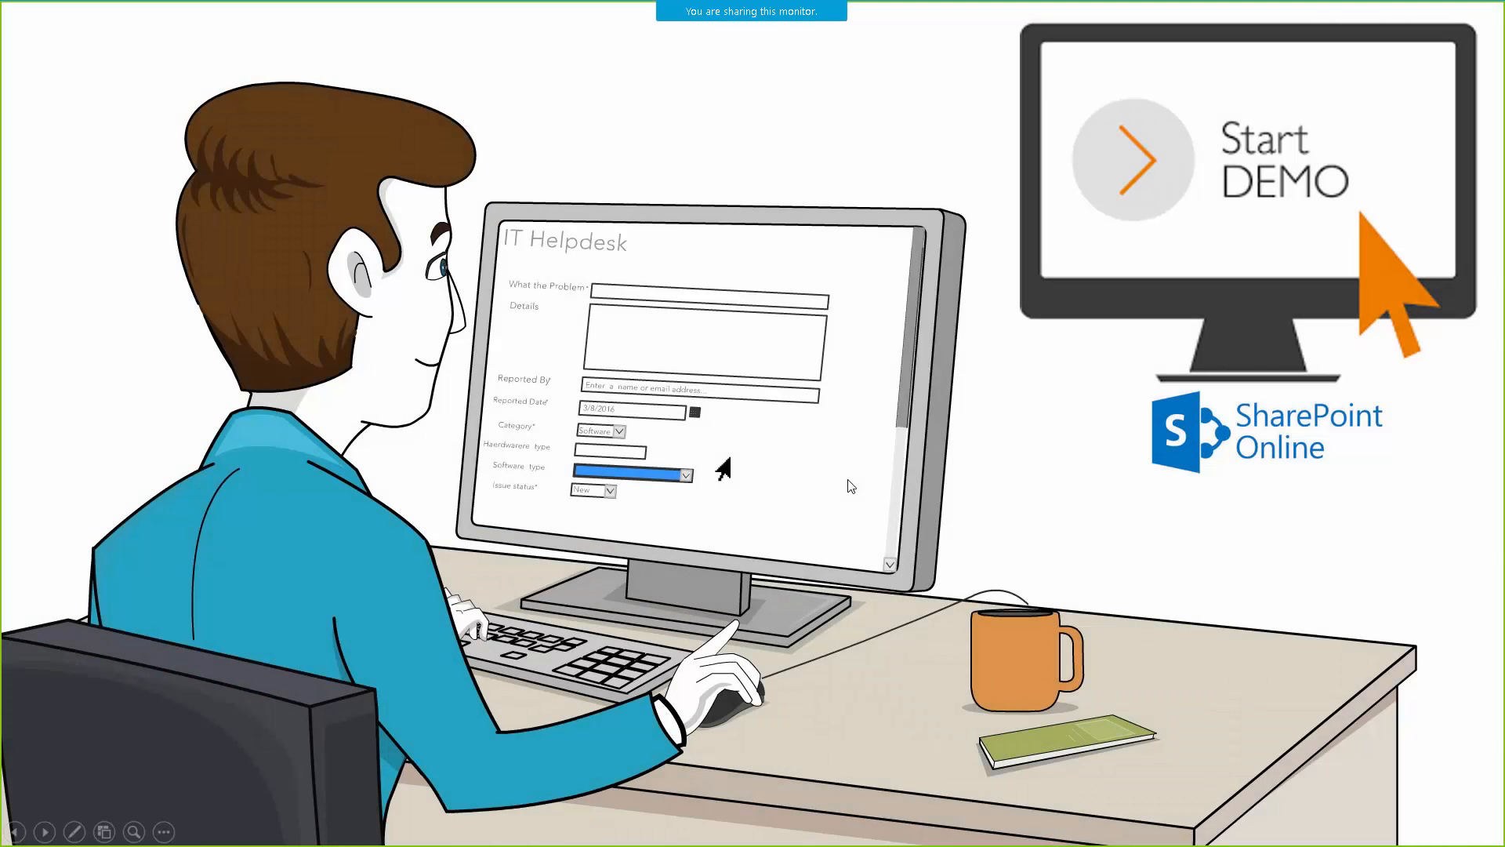
click(852, 486)
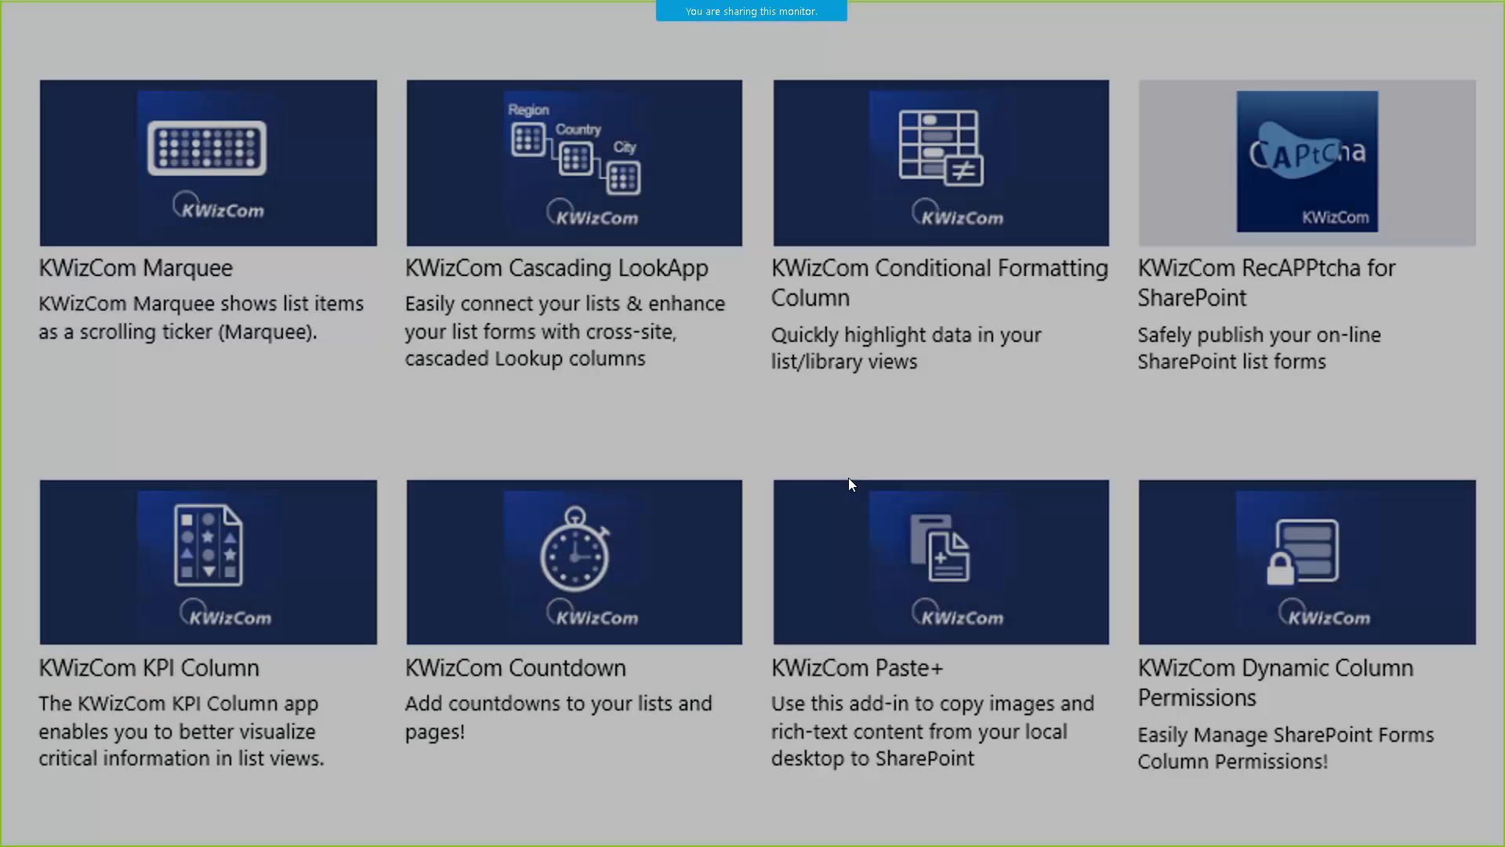
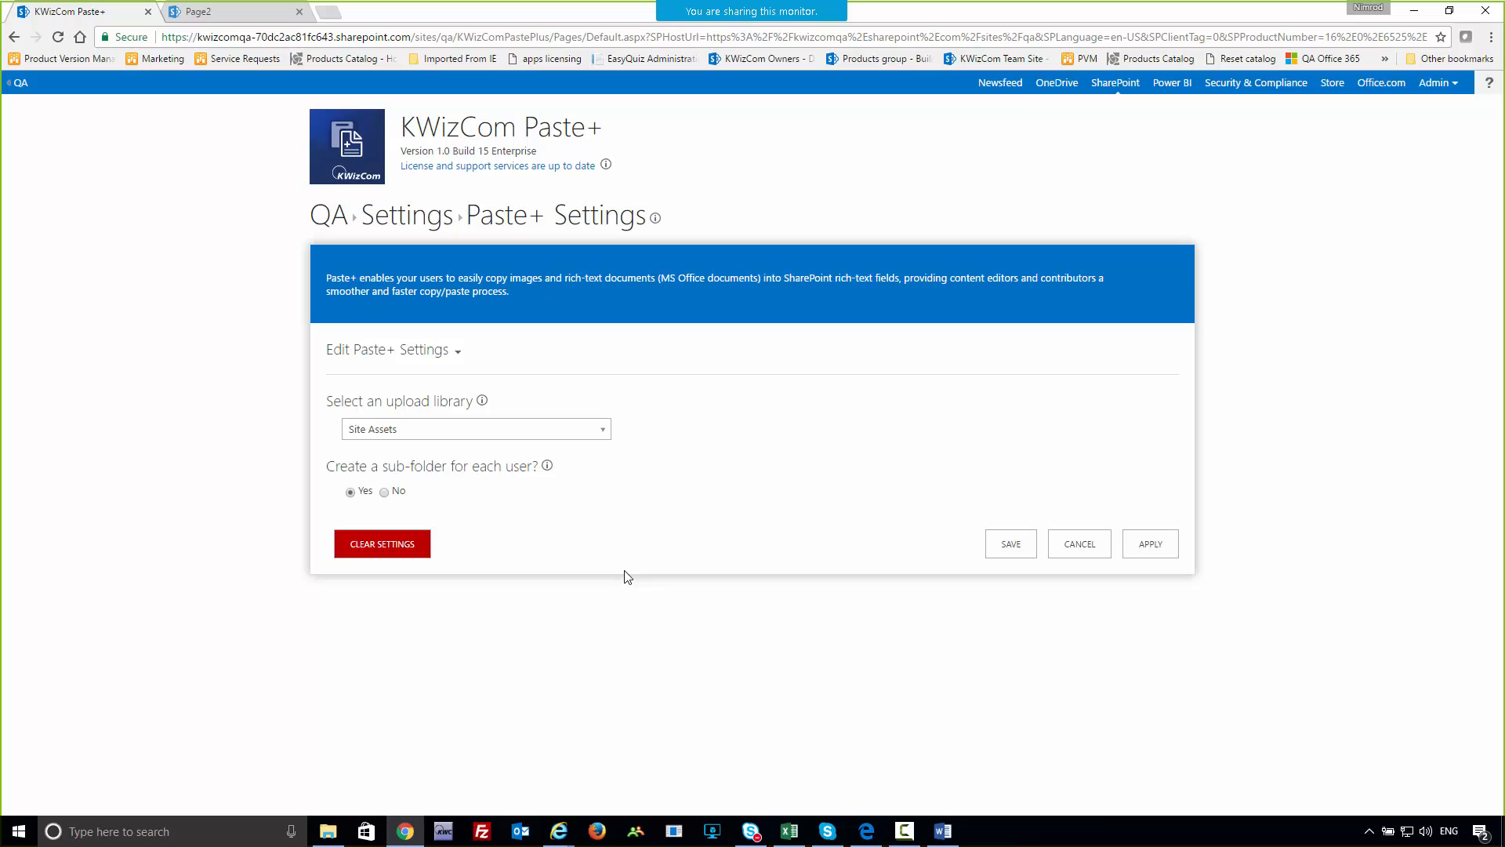
- Leave the Paste+ Settings page without saving any changes
click(1062, 553)
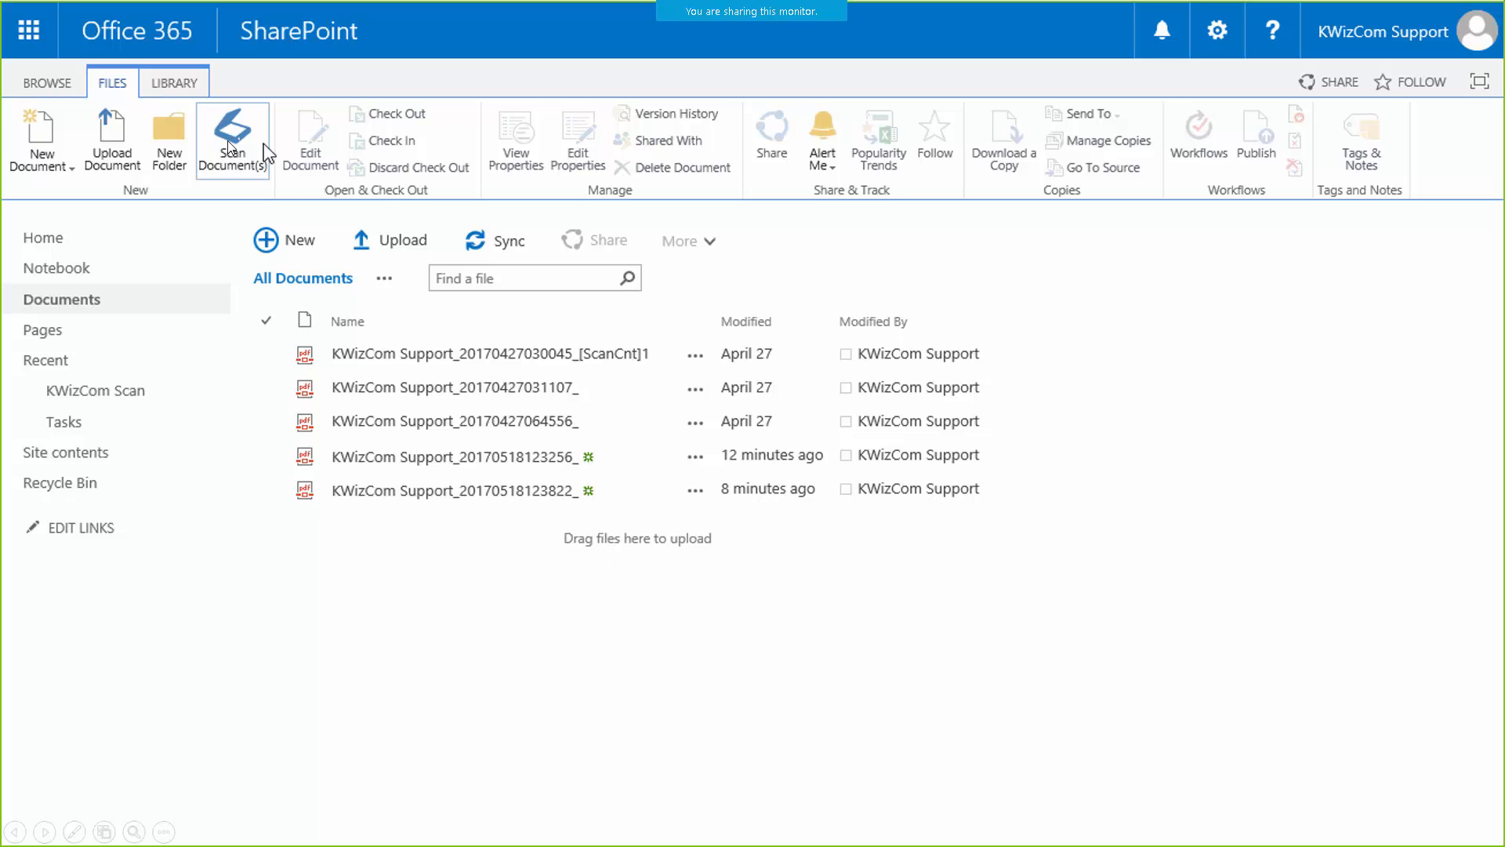
- Go through the slides on scanning documents into a SharePoint library, from the scan options to the site scan settings
click(228, 141)
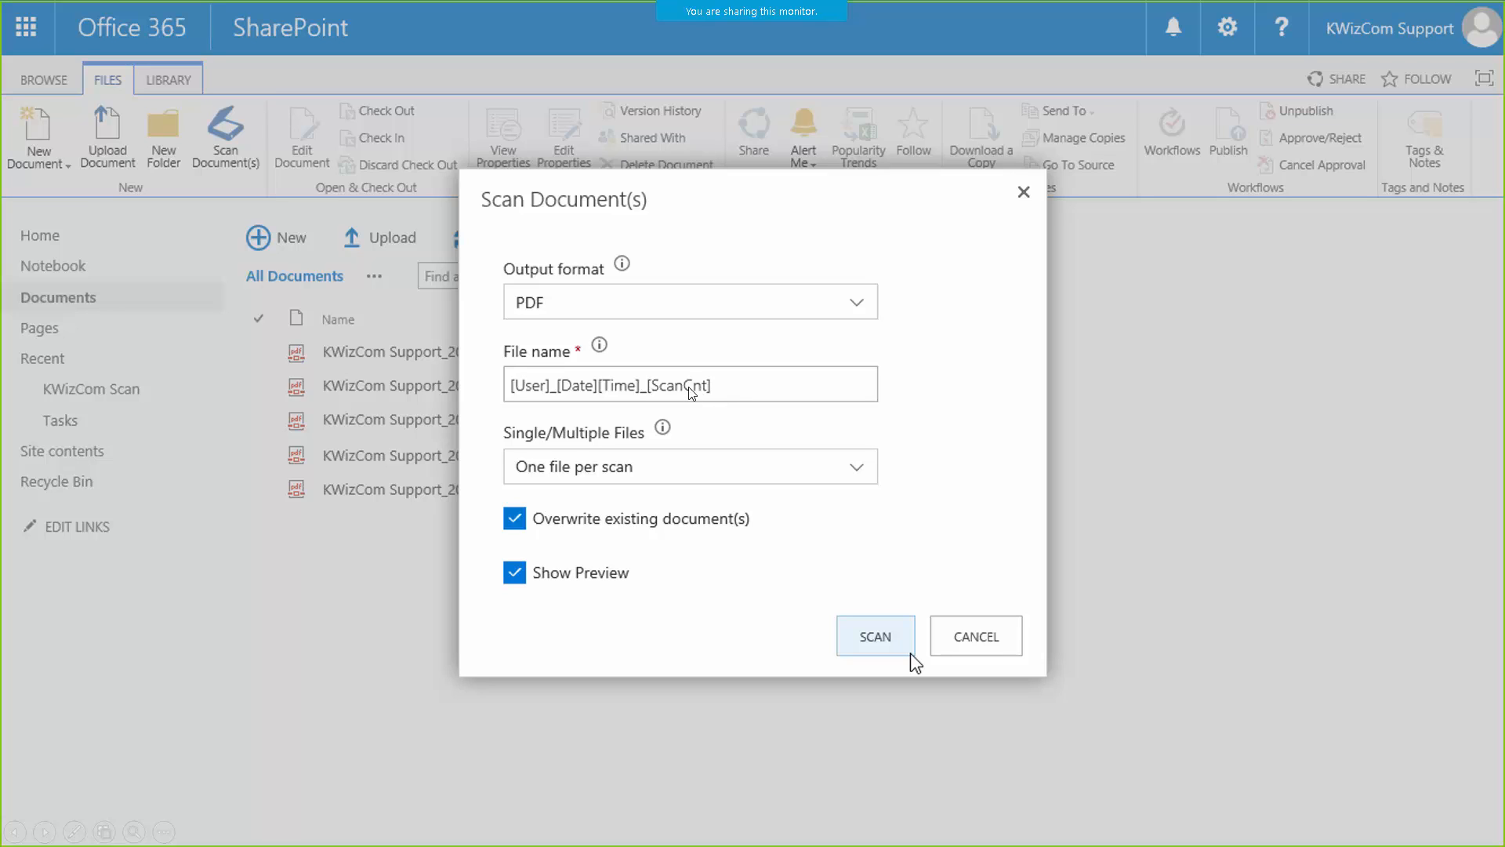
click(856, 641)
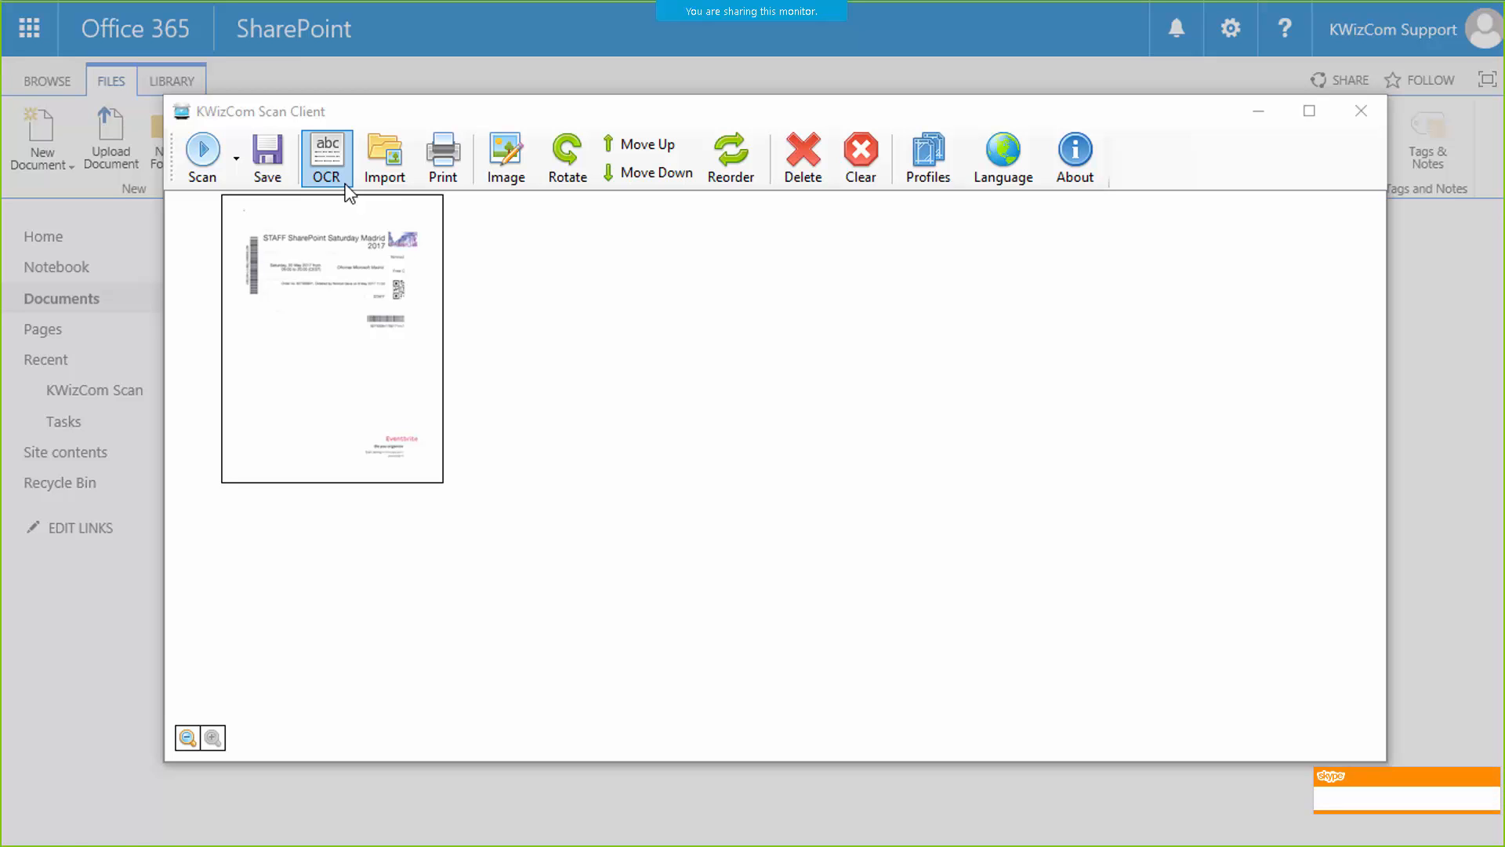
click(336, 163)
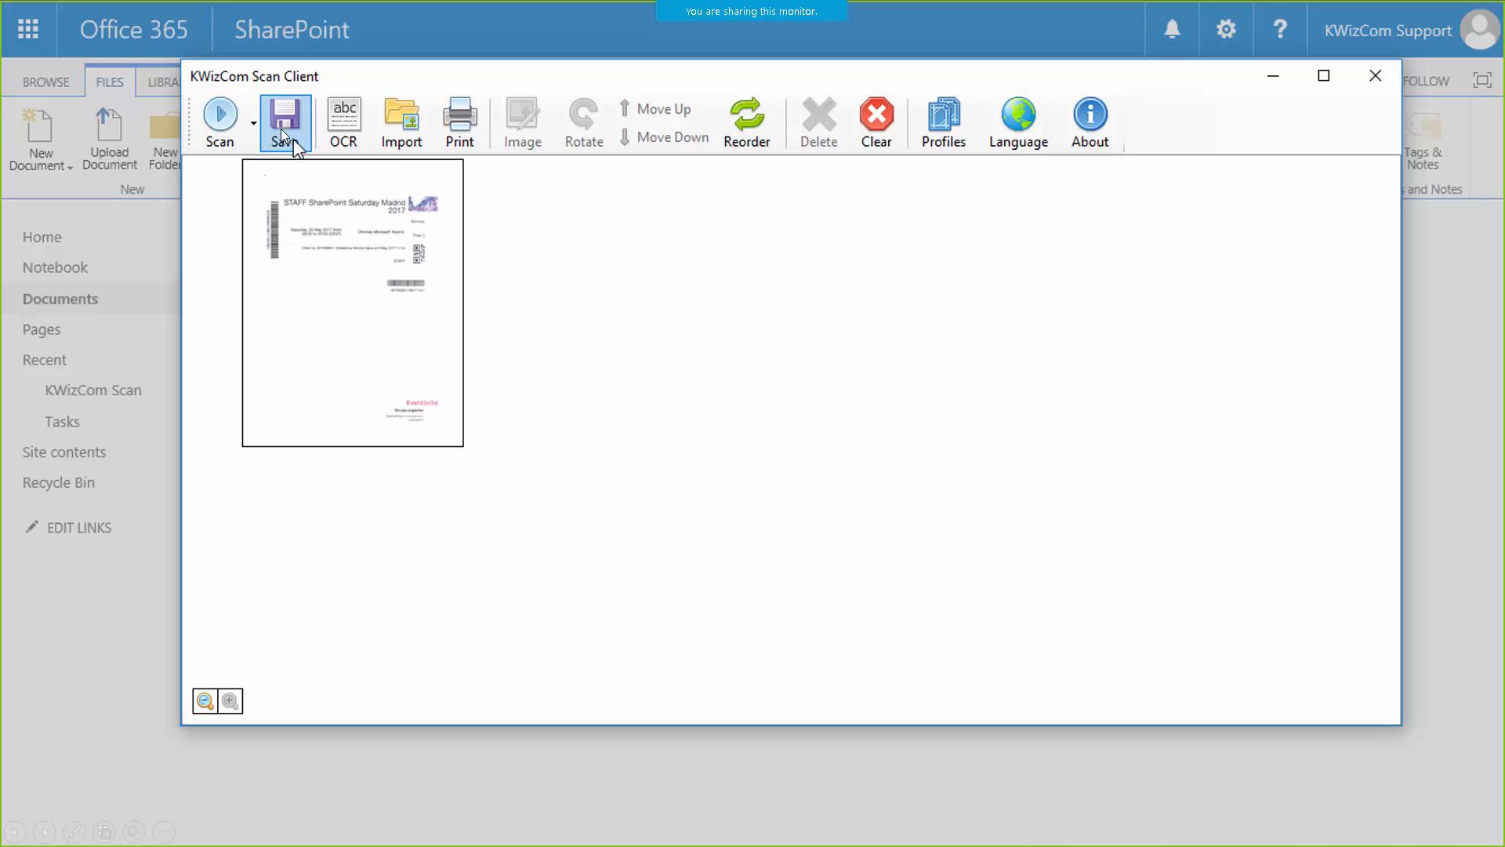
click(282, 128)
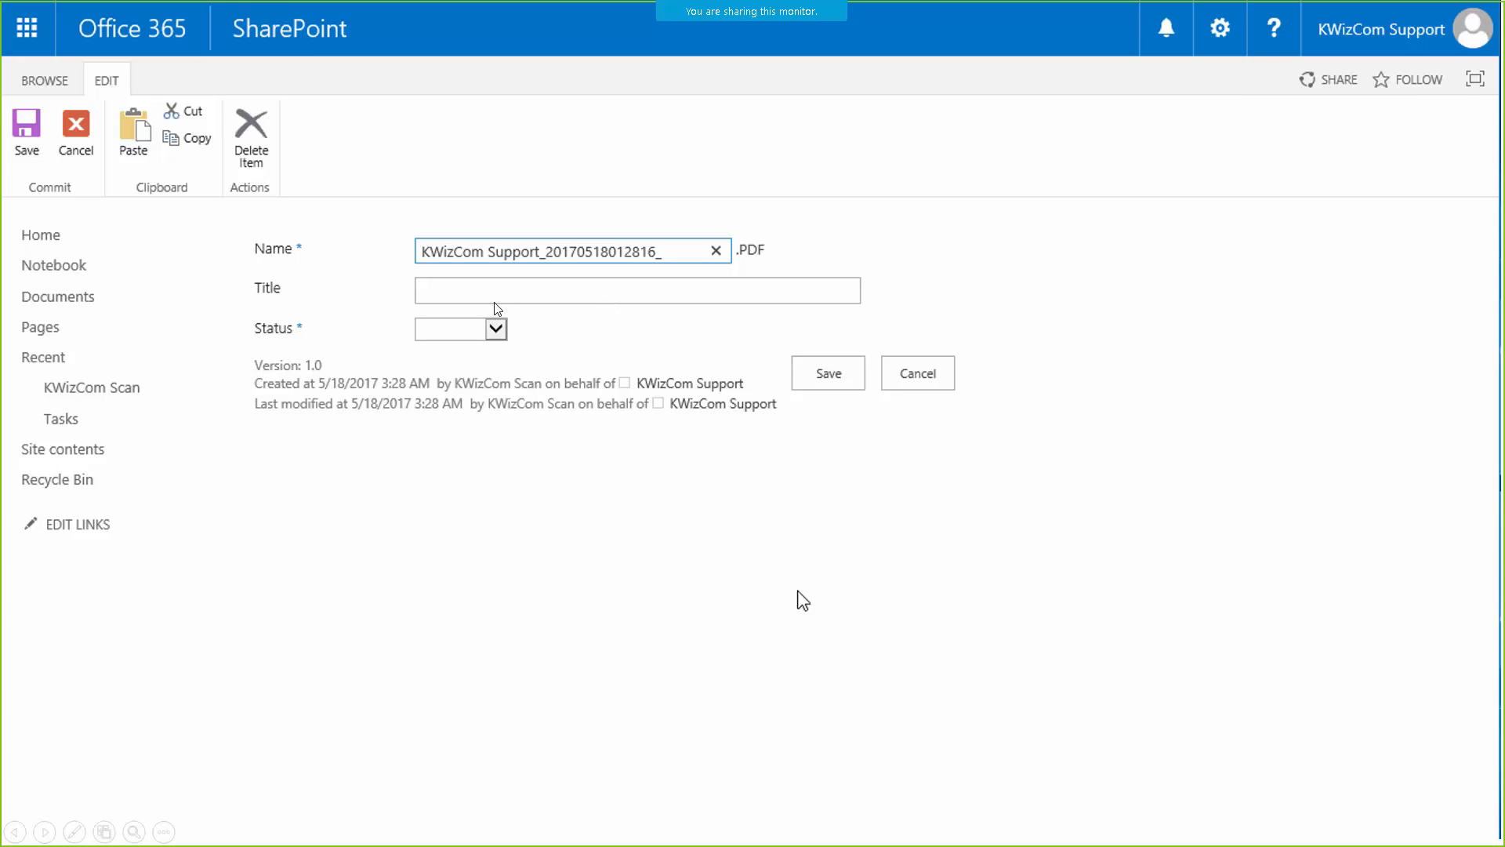
click(696, 475)
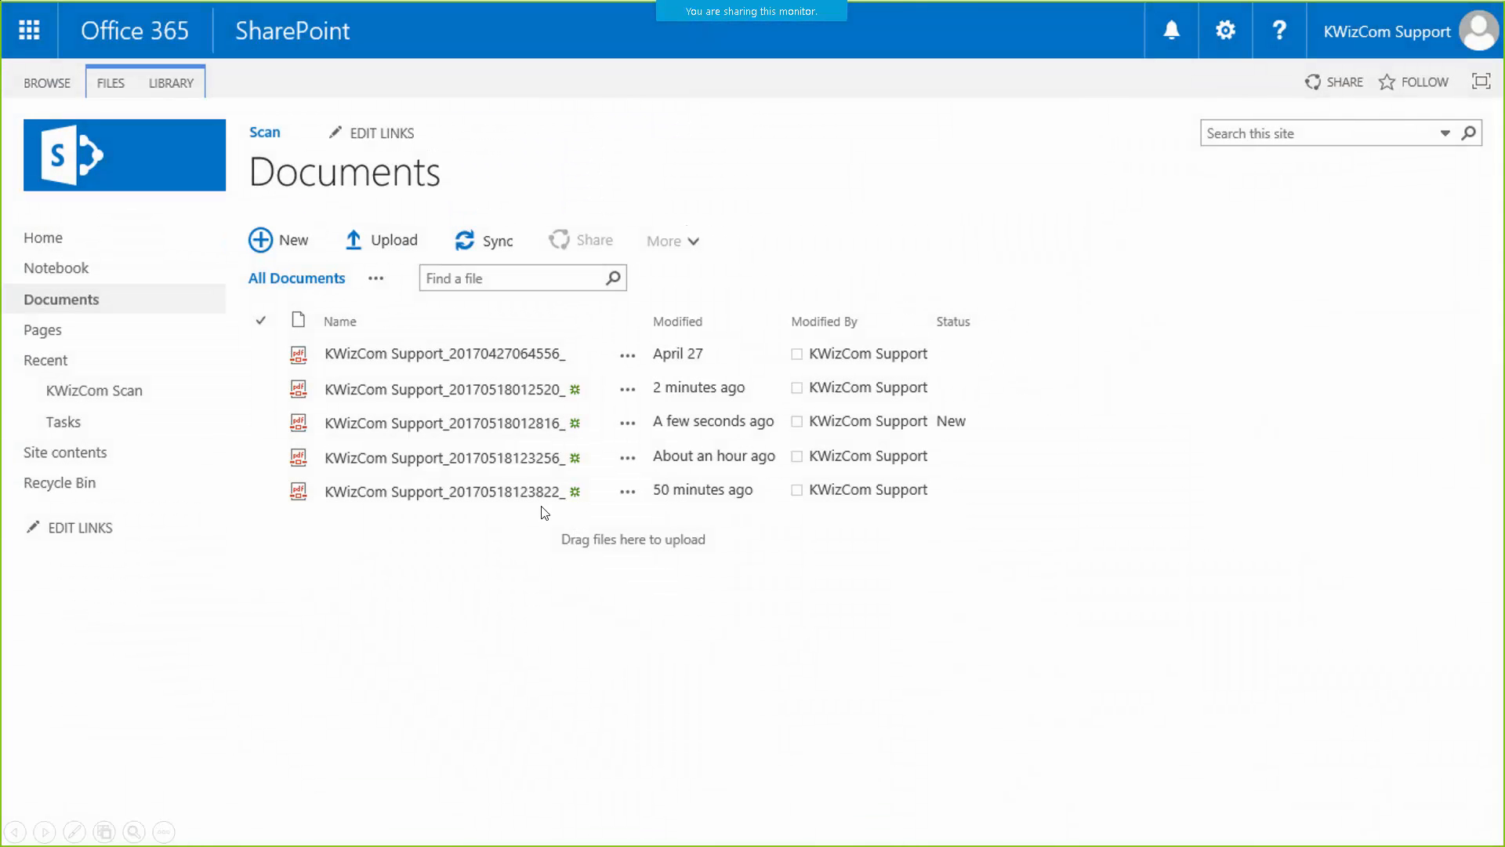
click(568, 559)
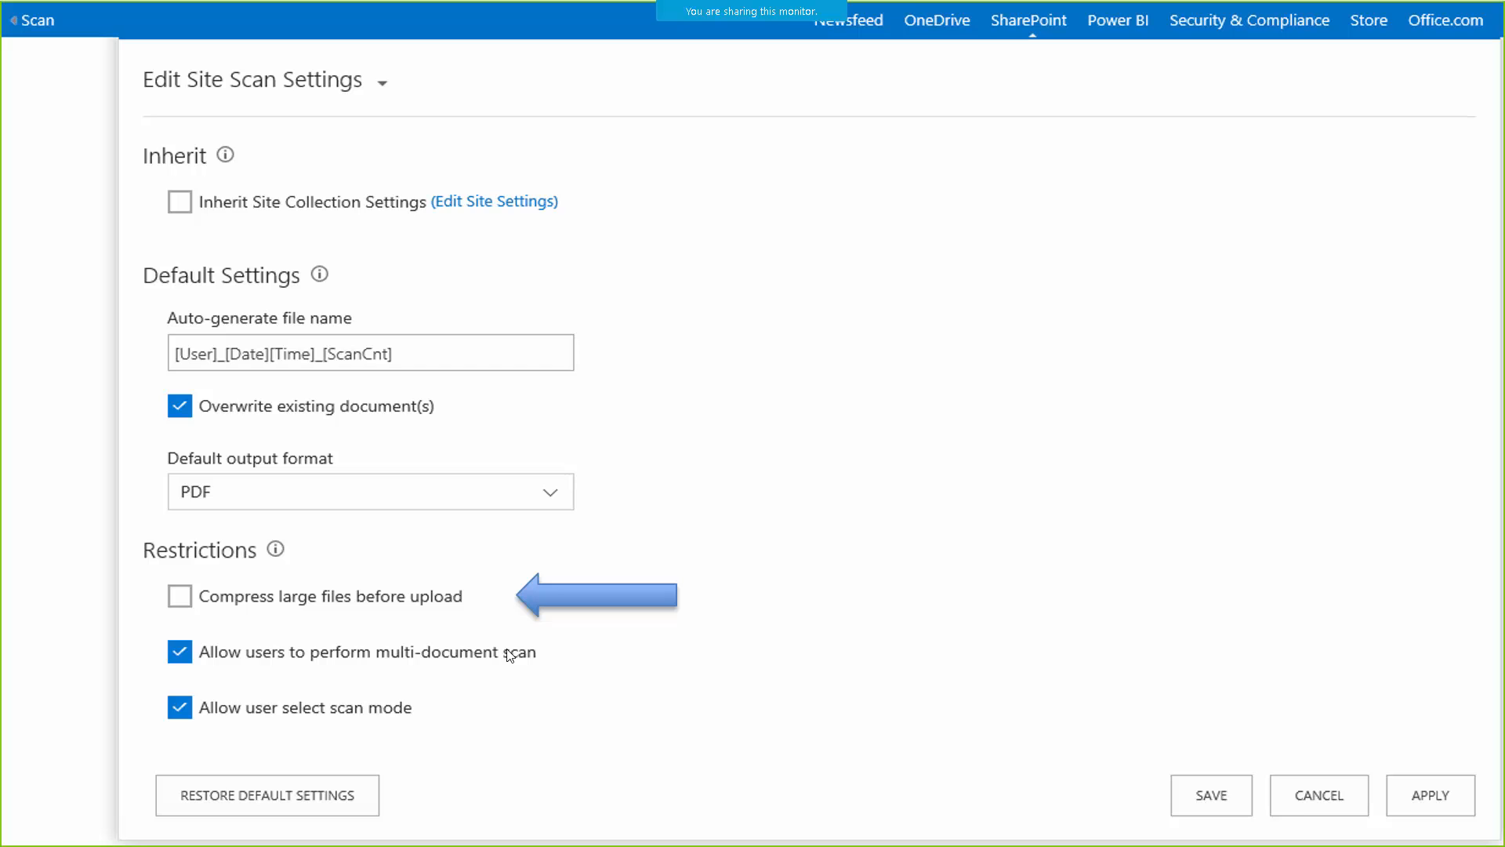
click(898, 602)
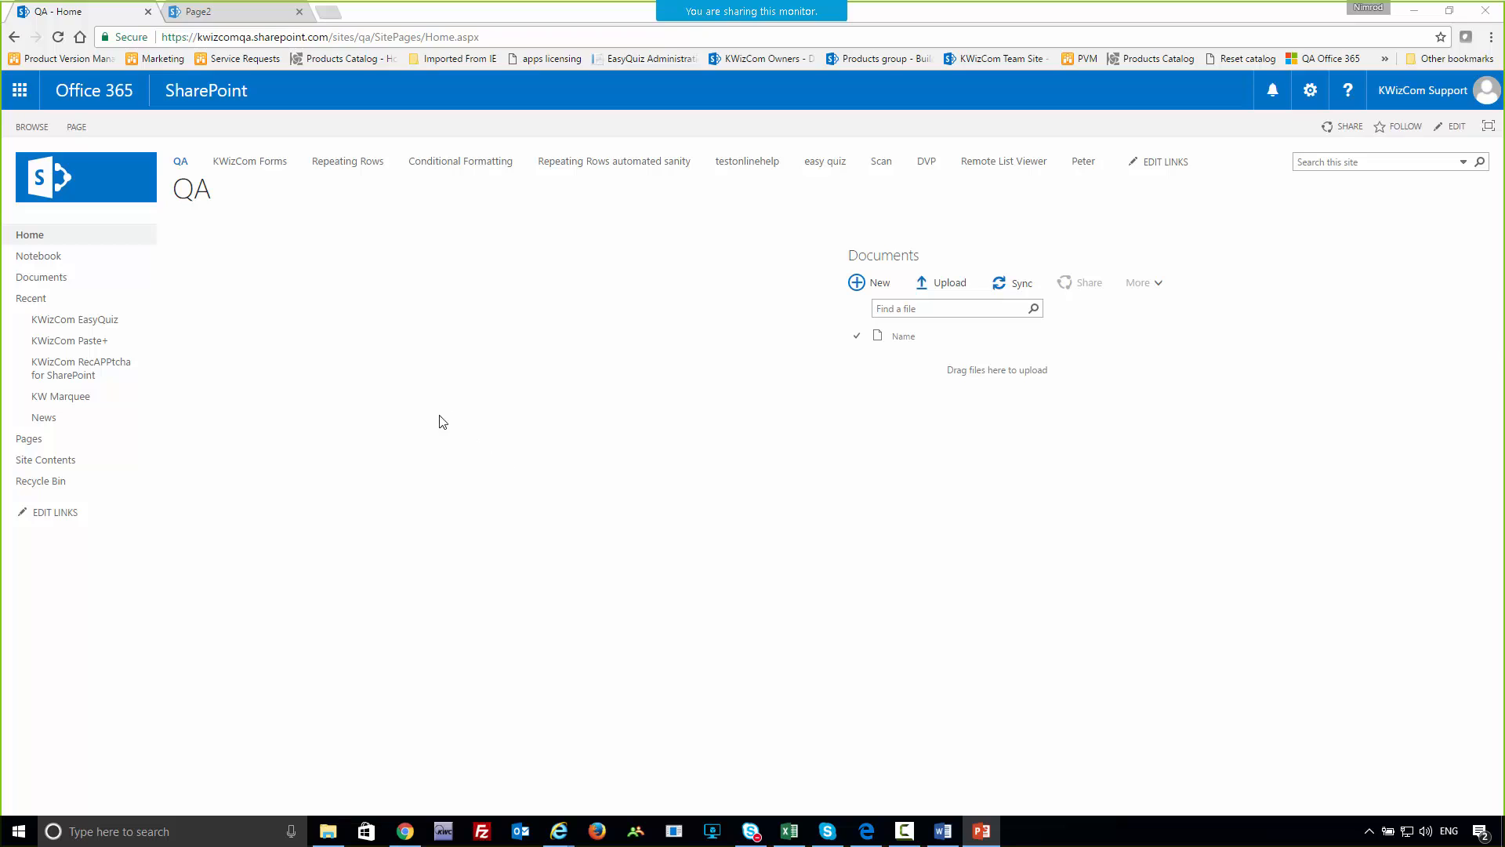
- On Page2, select task-1, task-2 and task-3 in the Tasks1 list and view the items-per-page options
click(195, 14)
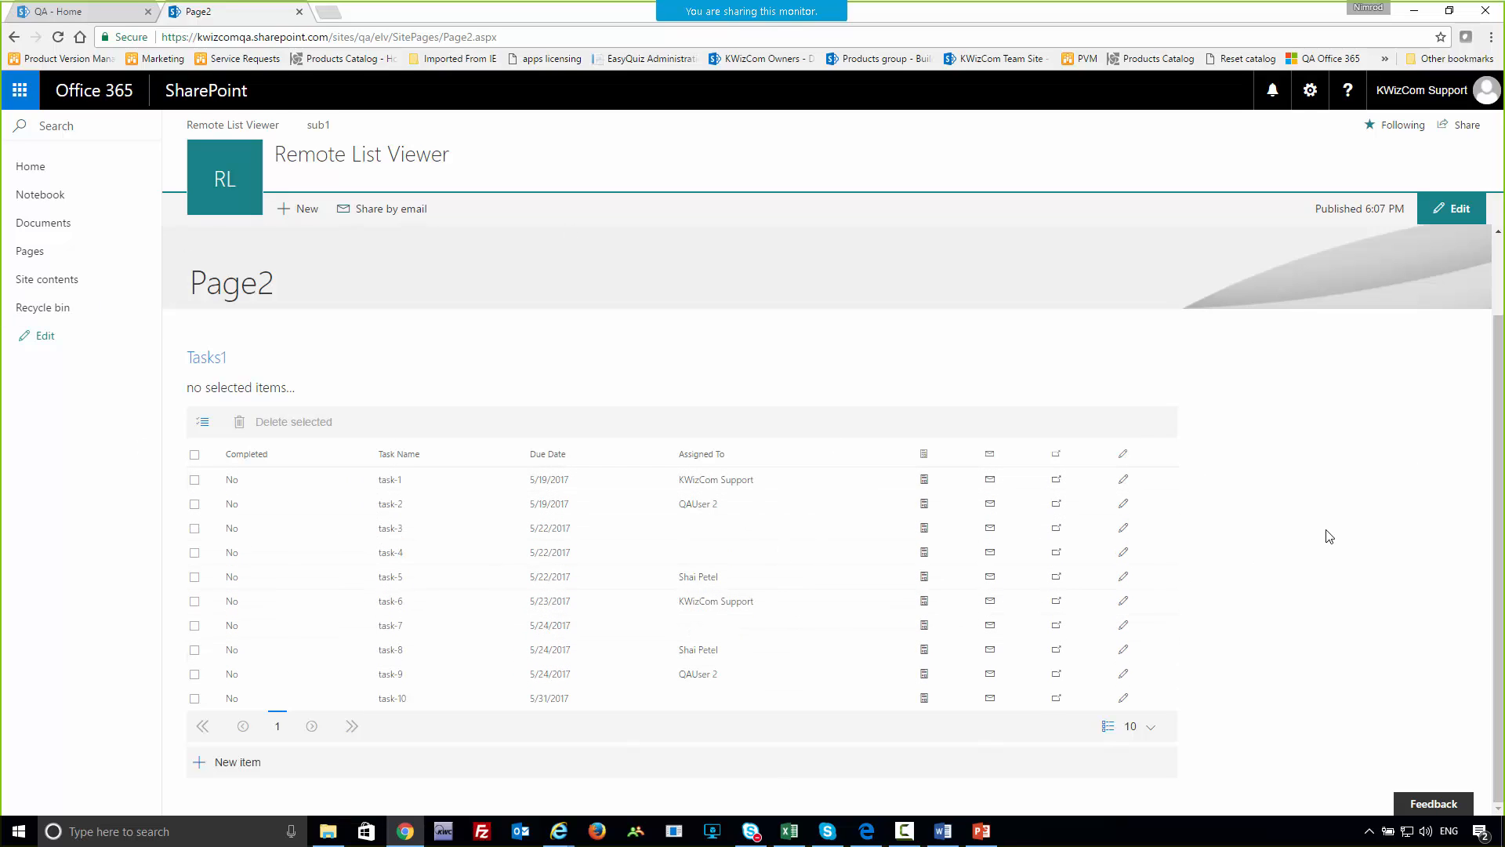
click(194, 481)
click(195, 504)
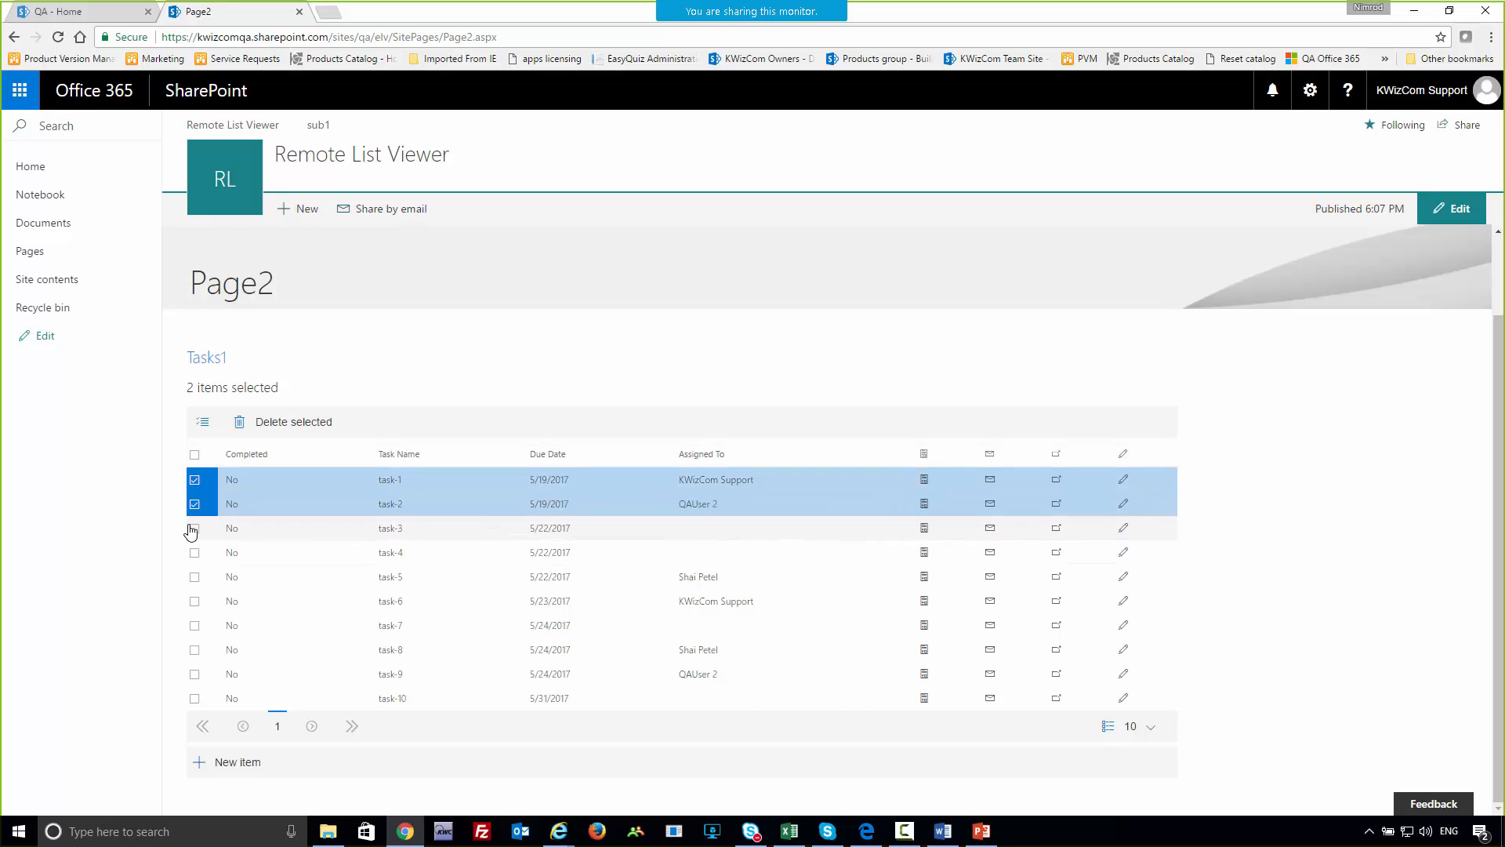
click(194, 528)
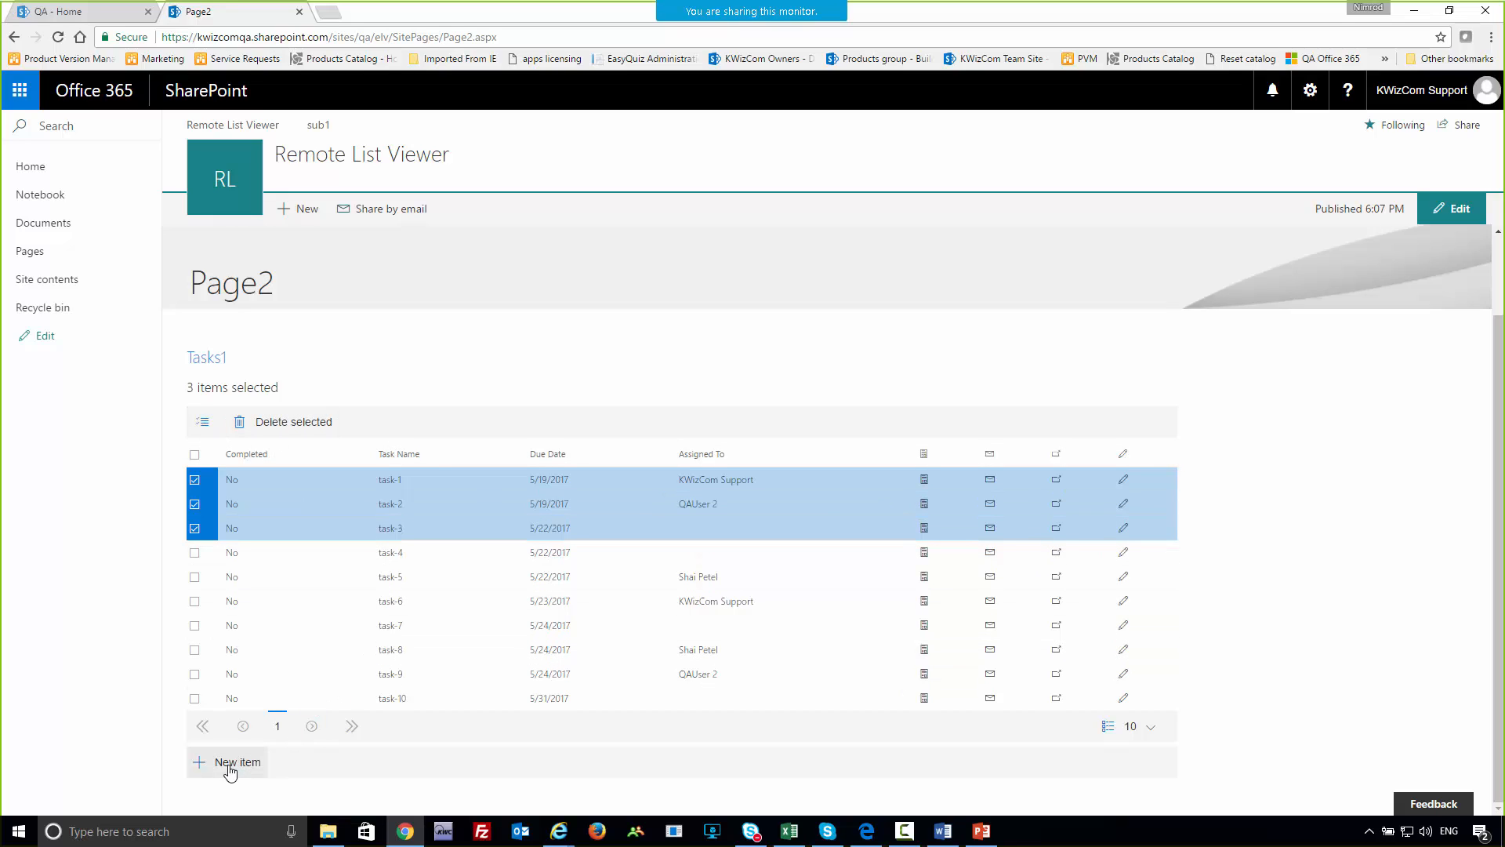
click(1151, 728)
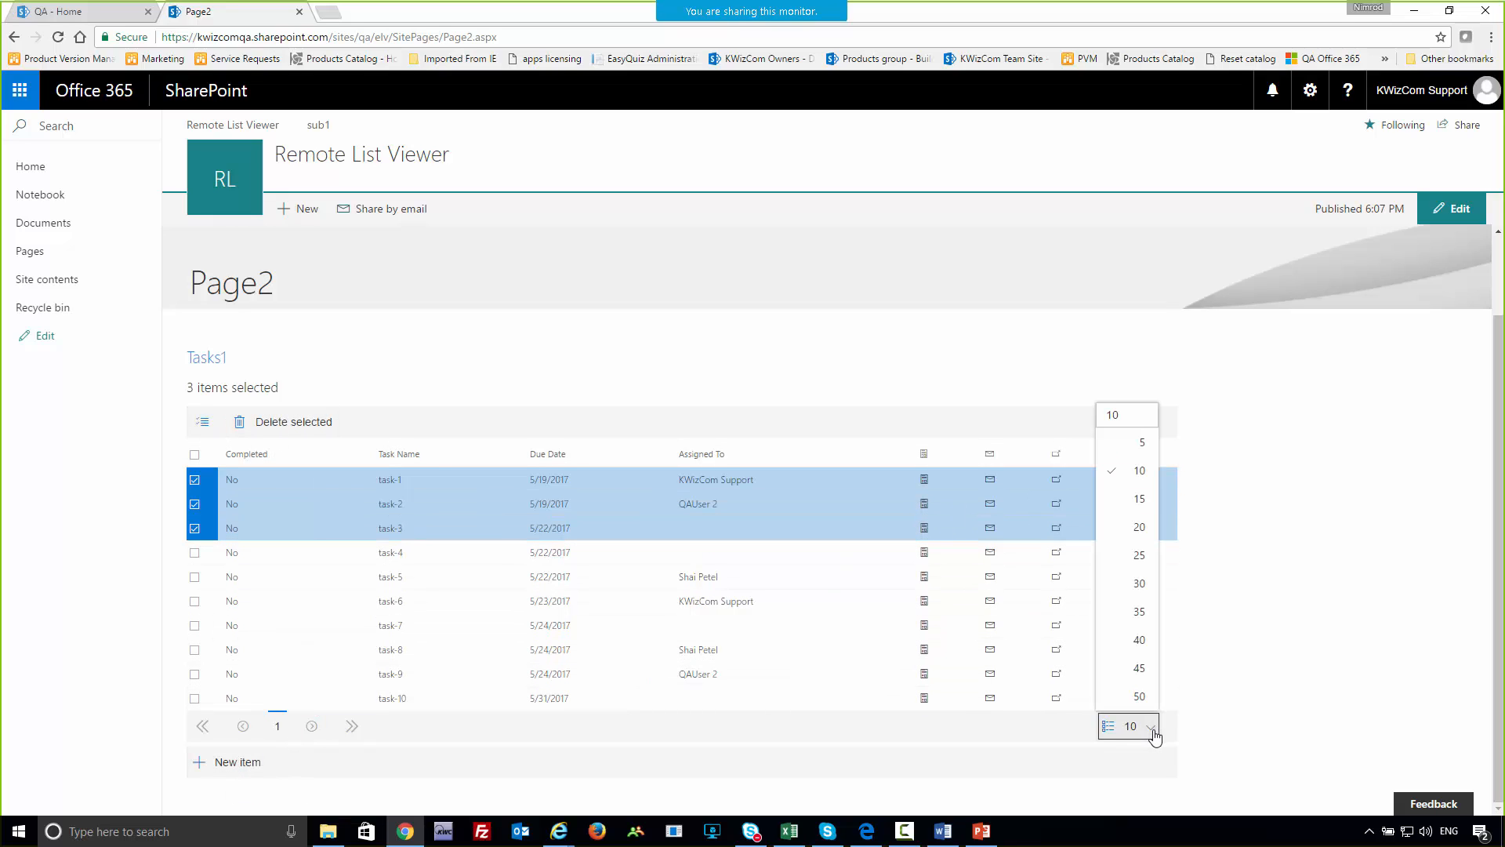
click(1324, 528)
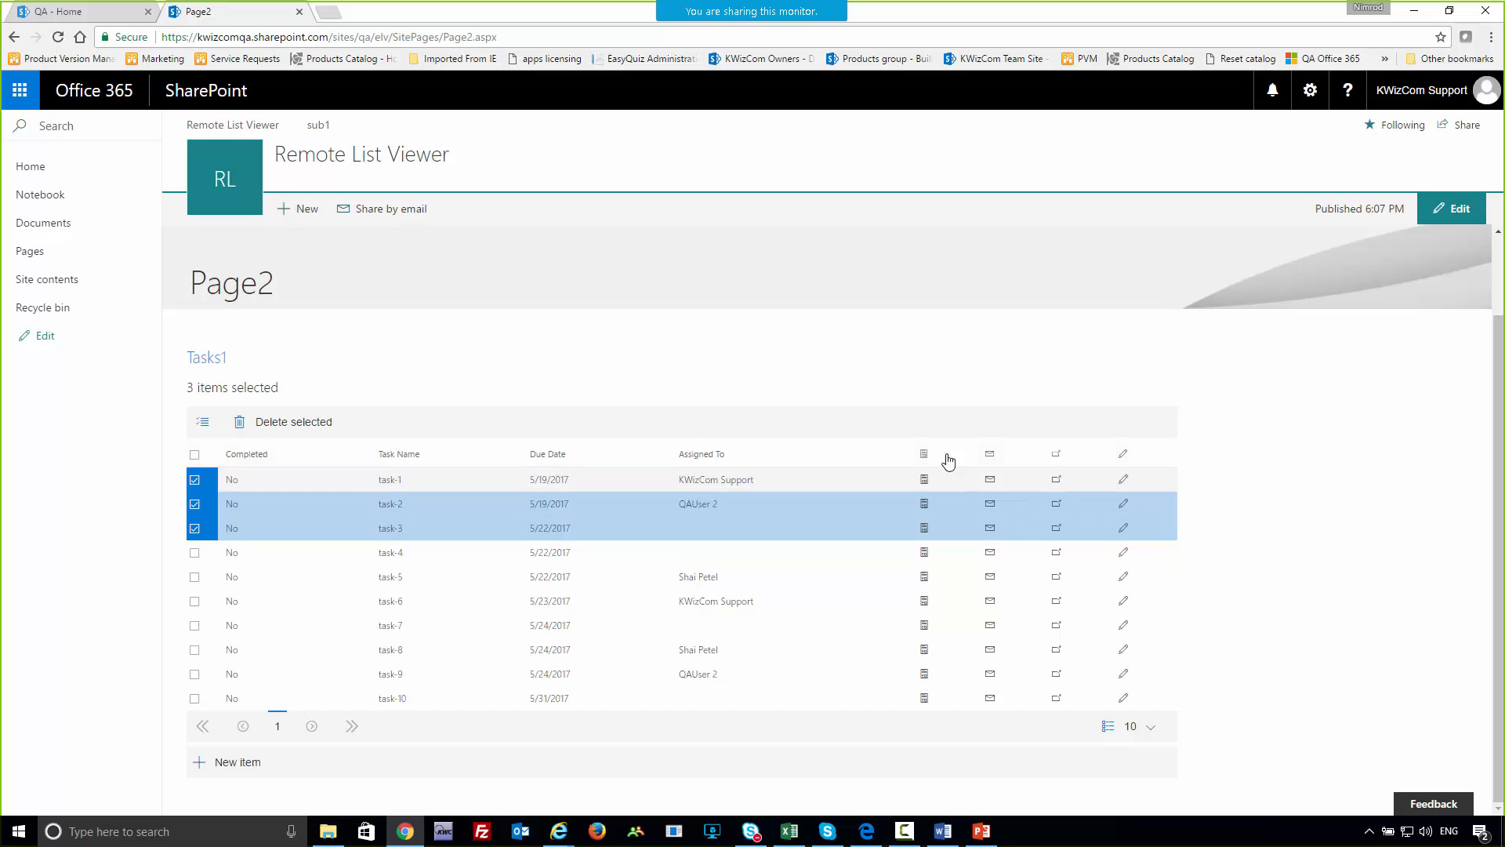
- Open an e-mail message for task-1 from the Tasks1 list and discard it without saving
click(990, 482)
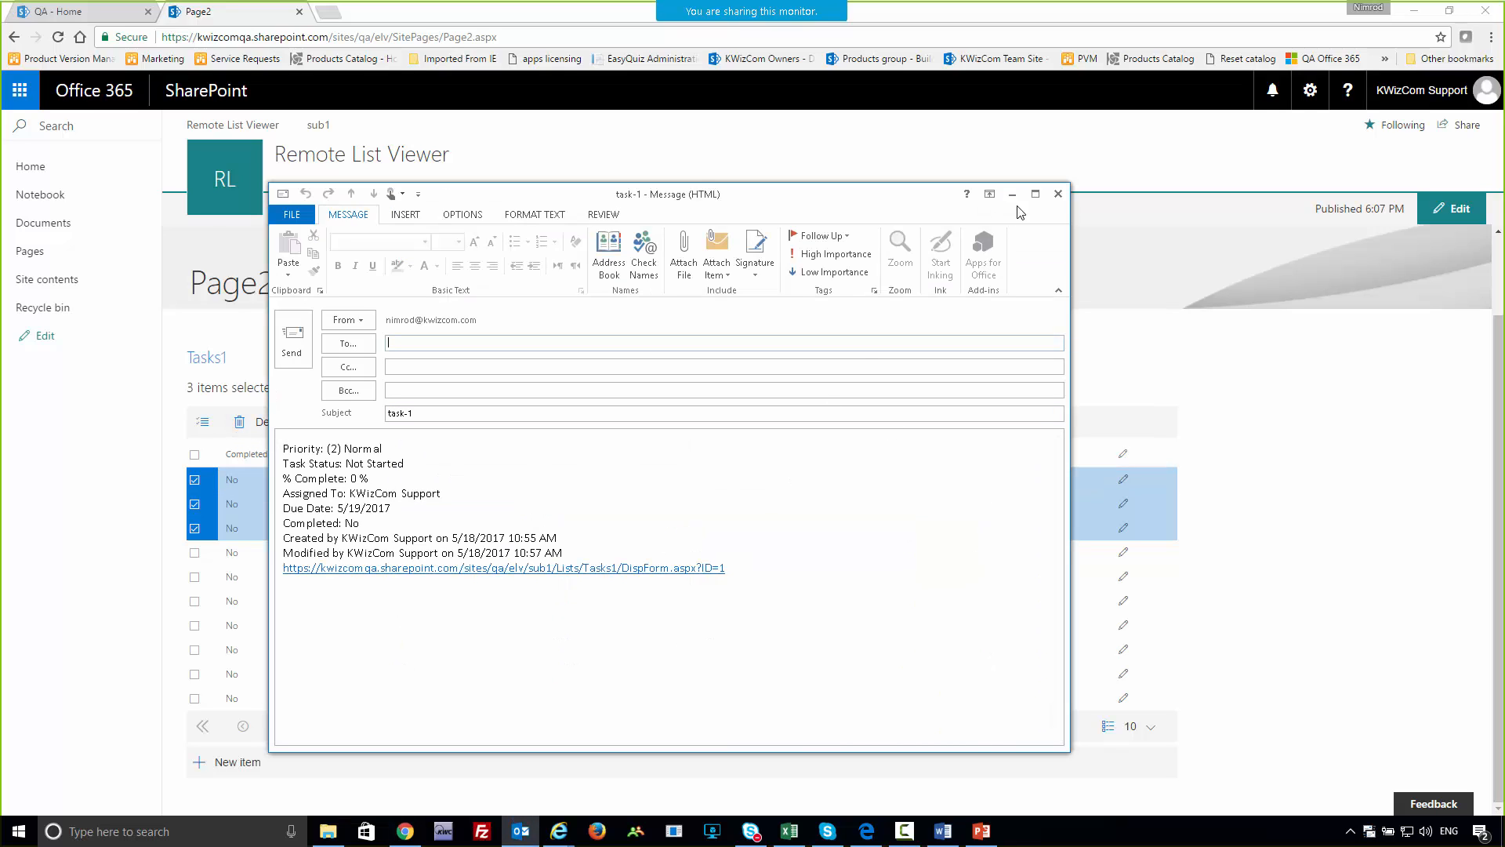
click(1058, 194)
click(761, 461)
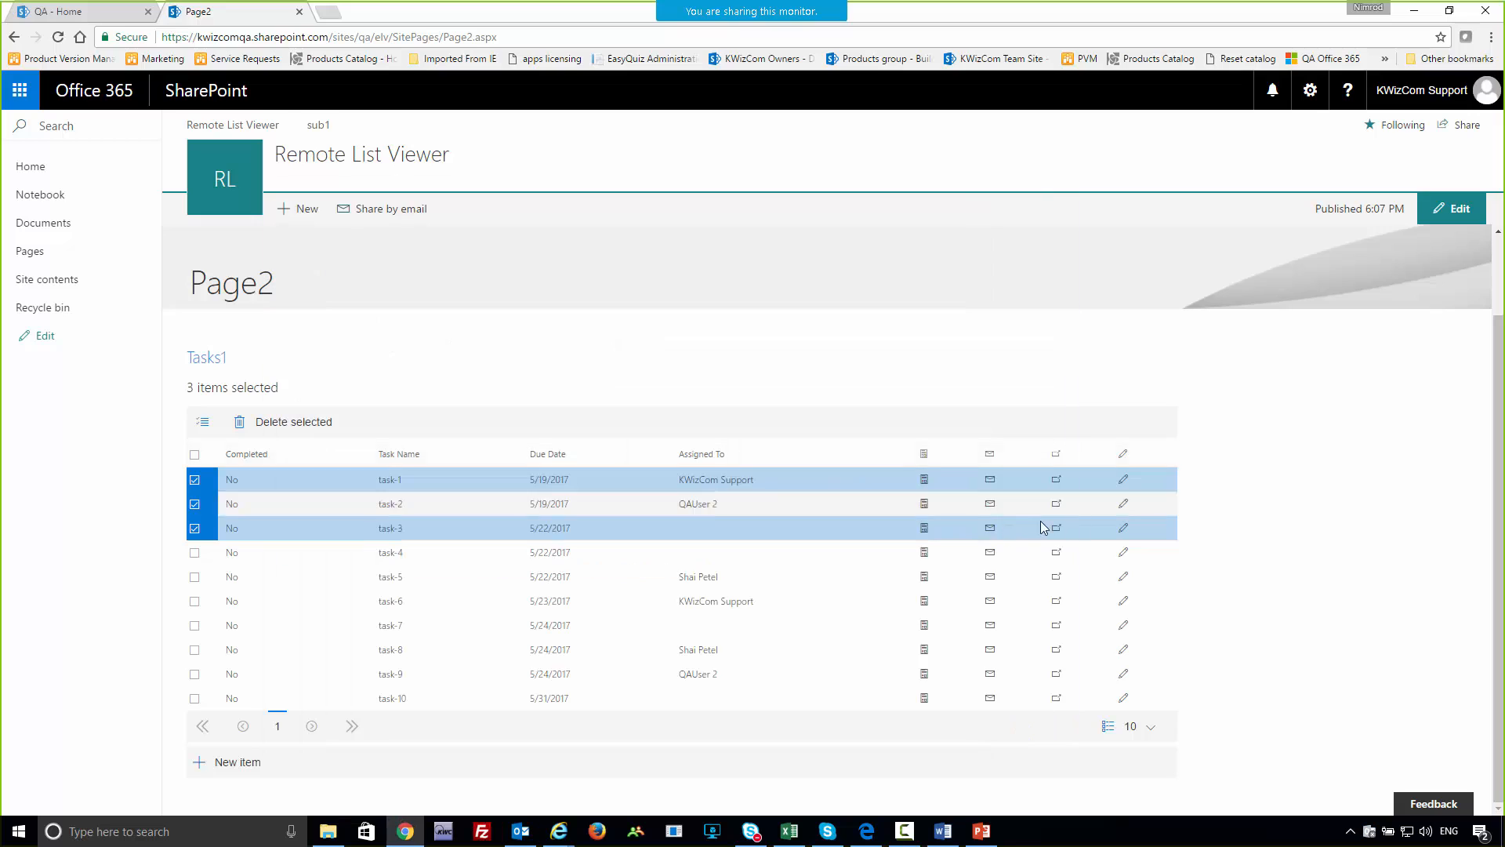
- View the edit form of task-1 and close it to return to Page2
click(1124, 487)
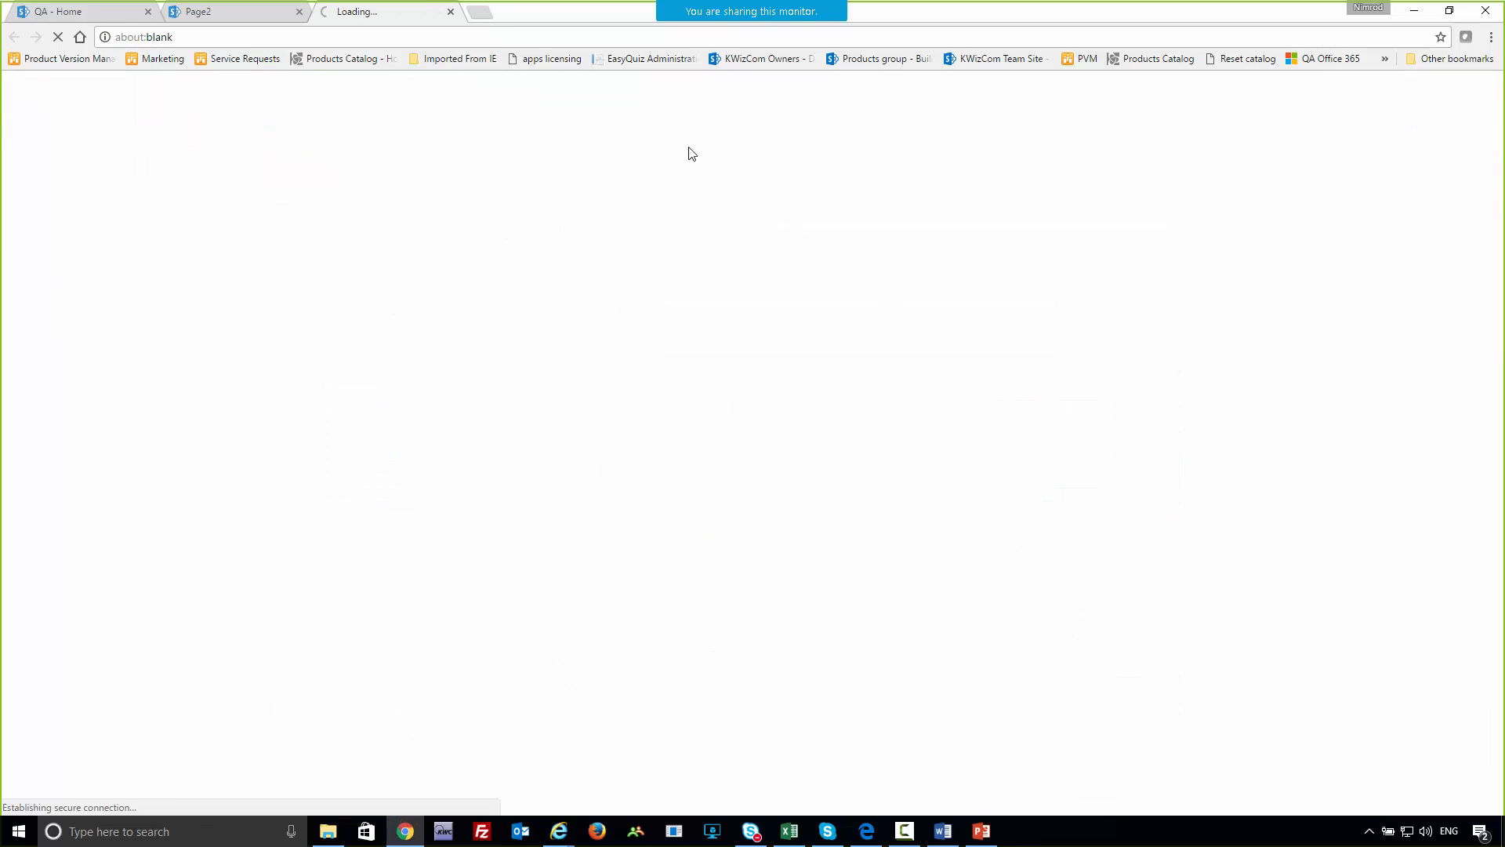
click(901, 294)
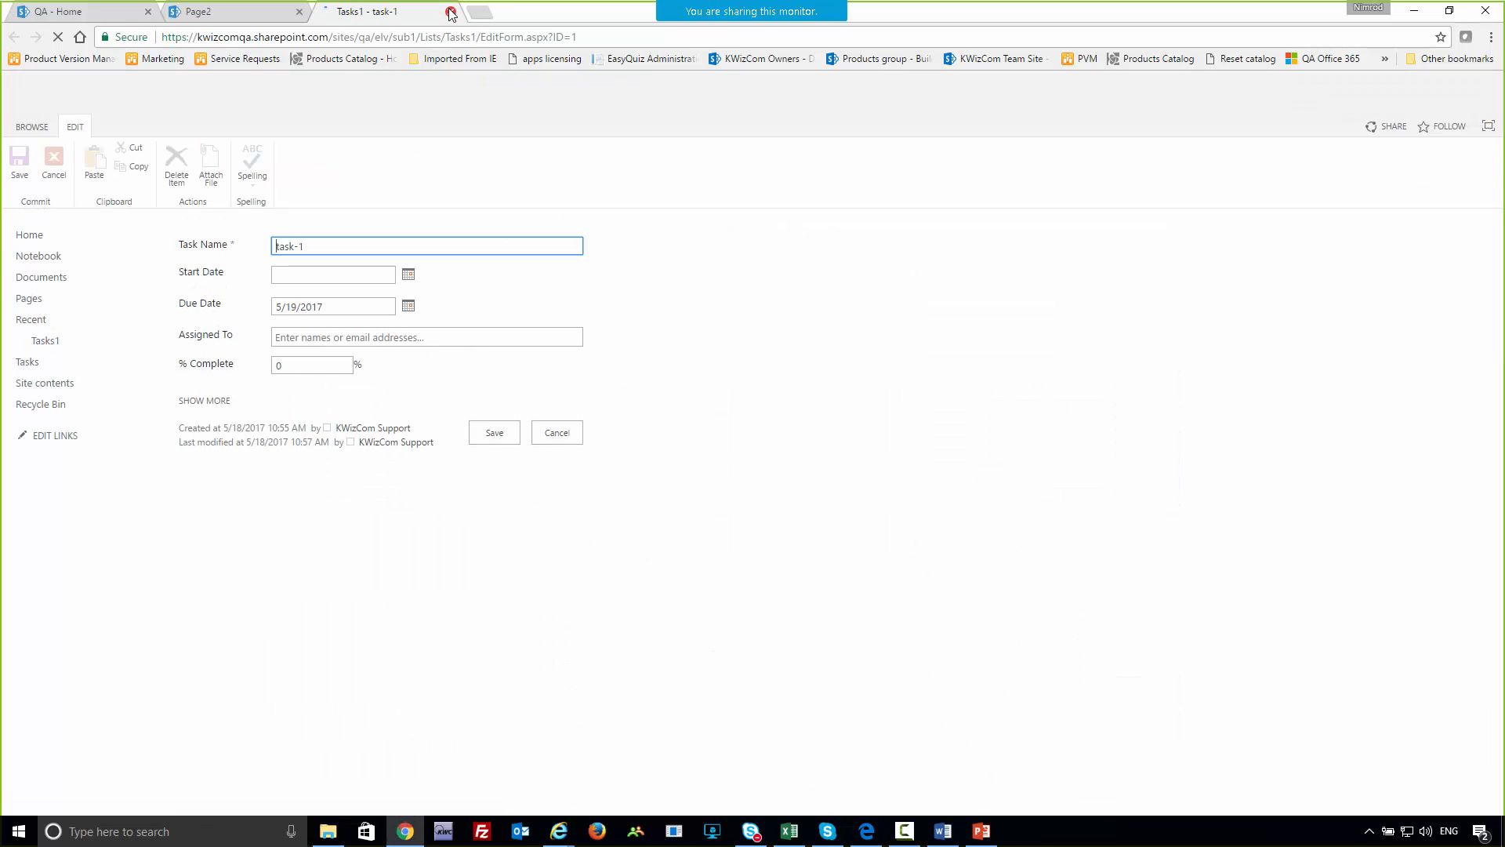
click(451, 12)
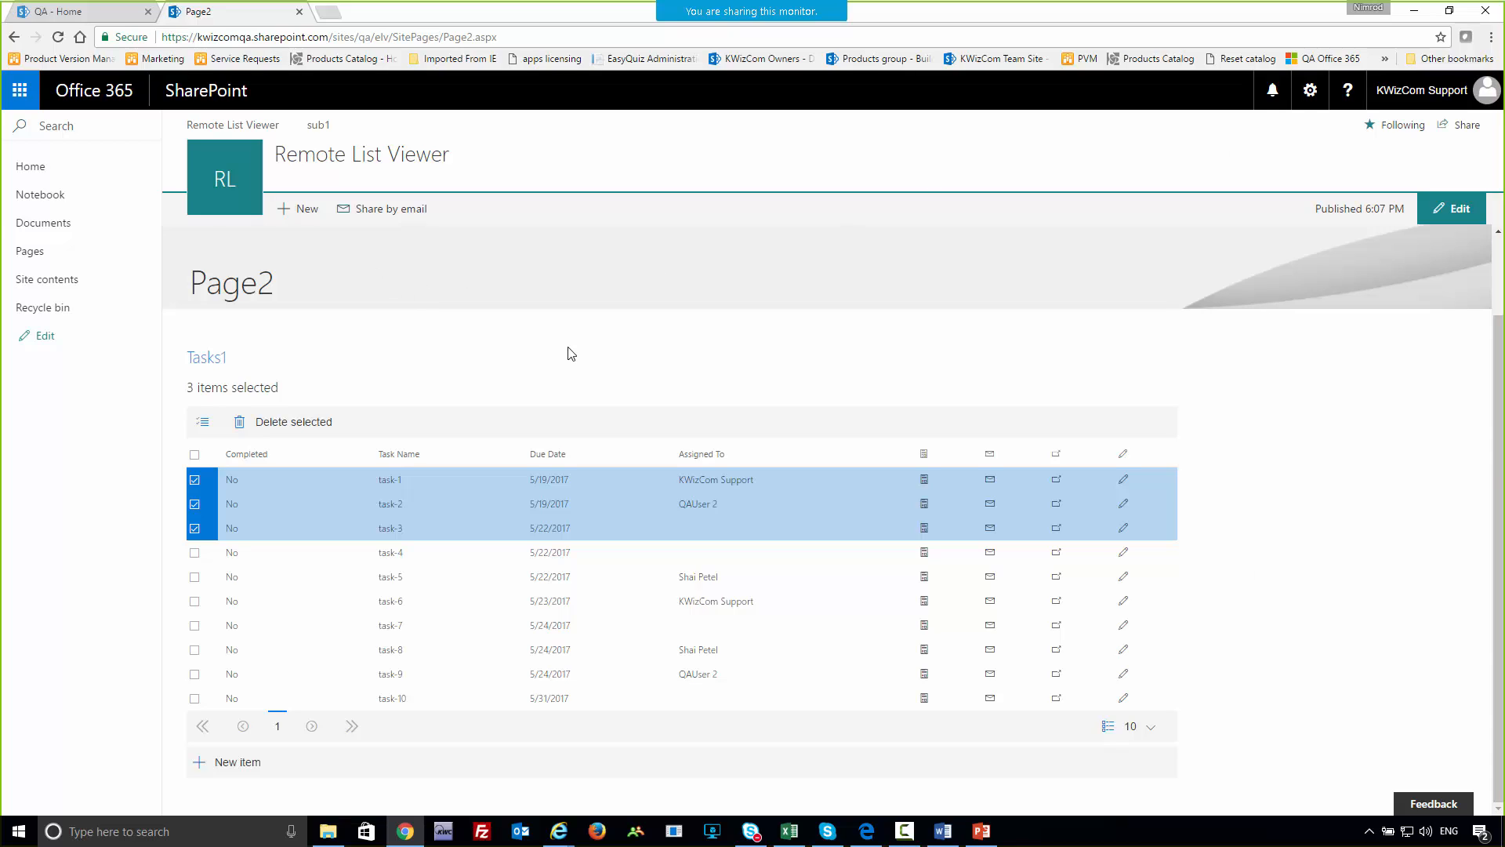
- Put Page2 into edit mode, show the Remote list viewer web part's settings and open its template designer
click(1455, 211)
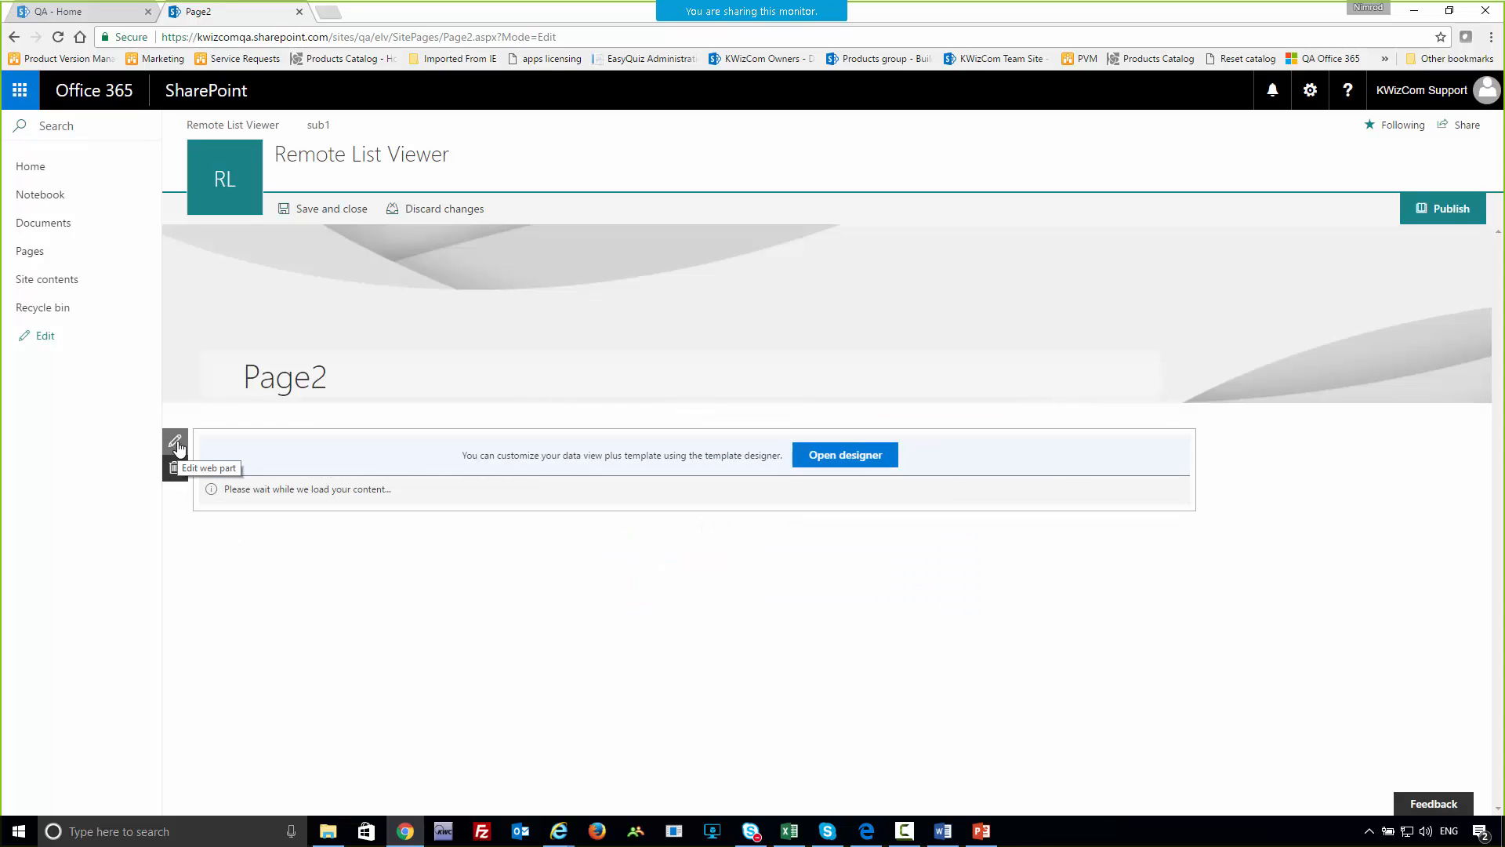
click(176, 443)
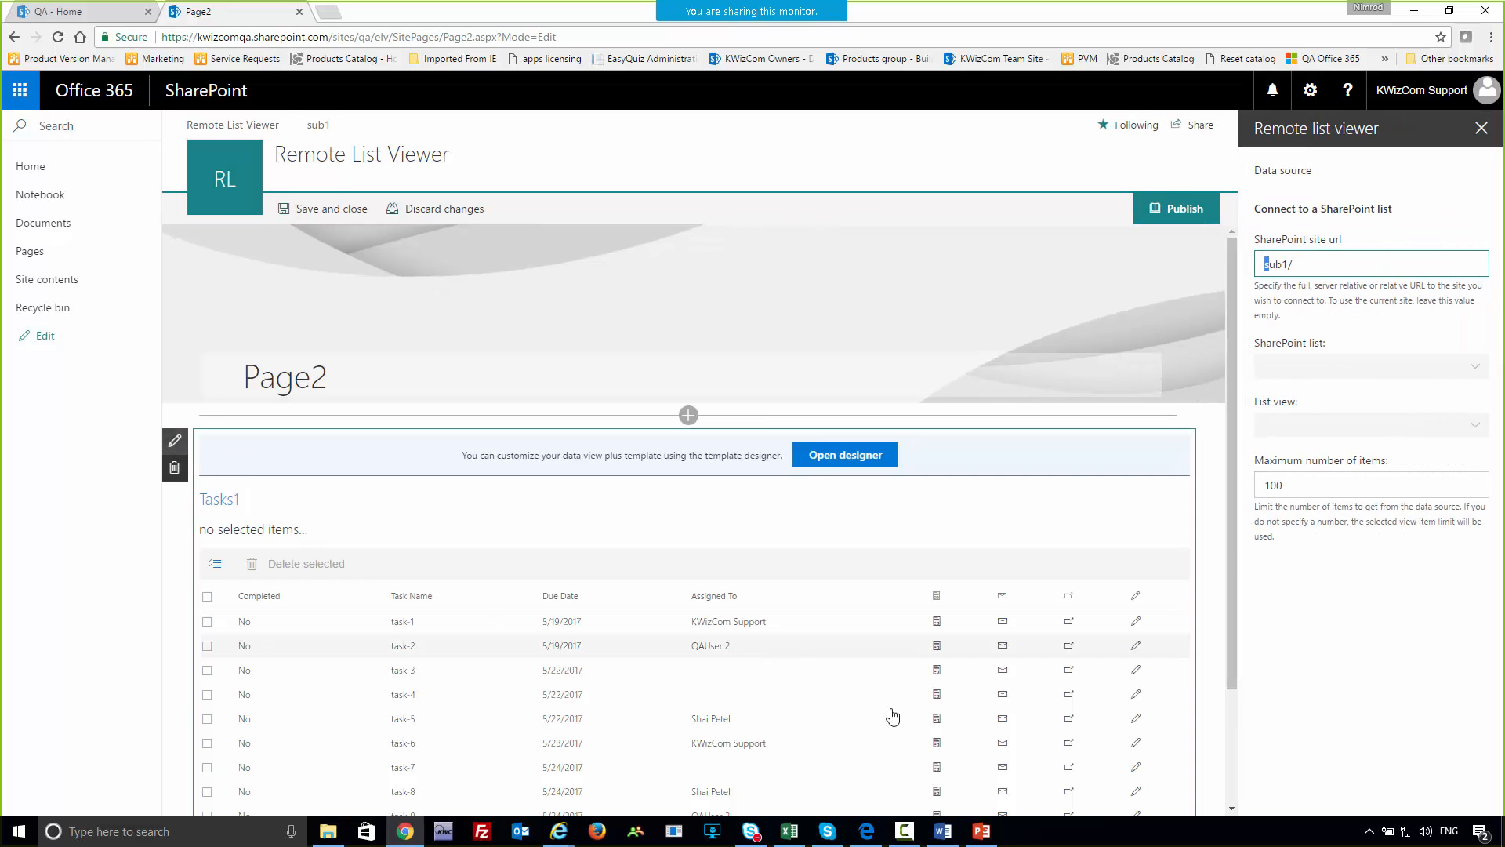
click(853, 461)
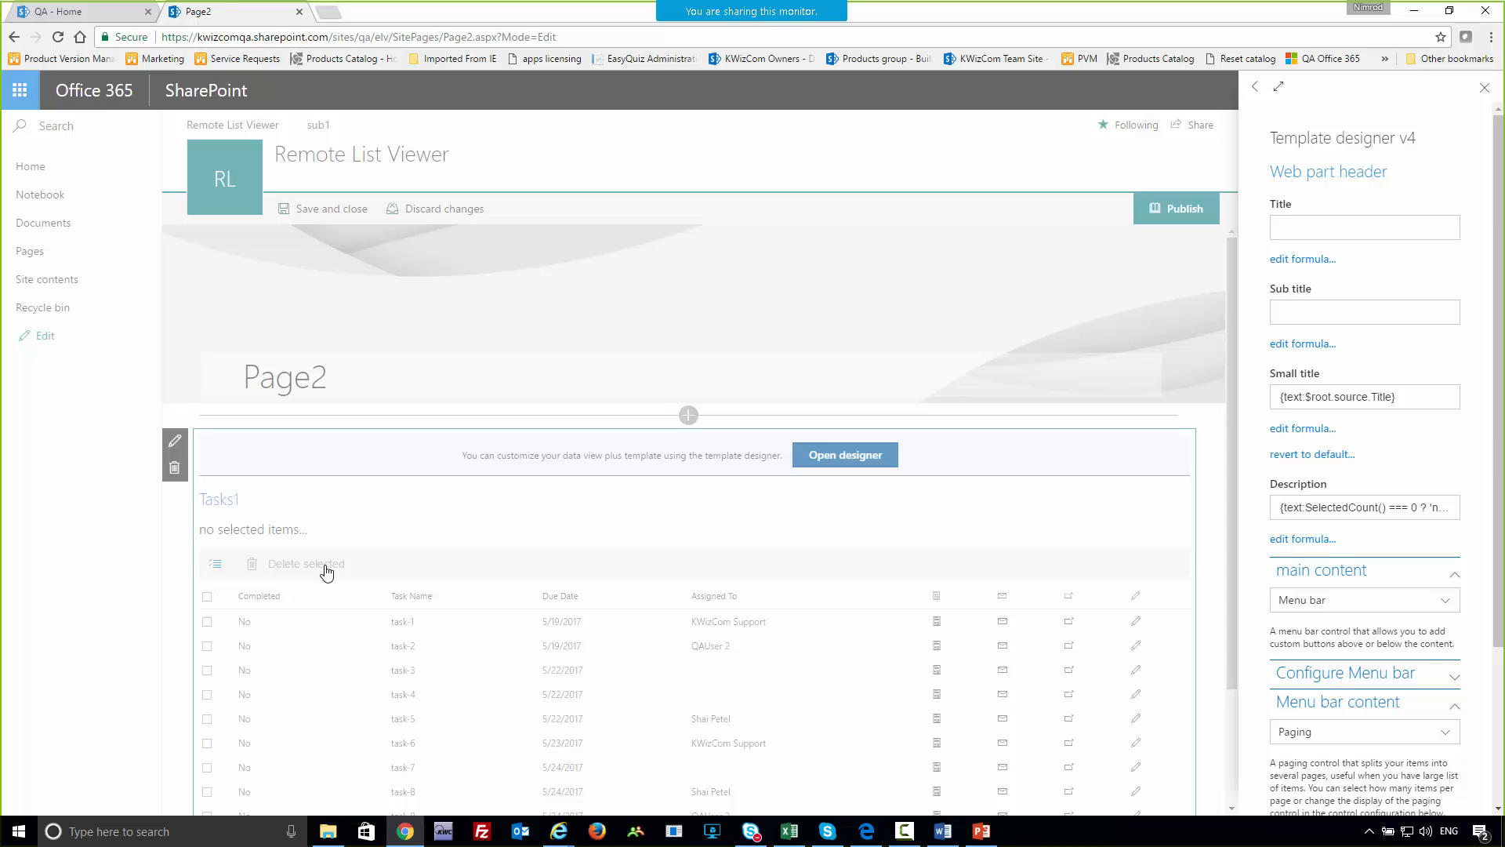
- Expand the menu bar configuration in the template designer and add a new top action
scroll(1388, 548, down, 3)
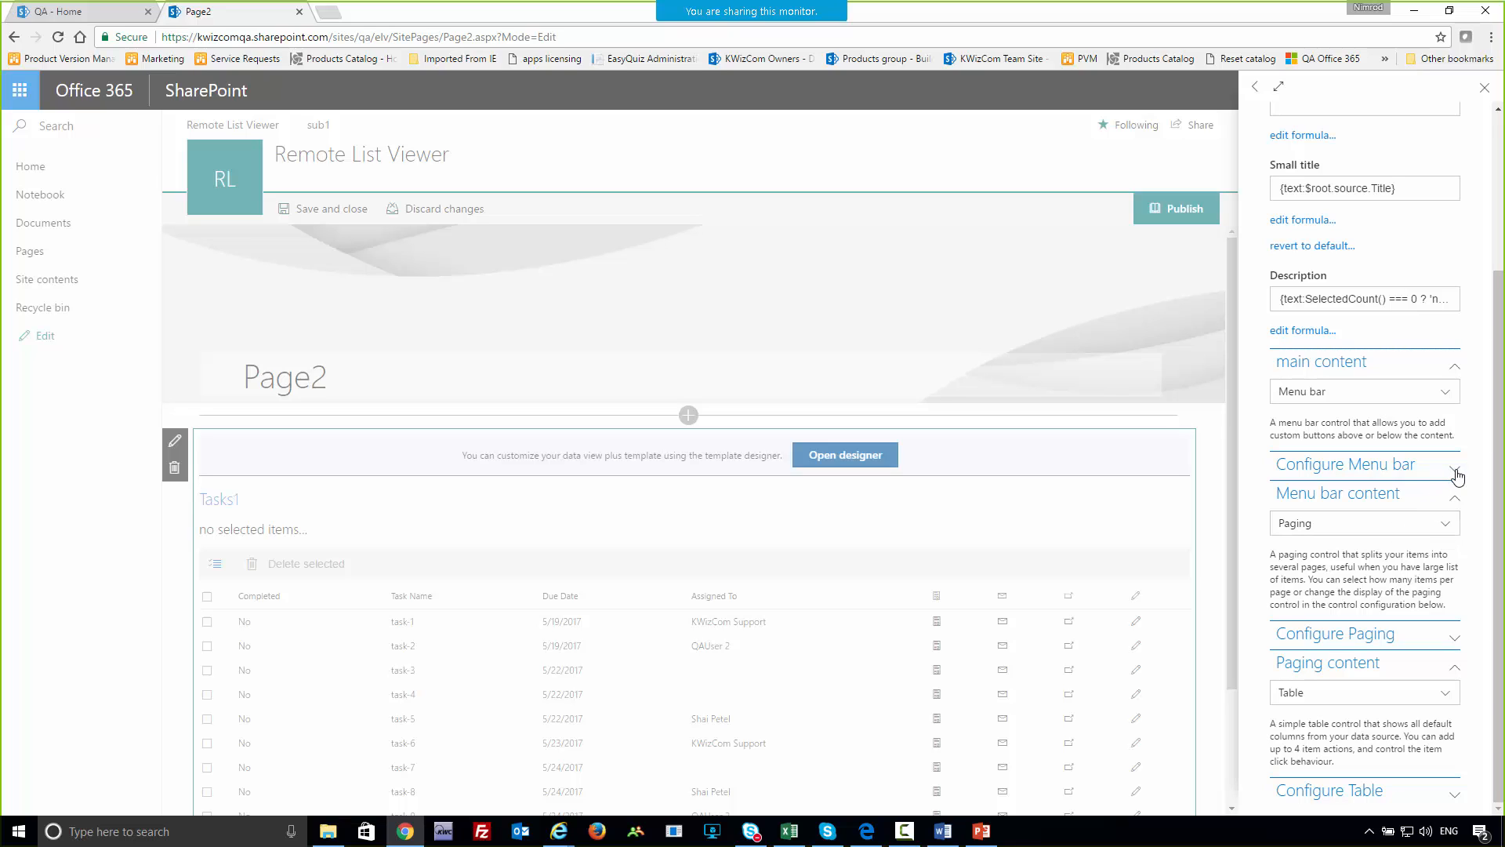
click(1455, 473)
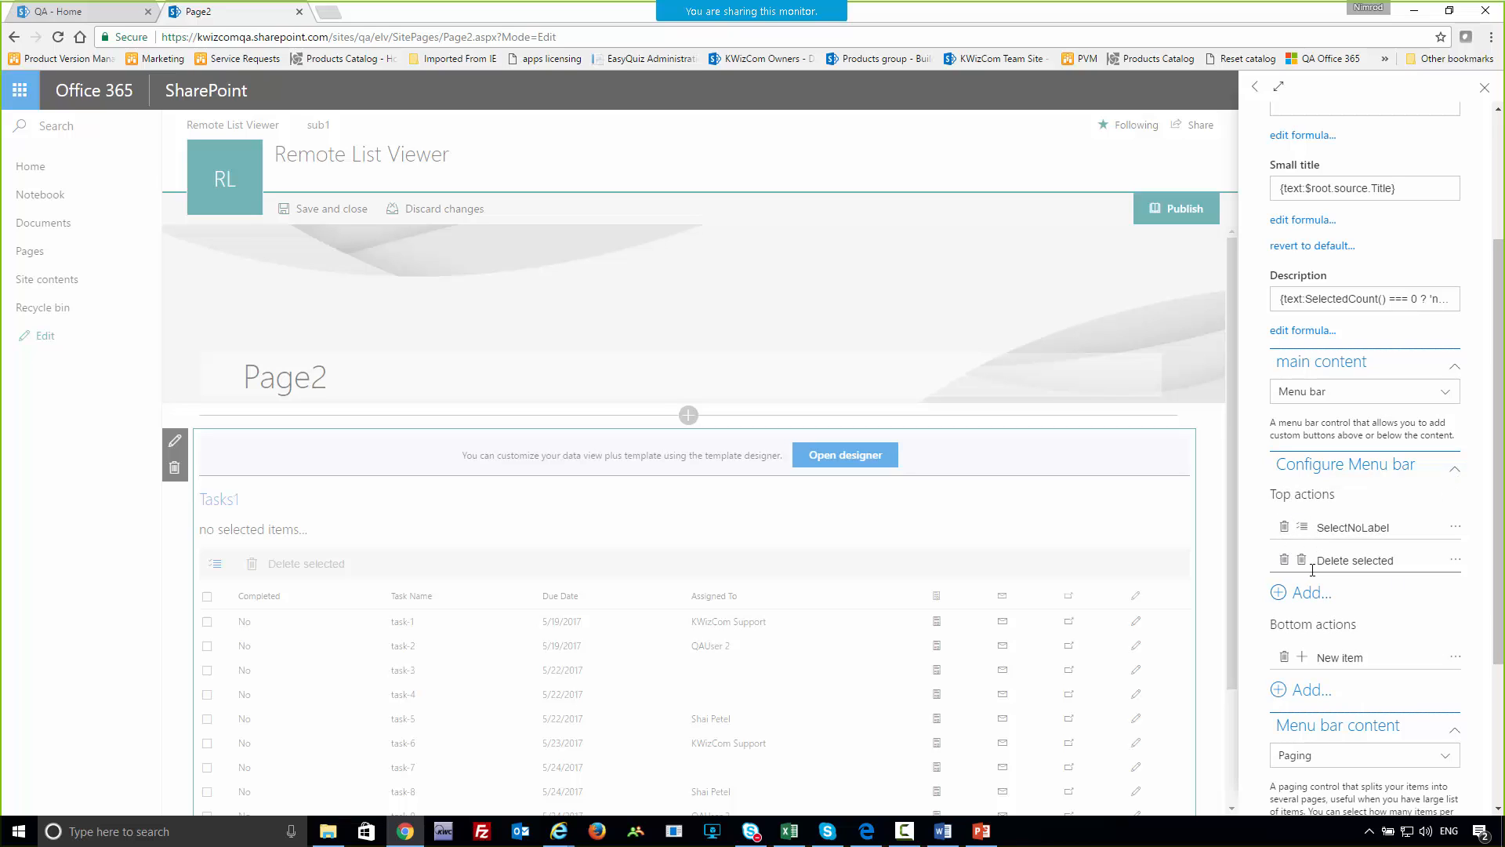
click(1306, 594)
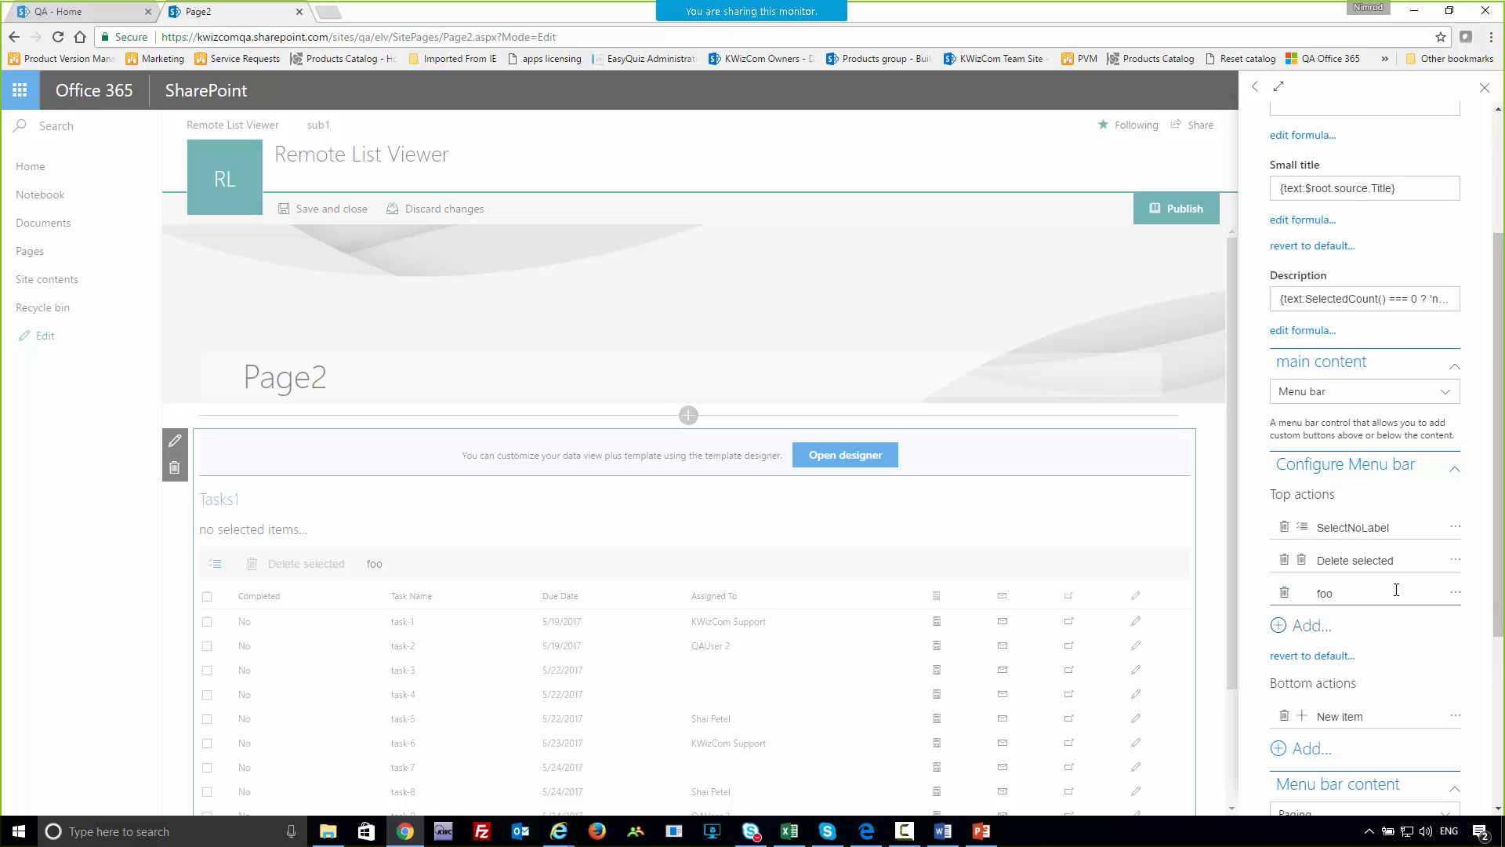
- View the script editor of the foo top action, including its icon, tooltip and JavaScript settings, and close it without changes
click(1455, 593)
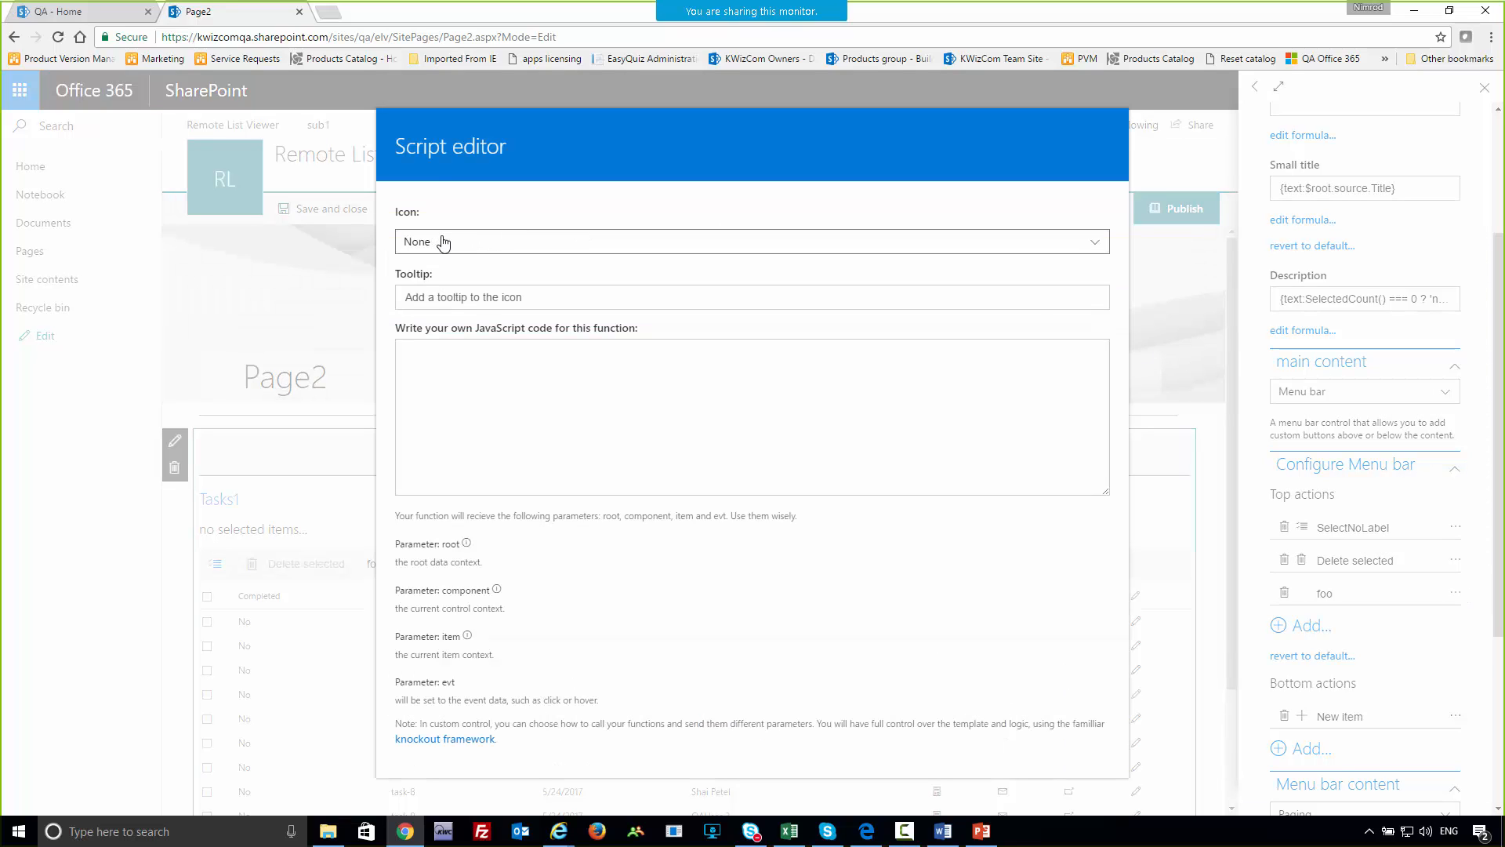
click(468, 299)
click(439, 403)
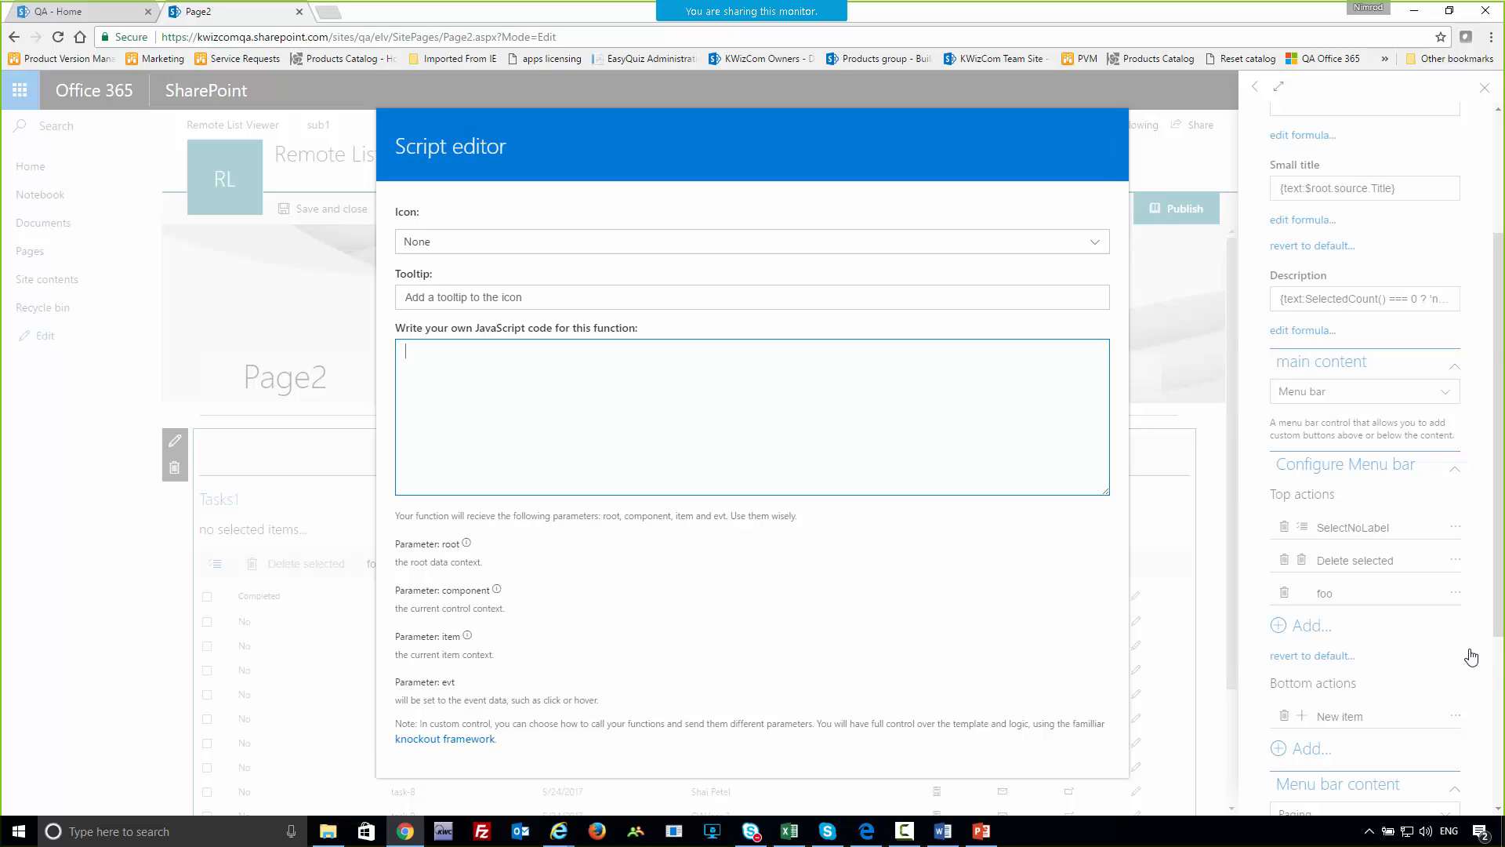
click(1255, 629)
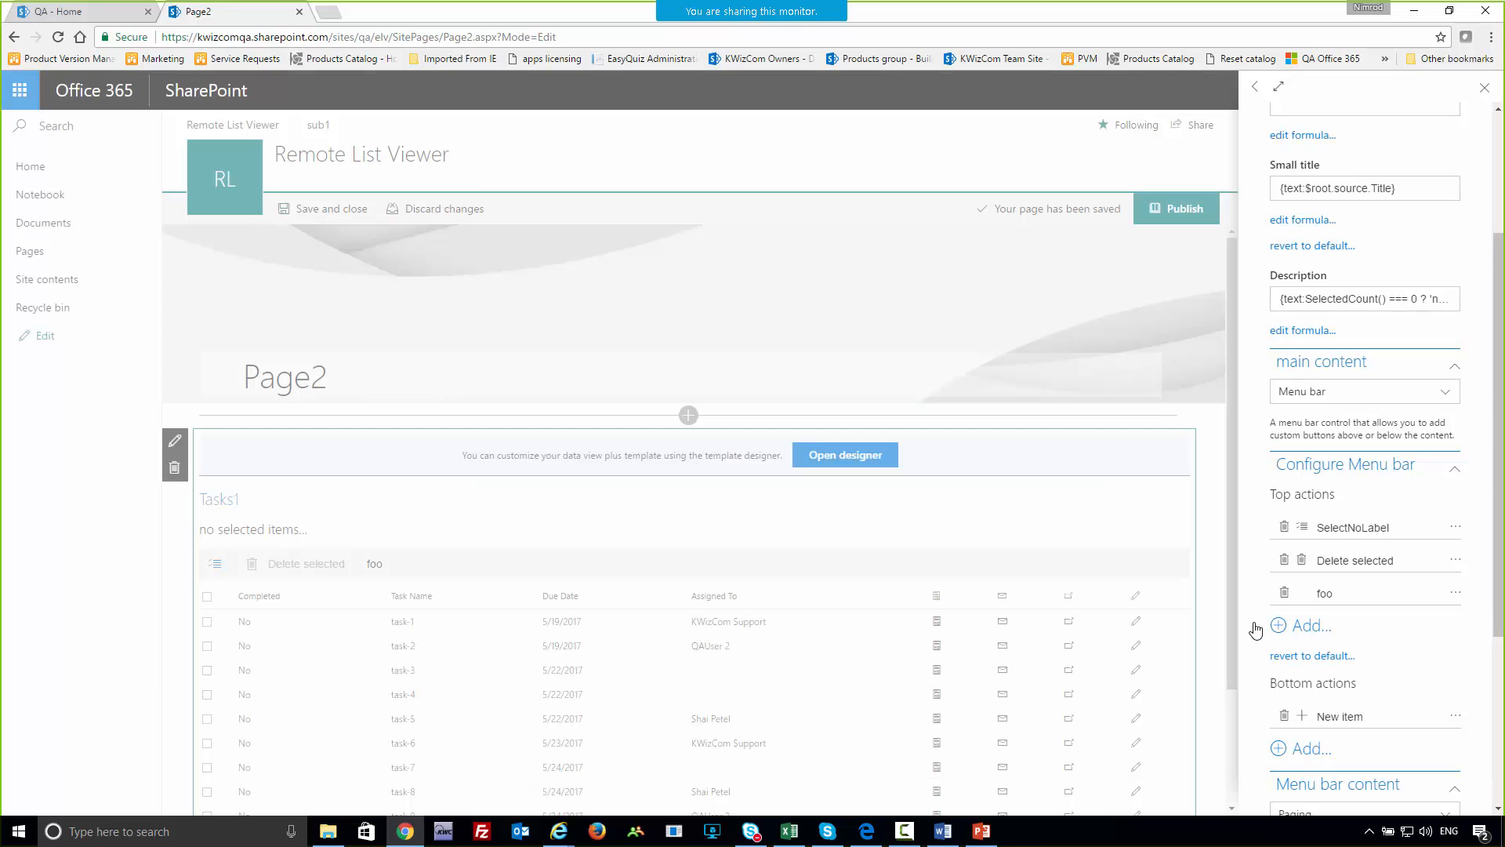
- Delete the foo action from the menu bar's top actions and close the template designer
click(1284, 593)
click(815, 128)
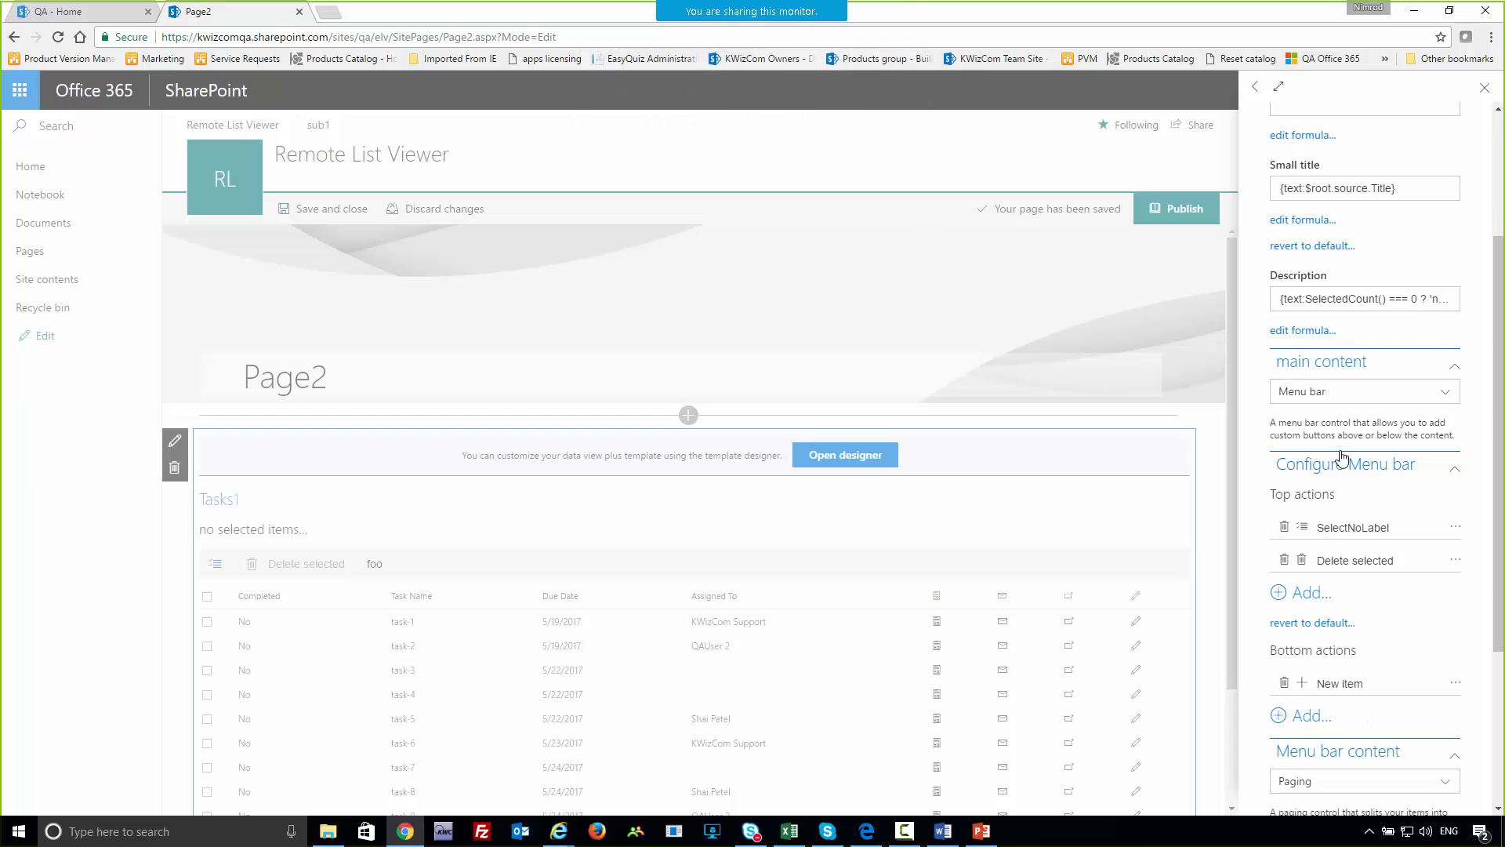
scroll(1423, 647, down, 3)
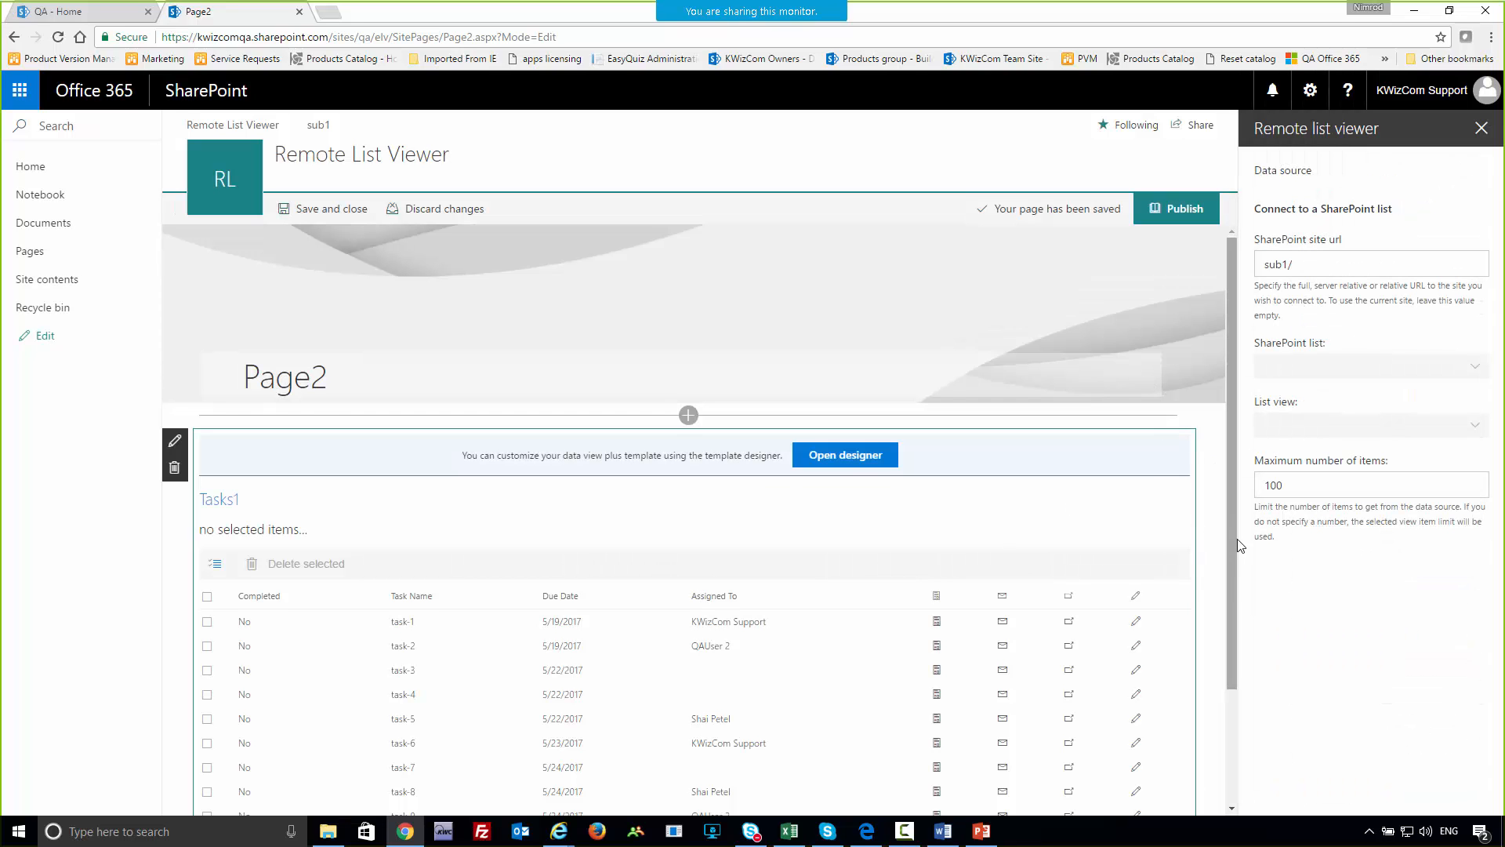
scroll(706, 628, down, 2)
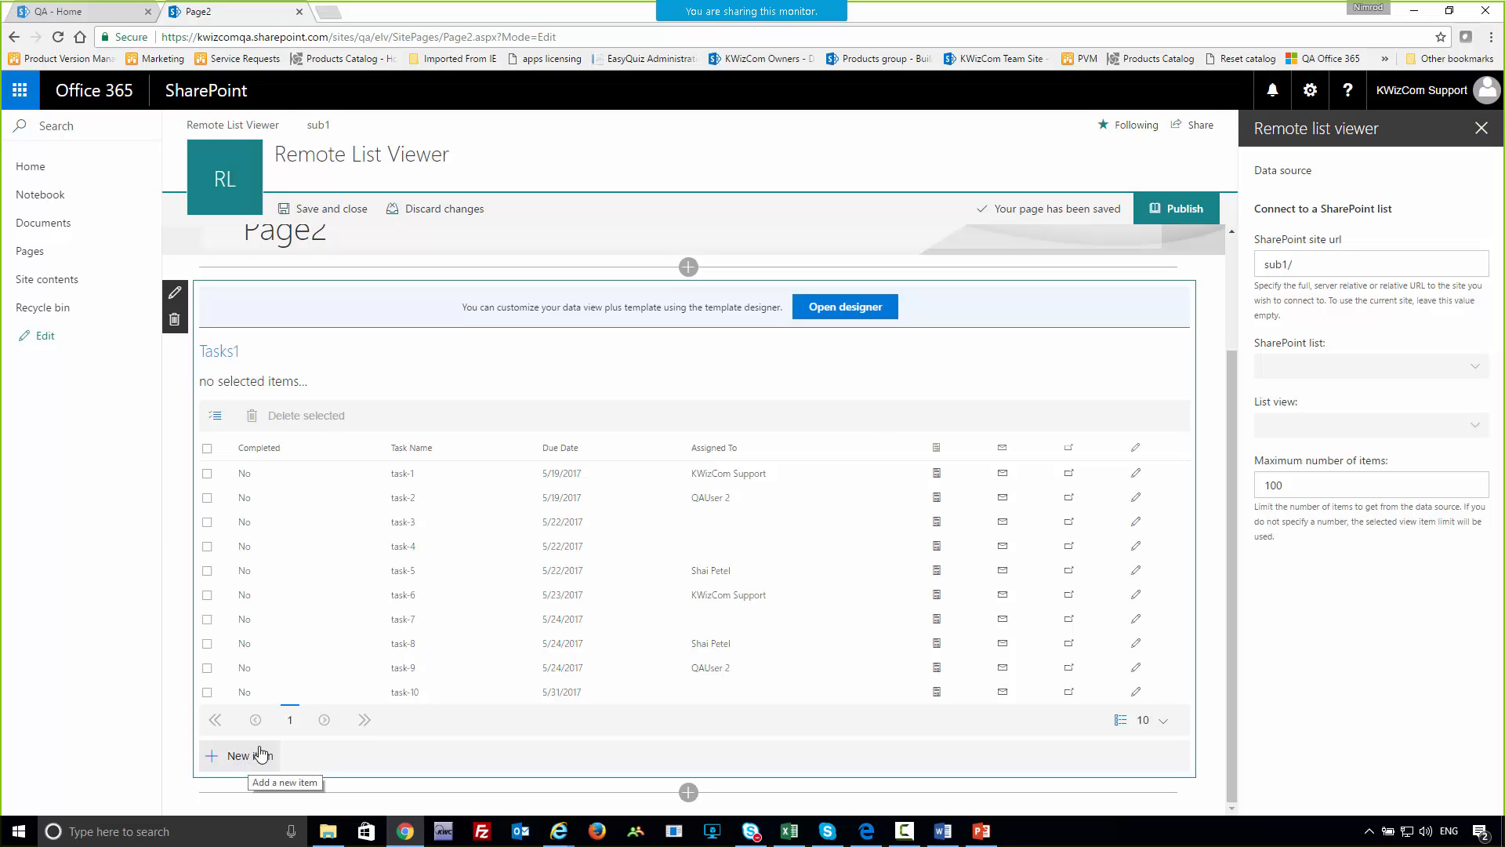
- Reopen the template designer and examine the JavaScript code of the New item bottom action, leaving it unedited
click(844, 311)
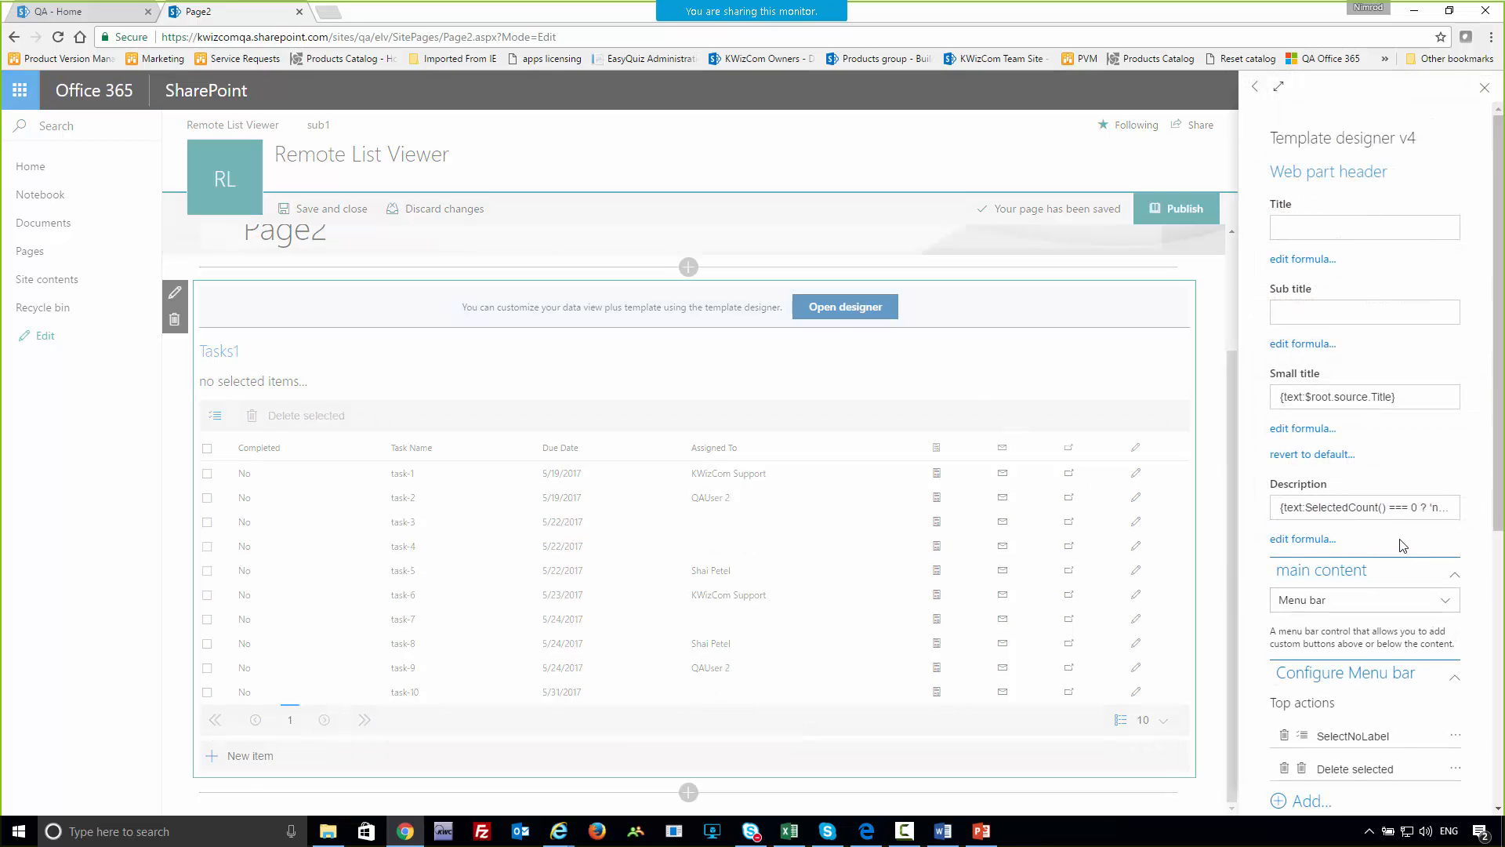
scroll(1400, 545, down, 5)
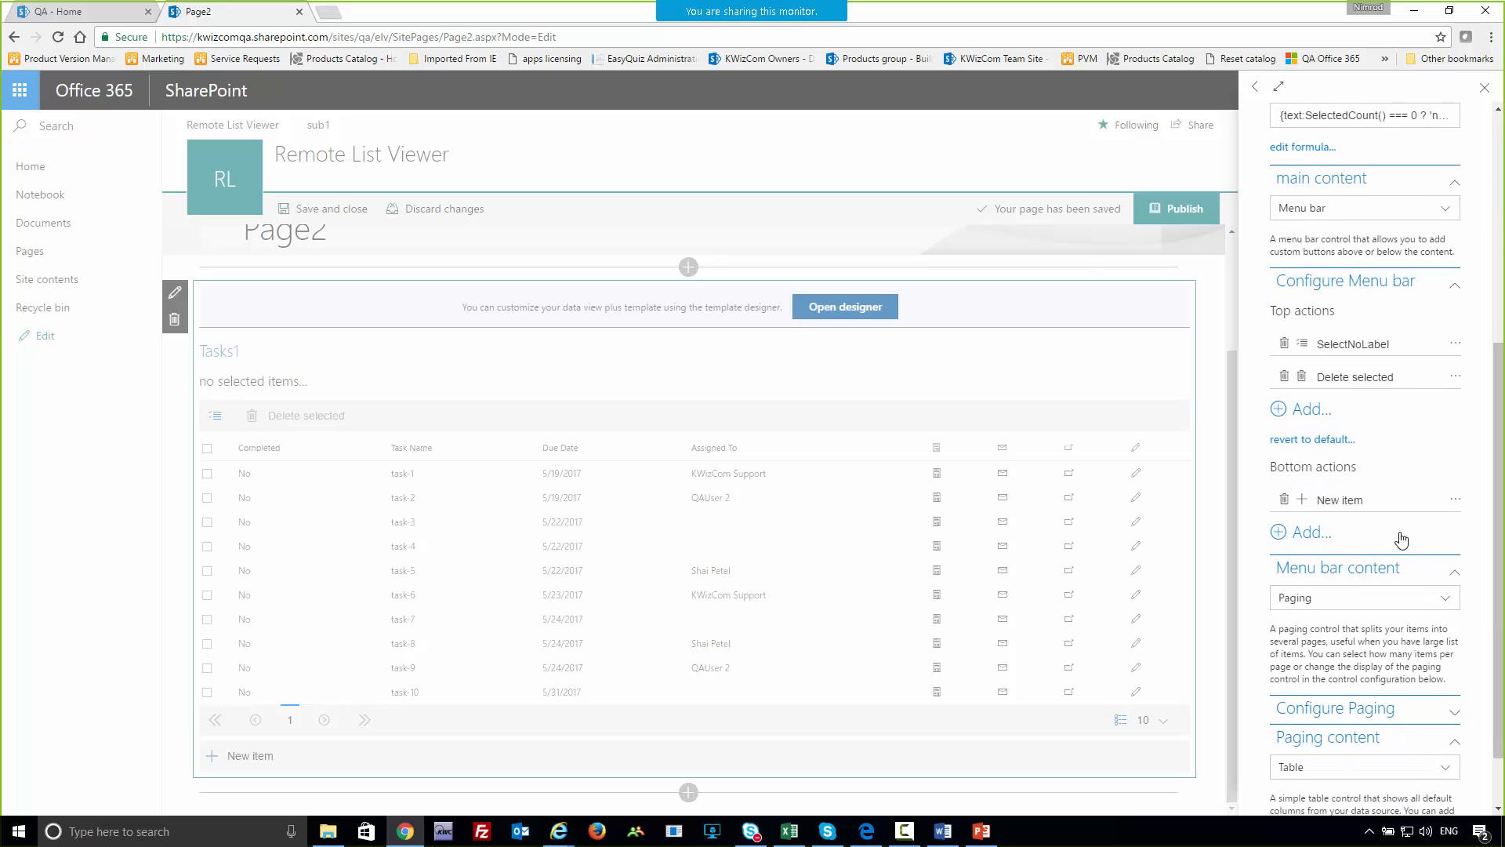
scroll(1398, 538, down, 1)
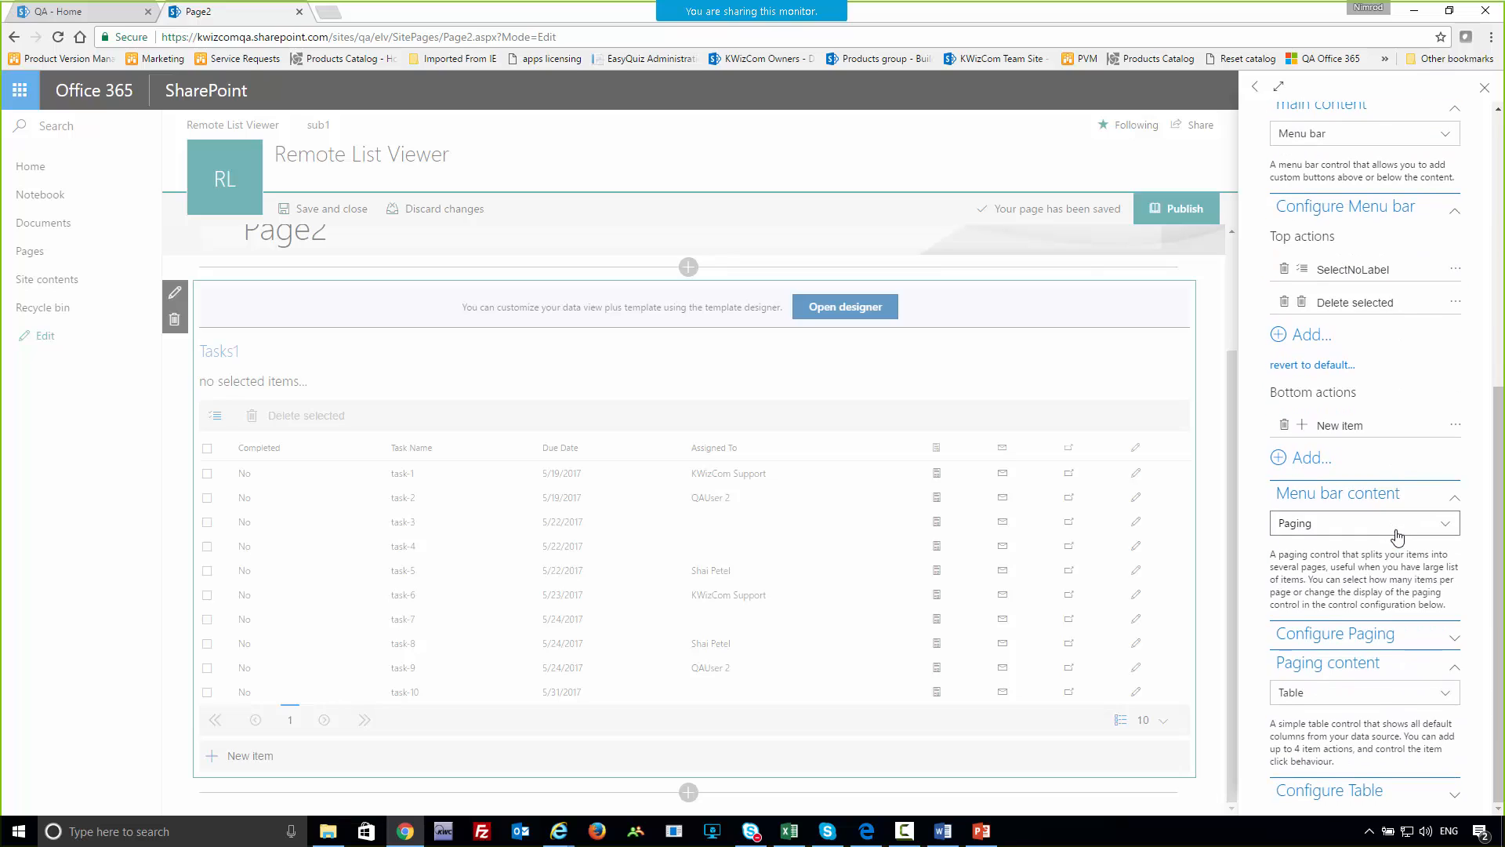
click(1457, 427)
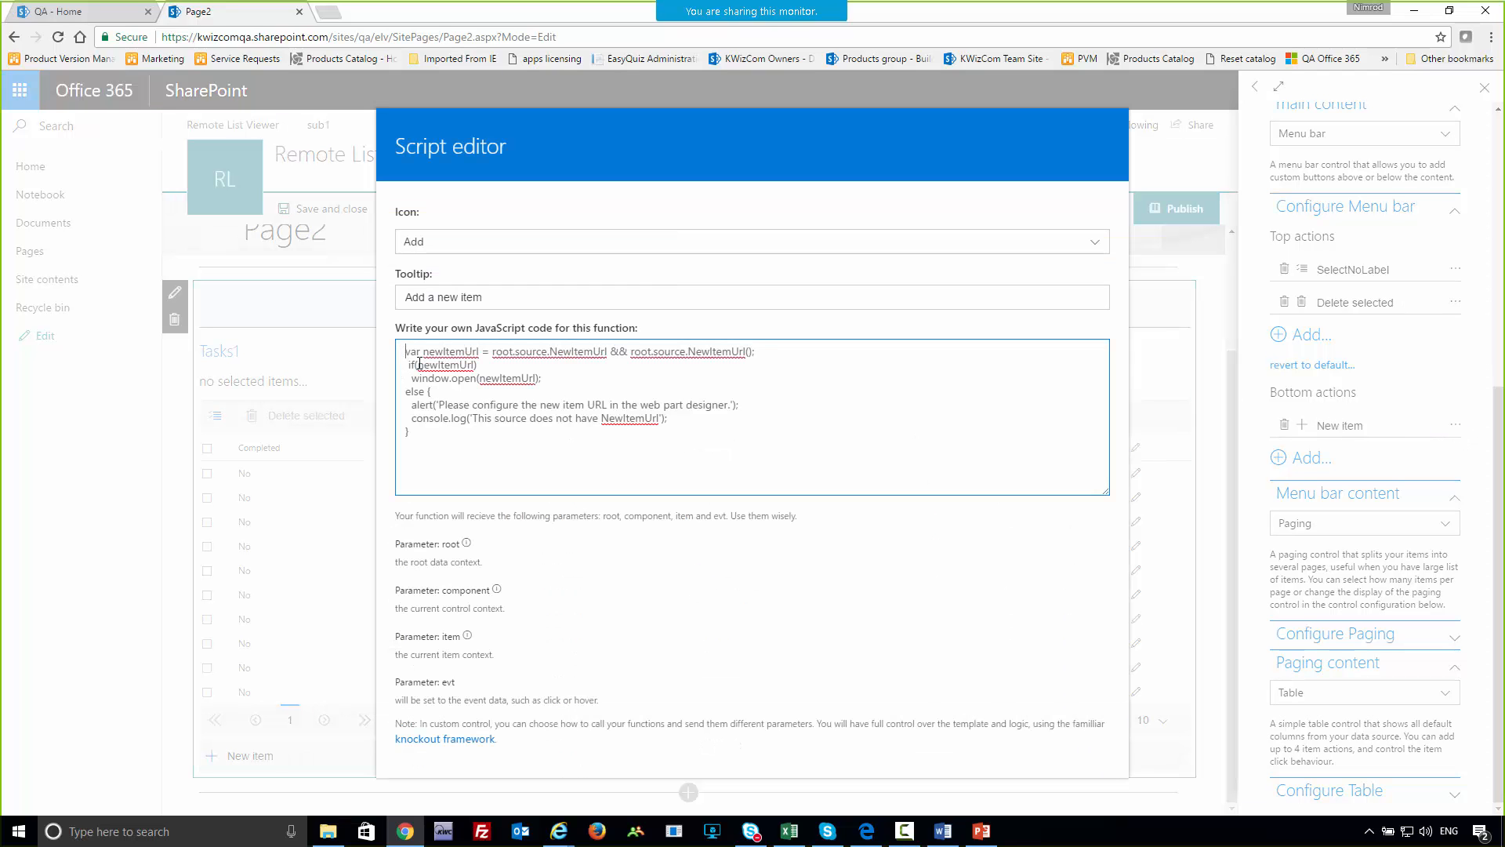
drag(400, 350, 470, 444)
click(825, 483)
click(1480, 553)
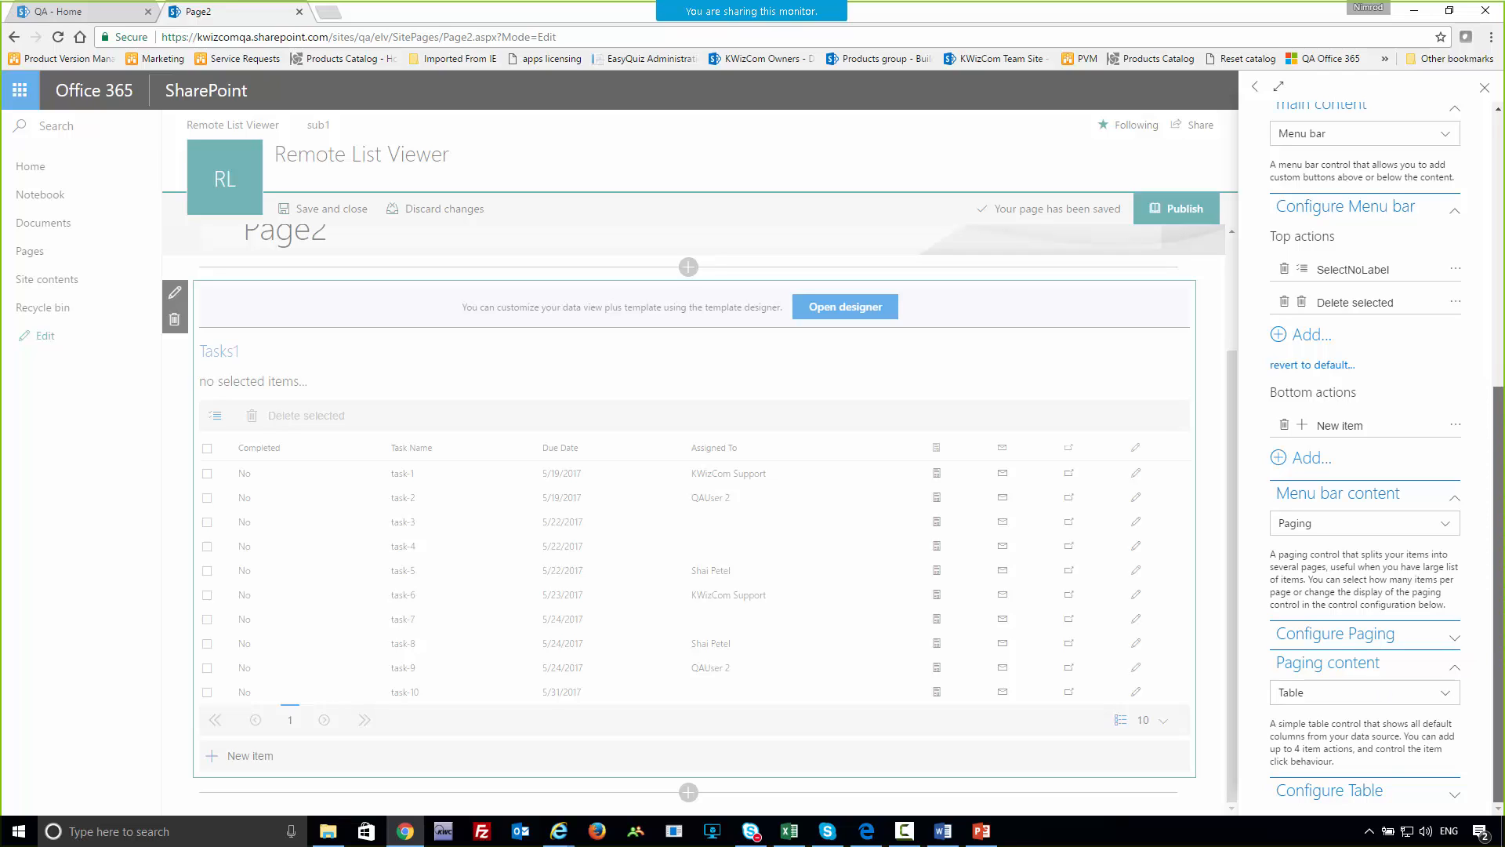
- Expand the table configuration, change the paging content from Table to List and close the template designer
click(1449, 796)
scroll(1448, 765, down, 4)
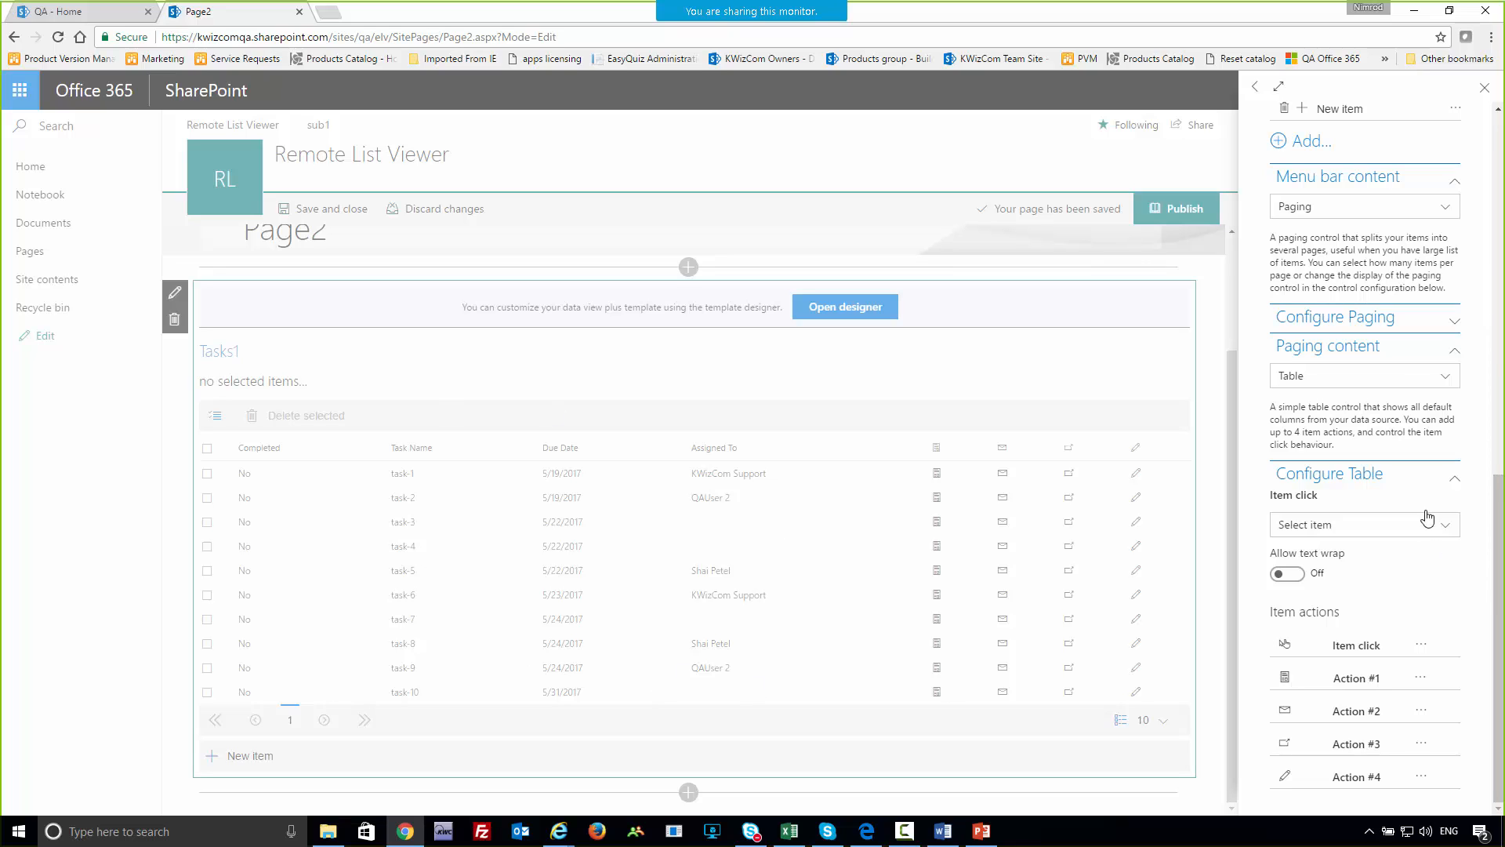
click(1410, 376)
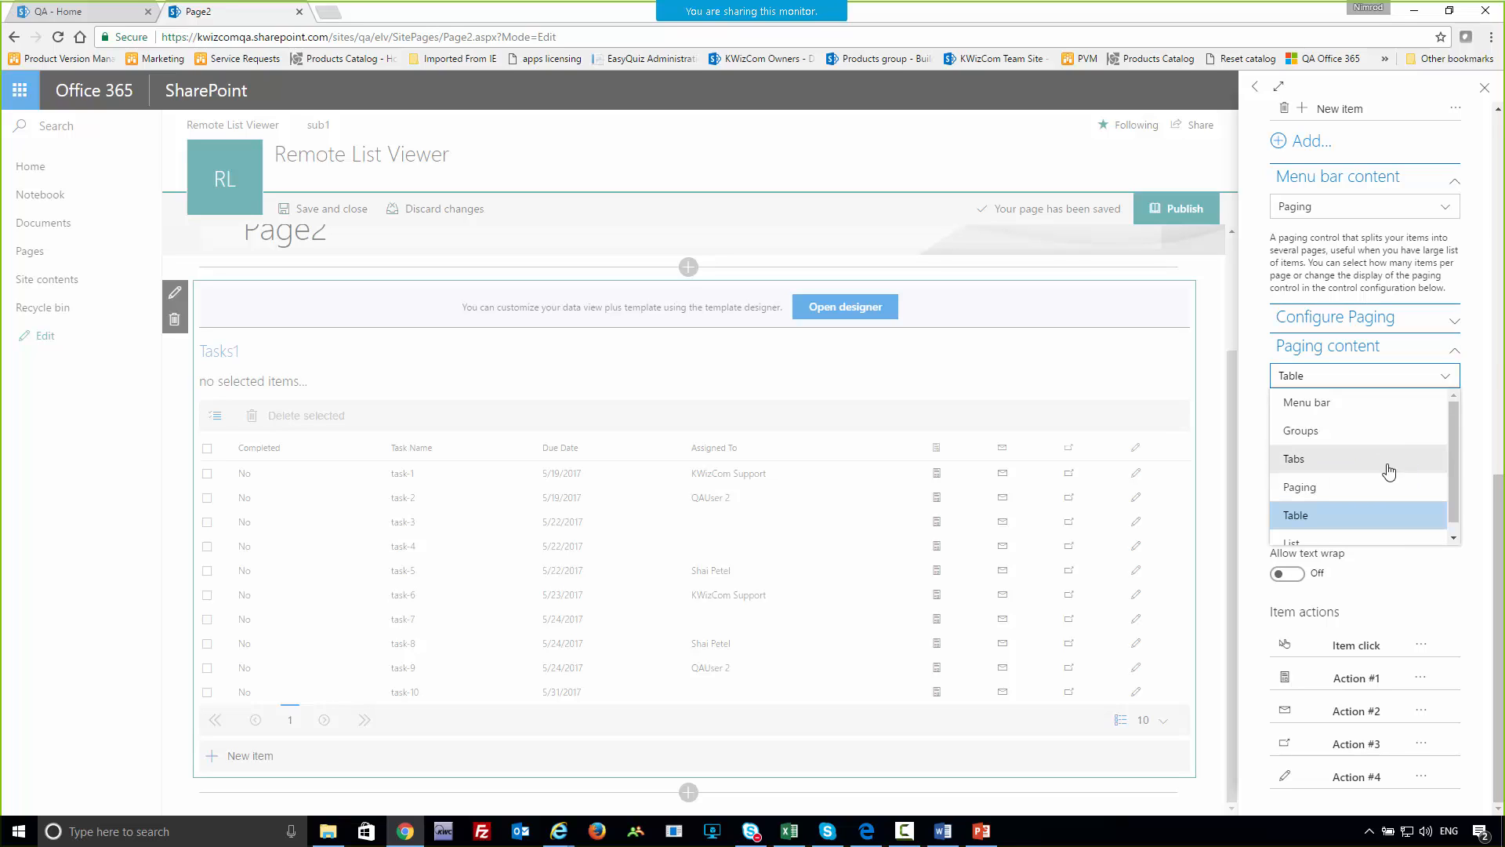
scroll(1384, 501, down, 1)
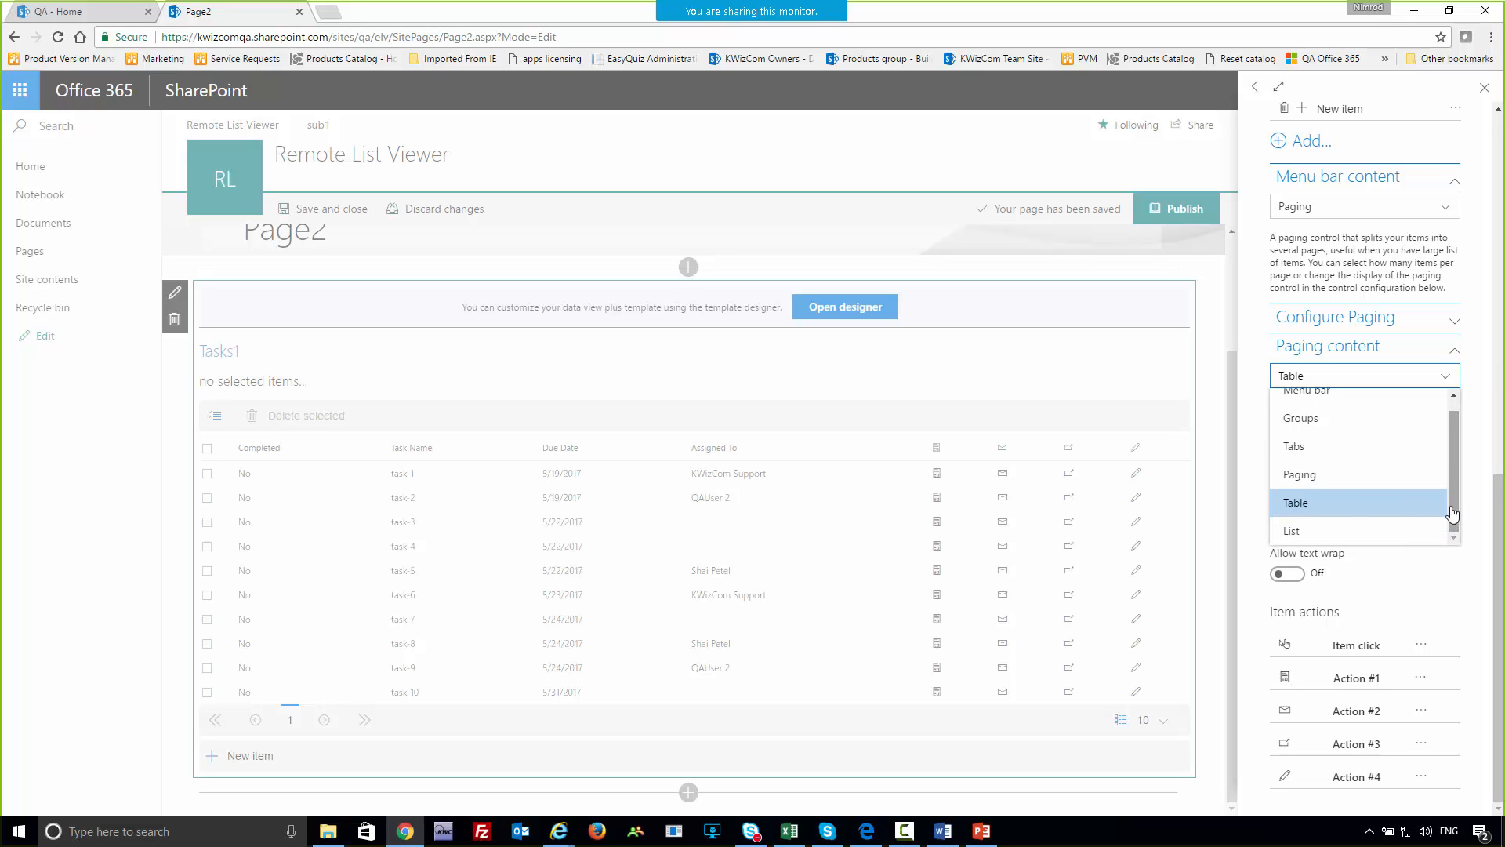
click(1327, 532)
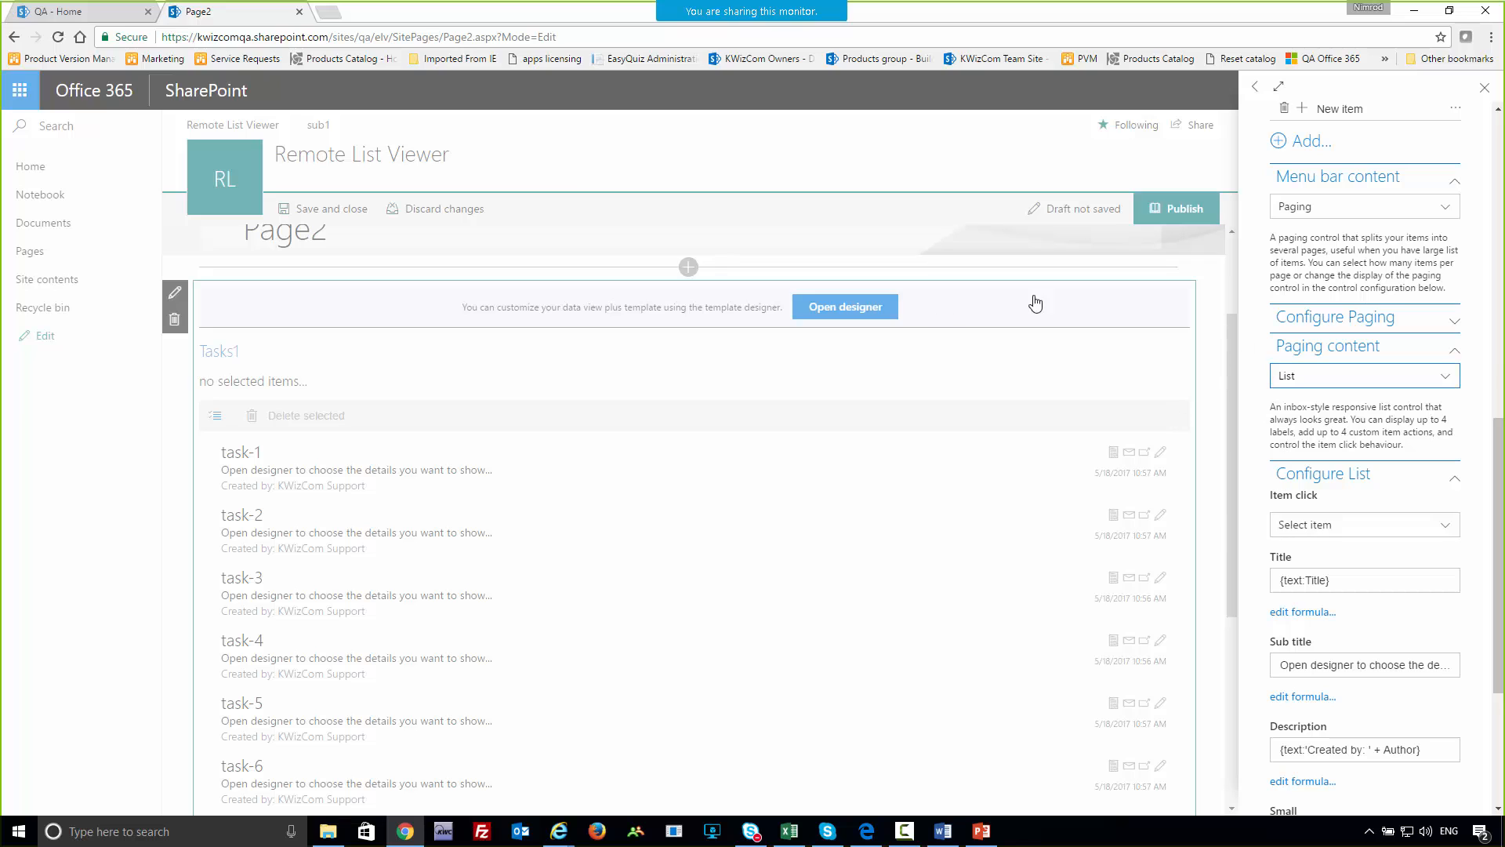
click(1494, 94)
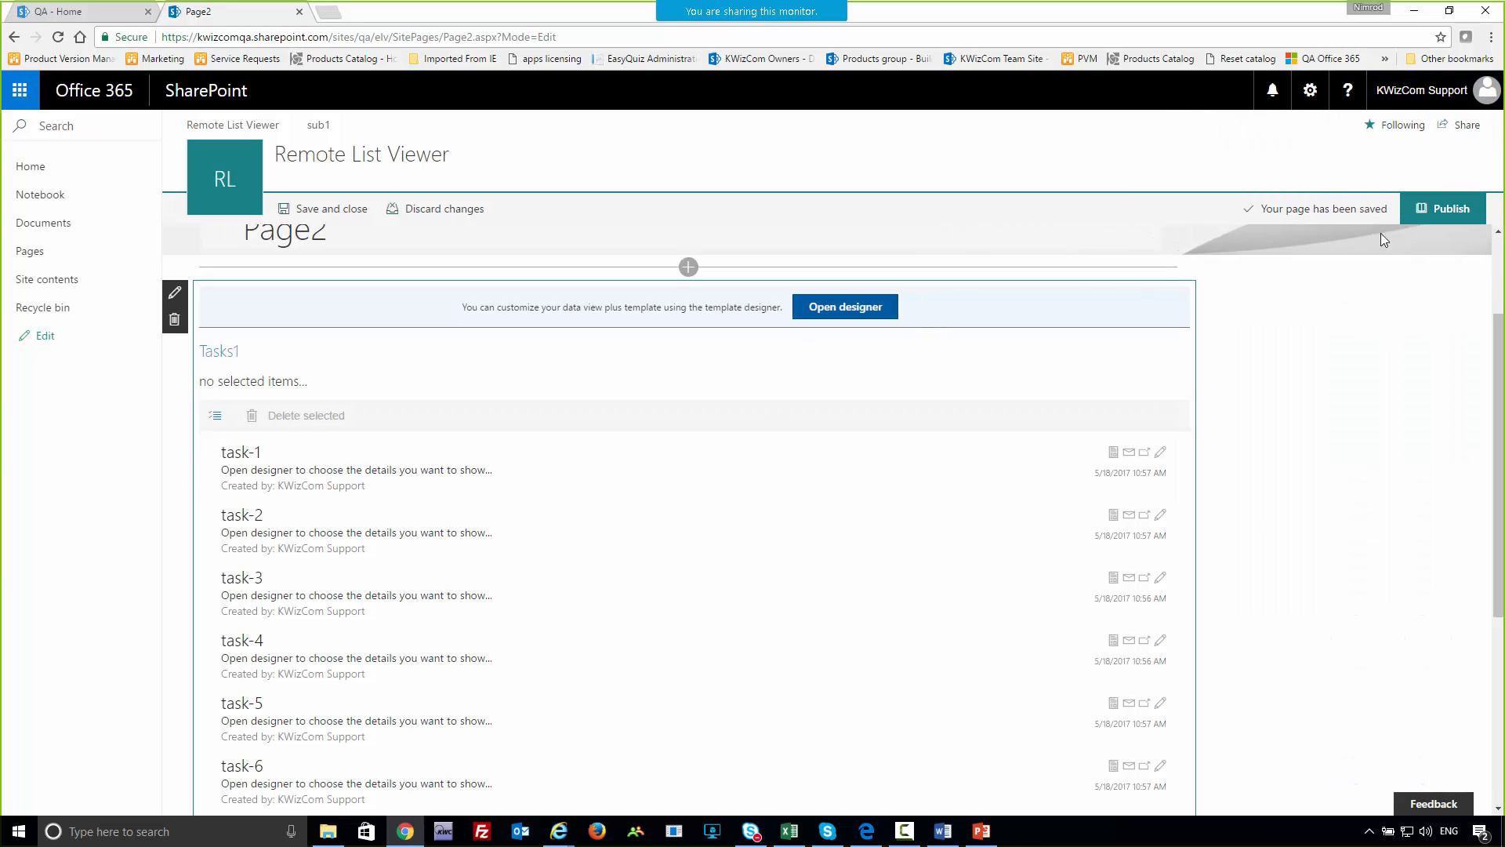
- Save and close Page2, check the task list in its List layout and publish the page
click(328, 214)
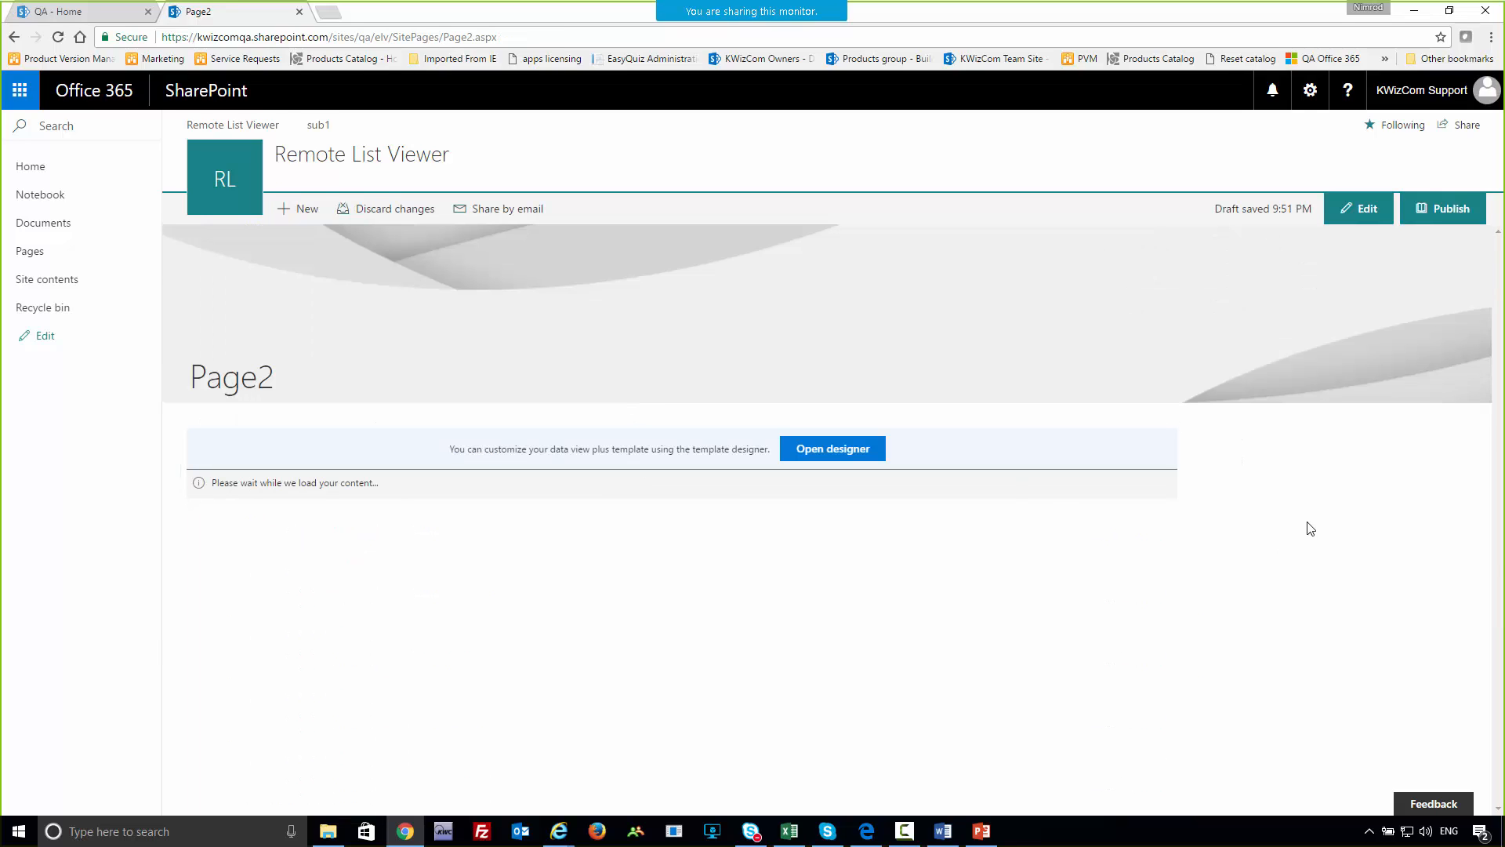
scroll(1307, 528, down, 4)
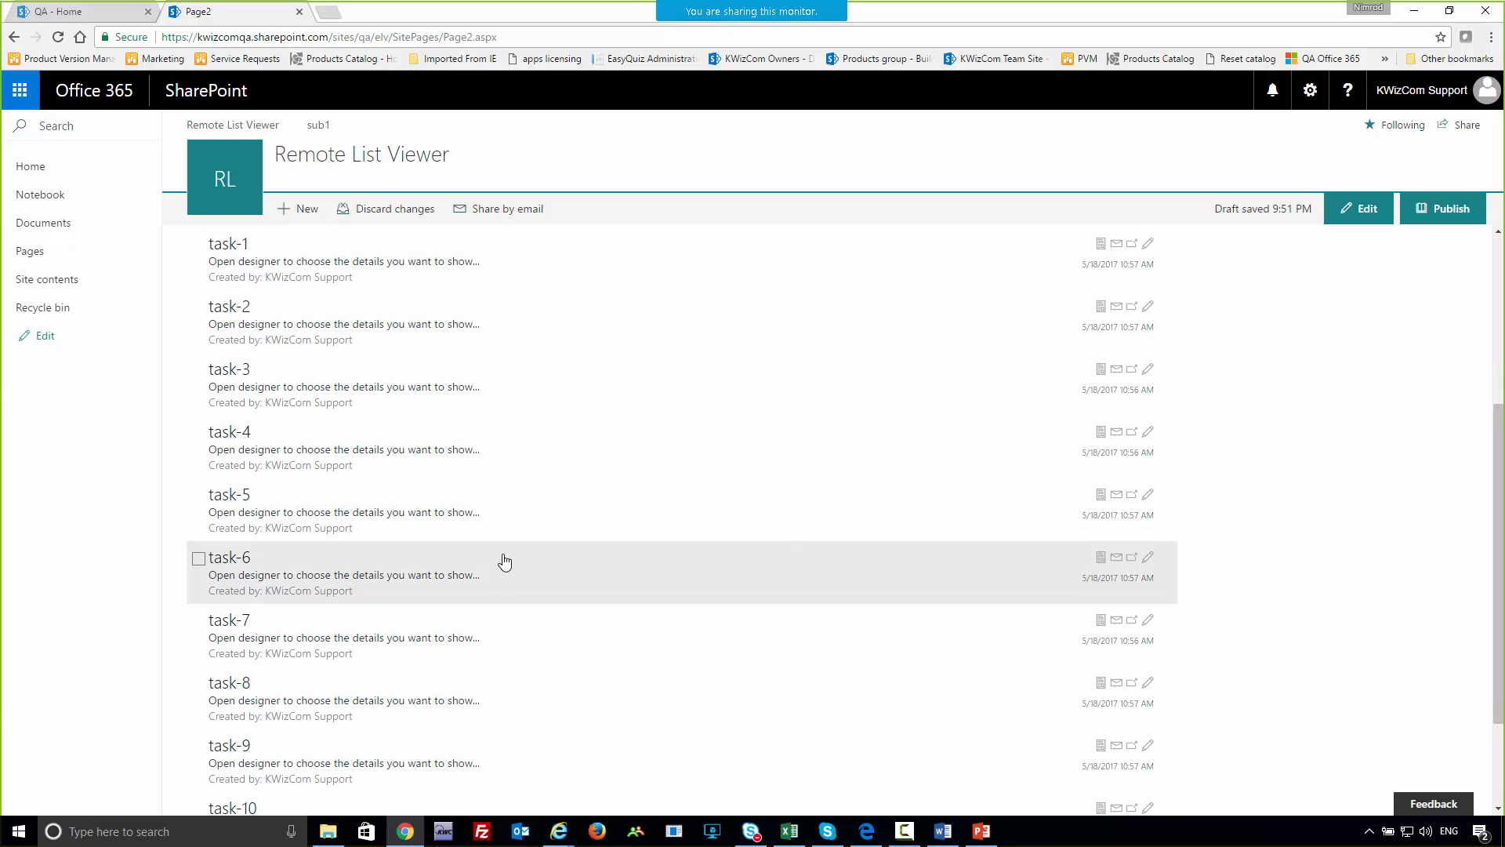
scroll(504, 561, up, 1)
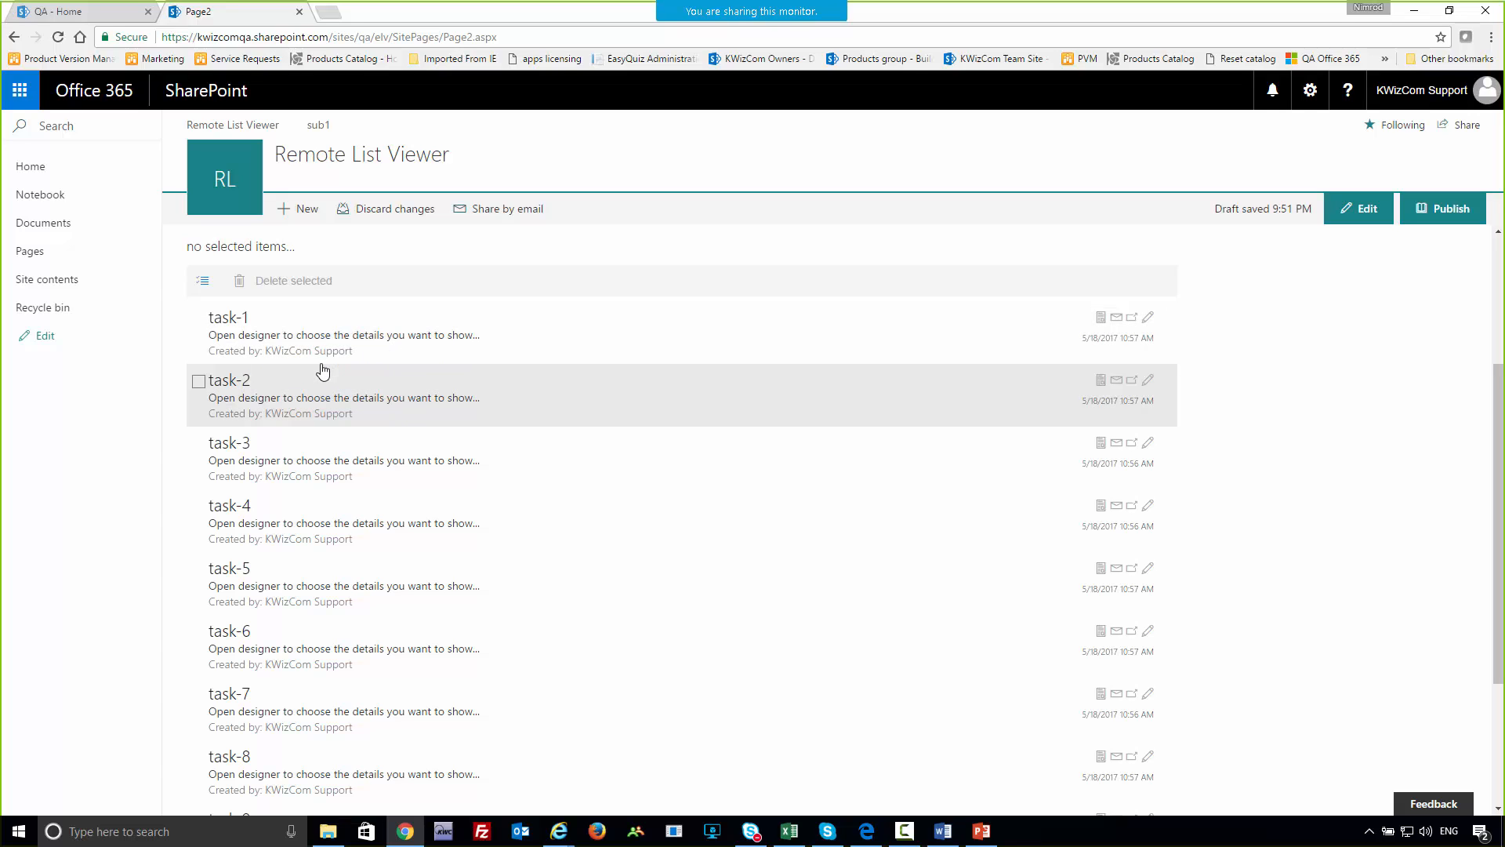
click(1454, 211)
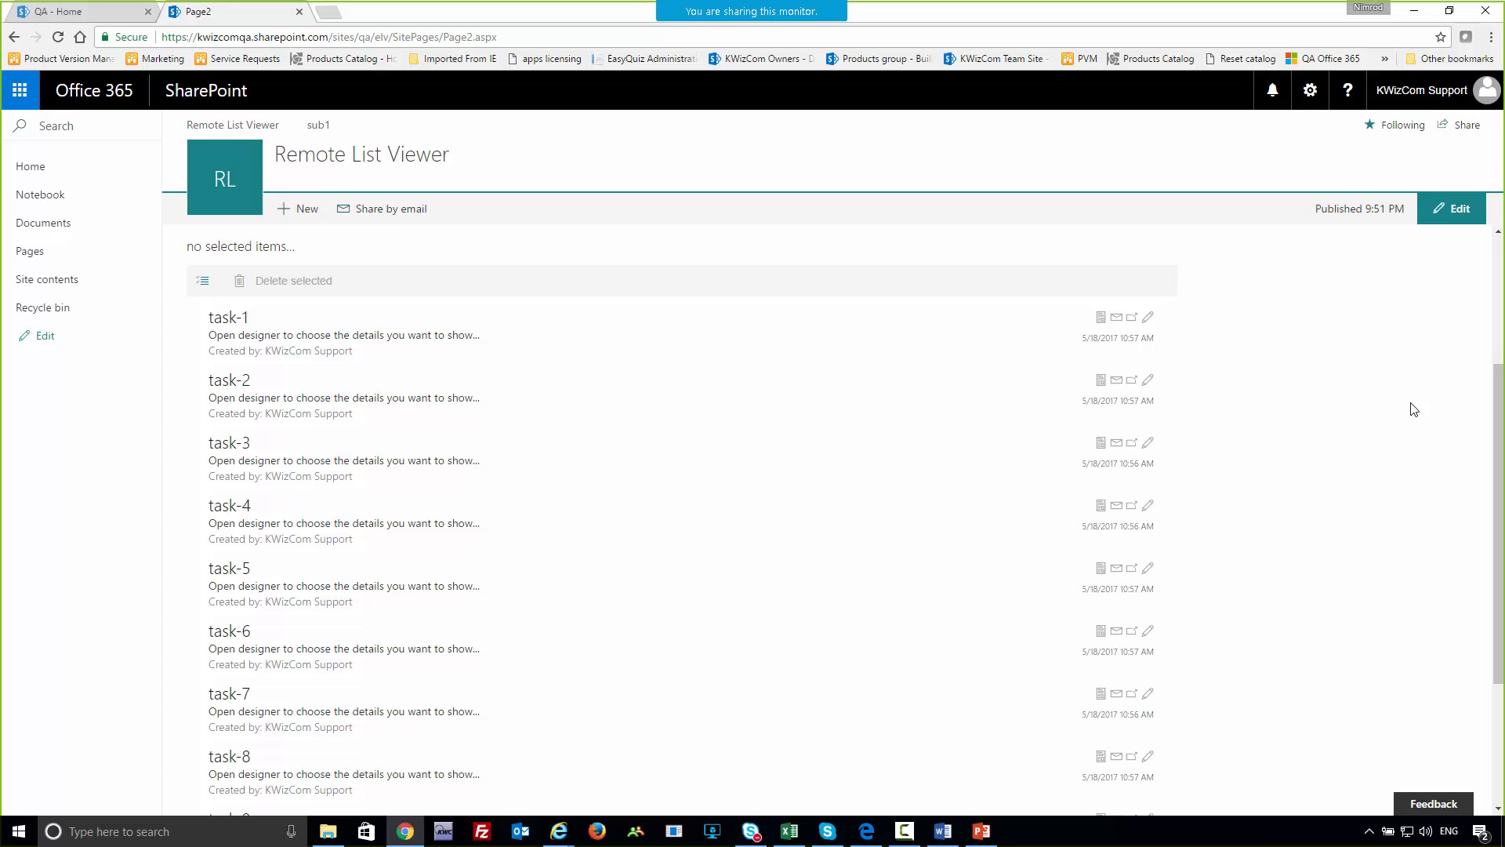
scroll(628, 478, down, 3)
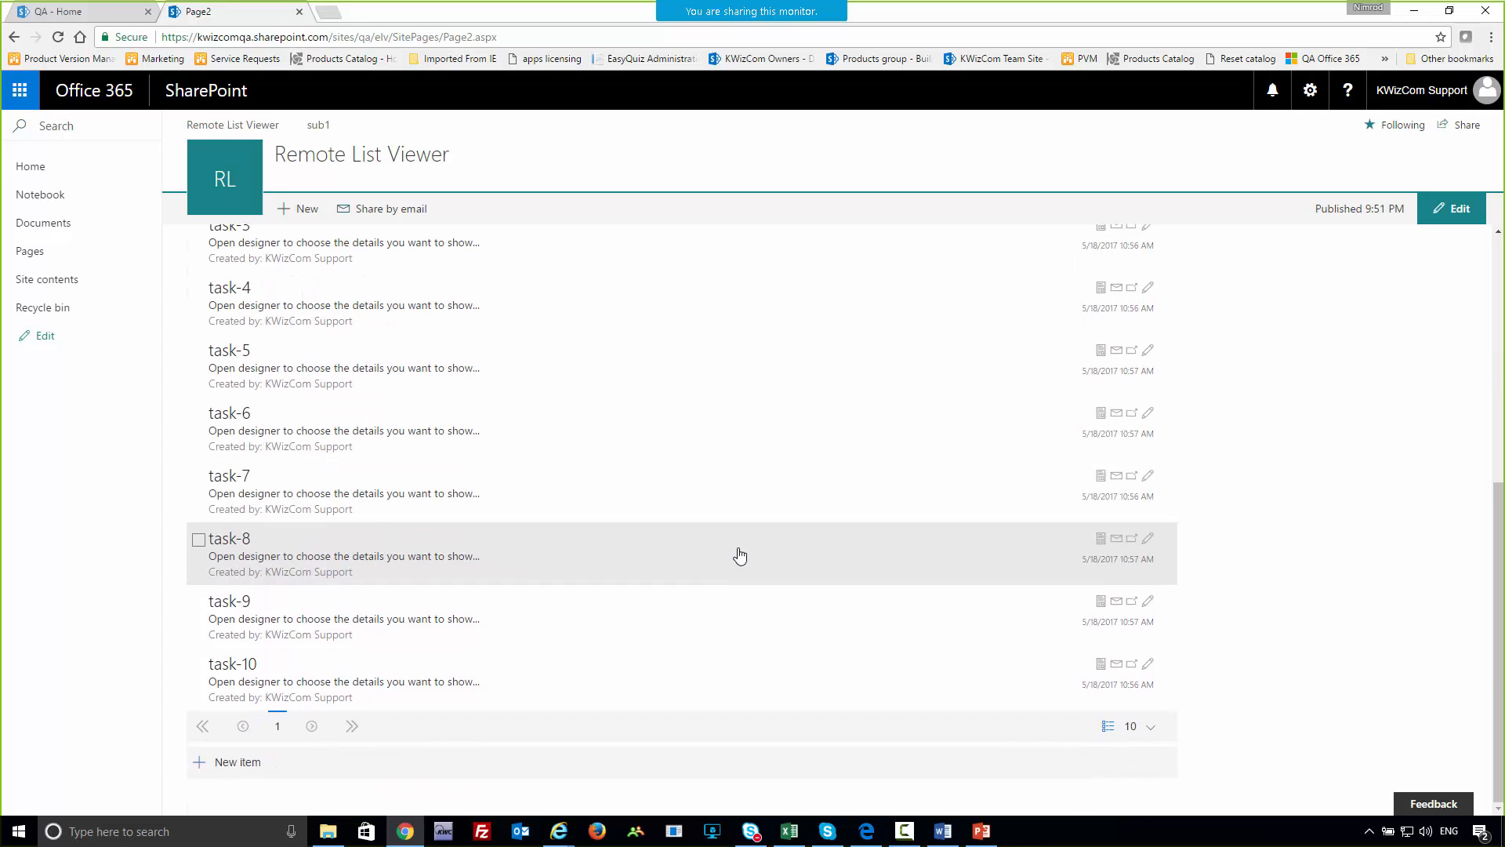
scroll(739, 554, up, 6)
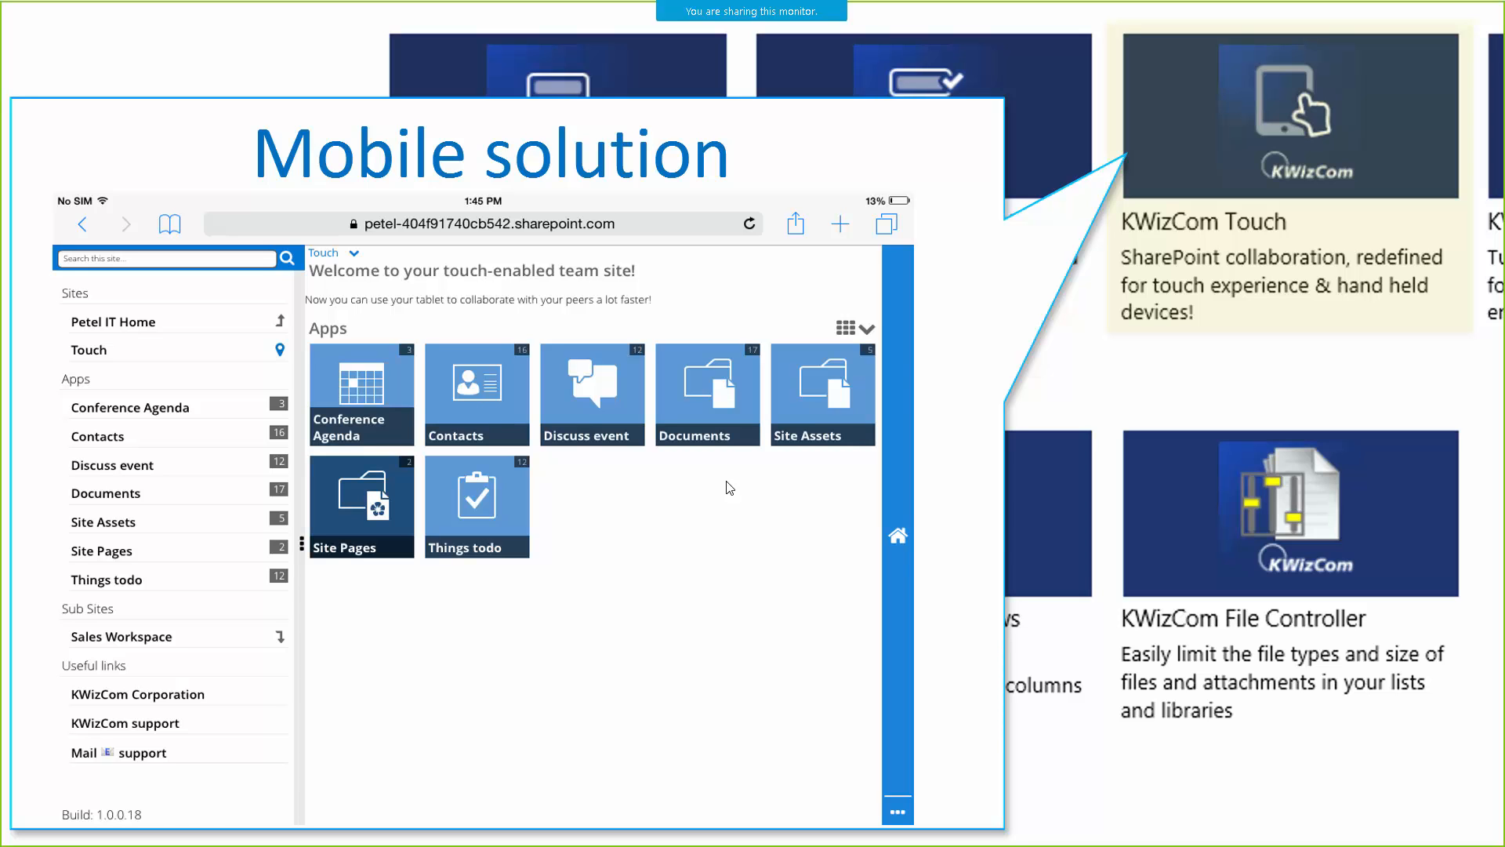
click(726, 481)
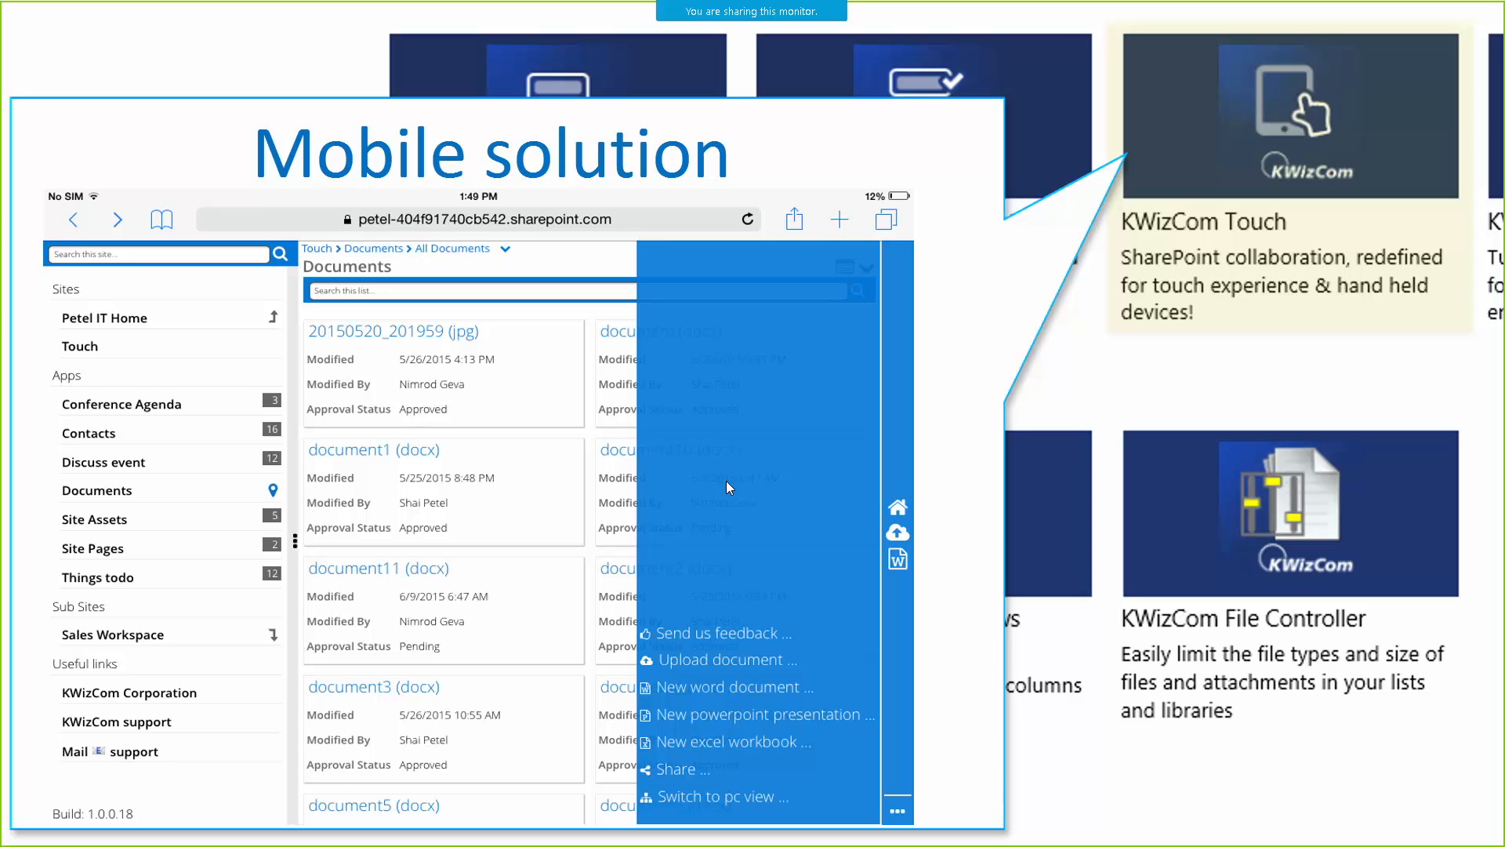
click(726, 481)
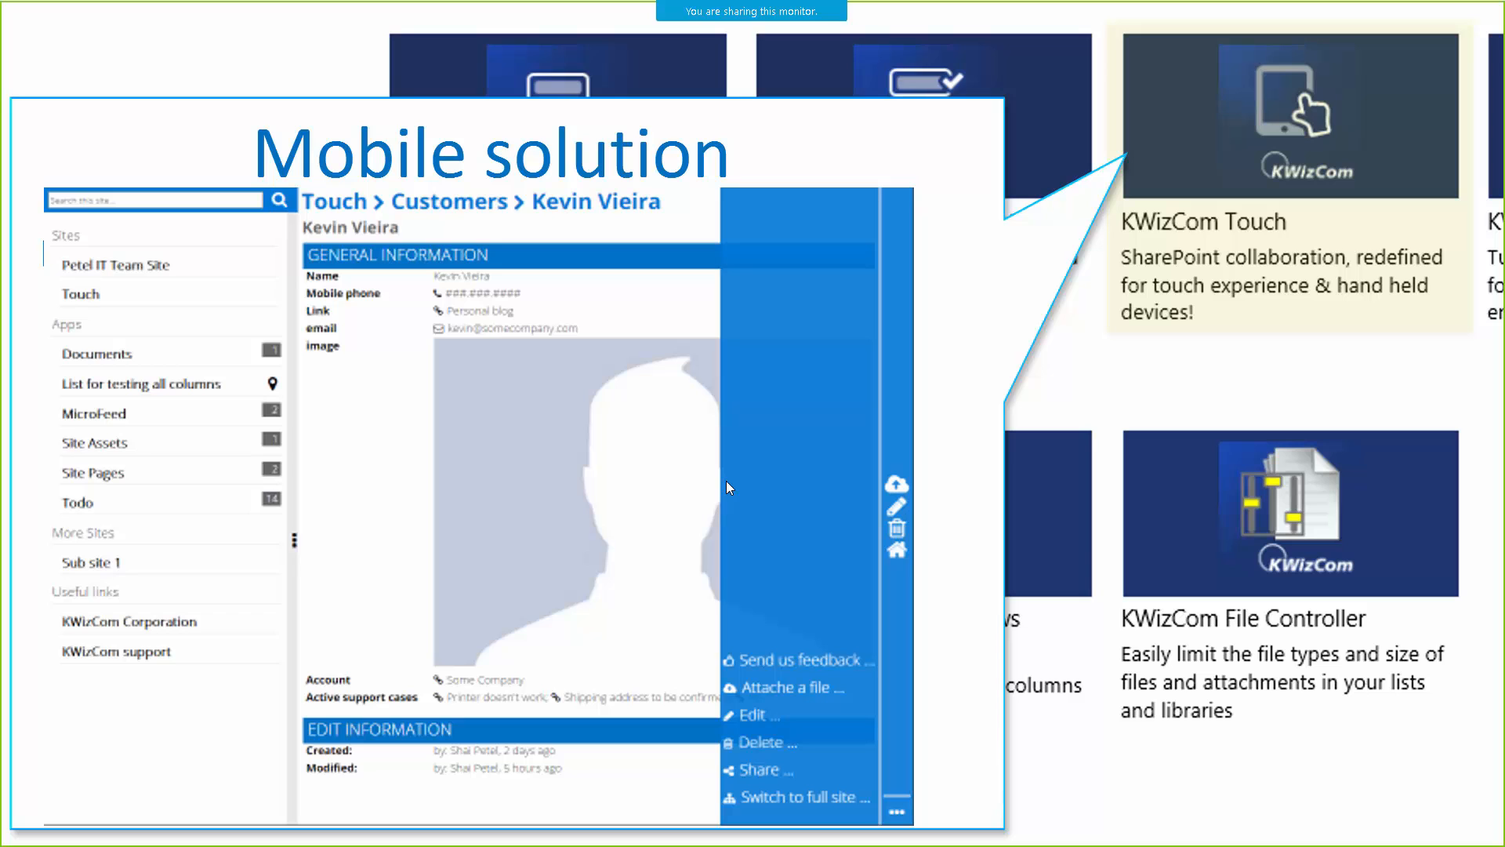
click(727, 481)
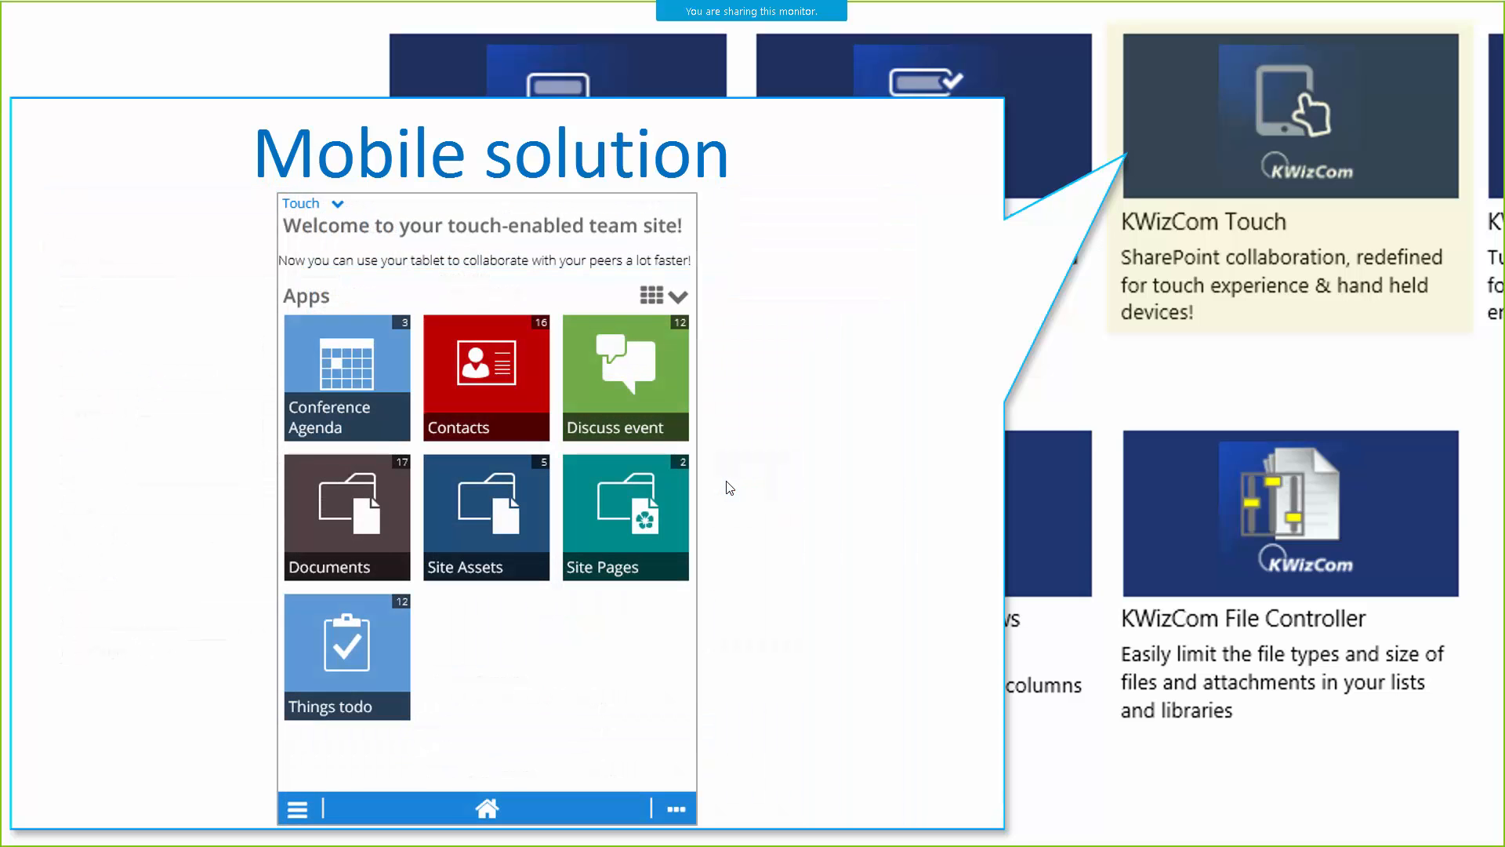